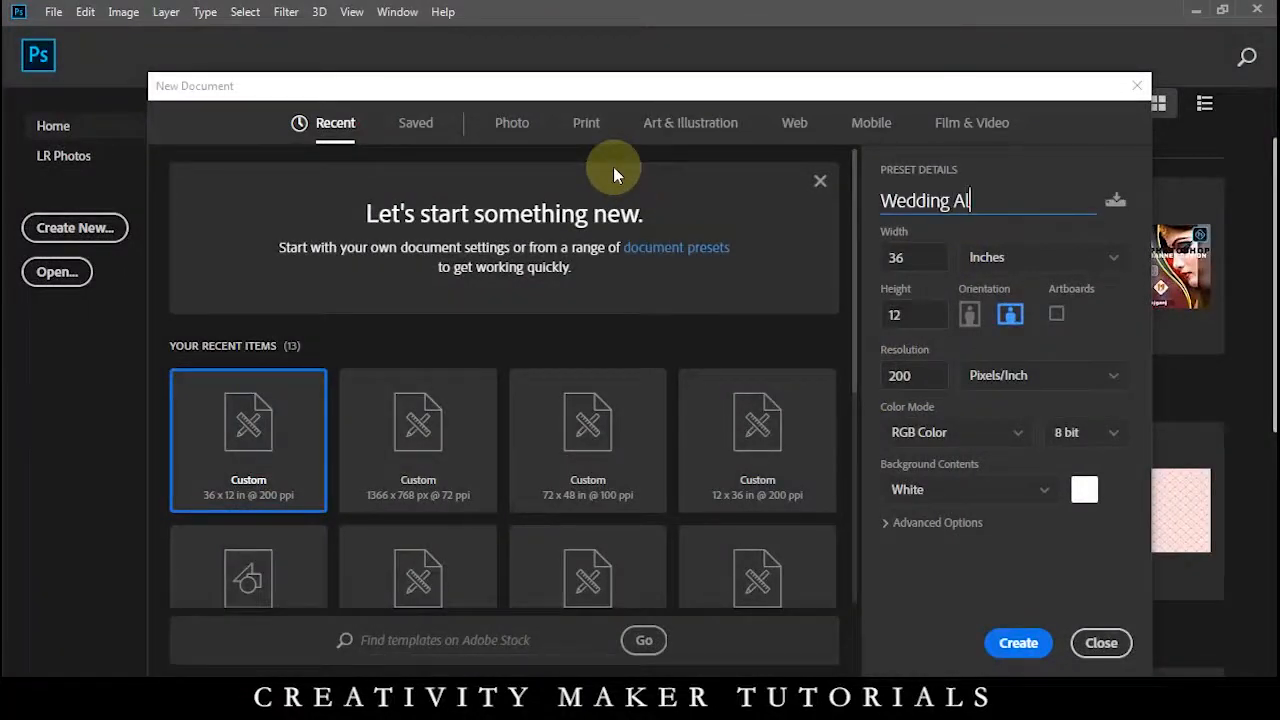
Create the 36 x 12 inch, 200 ppi document "Wedding Album Design3" and place a vertical guide at 18 inches
text(gn3)
key(Return)
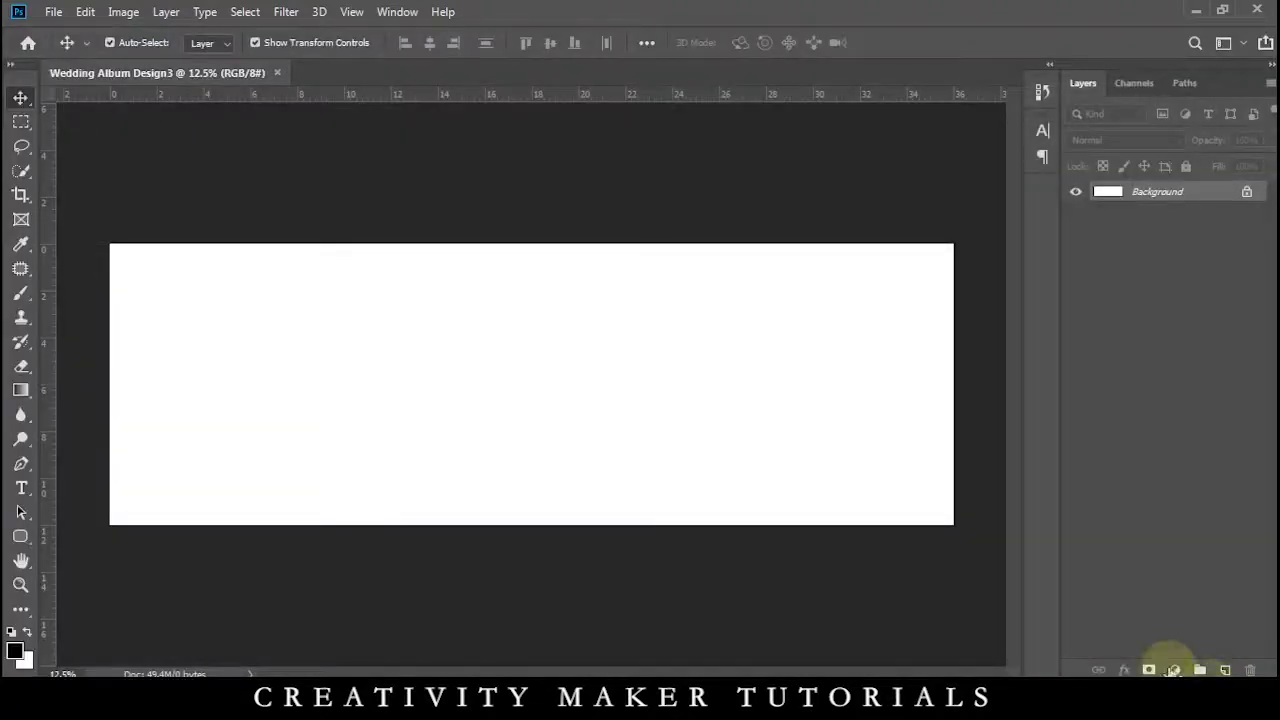
drag(52, 395, 533, 411)
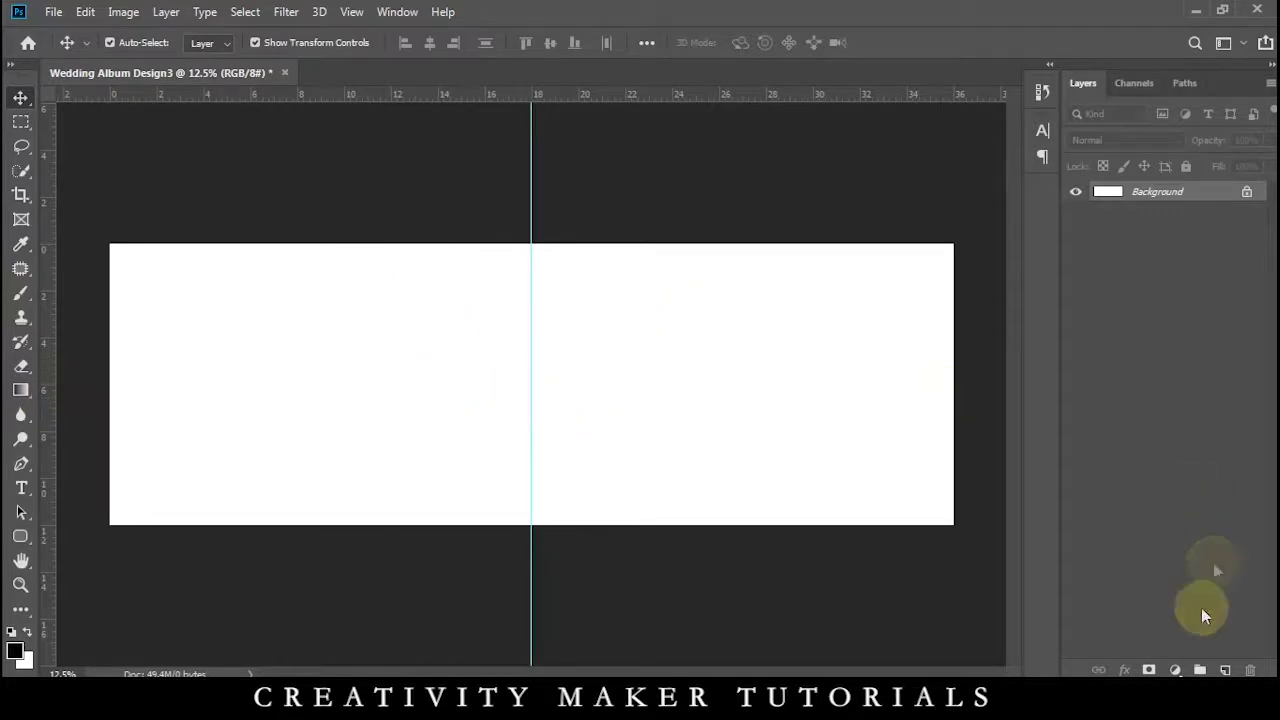
Add a gradient fill layer using the Copper preset above the background
click(1175, 670)
click(1160, 355)
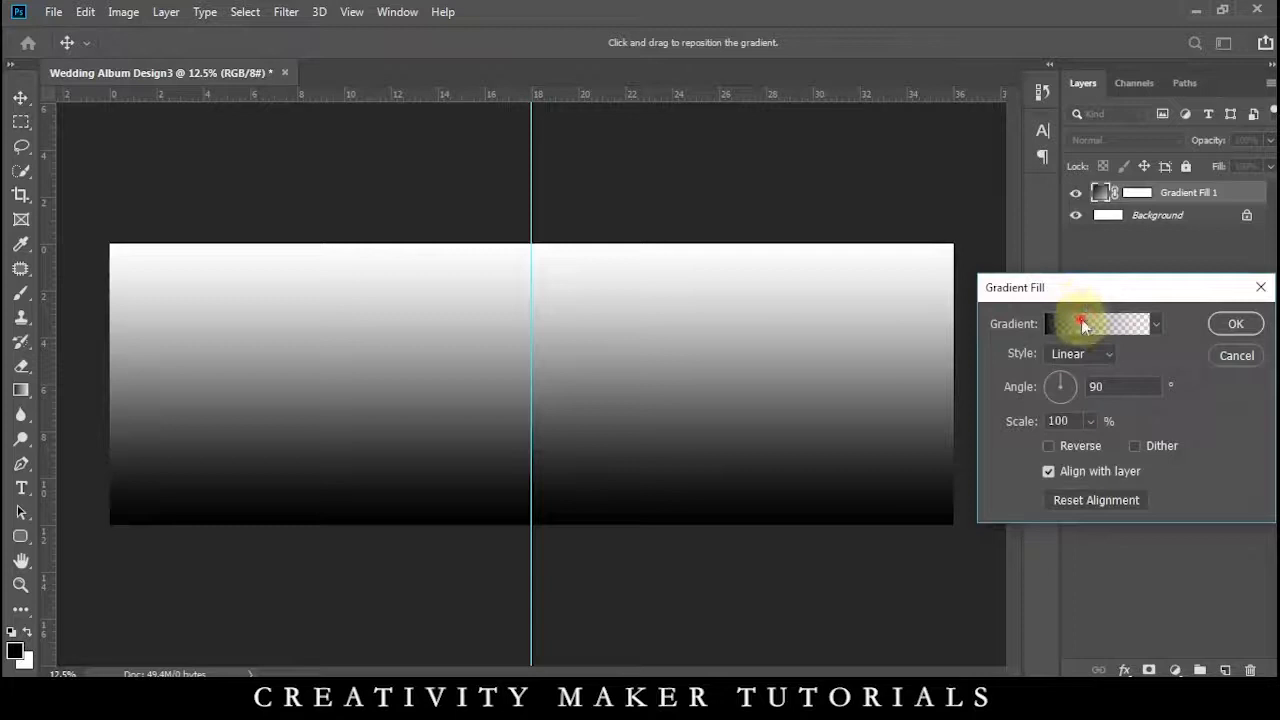
click(1090, 324)
click(884, 233)
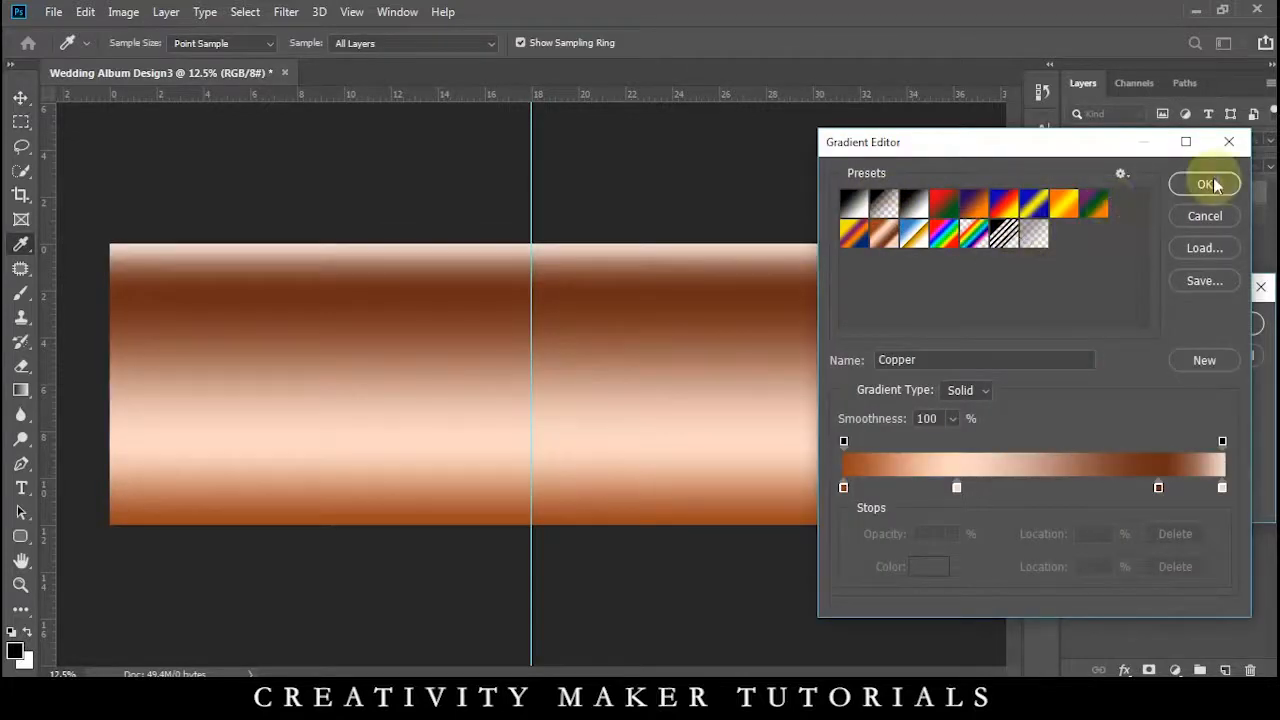
click(1207, 184)
click(1218, 327)
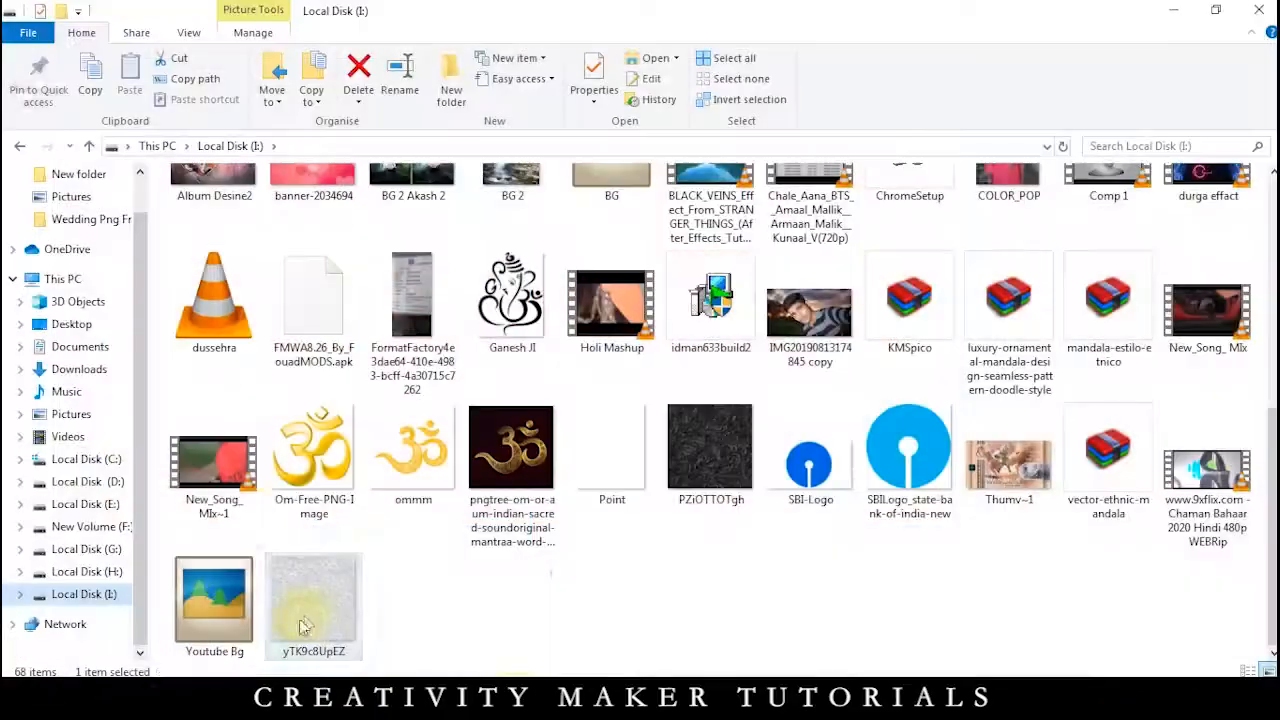
Place the yTK9c8UpEZ floral pattern image from Local Disk (I:) and enlarge it to cover the canvas half before the centre guide
drag(313, 605, 635, 645)
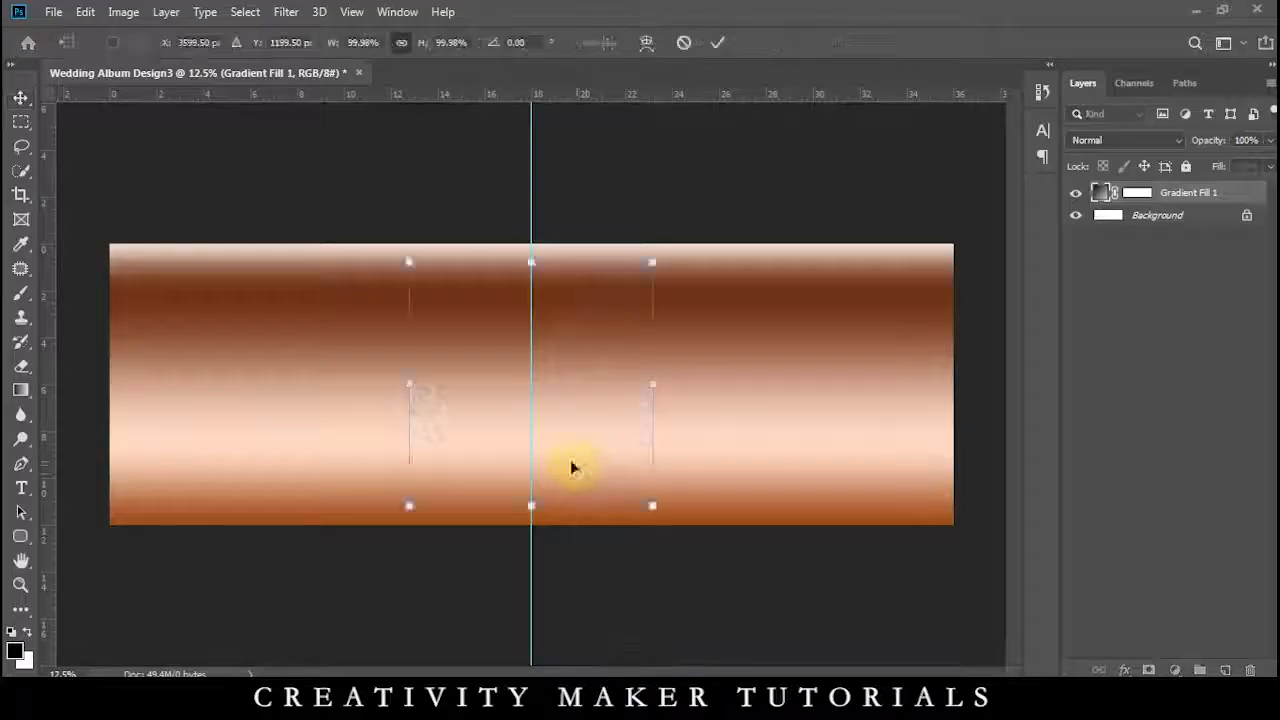
drag(574, 466, 694, 586)
drag(612, 443, 395, 455)
drag(512, 562, 549, 594)
drag(429, 437, 409, 449)
key(Return)
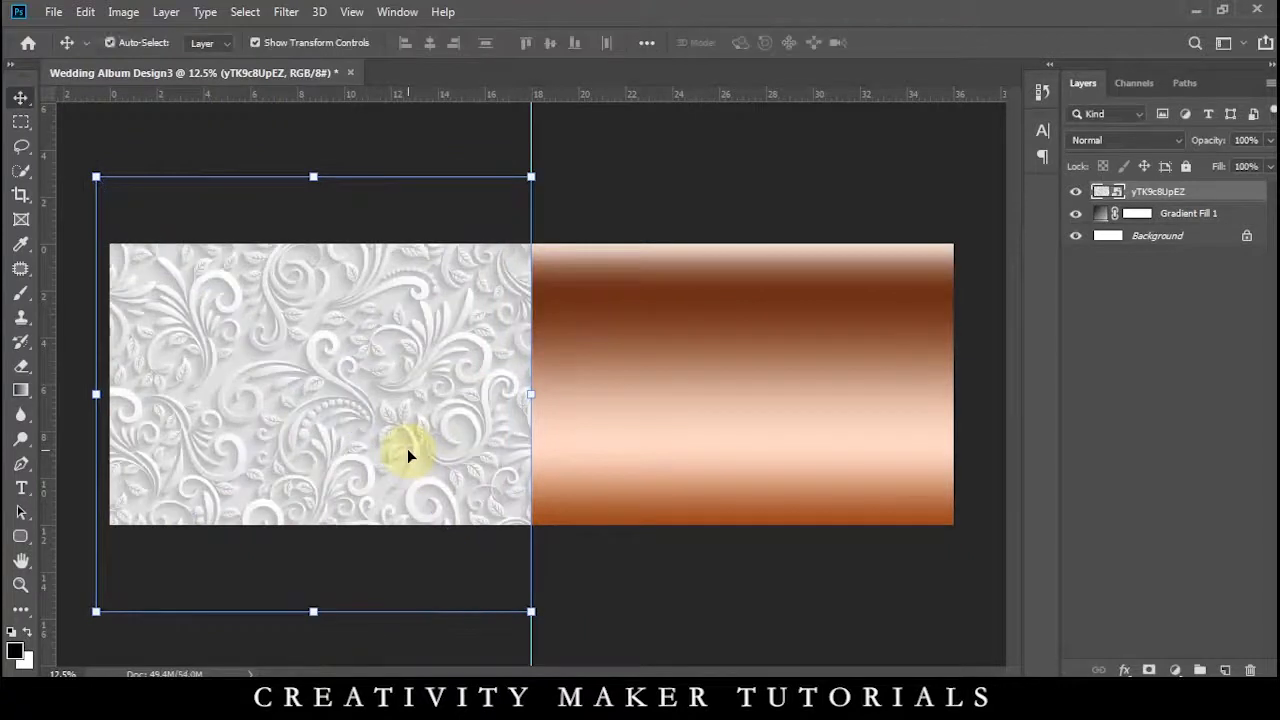
Duplicate the pattern layer, flip the copy horizontally and move it onto the uncovered half of the canvas
key(ctrl+j)
key(ctrl+t)
right_click(421, 448)
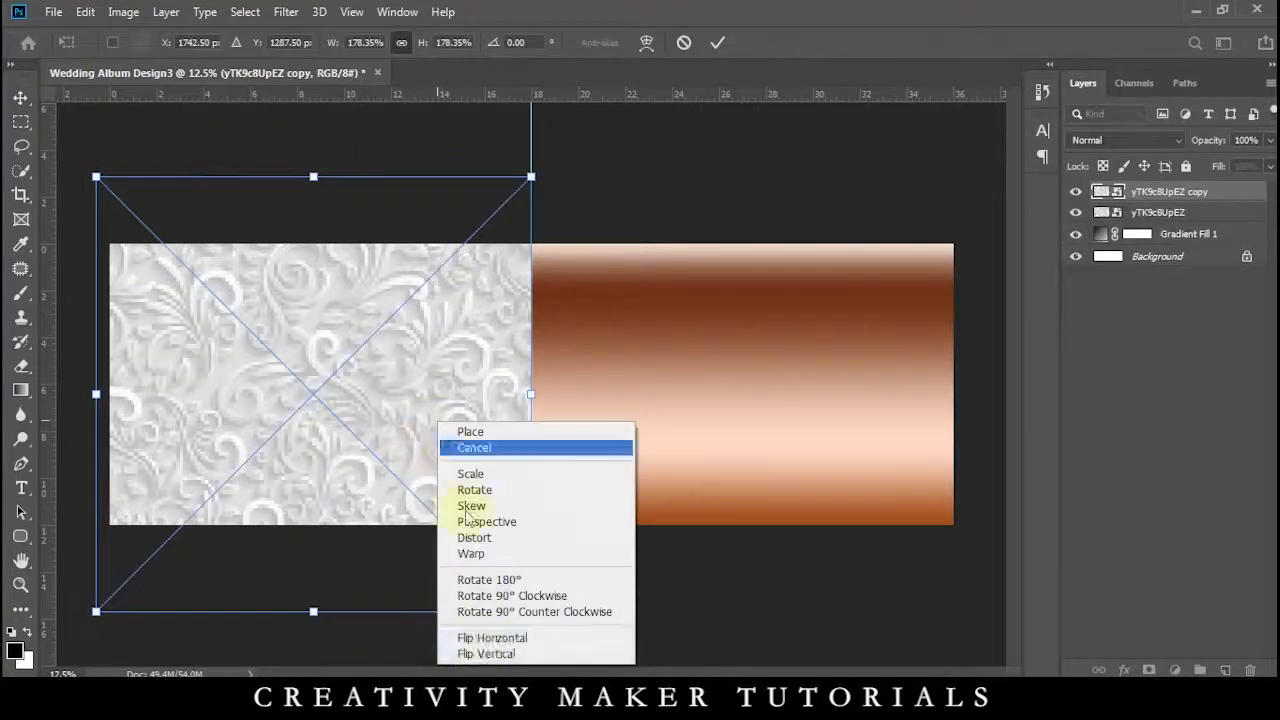
click(452, 637)
drag(405, 384, 808, 368)
key(Return)
Merge the two pattern layers, then set the merged layer to Luminosity blending with 67% opacity
shift+click(1166, 213)
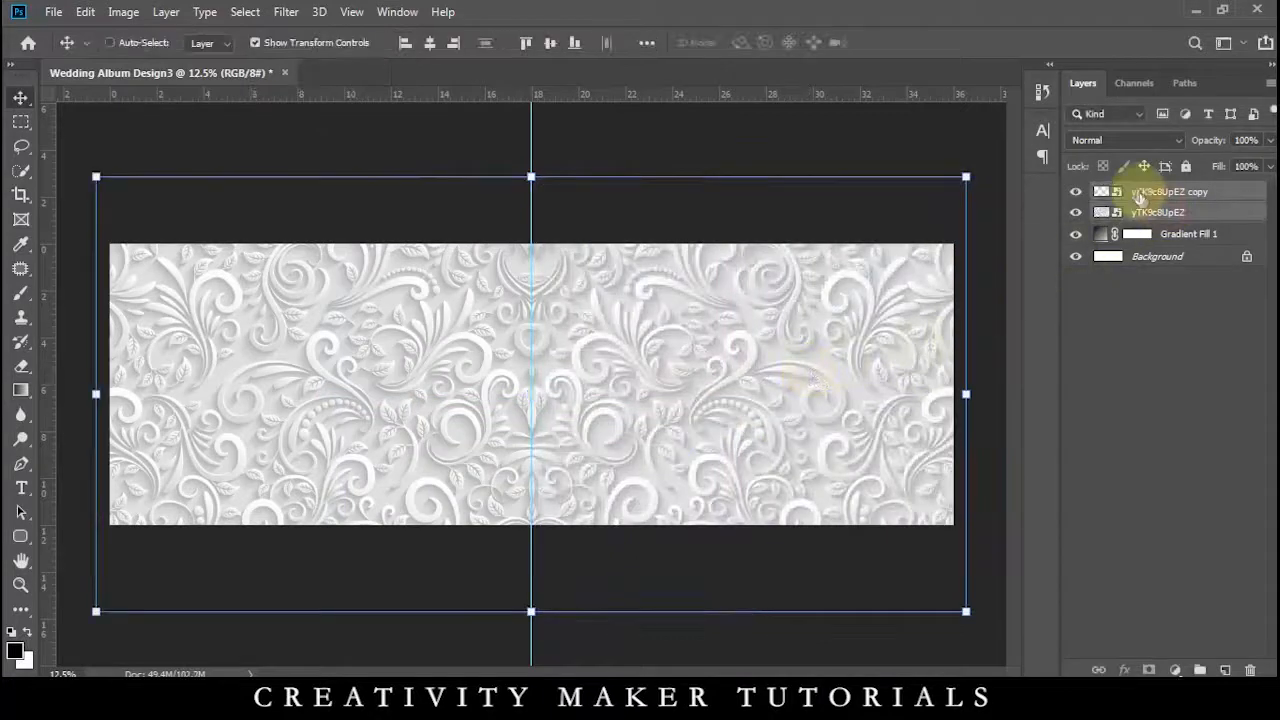
key(ctrl+e)
click(1125, 140)
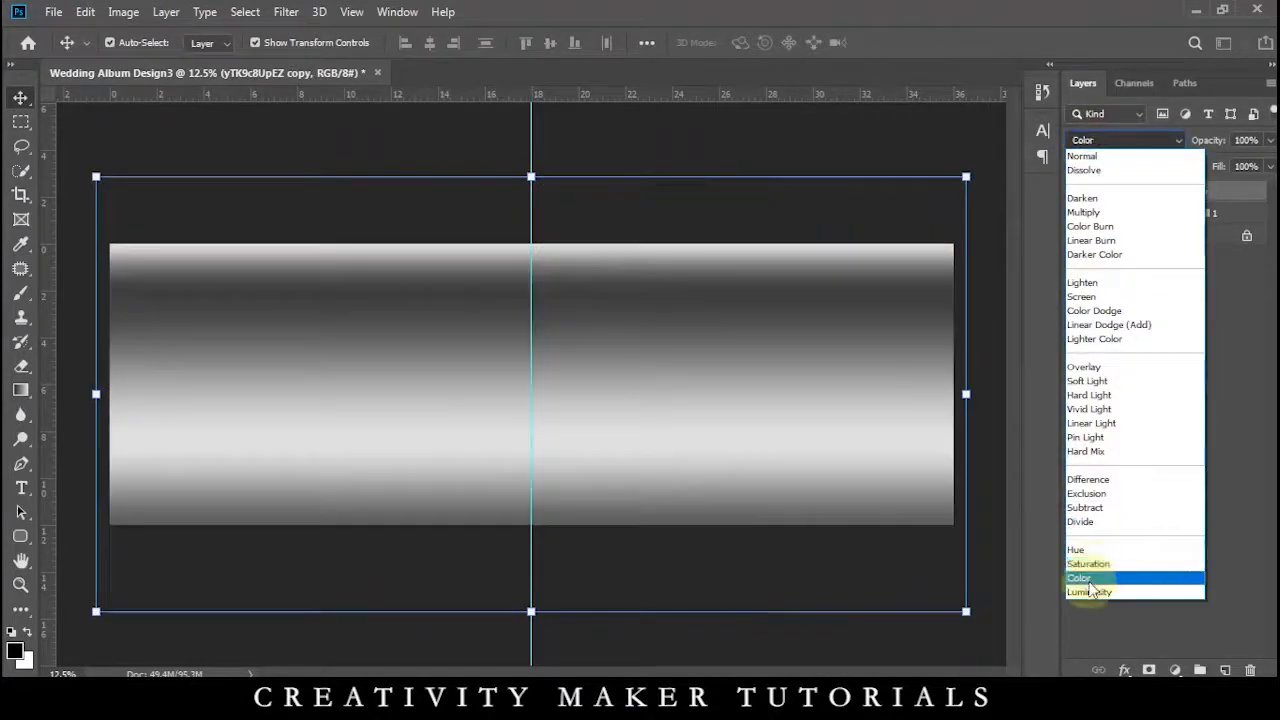
click(1084, 590)
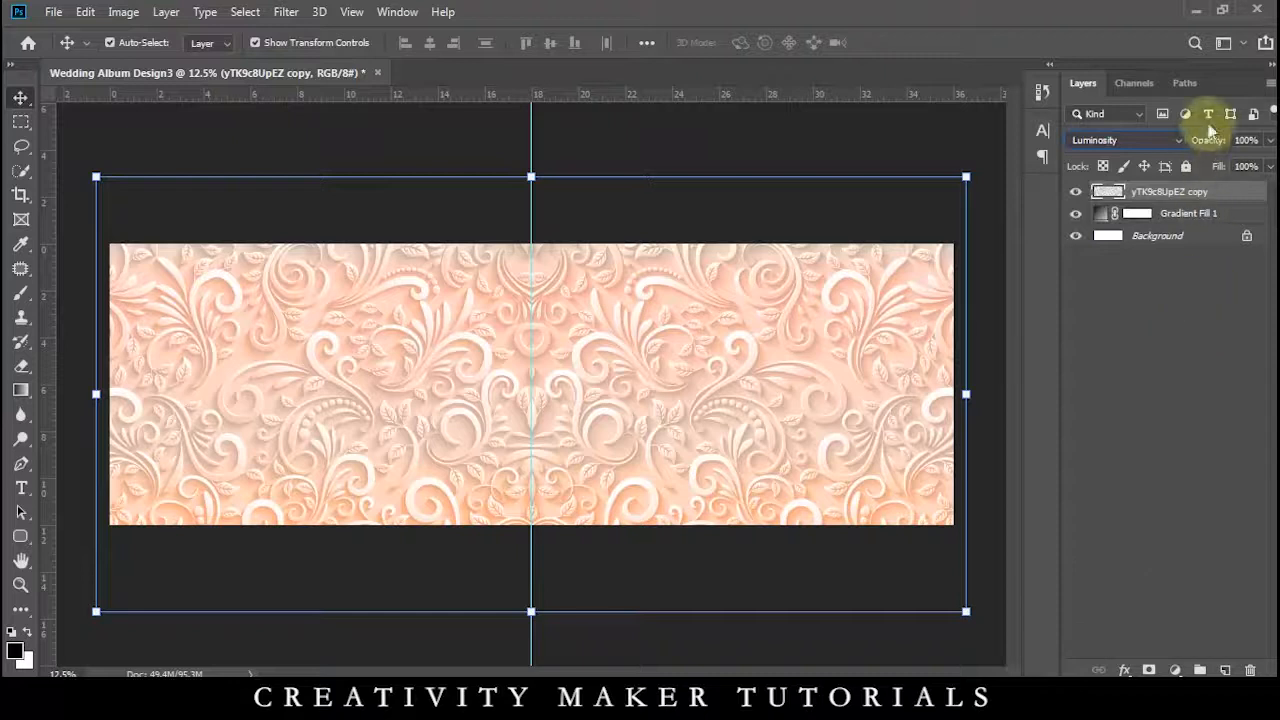
mouse_move(1190, 140)
mouse_down()
mouse_move(1157, 129)
mouse_move(1170, 136)
mouse_up()
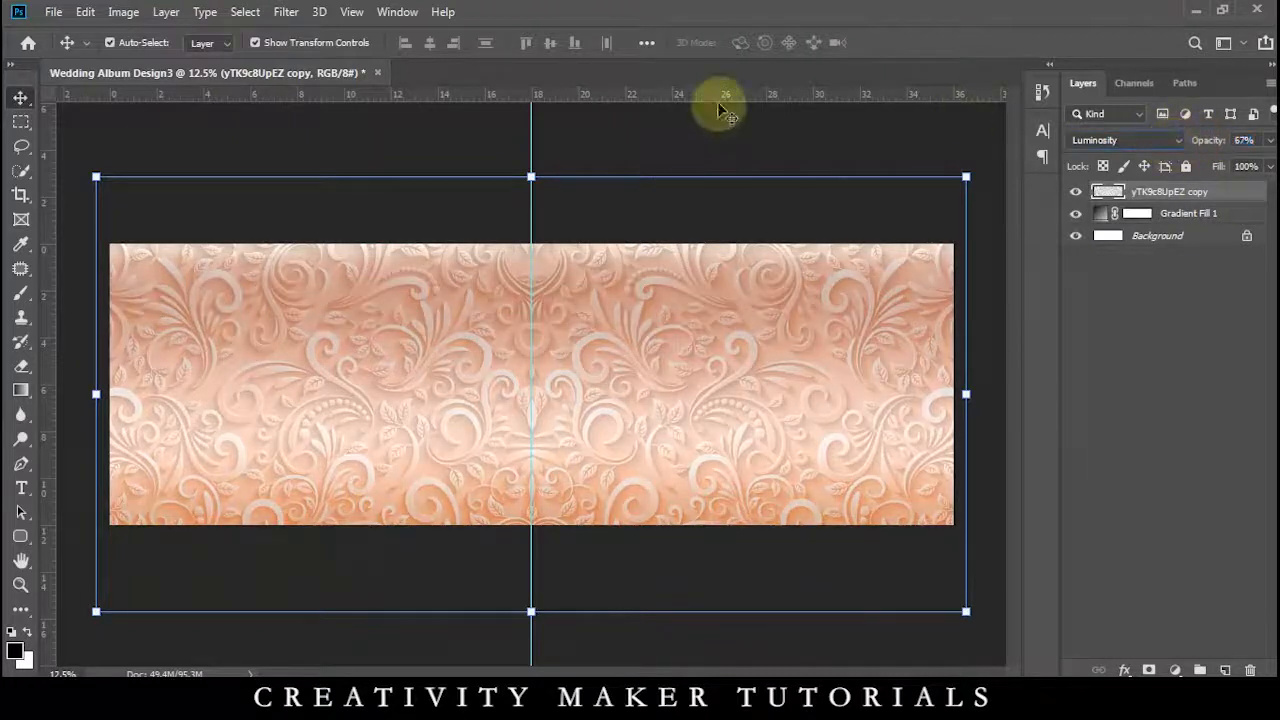
Apply a 15 px Field Blur to the merged pattern layer
click(284, 12)
mouse_move(451, 243)
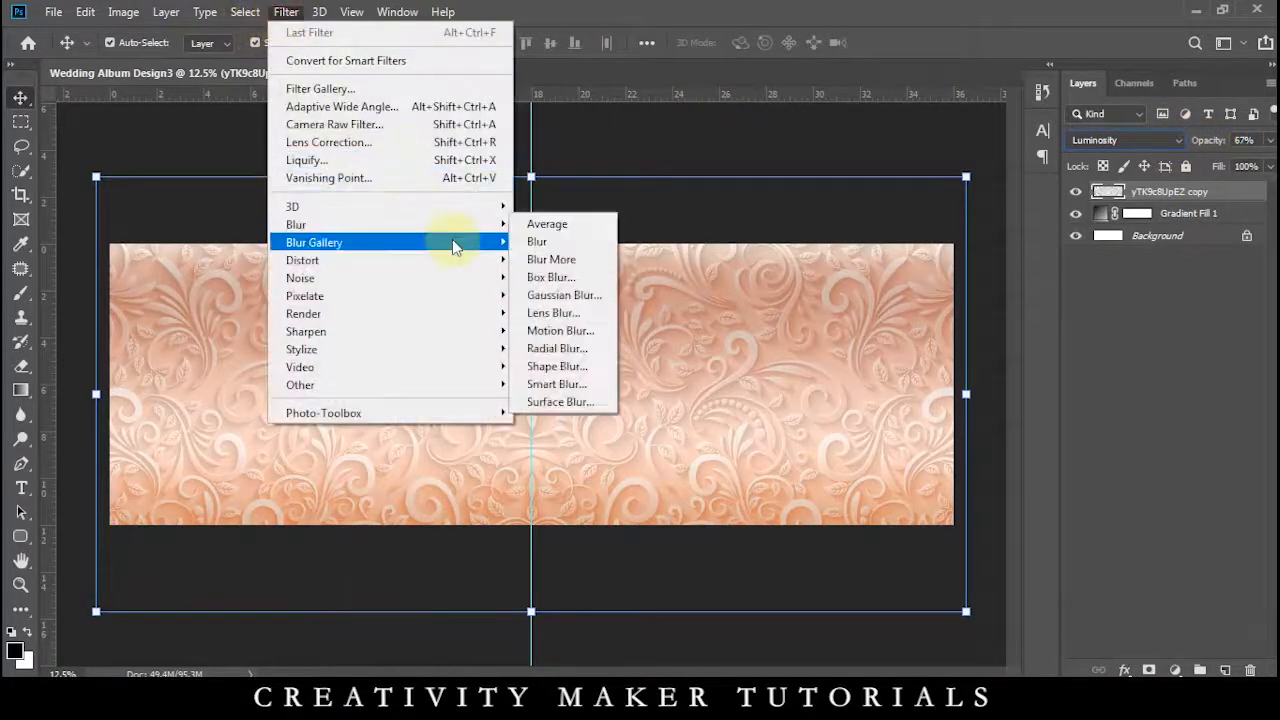
click(553, 241)
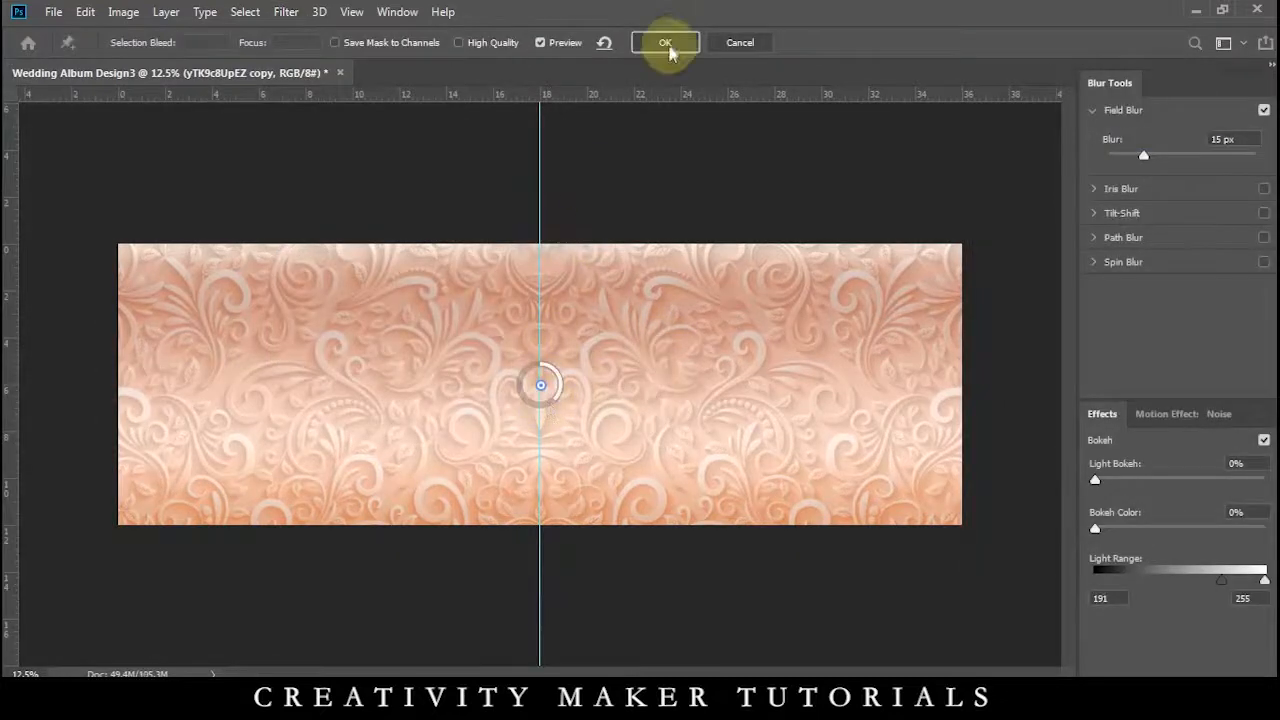
click(665, 45)
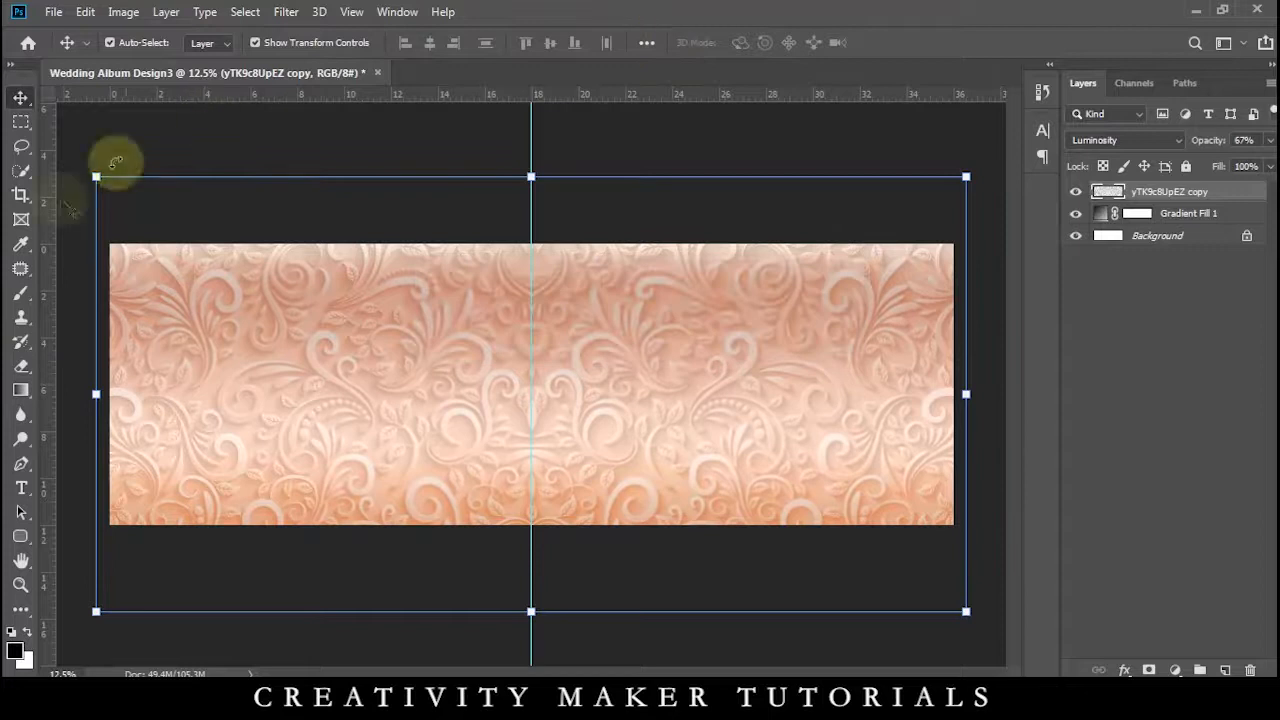
Draw a black circle about 2336 px in diameter over the left end of the canvas with the Ellipse Tool
click(20, 536)
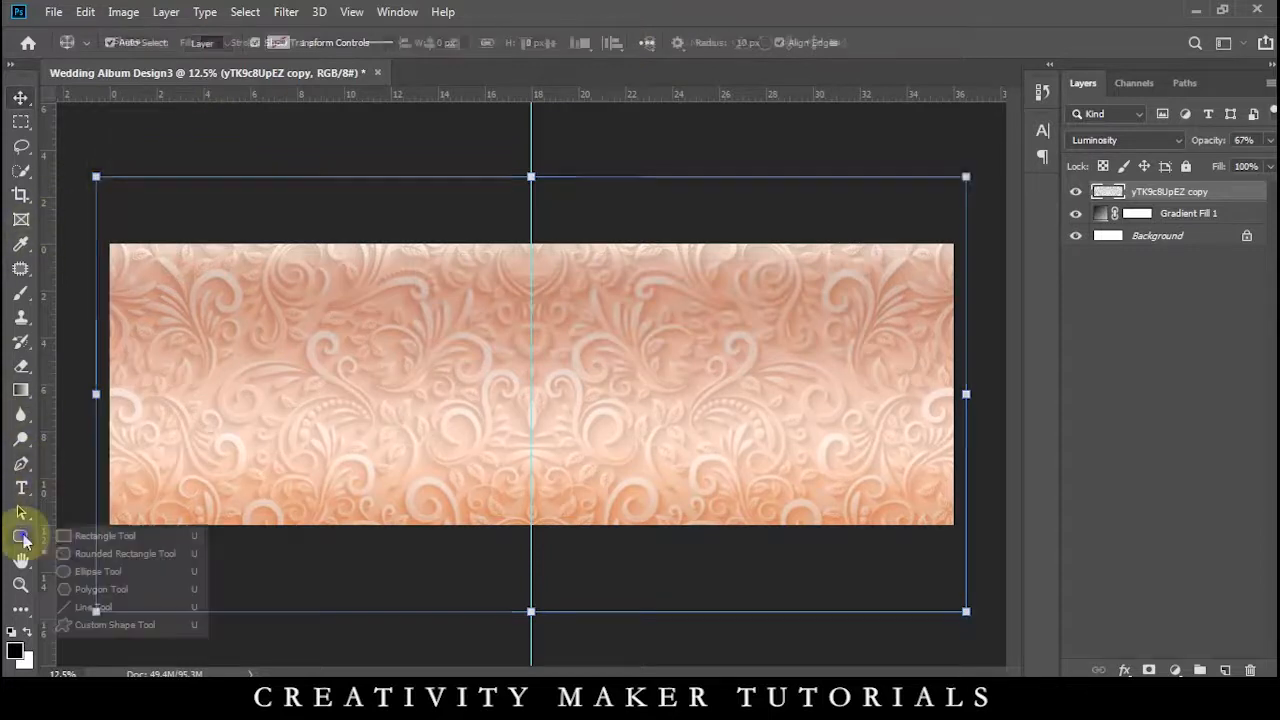
click(64, 571)
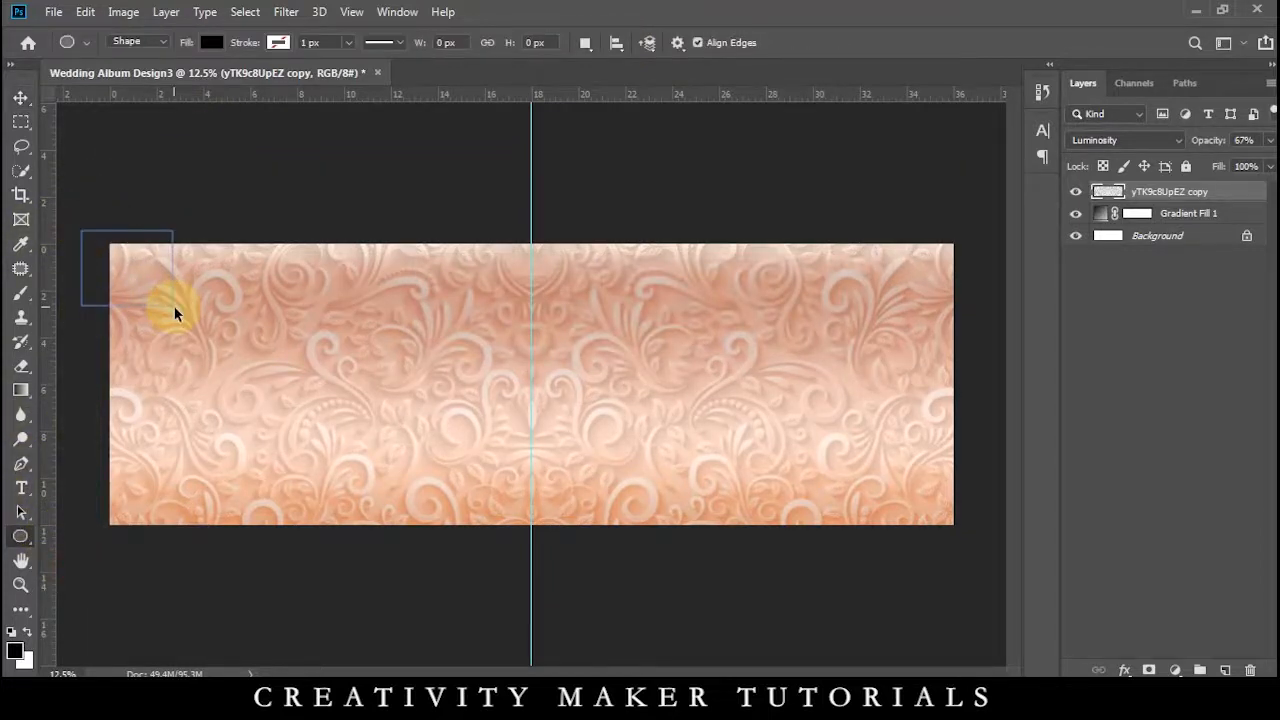
drag(97, 228, 368, 497)
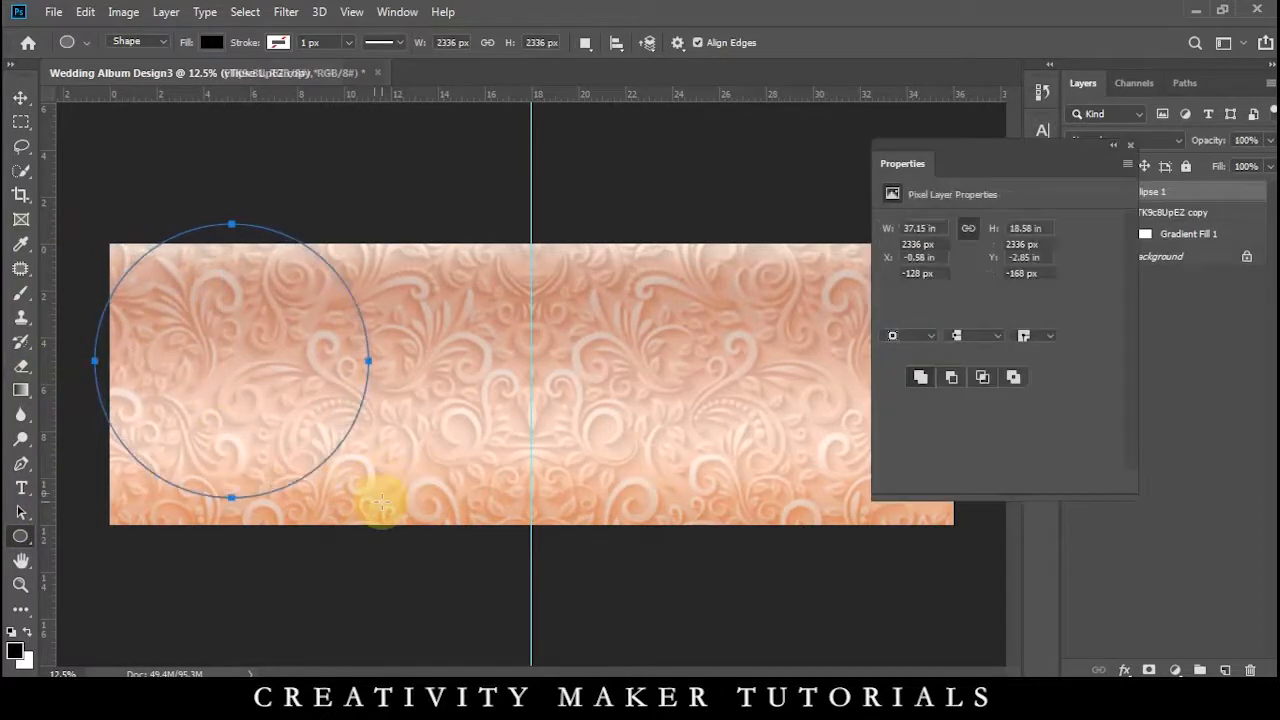
click(19, 97)
click(1133, 146)
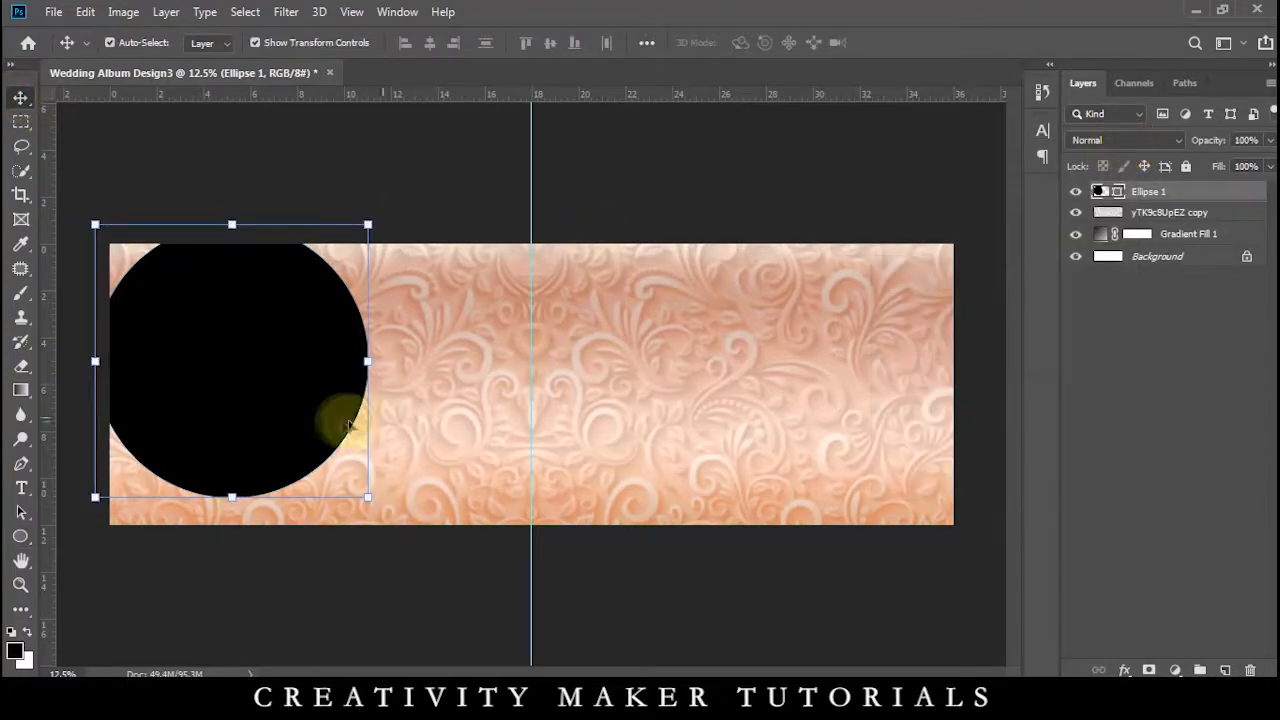
Shift the black circle up and further off the canvas's left edge and enlarge it slightly
drag(282, 410, 245, 391)
drag(328, 480, 349, 496)
key(Return)
key(ctrl)
key(ctrl)
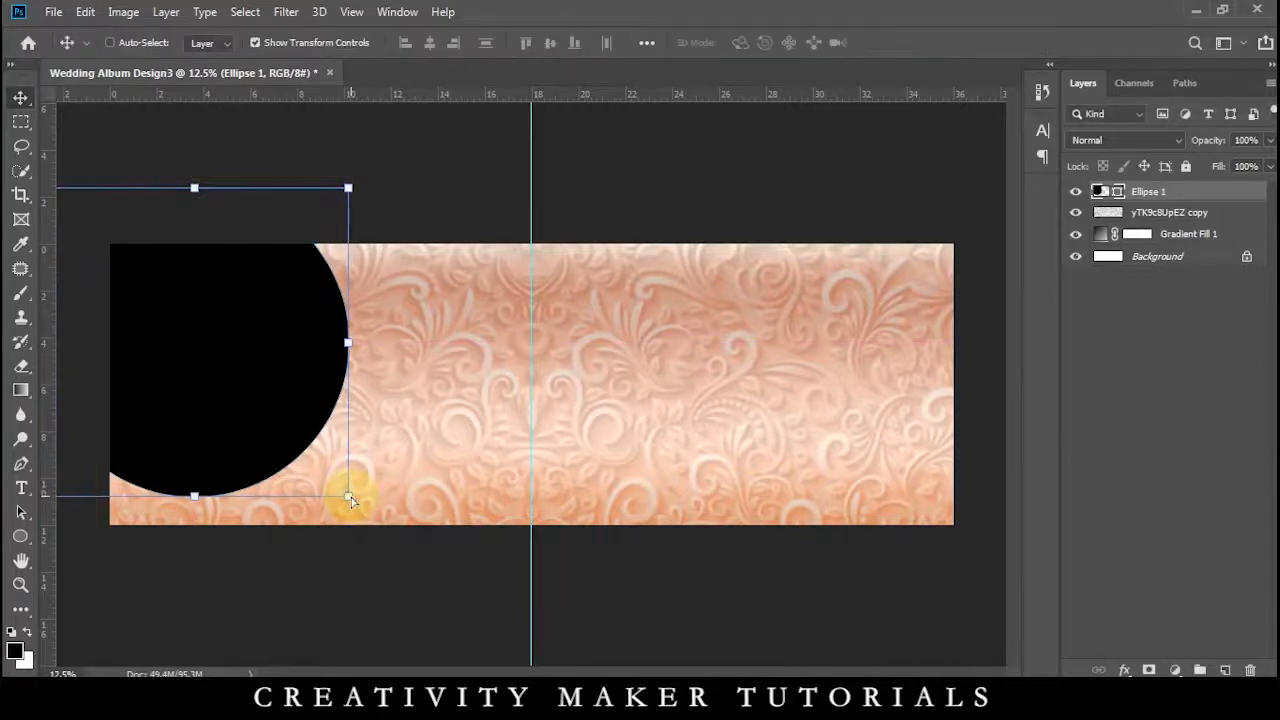
Duplicate the circle, recolour the copy pale pink and shrink it about its centre so a black ring shows around it
key(ctrl+j)
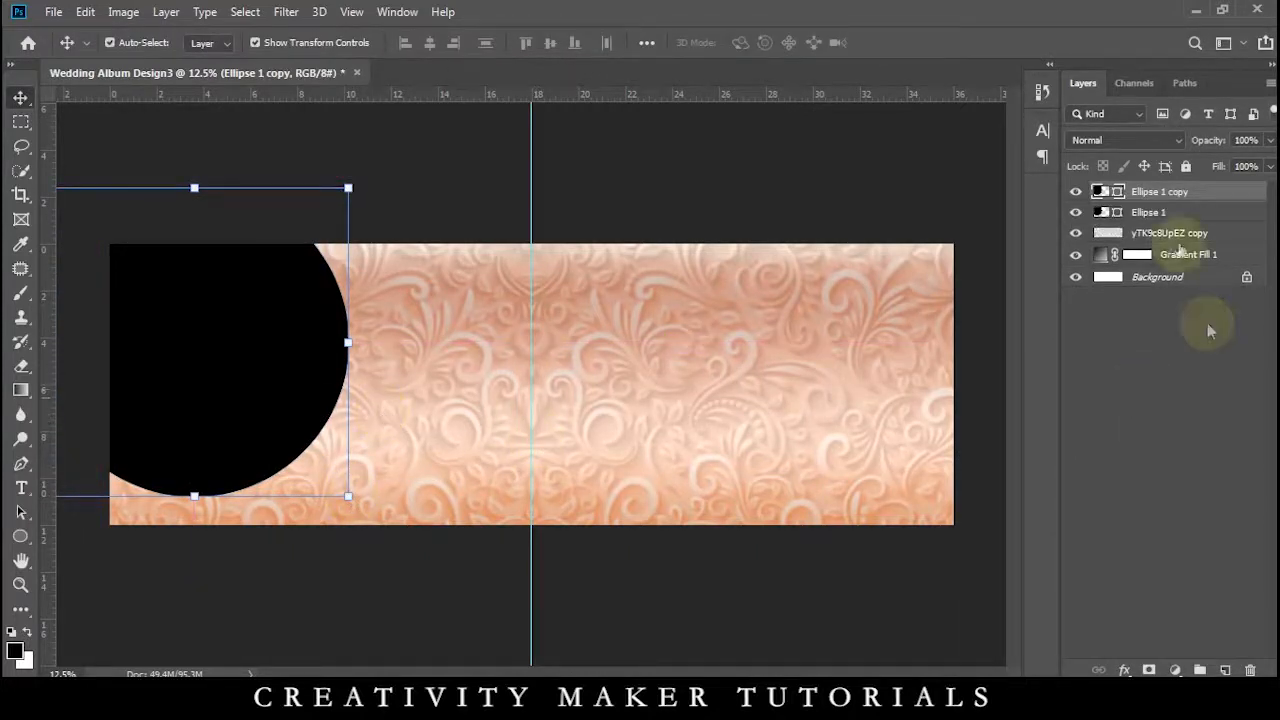
double_click(1101, 191)
drag(874, 407, 803, 346)
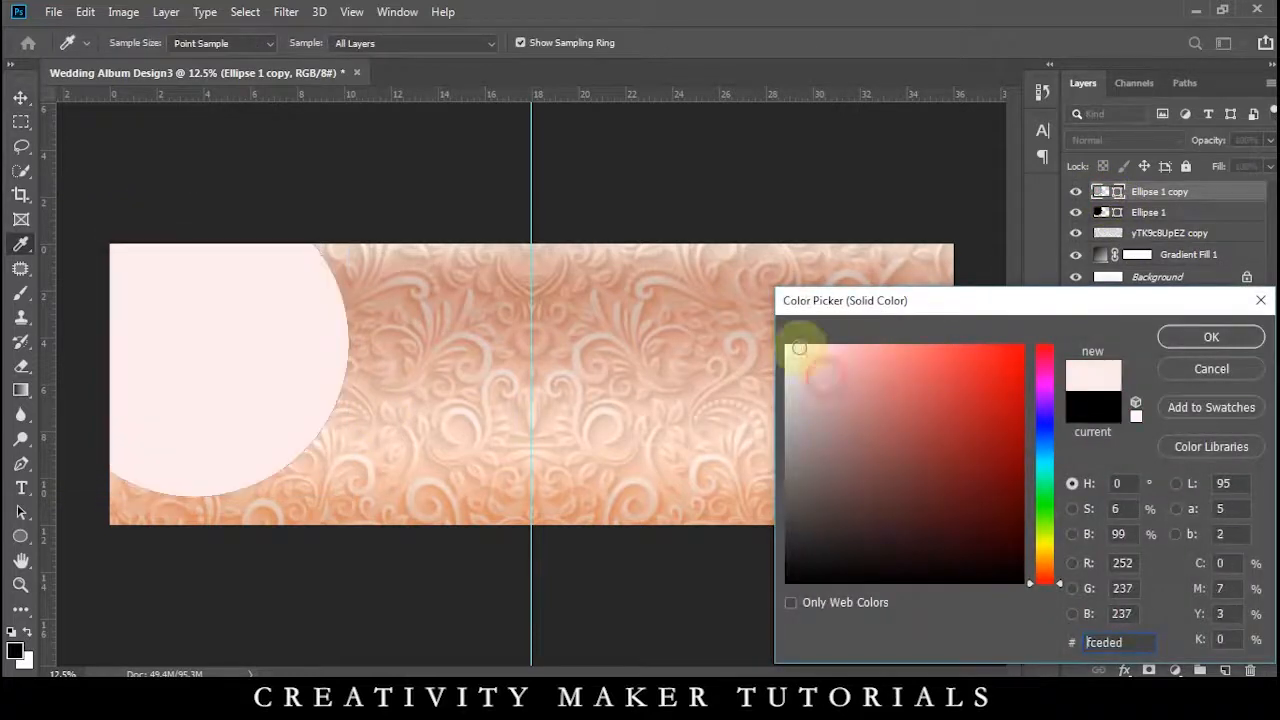
click(1165, 338)
drag(348, 496, 294, 491)
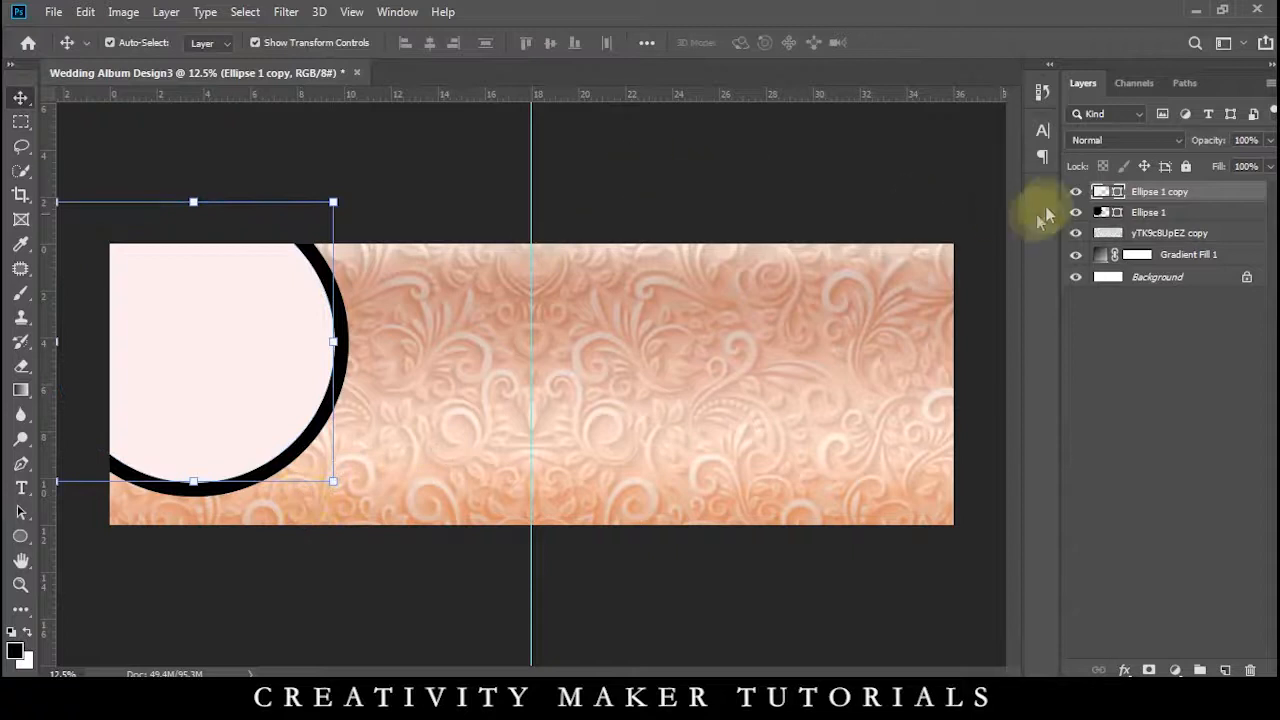
Hide the pink circle and add a gradient fill layer above the black circle, starting from the Black, White preset
click(1076, 191)
click(1148, 213)
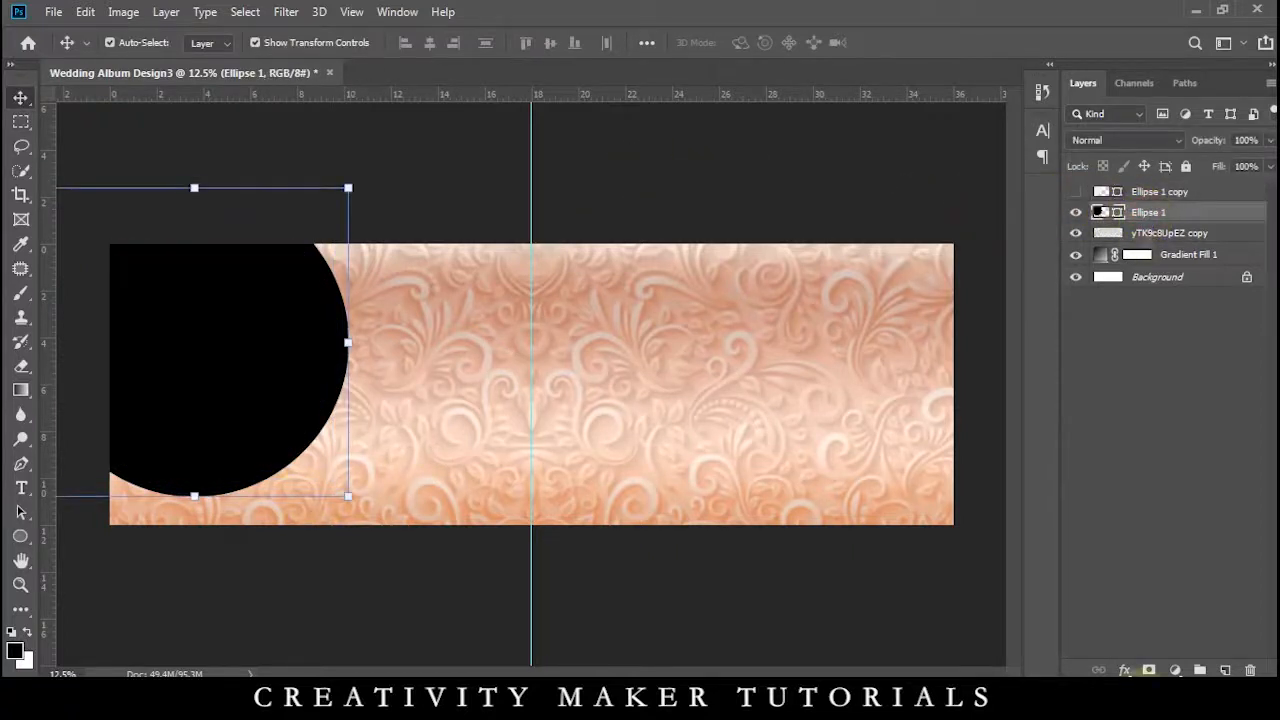
click(1175, 668)
click(1157, 357)
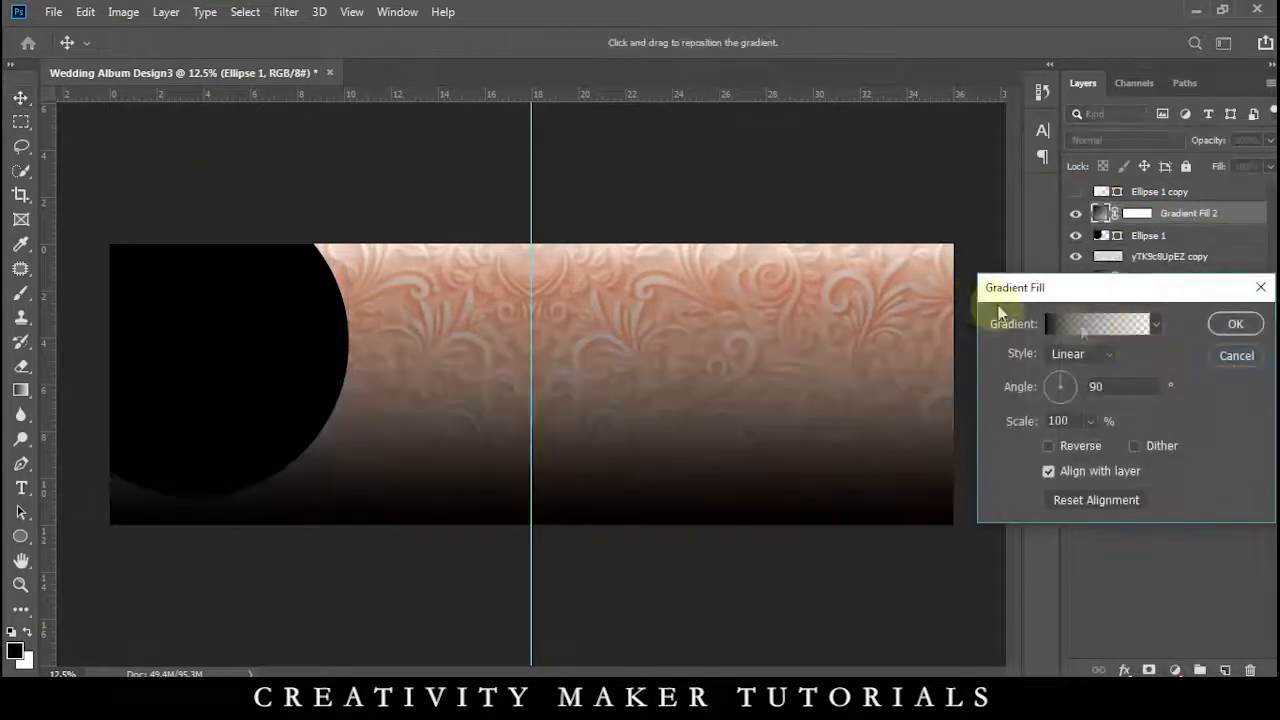
click(1060, 322)
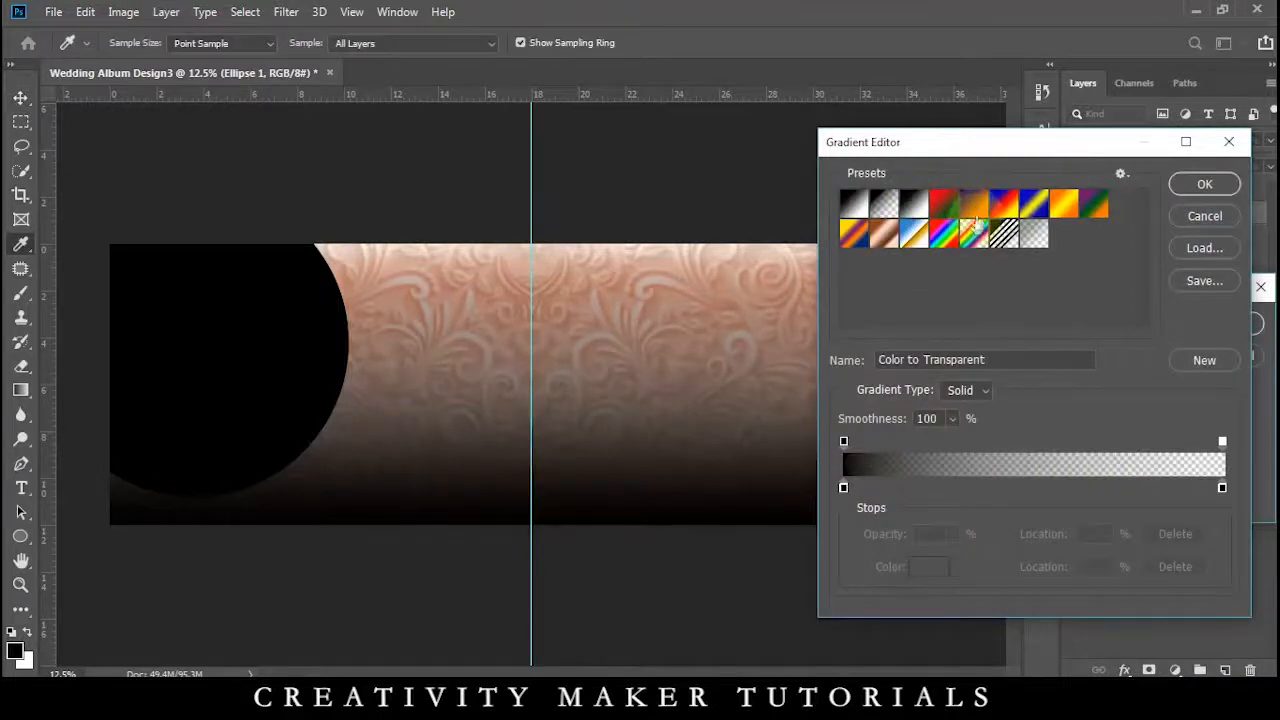
click(976, 205)
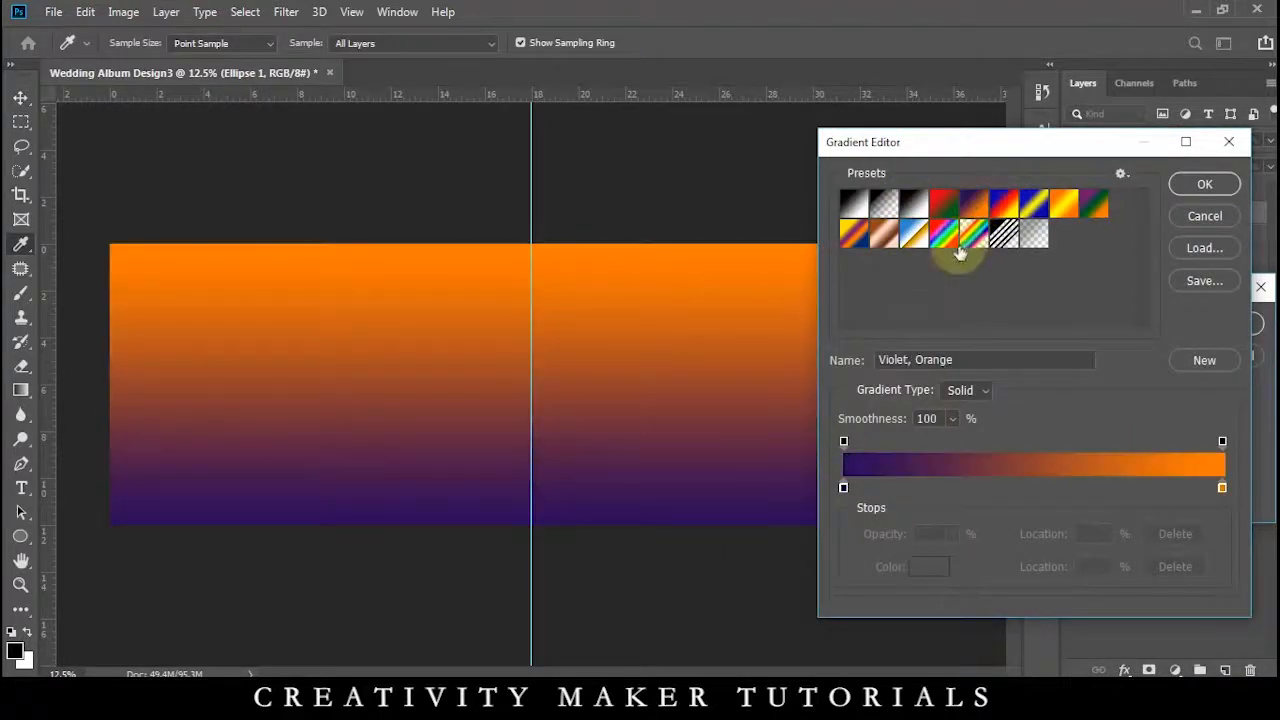
click(913, 205)
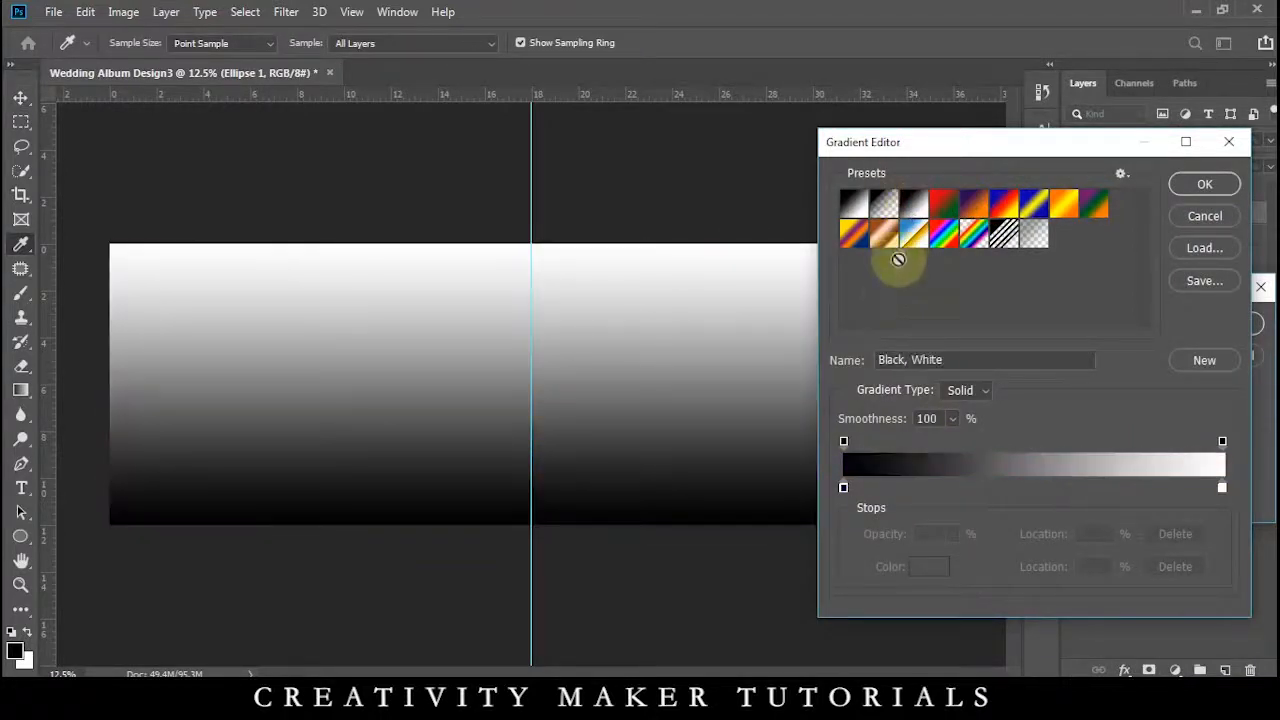
Add a white colour stop at 38% and a dark grey #333030 stop to the gradient, and apply the fill
click(988, 490)
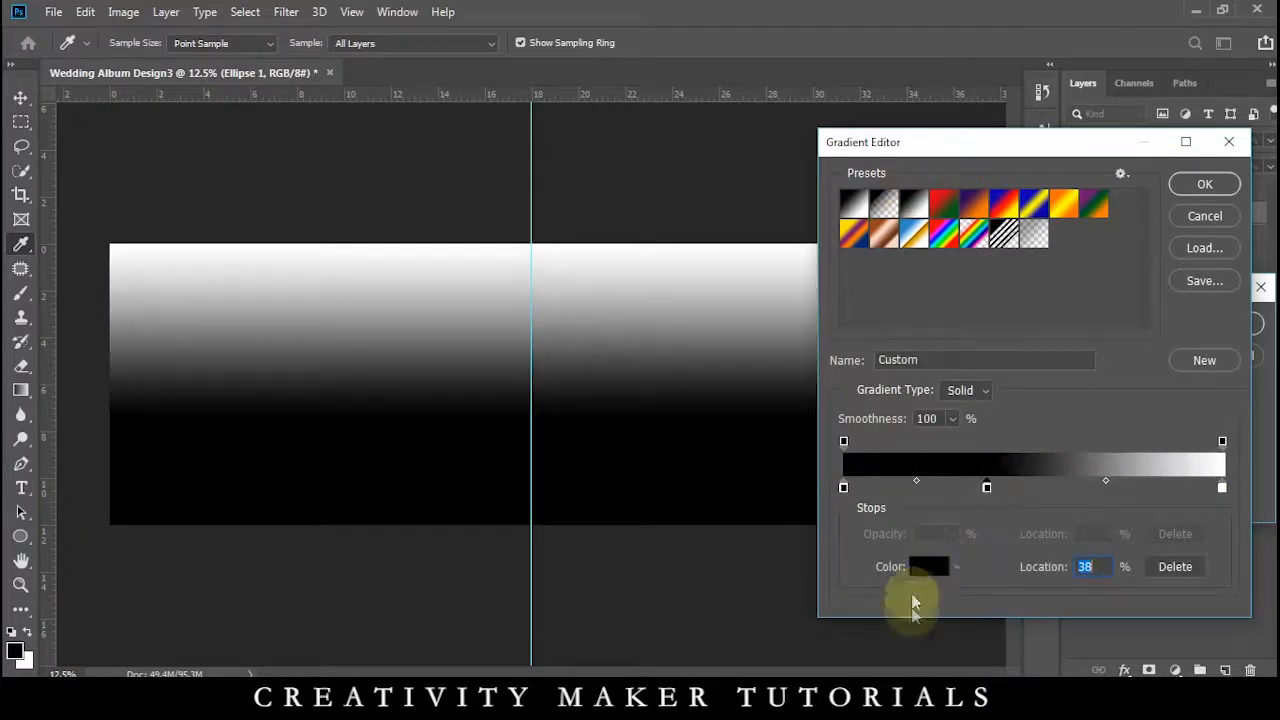
click(928, 566)
drag(880, 462, 789, 348)
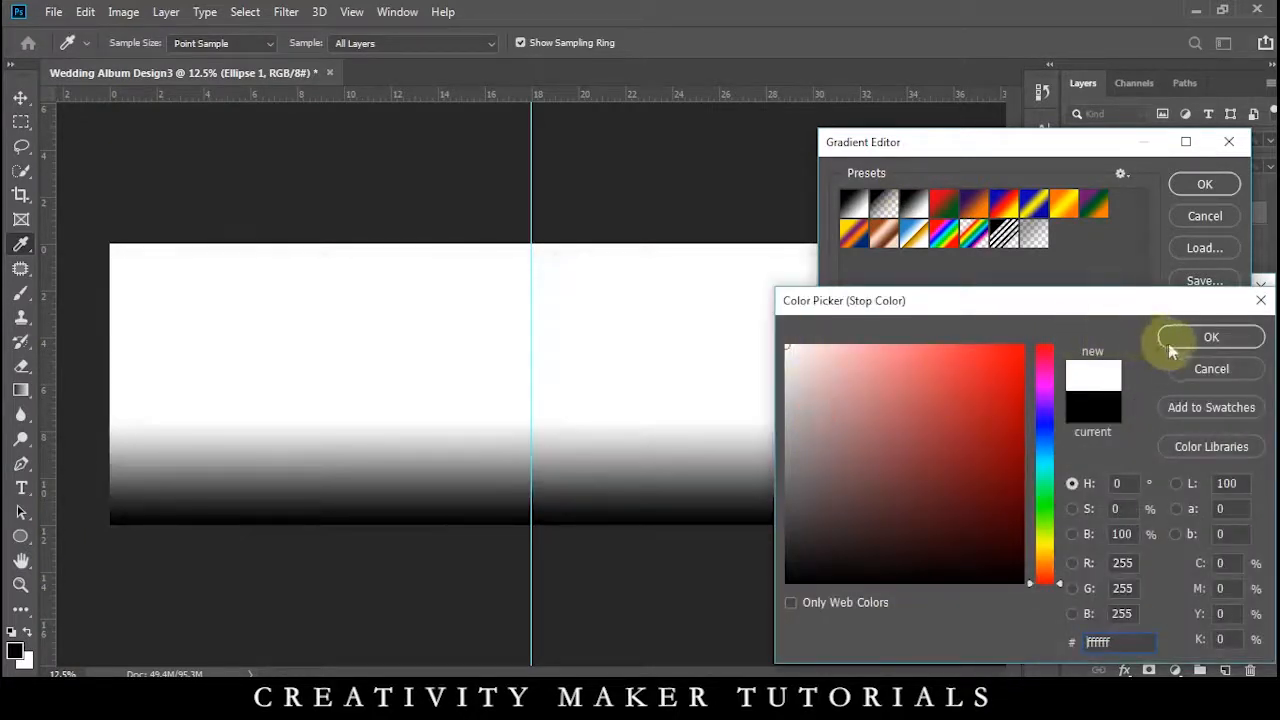
click(1169, 342)
click(928, 566)
drag(837, 431, 799, 534)
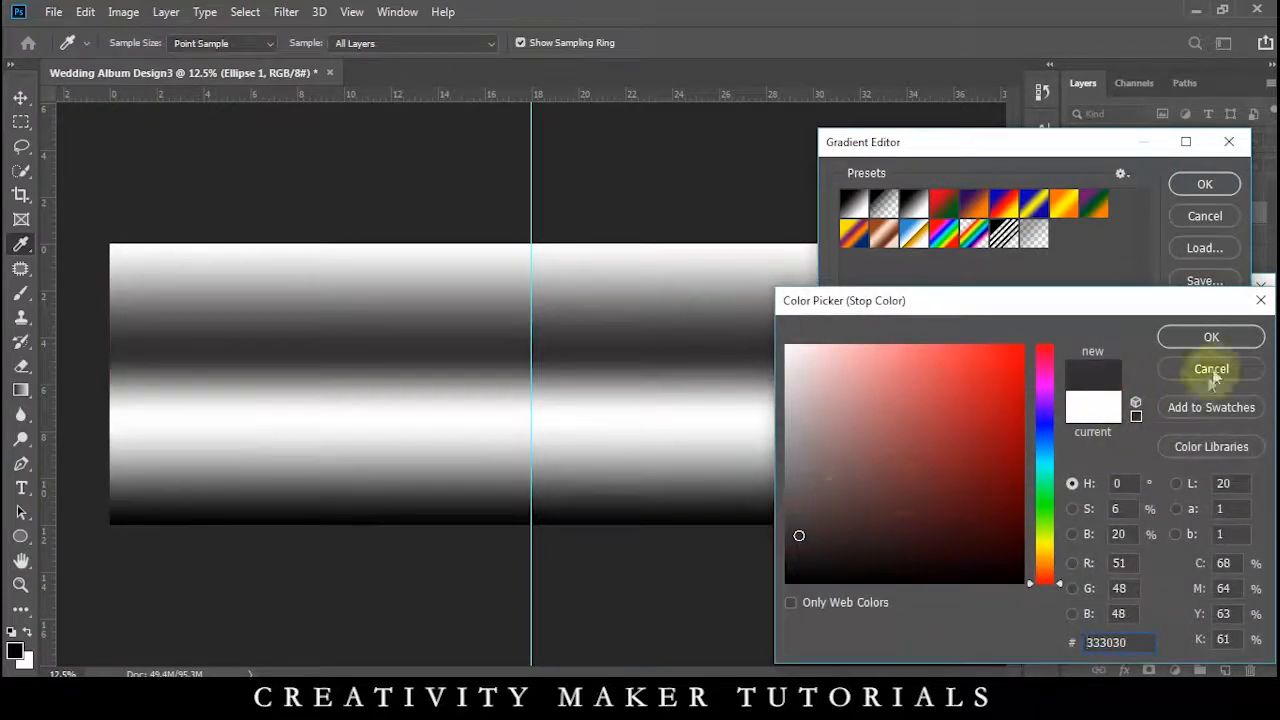
click(1214, 338)
click(1207, 185)
click(1235, 325)
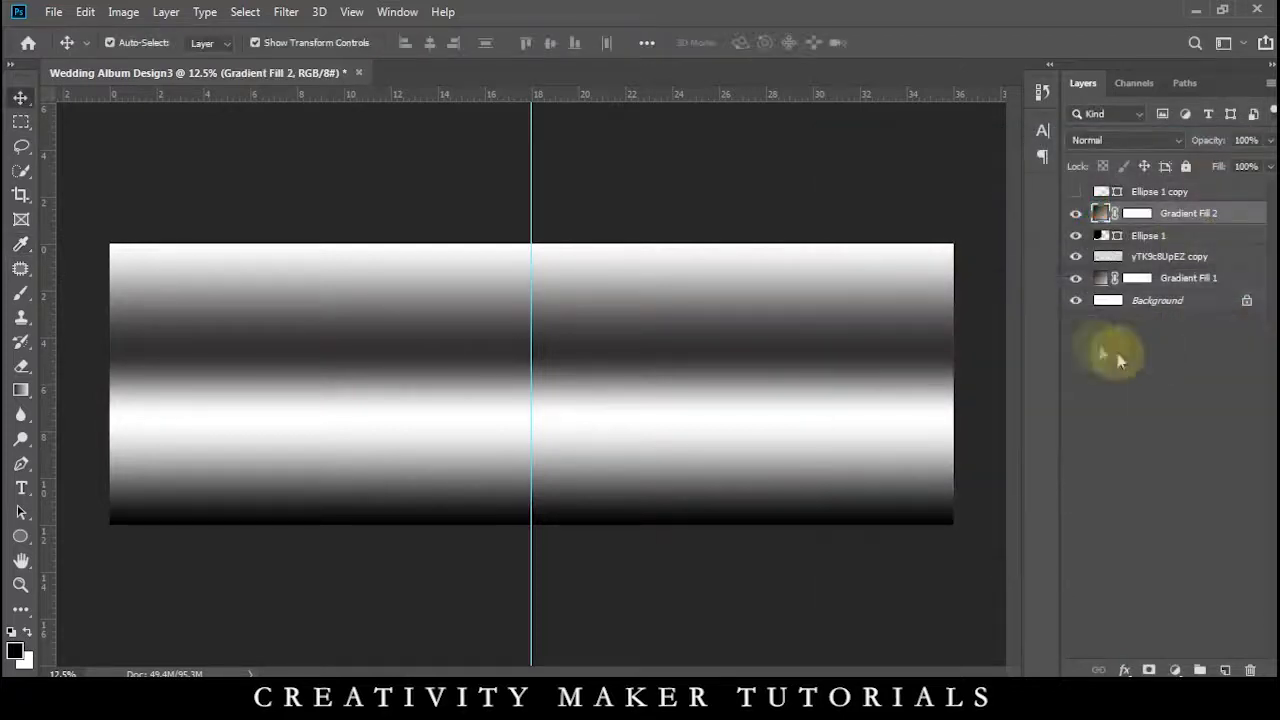
Clip the black-and-white gradient layer to the black circle and show the pink circle again
right_click(1200, 213)
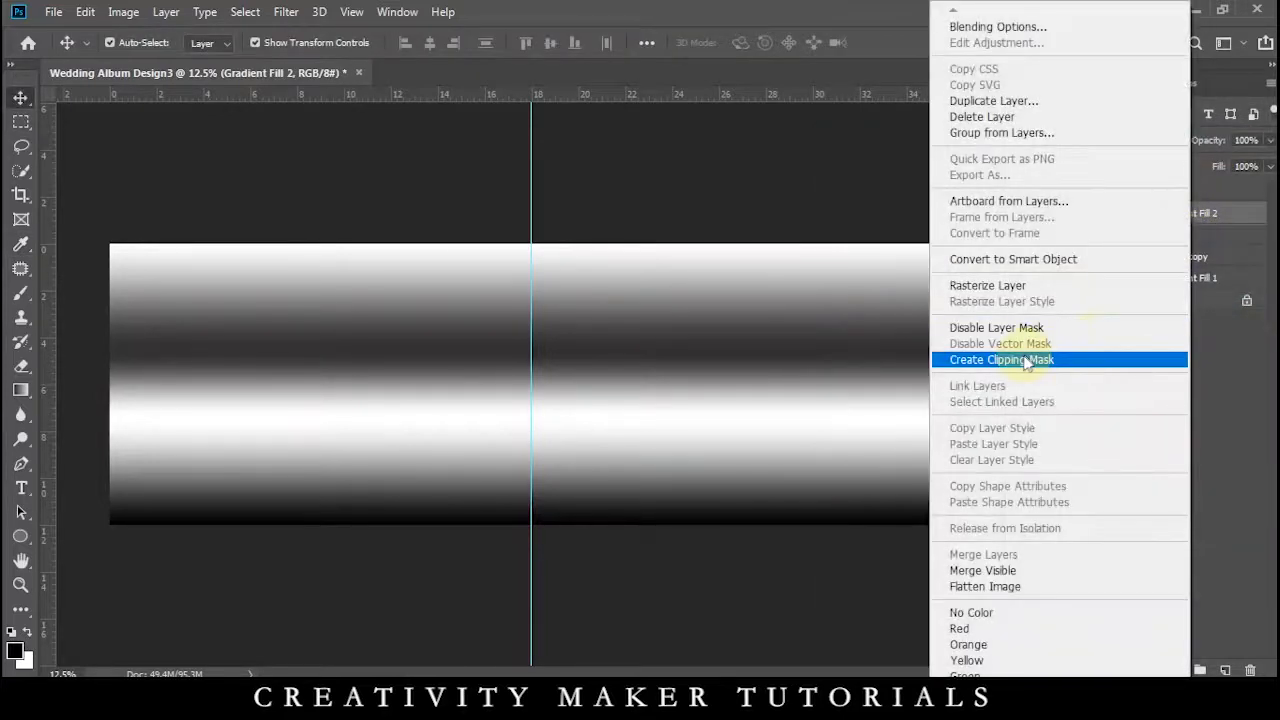
click(1070, 358)
click(1097, 192)
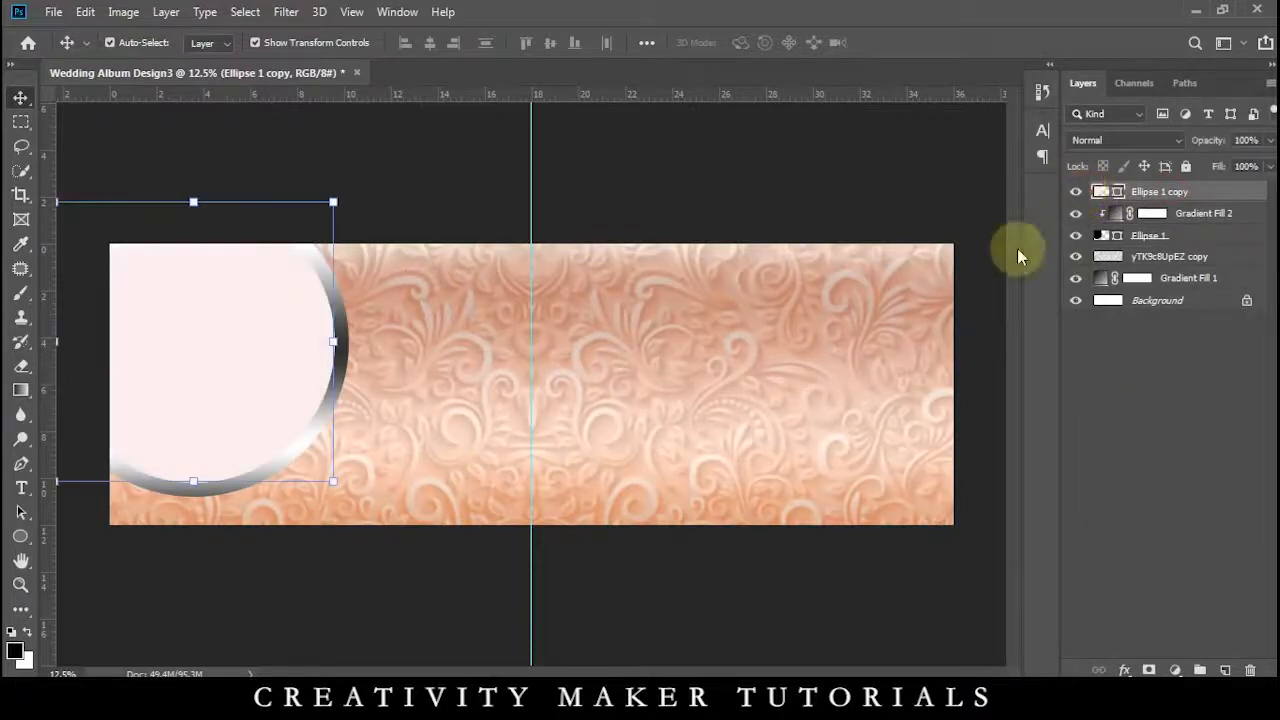
click(430, 198)
click(237, 355)
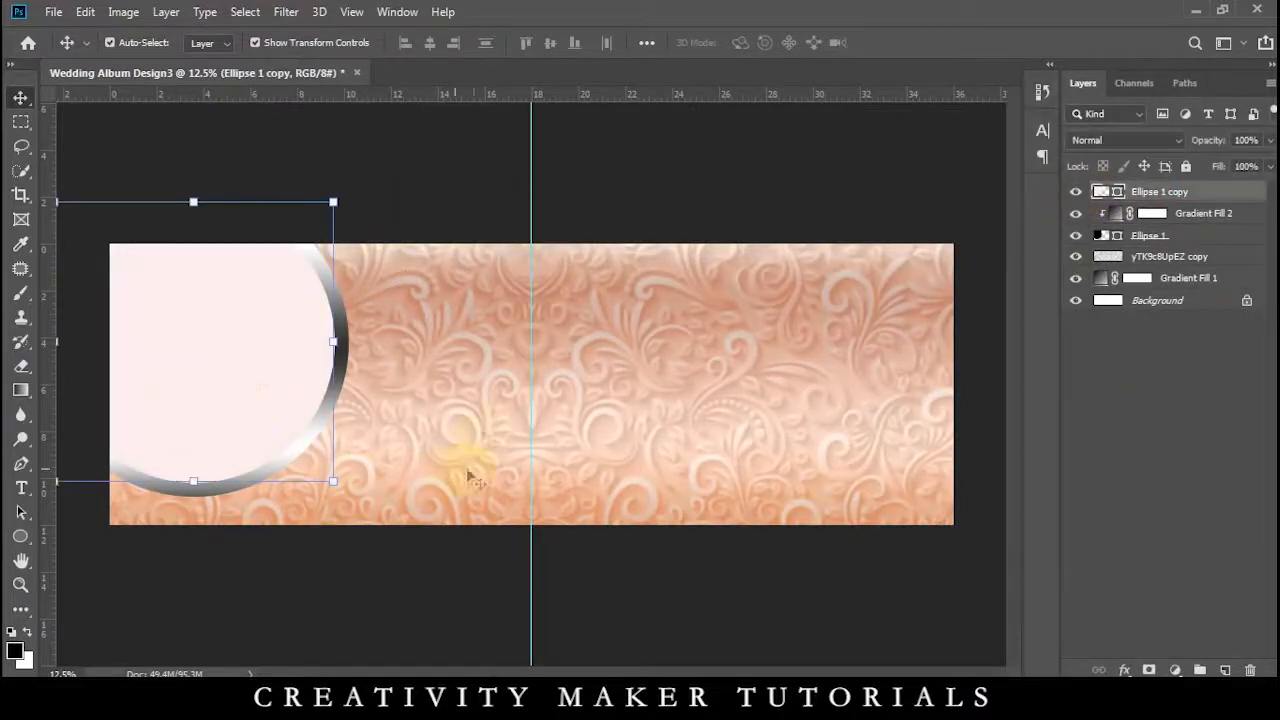
Enlarge both circles and their clipped gradient layer together to 108.79% about their centre
click(1145, 235)
click(1160, 256)
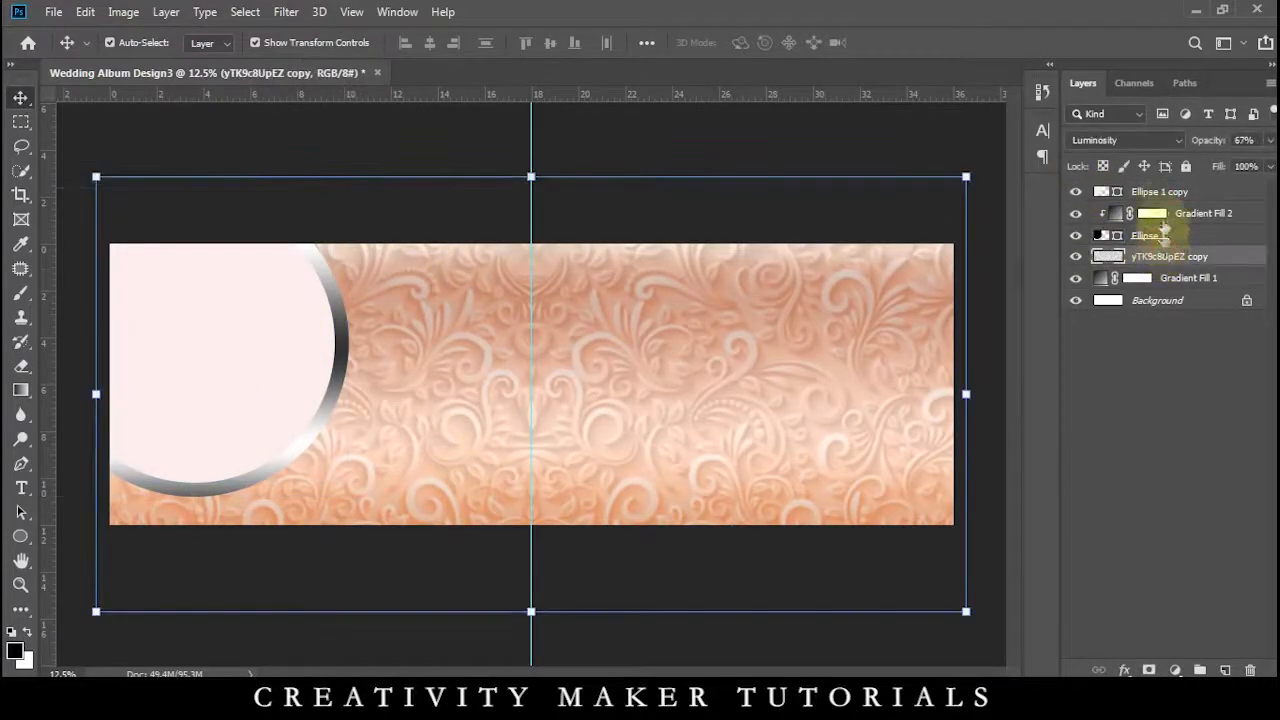
click(1160, 237)
shift+click(1172, 195)
drag(345, 496, 361, 511)
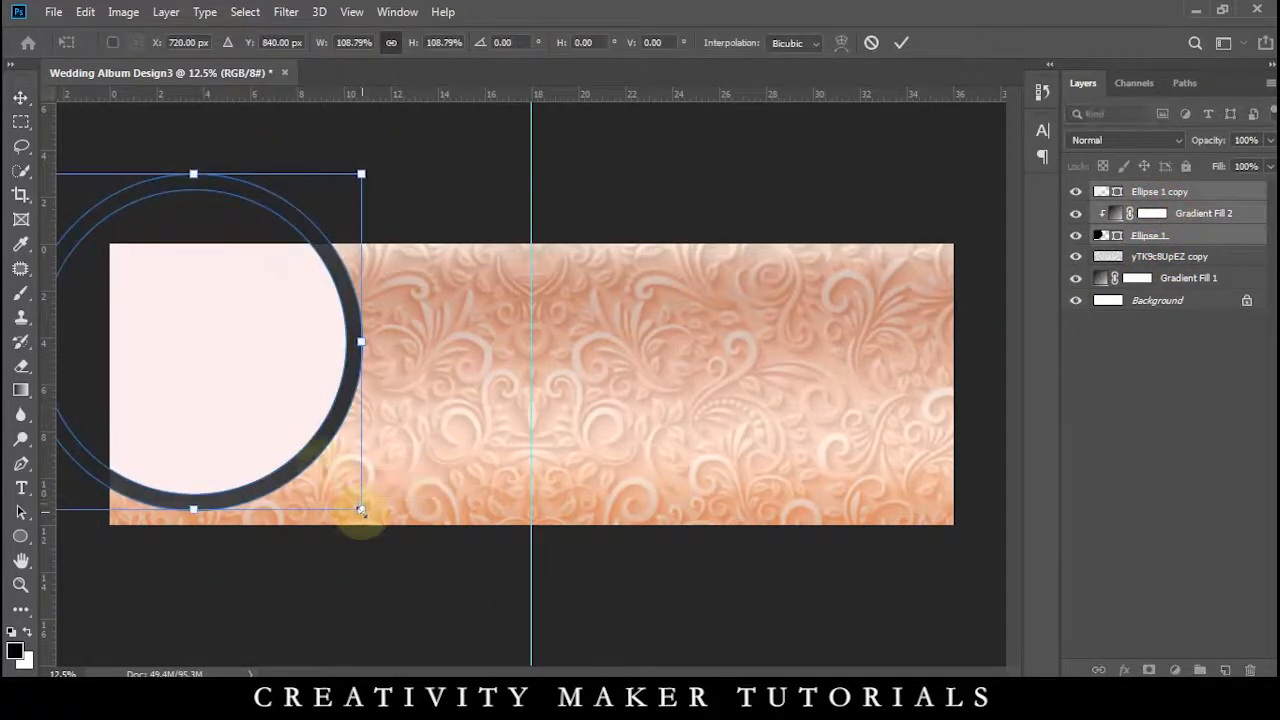
key(Return)
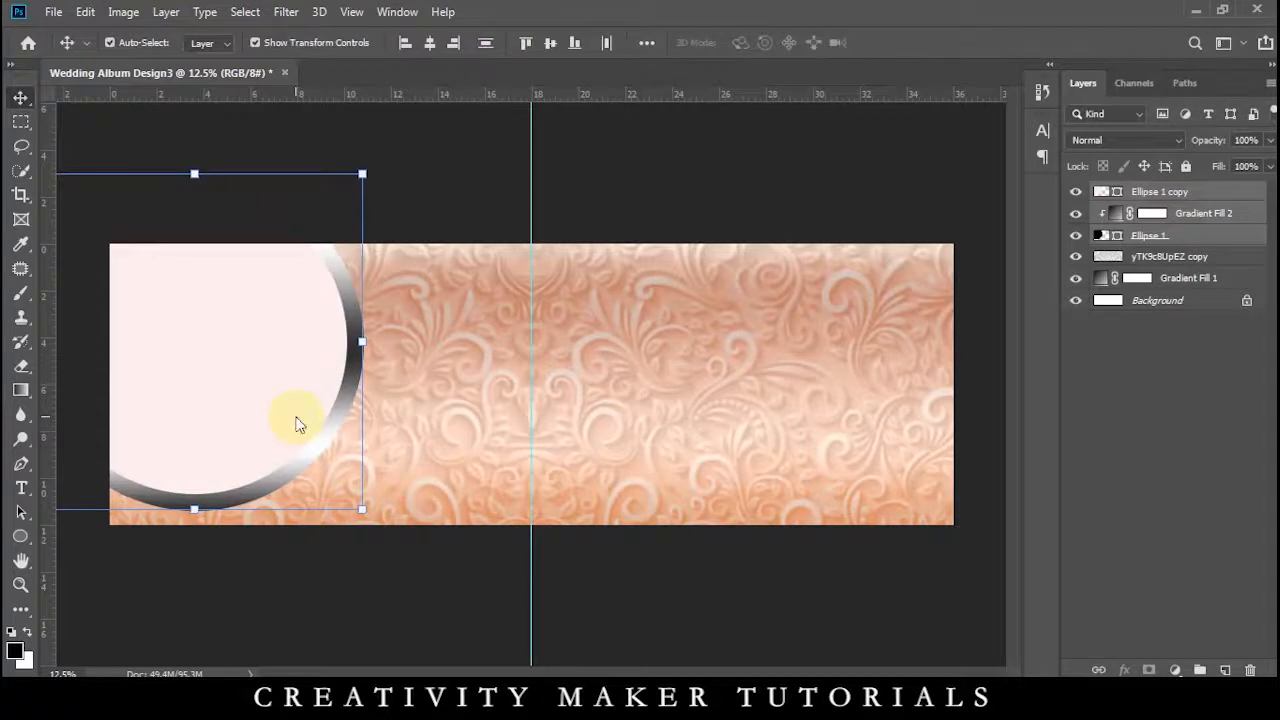
Shift the whole circle frame horizontally toward the centre guide until its ring ends near the 12-inch ruler mark
key(shift+Right)
key(shift+Right)
key(shift+Right)
key(shift+Right)
key(shift+Right)
key(shift+Right)
key(shift+Right)
key(shift+Right)
key(shift+Right)
key(shift+Right)
key(shift+Right)
key(shift+Right)
key(shift+Right)
key(shift+Right)
key(shift+Right)
key(shift+Right)
key(shift+Right)
key(shift+Right)
key(shift+Right)
key(shift+Right)
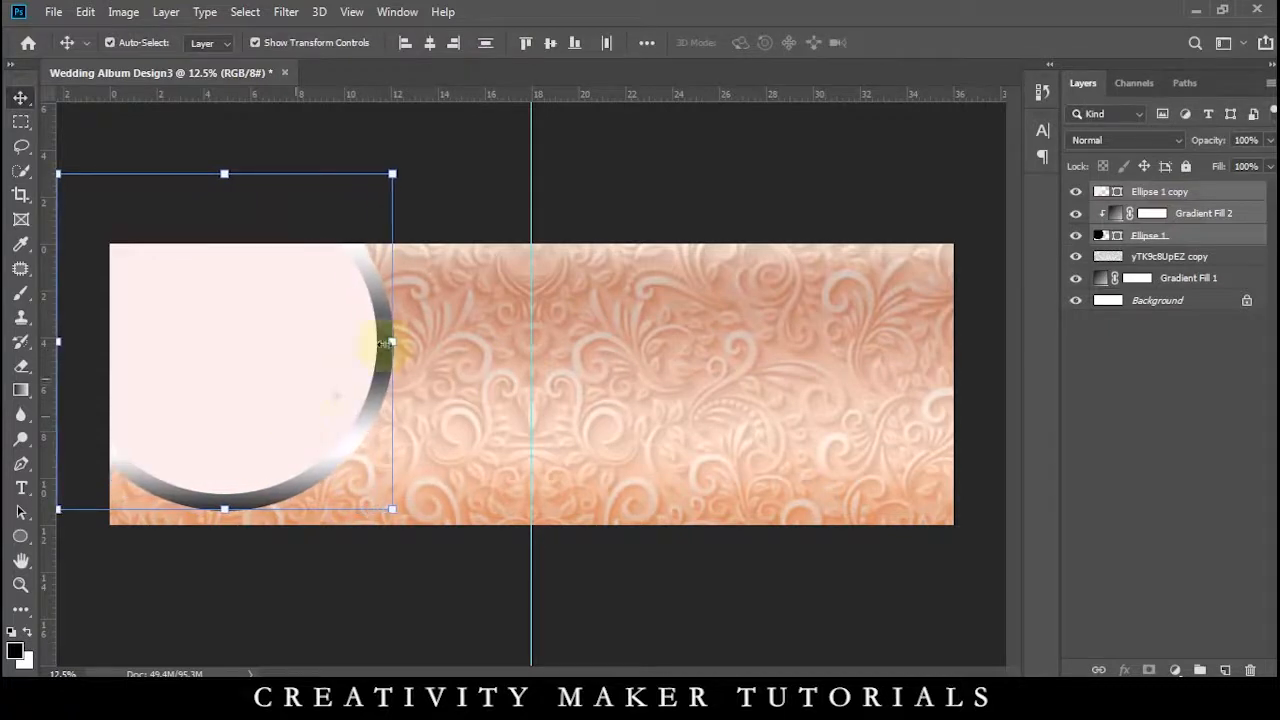
click(486, 177)
Draw a black rounded rectangle about 992 x 648 px beside the circle, with 10, 250, 10, 250 px corners and a 20 px stroke width
click(20, 540)
click(63, 551)
drag(410, 262, 531, 338)
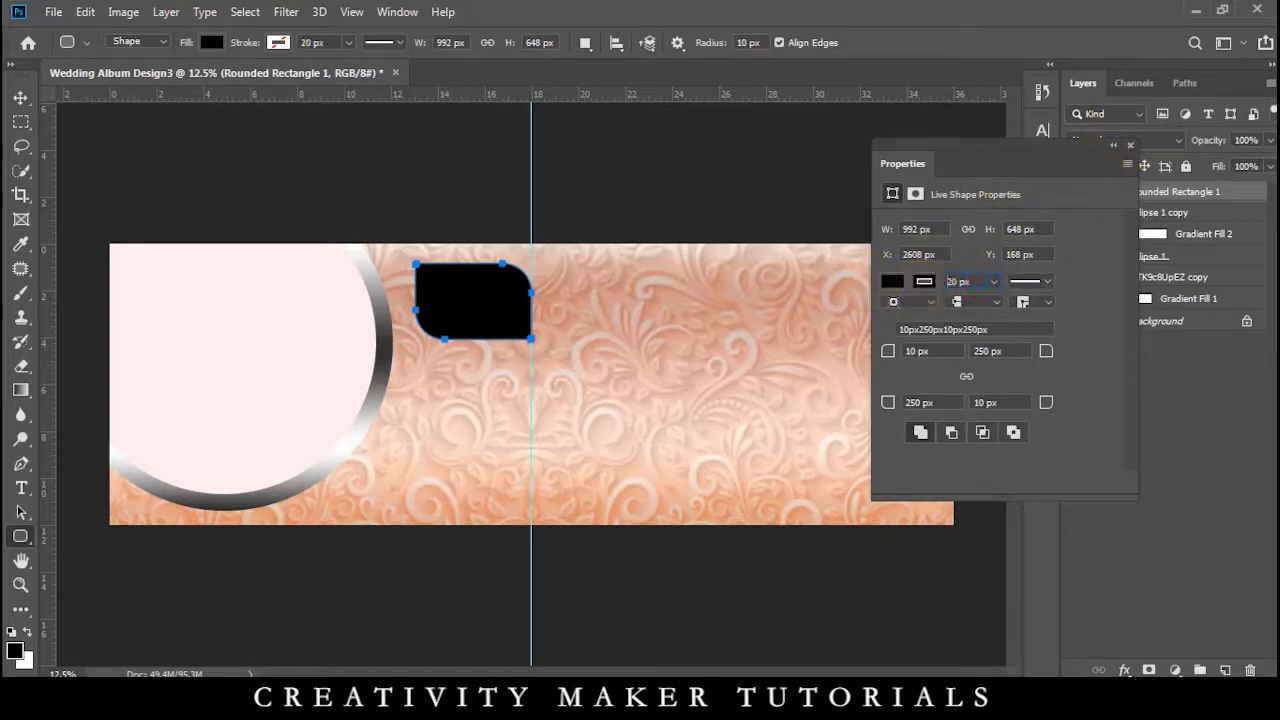
Colour the small rounded rectangle's stroke white and close its shape properties
click(934, 284)
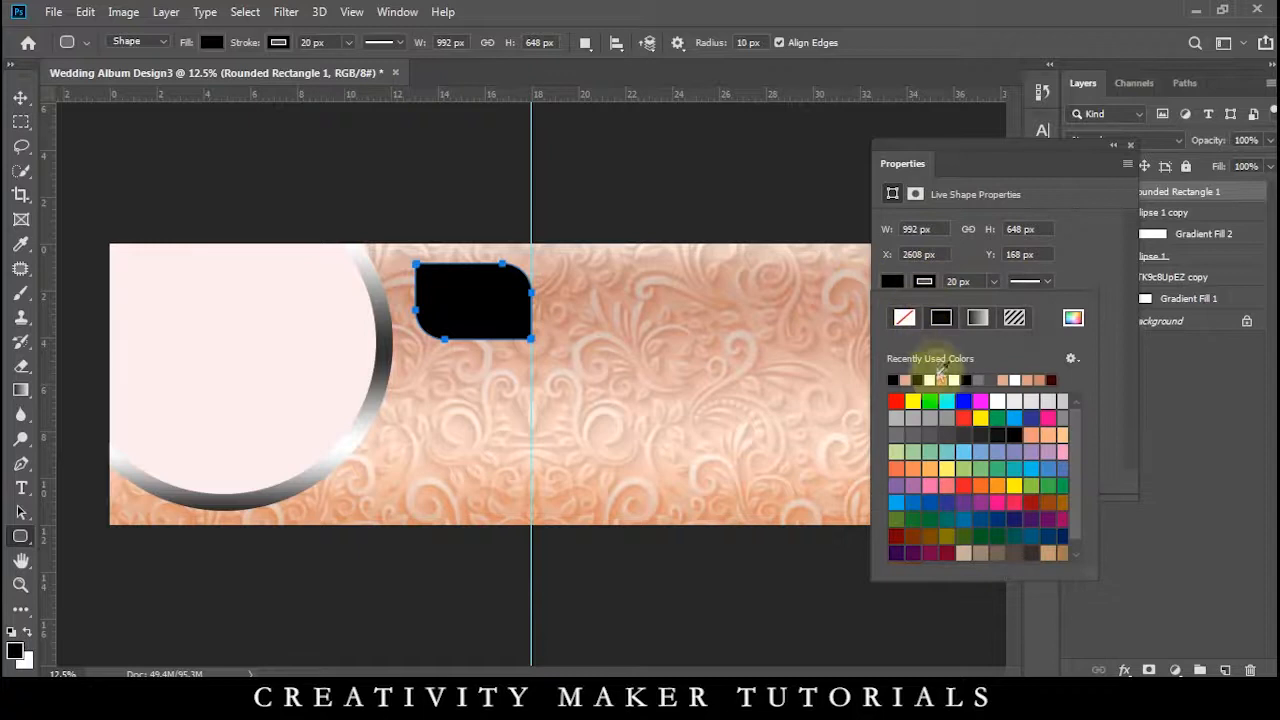
click(963, 378)
click(20, 97)
click(486, 200)
click(1126, 148)
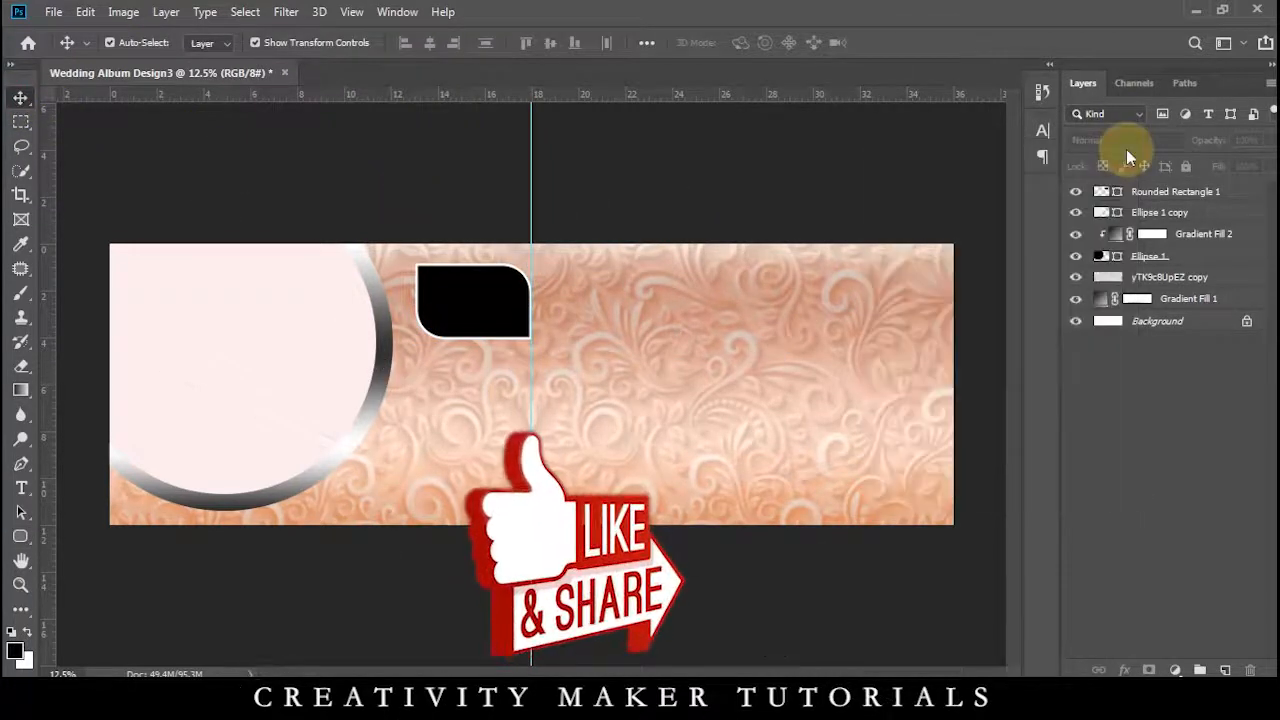
Enlarge the rounded rectangle to about 115% and place its edge against the centre guide near the spread's upper edge
key(ctrl+plus)
key(ctrl+plus)
key(ctrl+plus)
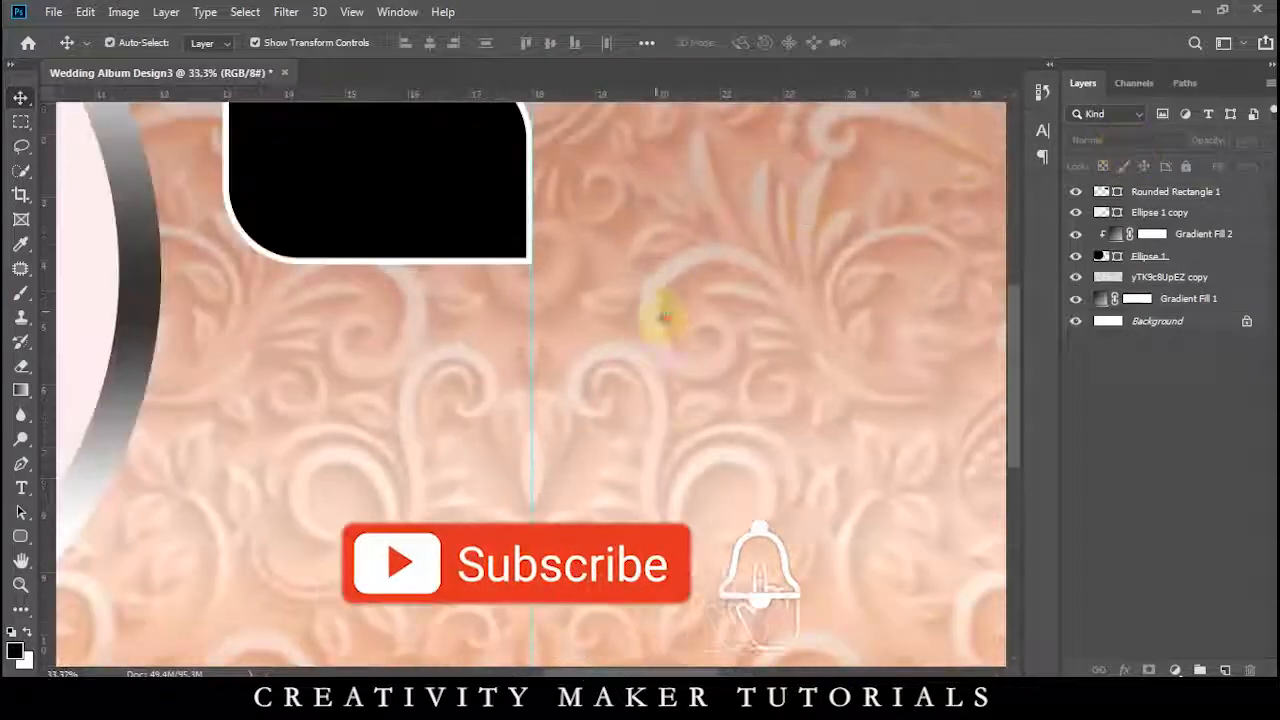
drag(654, 311, 892, 507)
click(654, 394)
drag(770, 460, 792, 478)
drag(645, 407, 622, 399)
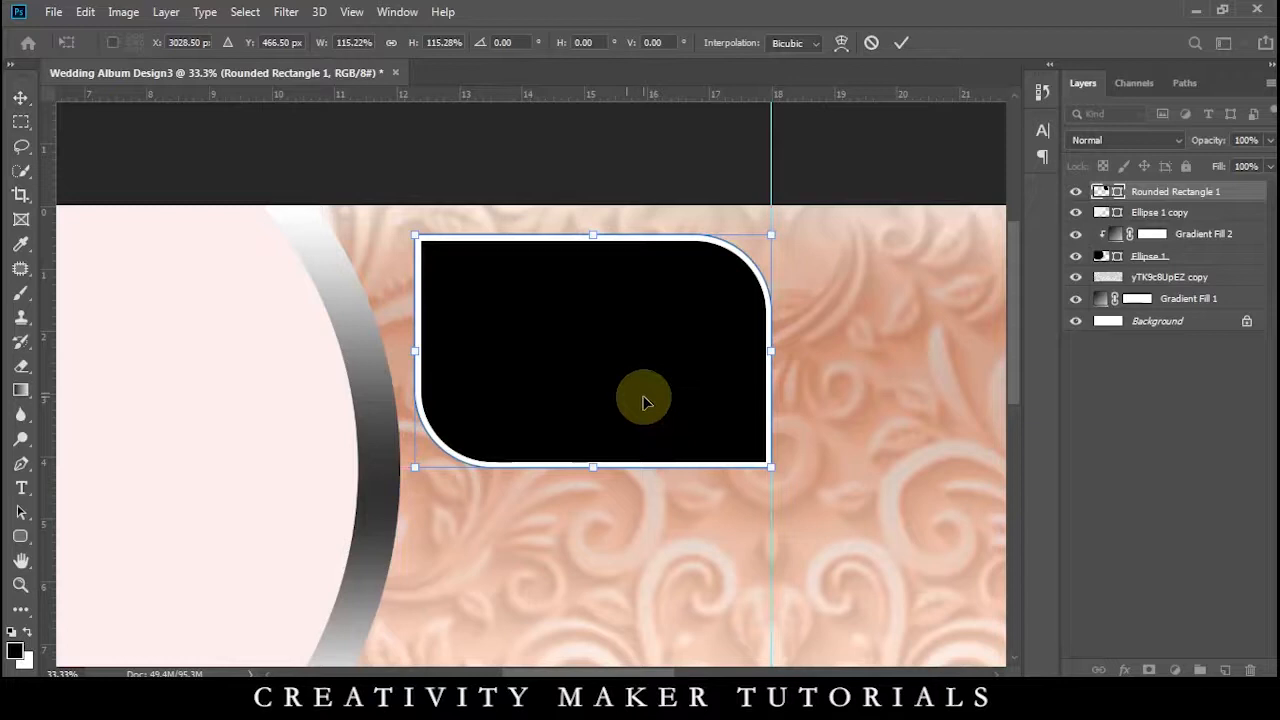
key(Return)
Make two copies of the rounded rectangle and stack them evenly below it along the centre guide
key(ctrl+minus)
key(ctrl+minus)
key(ctrl+minus)
drag(498, 331, 503, 517)
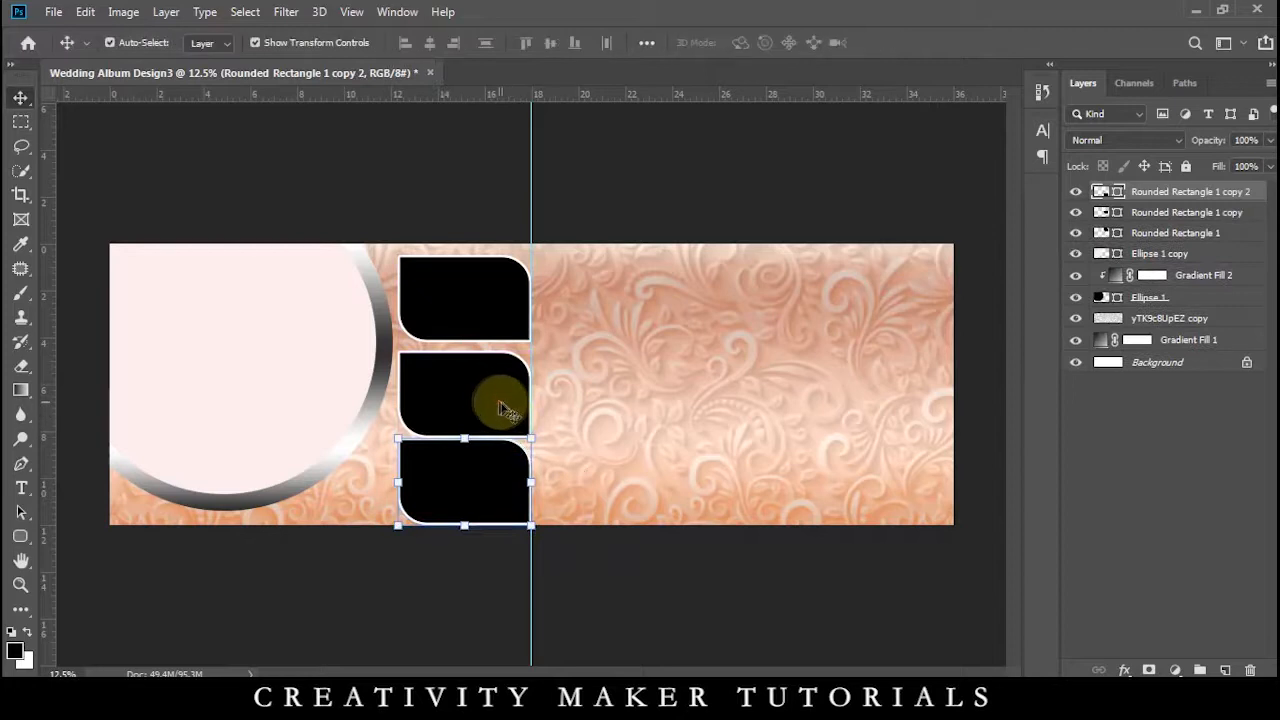
click(503, 408)
Move all three stacked rounded rectangles up slightly as a group
click(1200, 233)
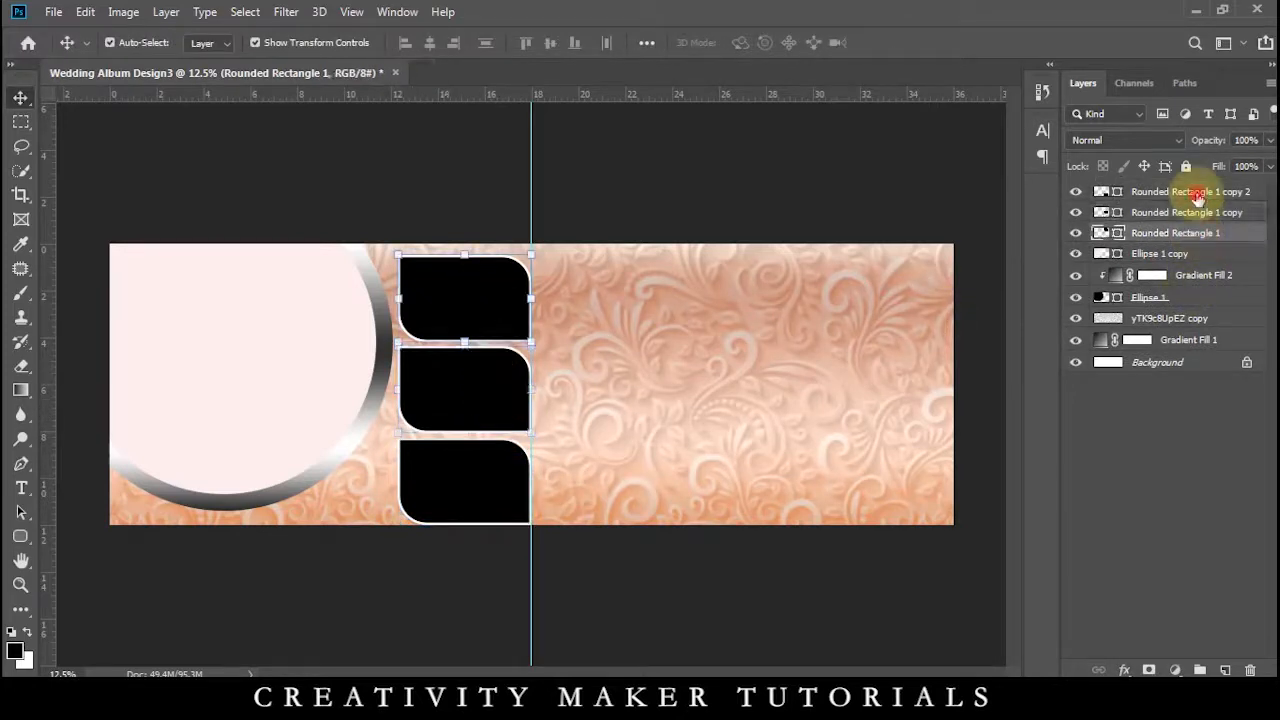
shift+click(1197, 194)
key(shift+Up)
key(shift+Up)
key(shift+Up)
key(shift+Up)
click(637, 197)
Draw a black rounded rectangle about 2328 x 1500 px on the right-hand page with 100 px corner radii
key(ctrl+minus)
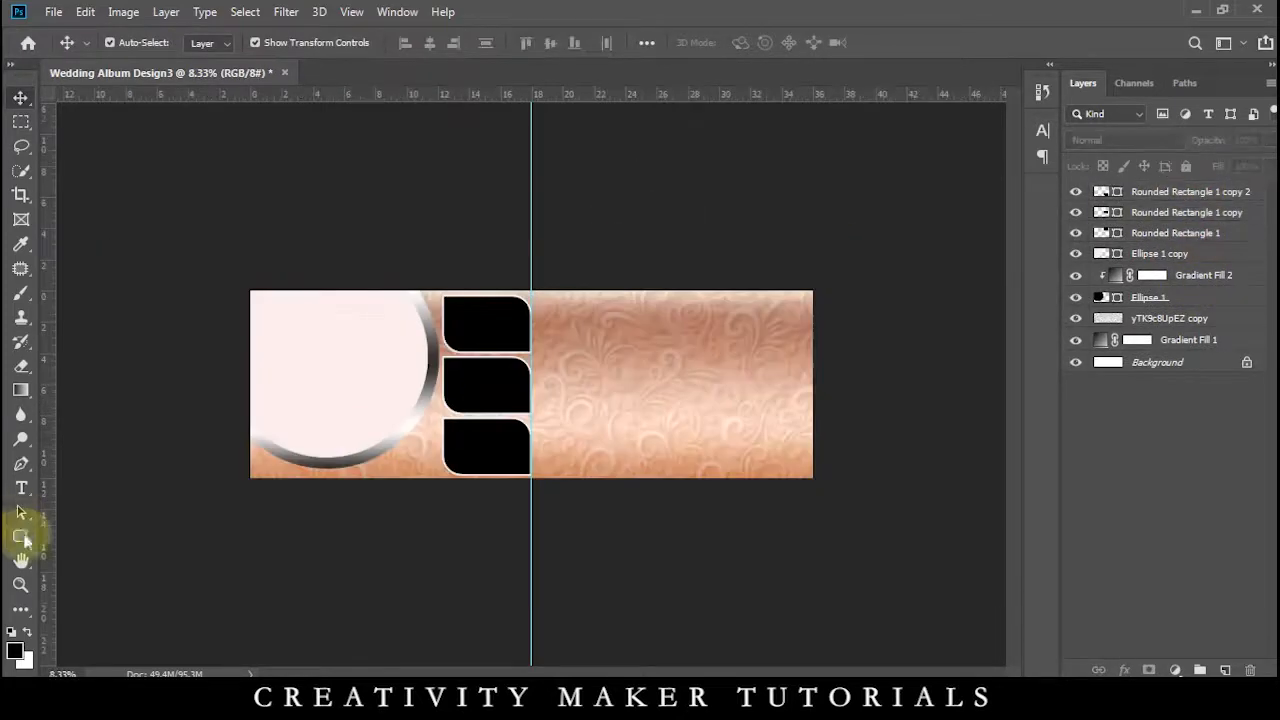
click(20, 536)
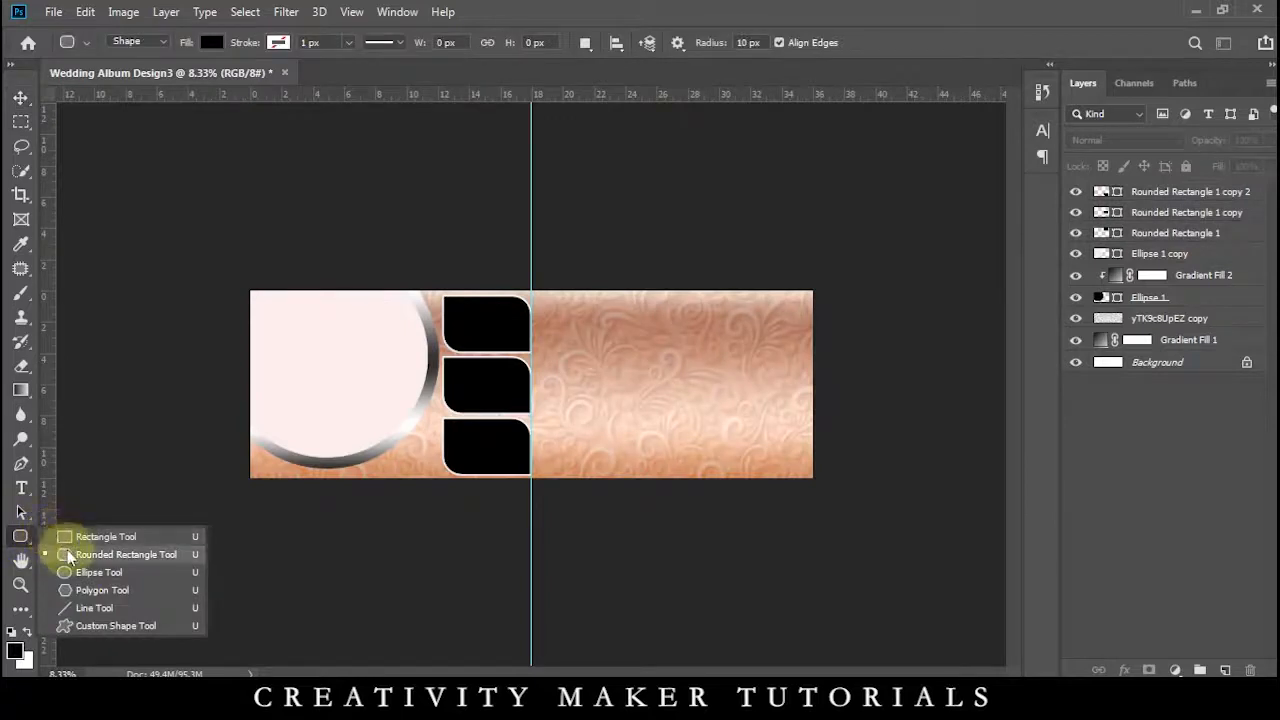
click(64, 554)
drag(543, 313, 724, 429)
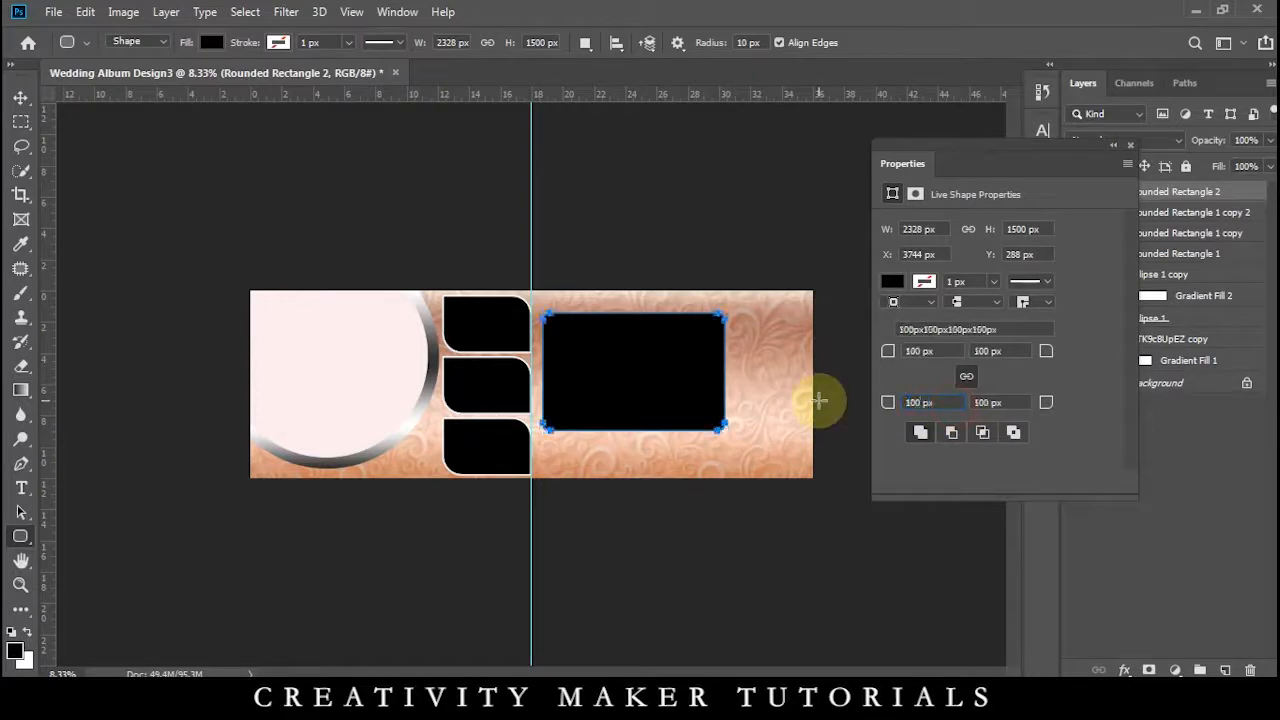
click(20, 97)
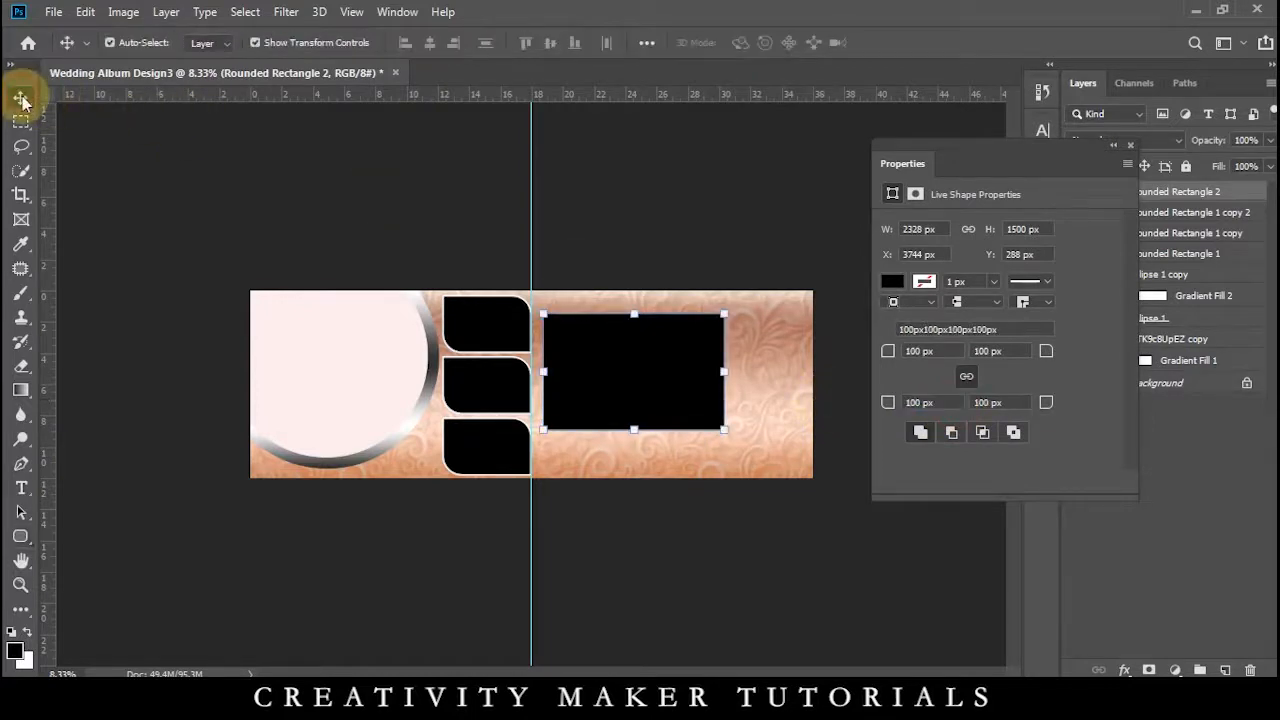
Give the large rounded rectangle a 30 px white stroke
click(966, 283)
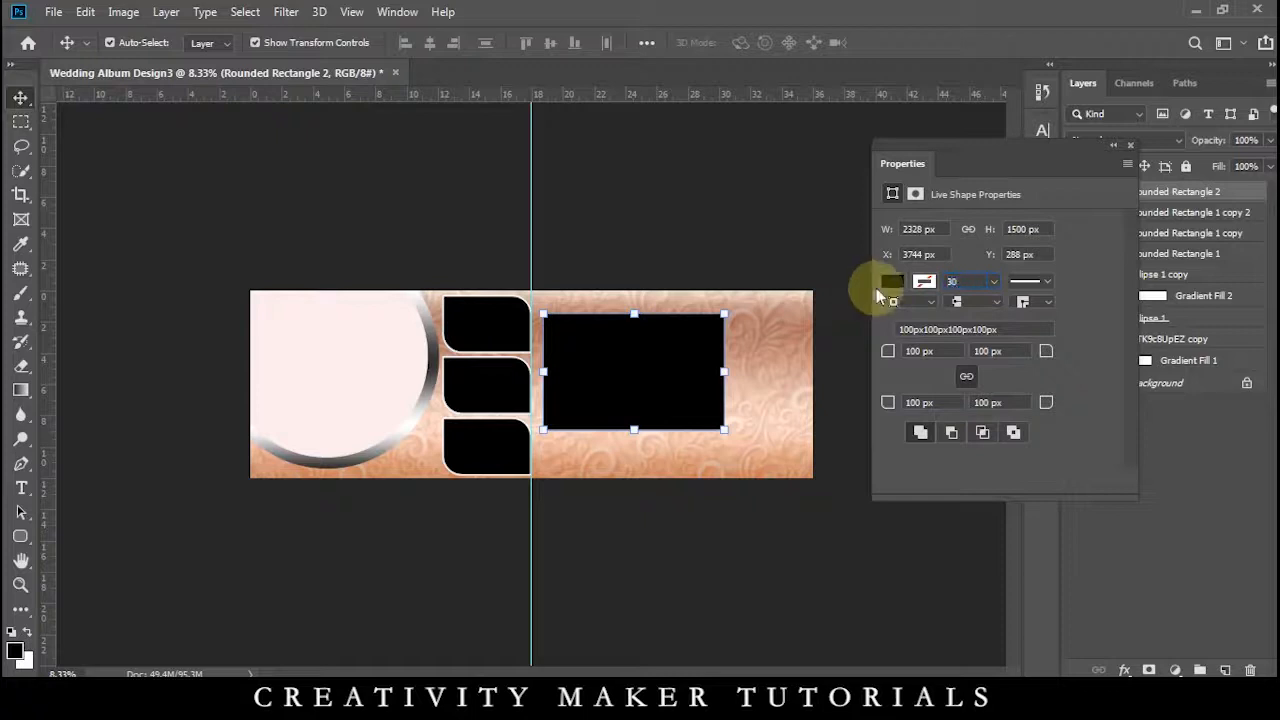
text(30)
click(922, 282)
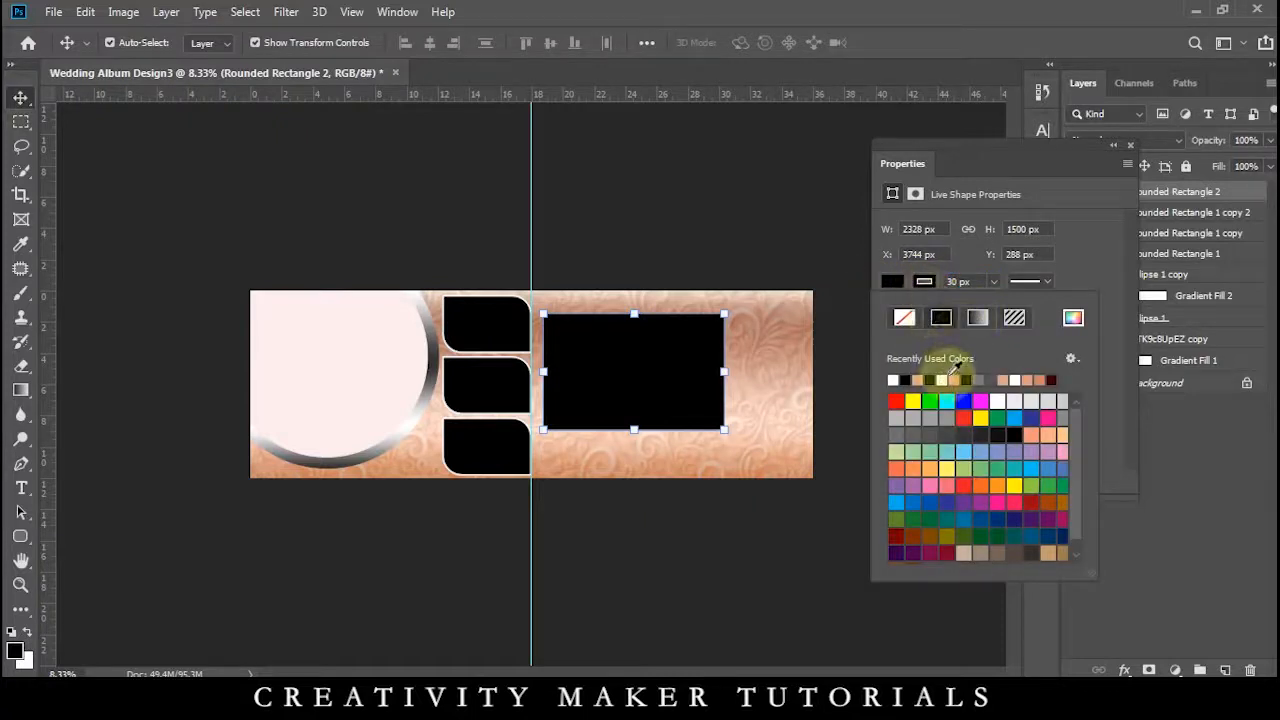
click(955, 376)
click(20, 95)
click(263, 163)
click(374, 191)
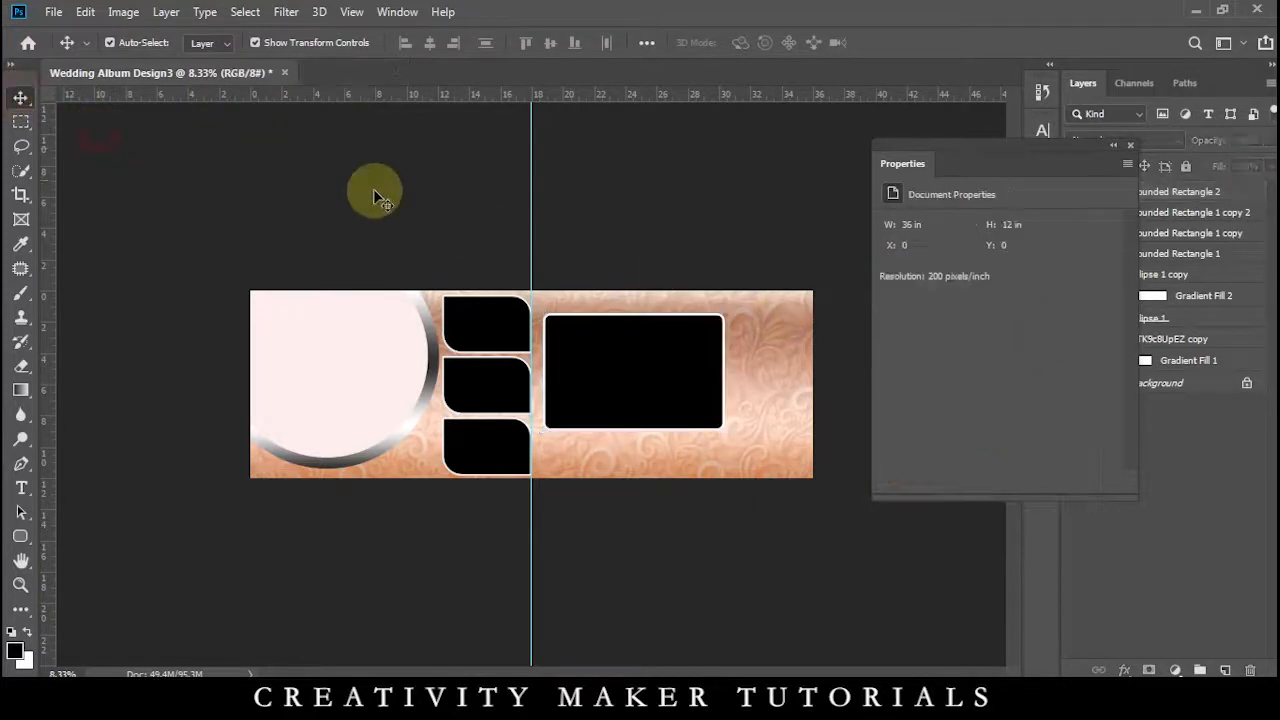
Narrow the large rounded rectangle to about 2088 px and move it up near the spread's upper edge
key(ctrl+plus)
key(ctrl+plus)
key(ctrl+plus)
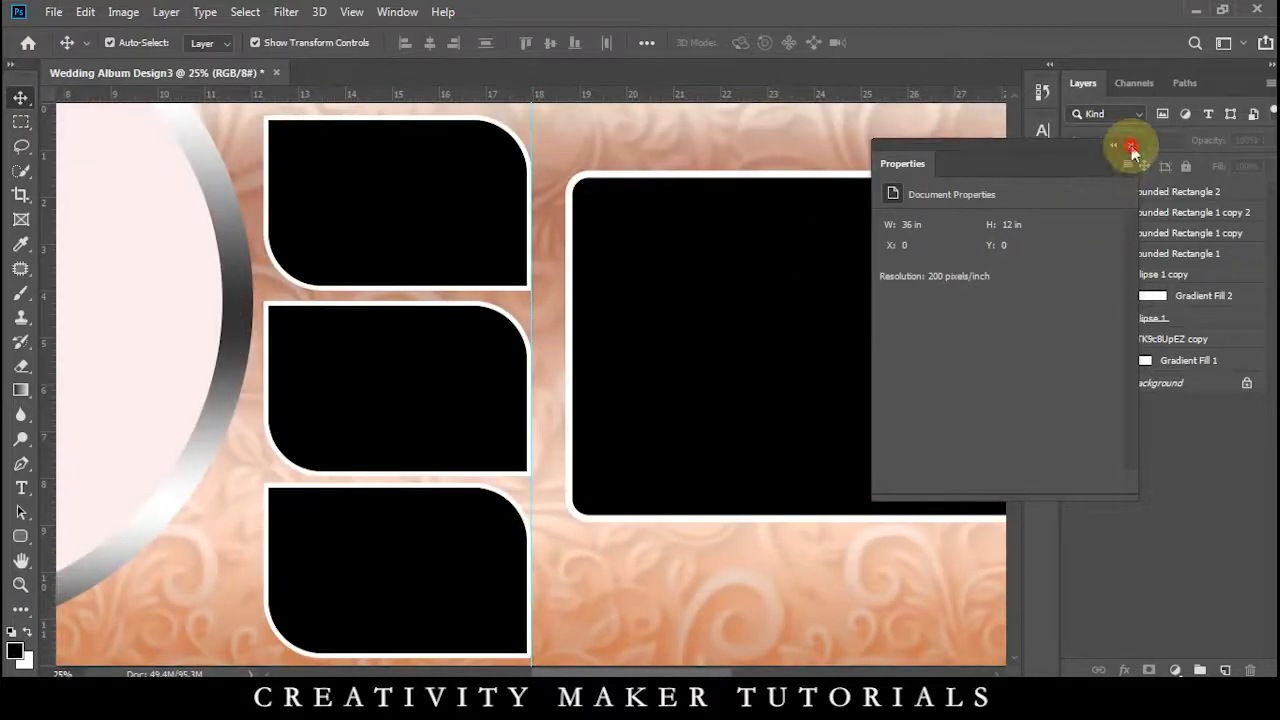
click(1131, 147)
key(ctrl+minus)
key(ctrl+minus)
drag(683, 381, 716, 359)
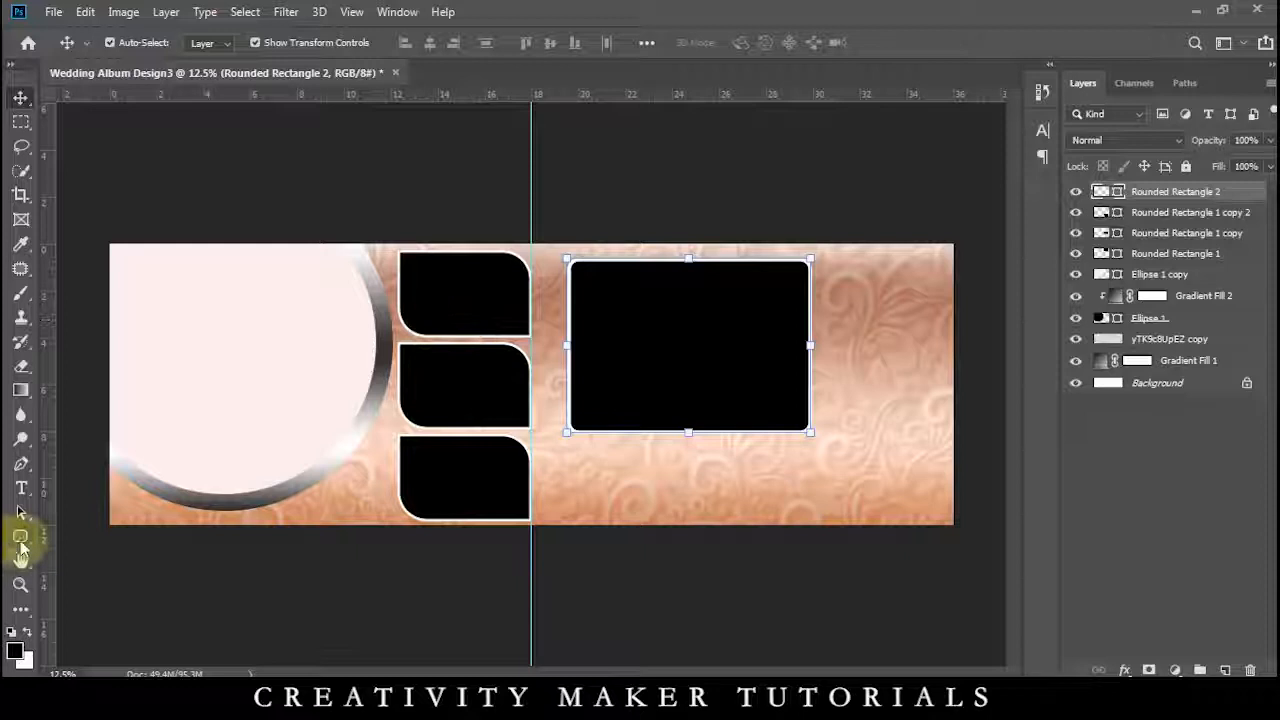
Draw a black rectangle about 1032 x 736 px with a white 30 px stroke beside the large rounded frame
right_click(20, 540)
click(114, 531)
drag(829, 253, 948, 339)
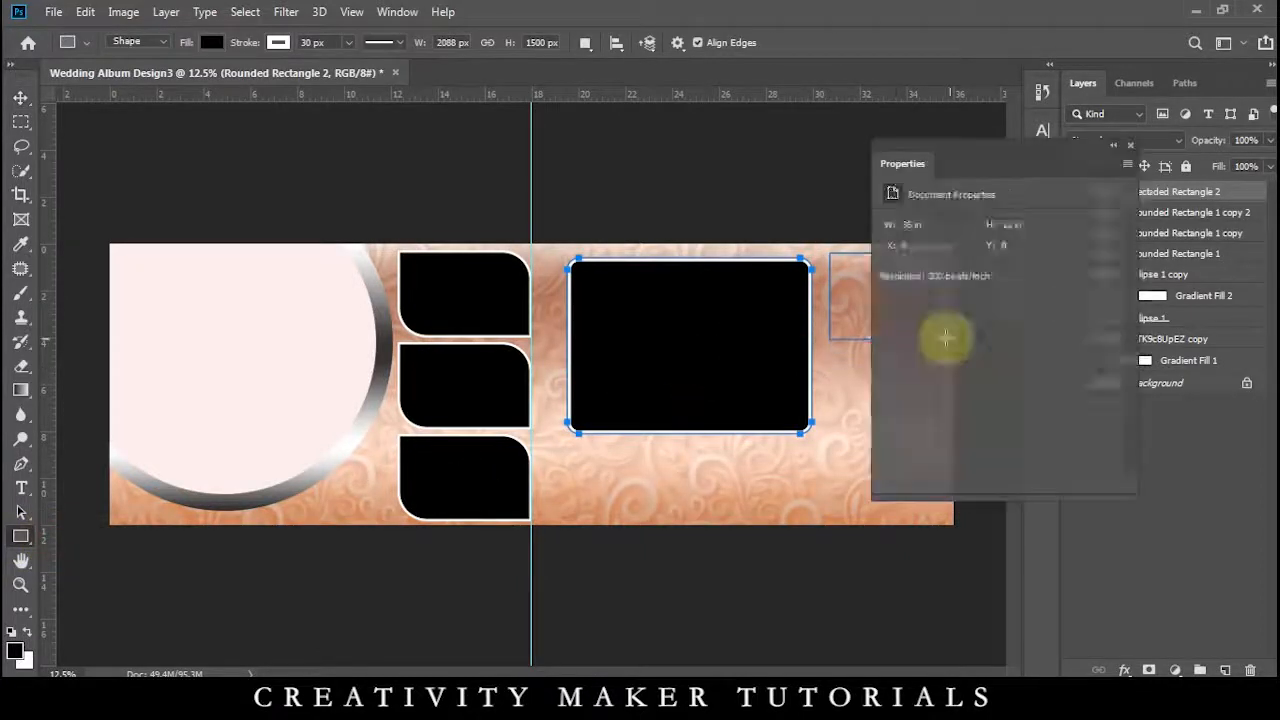
click(20, 97)
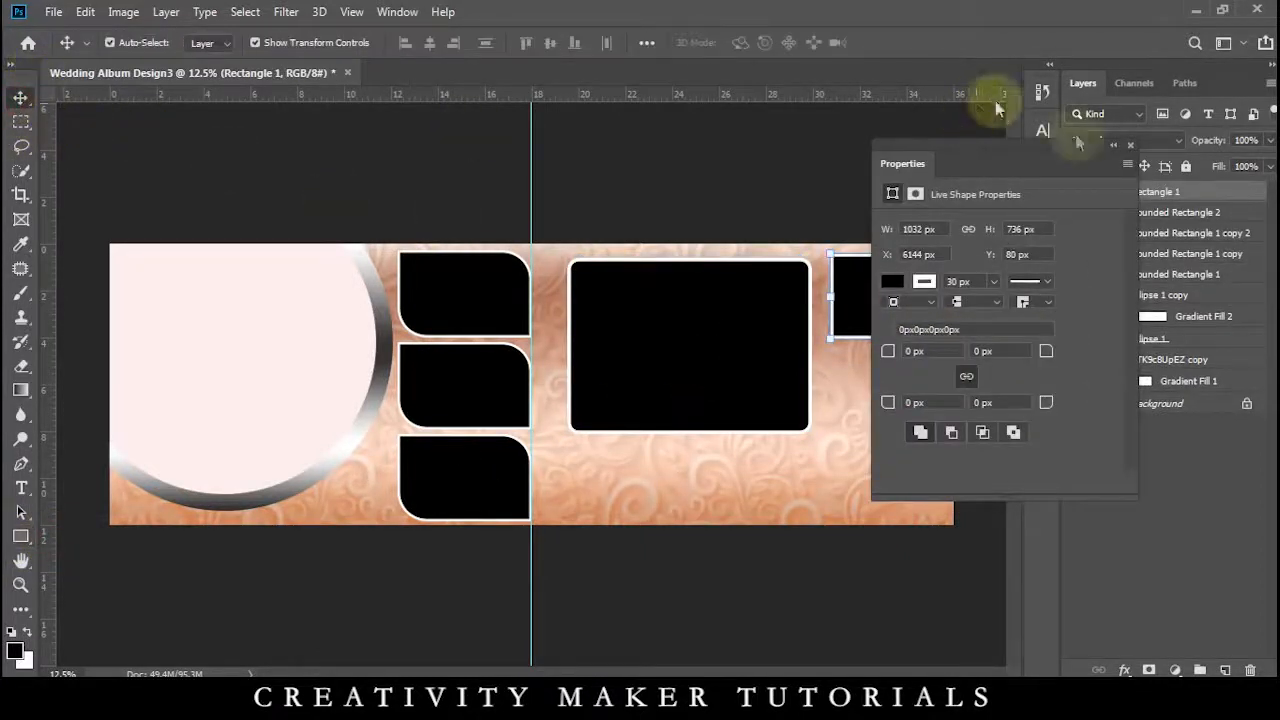
click(1130, 144)
Position the small rectangle centrally in the gap between the large rounded frame and the spread's outer edge, slightly lower
key(ctrl+plus)
drag(726, 205, 686, 217)
drag(729, 309, 553, 350)
drag(677, 280, 686, 309)
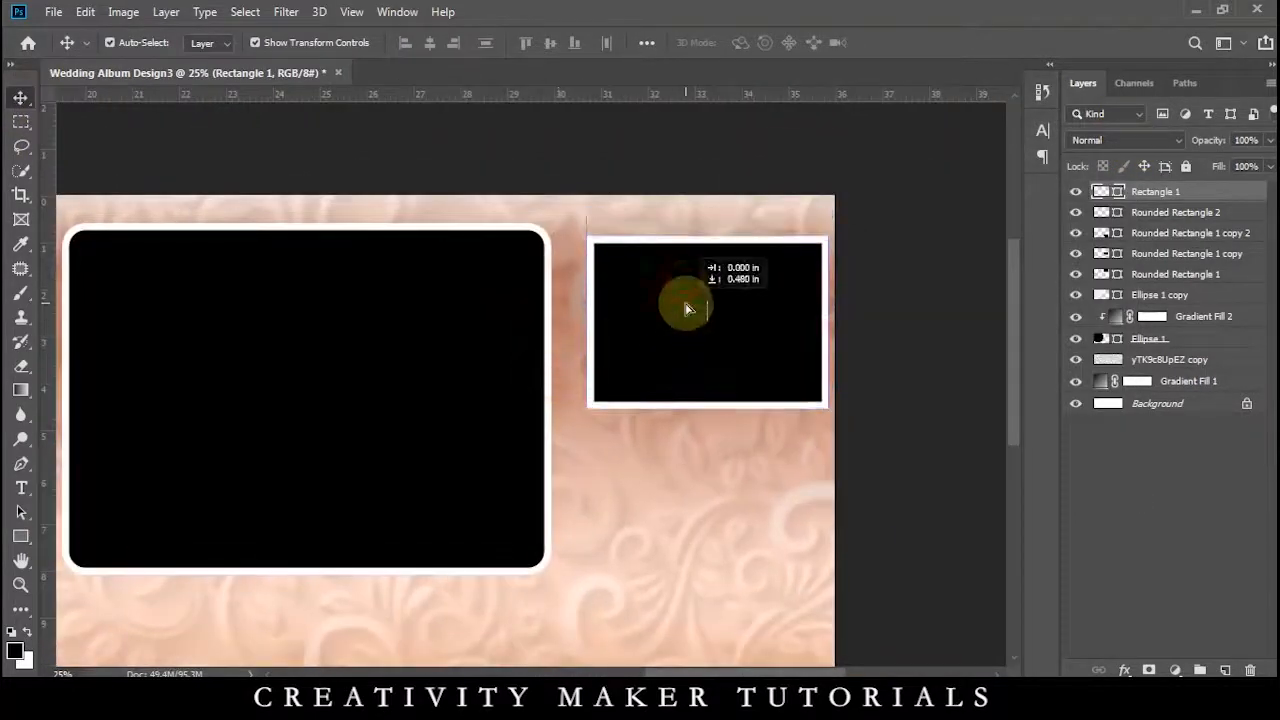
drag(620, 360, 616, 360)
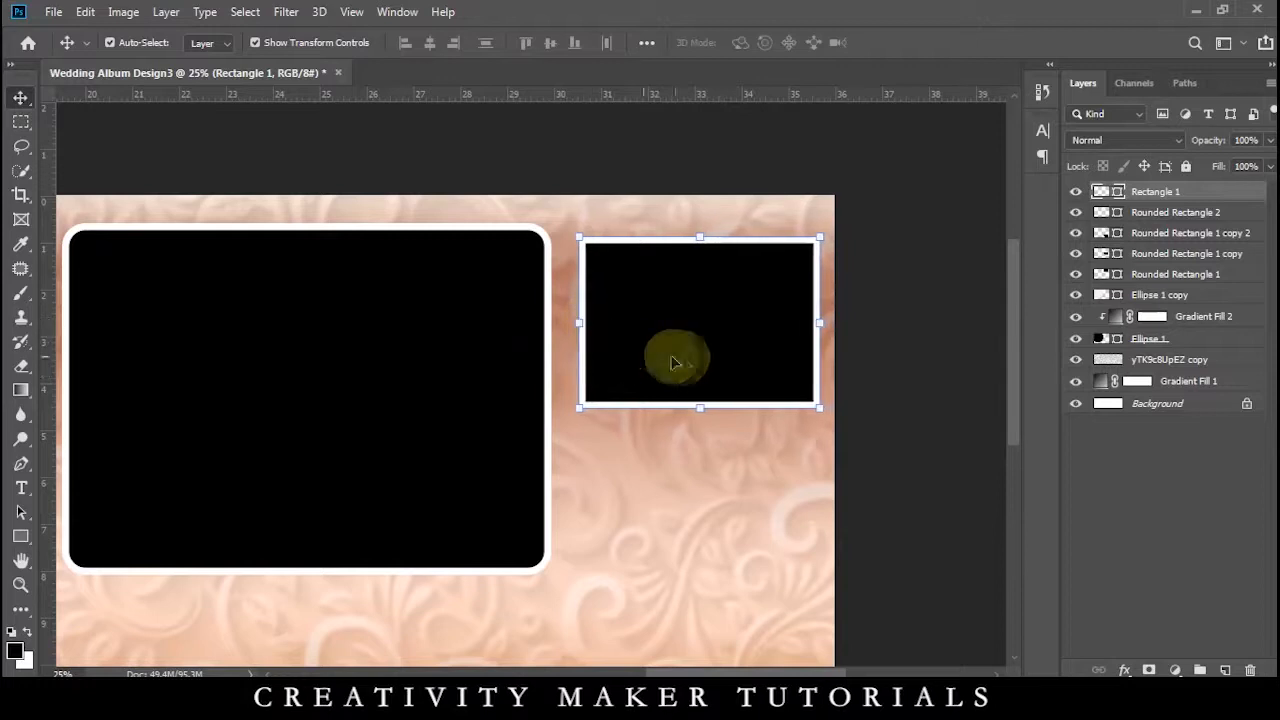
Duplicate the small rectangle directly below itself and move both rectangles up slightly
drag(703, 370, 700, 558)
shift+click(709, 371)
key(shift+Up)
key(shift+Up)
key(shift+Up)
key(shift+Up)
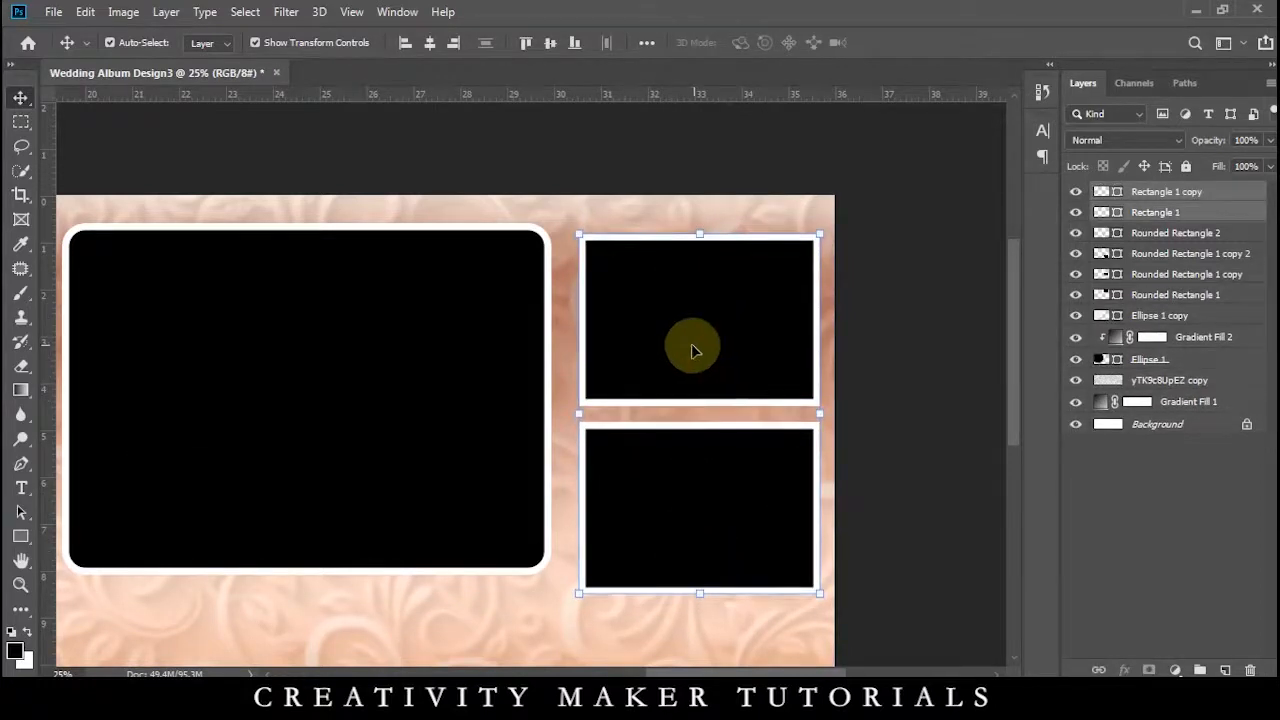
Scale the two small rectangles together to 97.48% width and 89.74% height, and centre them beside the large frame
key(ctrl+t)
drag(697, 586, 691, 571)
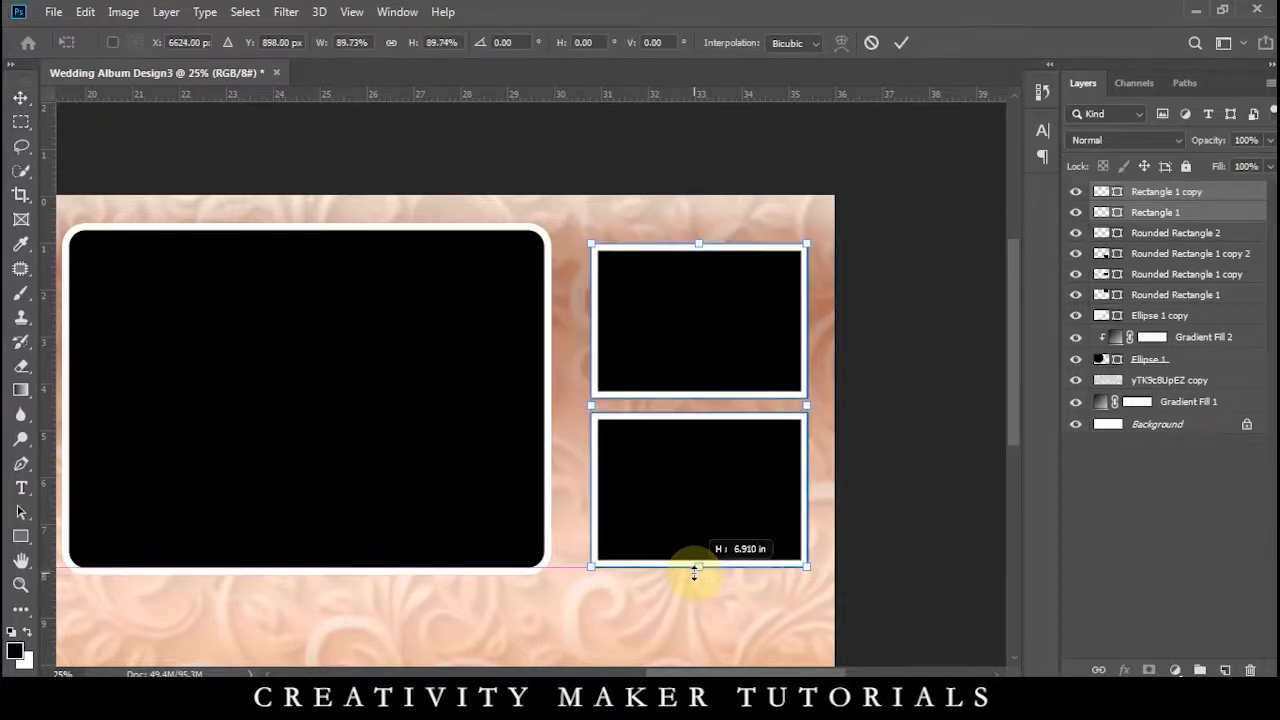
drag(808, 404, 823, 405)
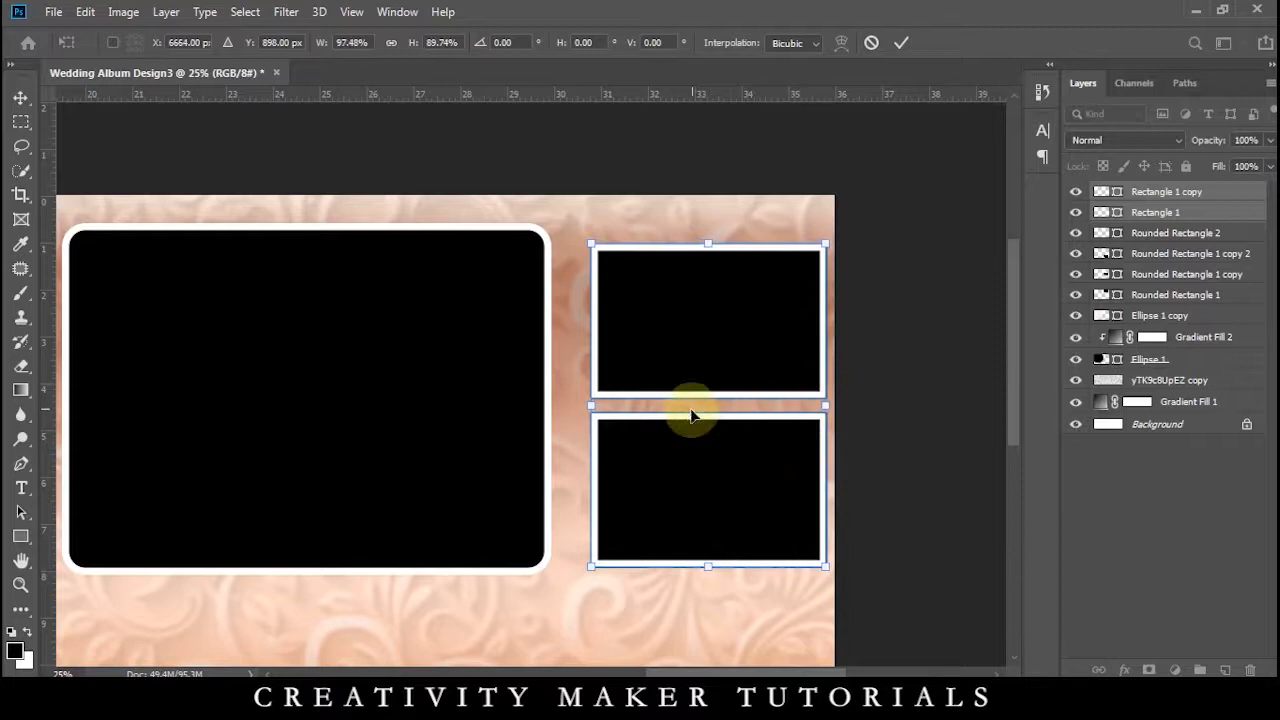
key(Return)
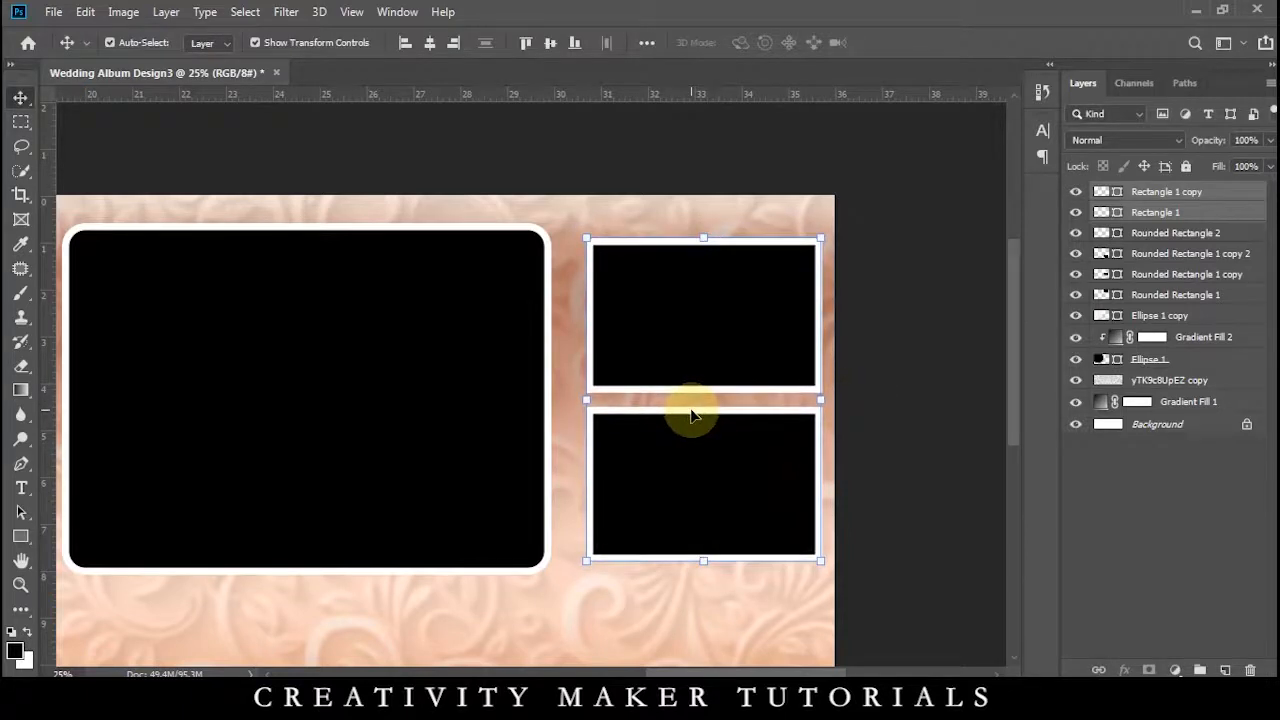
key(ctrl+minus)
key(ctrl+minus)
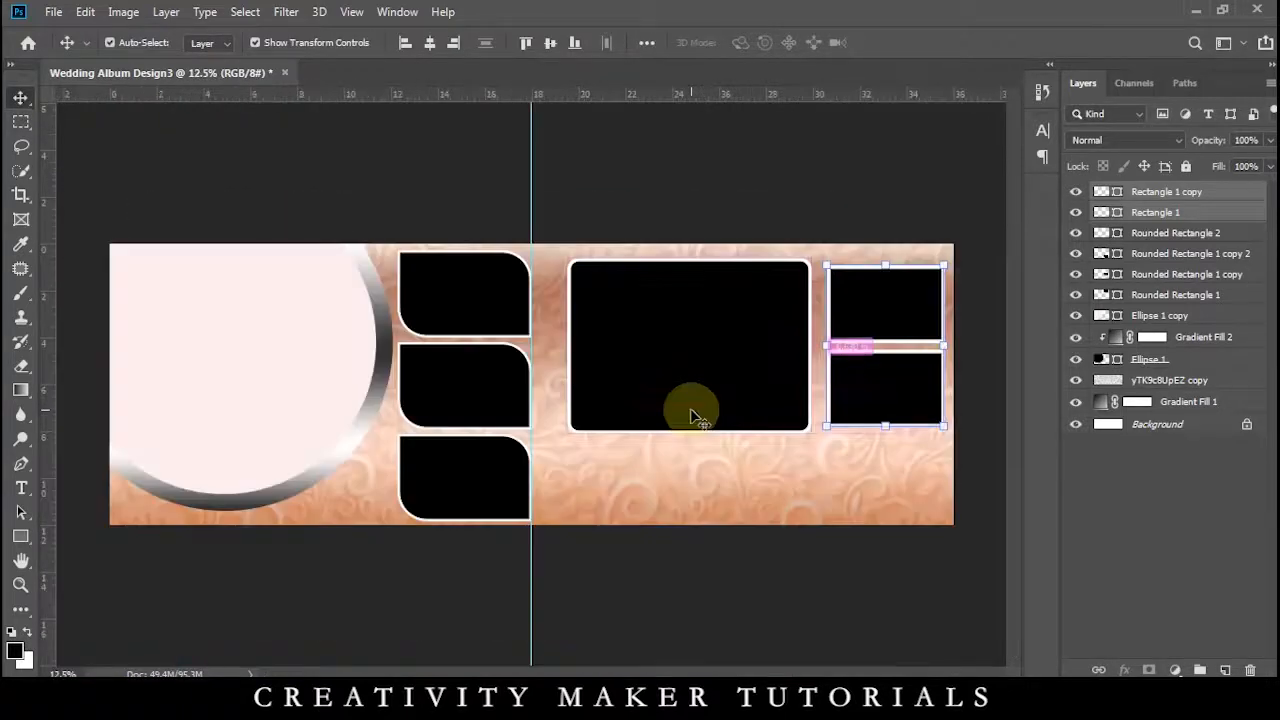
click(752, 178)
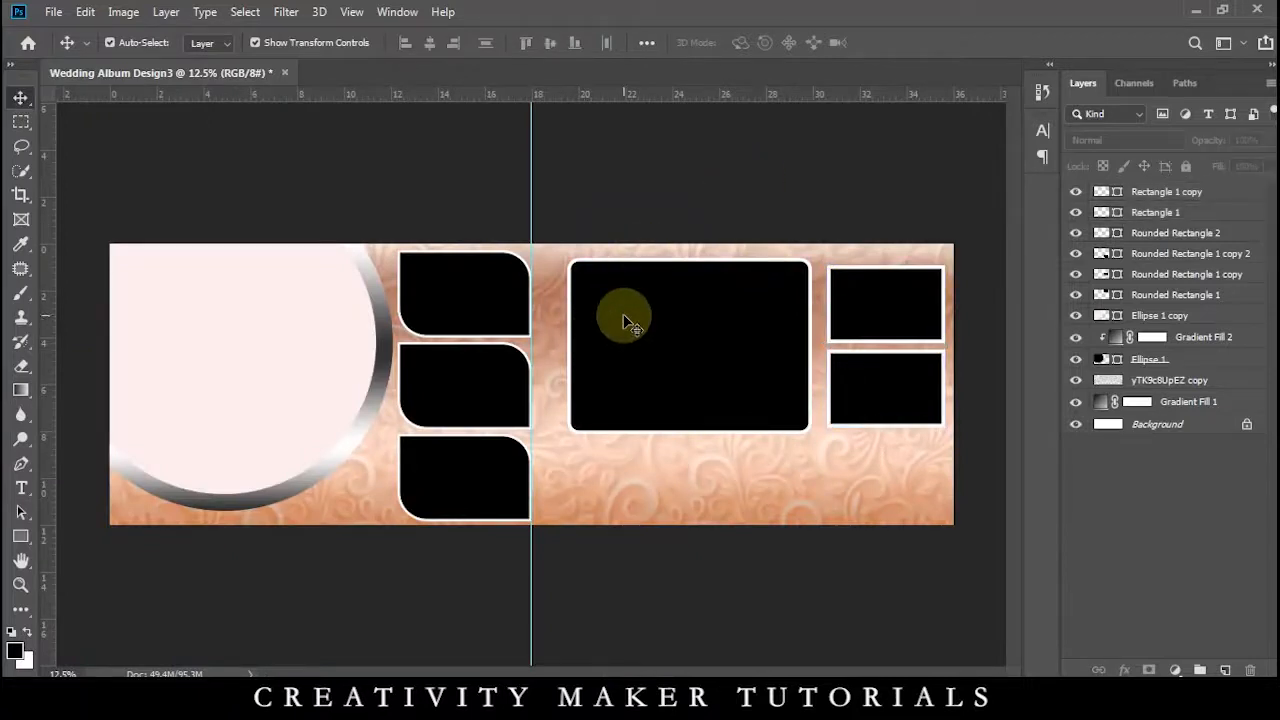
Draw a rectangle about 3448 x 560 px from the centre guide below the right-page frames and give it a white 30 px stroke
click(20, 541)
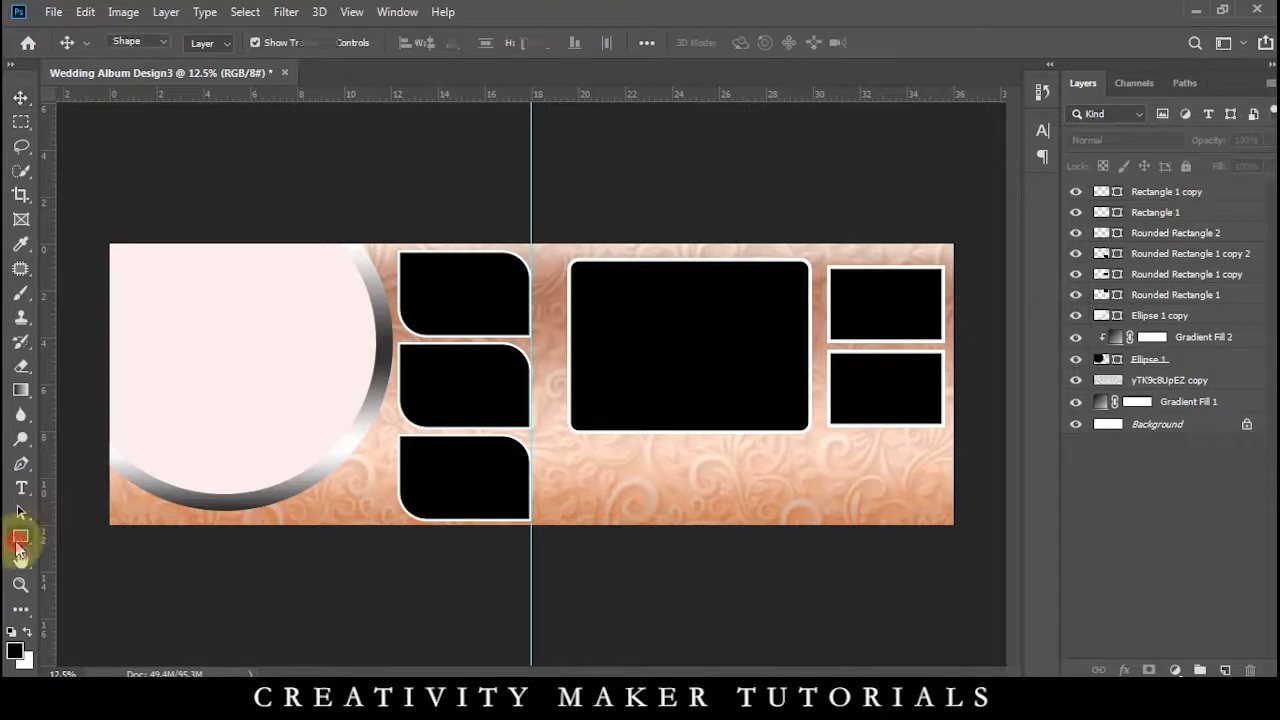
drag(531, 447, 935, 513)
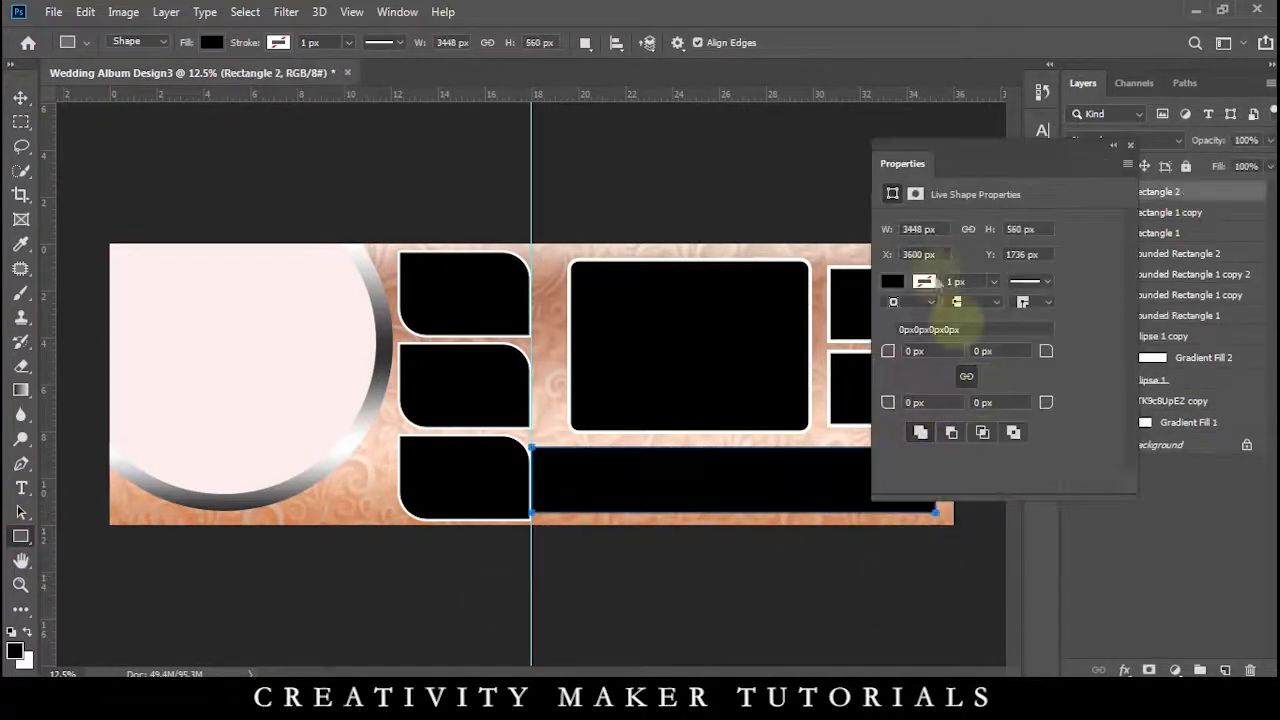
click(925, 281)
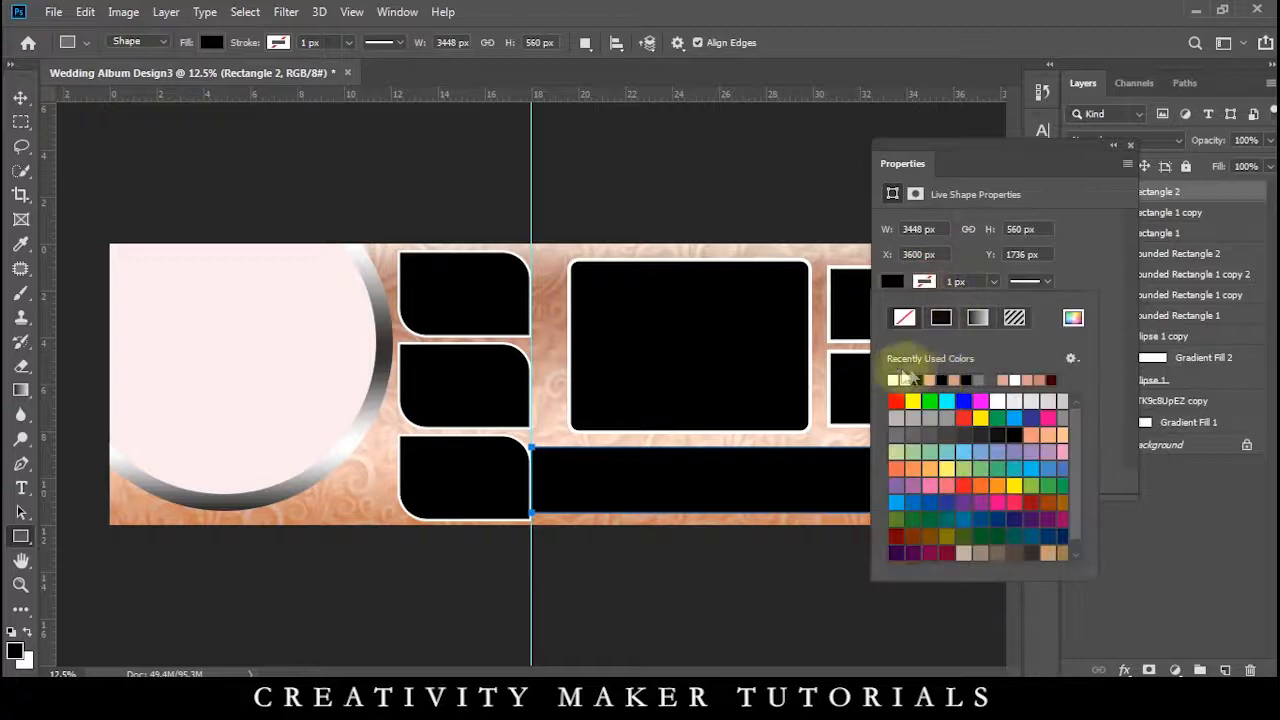
click(900, 379)
click(955, 282)
text(30)
key(Return)
Fill the wide rectangle below the right-page frames with mid grey
click(891, 281)
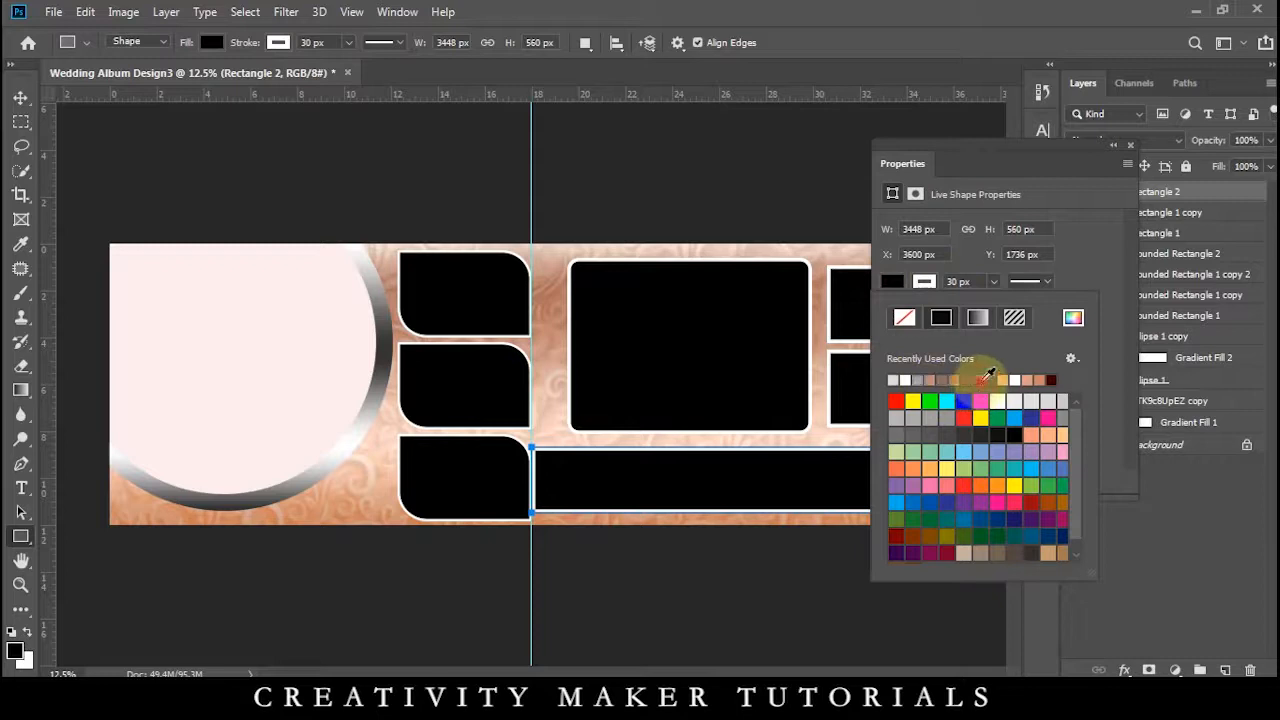
click(980, 379)
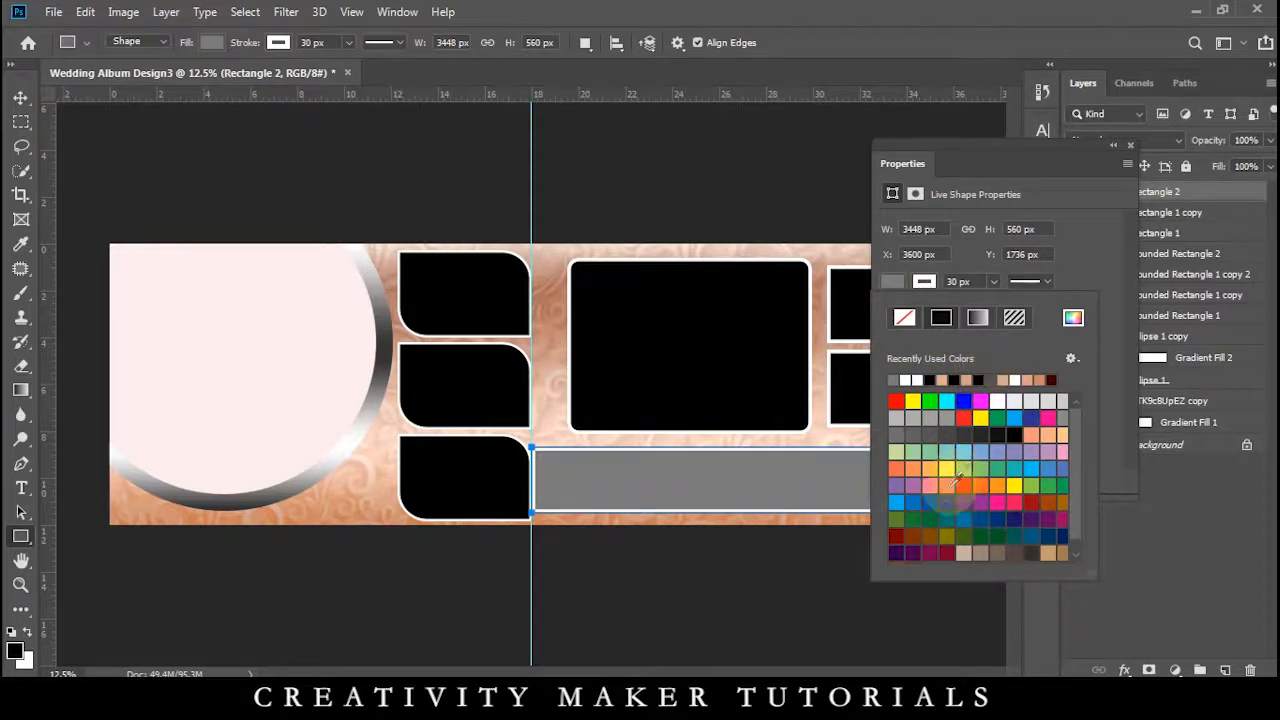
click(20, 97)
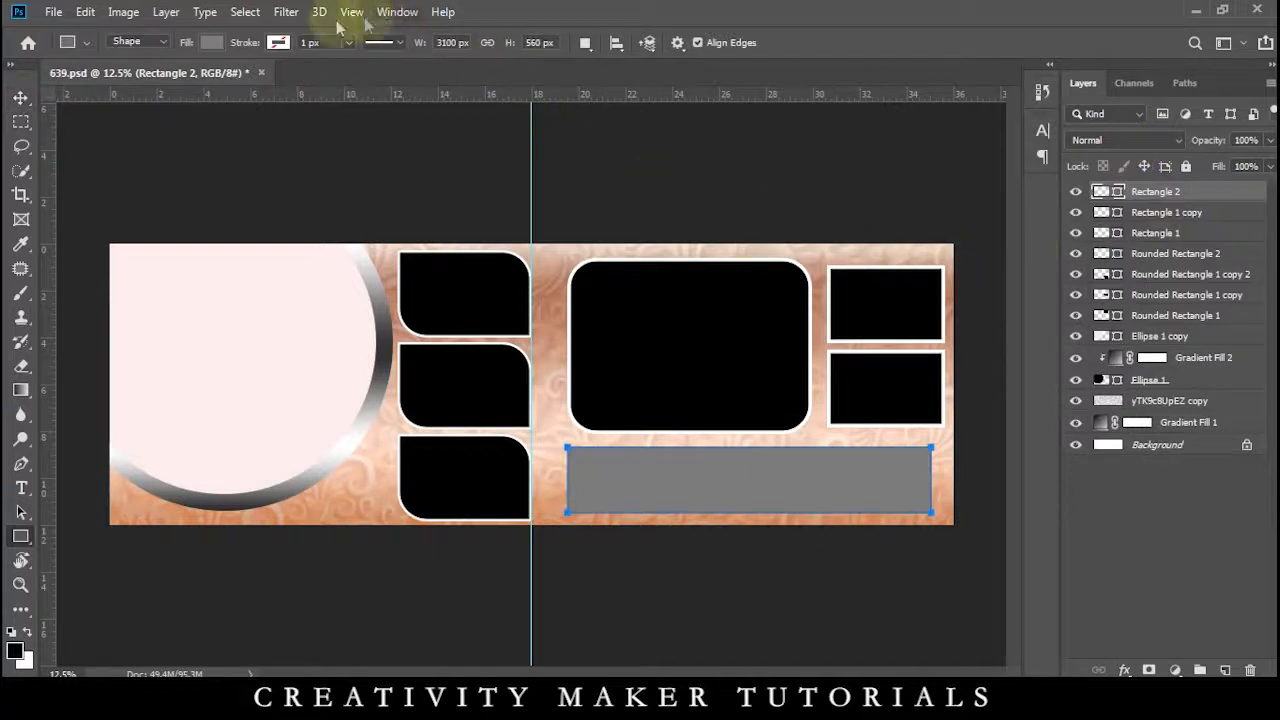
Remove the wide rectangle's fill and give it a black 20 px stroke
click(212, 42)
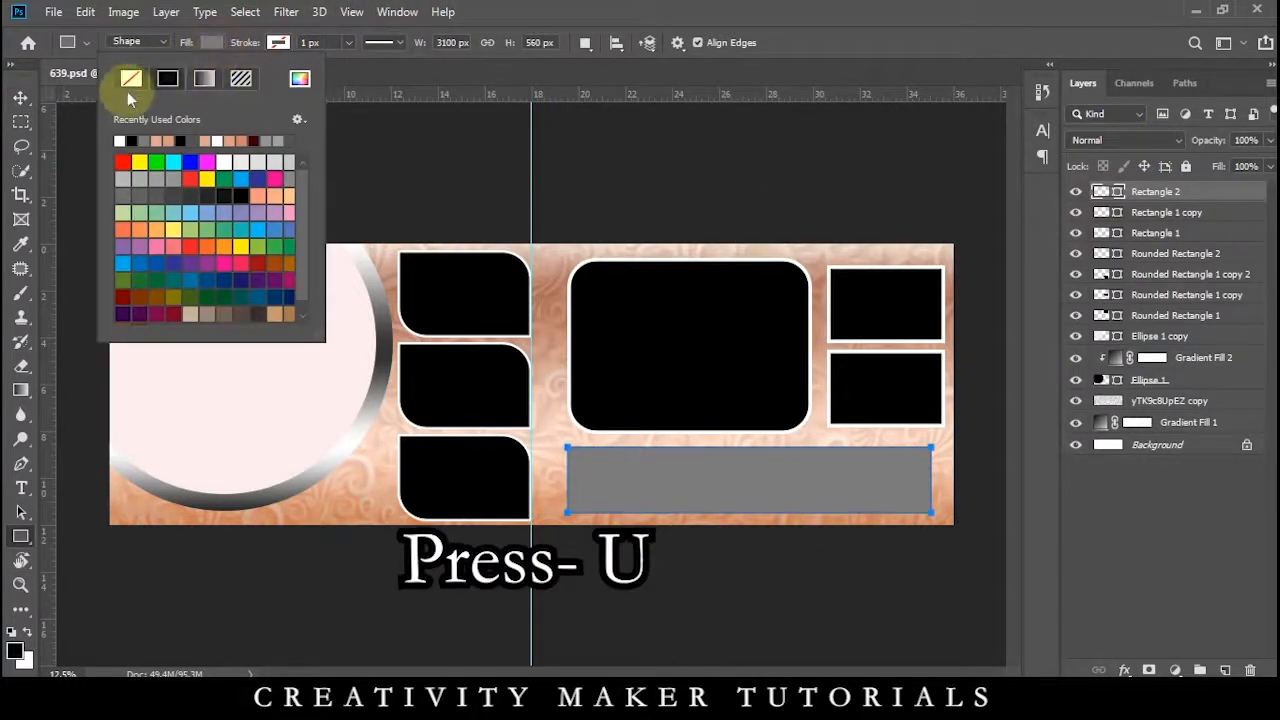
click(130, 79)
click(280, 42)
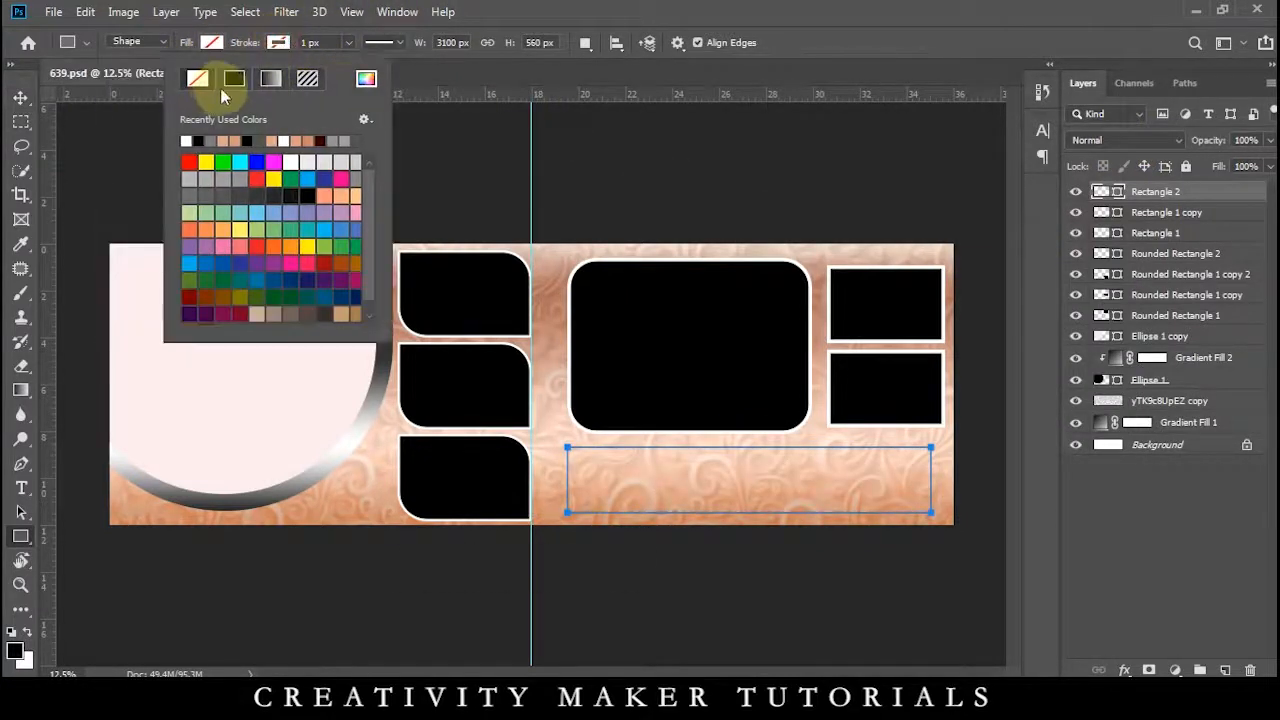
click(234, 78)
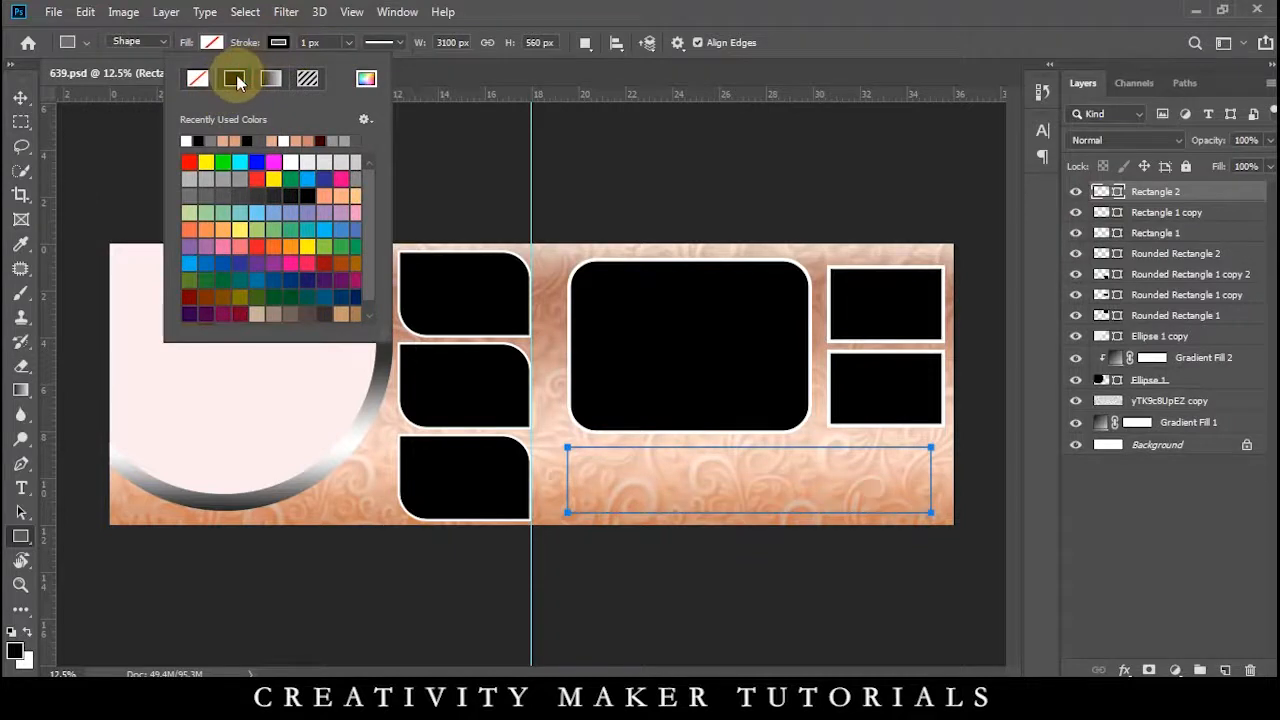
click(343, 43)
click(340, 41)
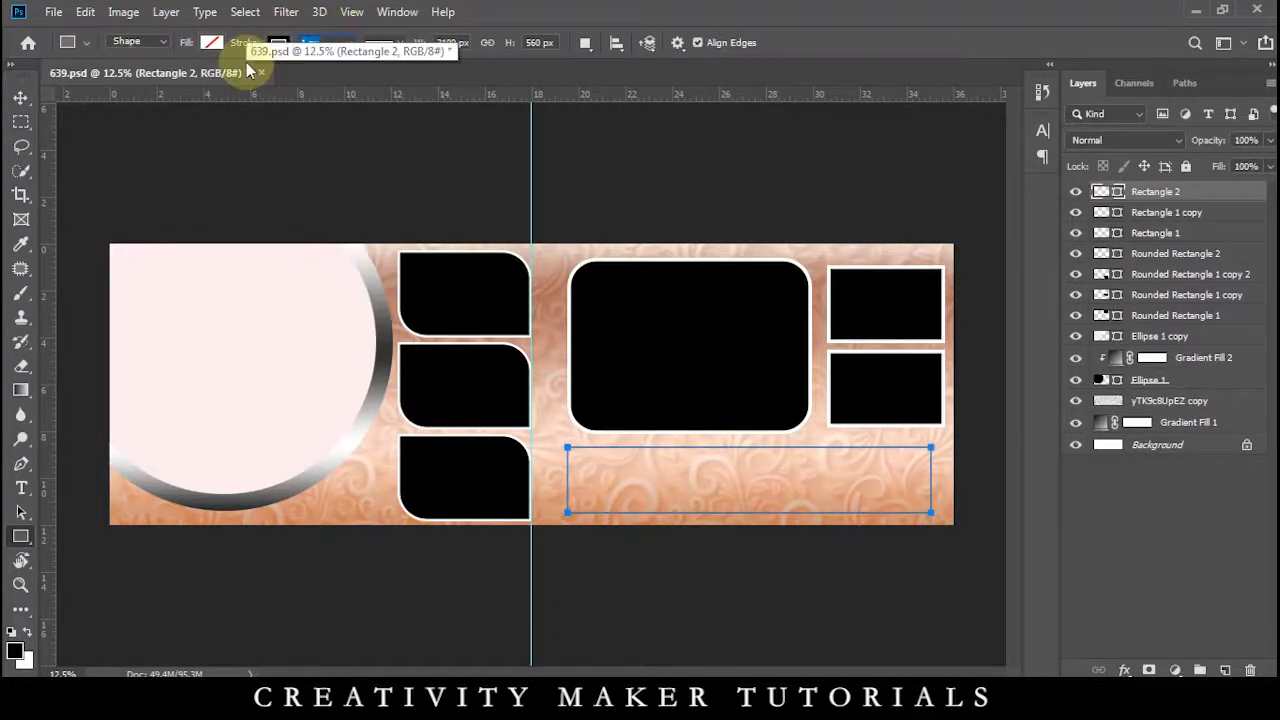
Duplicate the outlined rectangle and scale the copy to about 2948 x 424 px, centred inside the original
key(ctrl+plus)
key(ctrl+j)
key(ctrl+t)
drag(928, 588, 864, 575)
drag(871, 523, 909, 533)
key(Return)
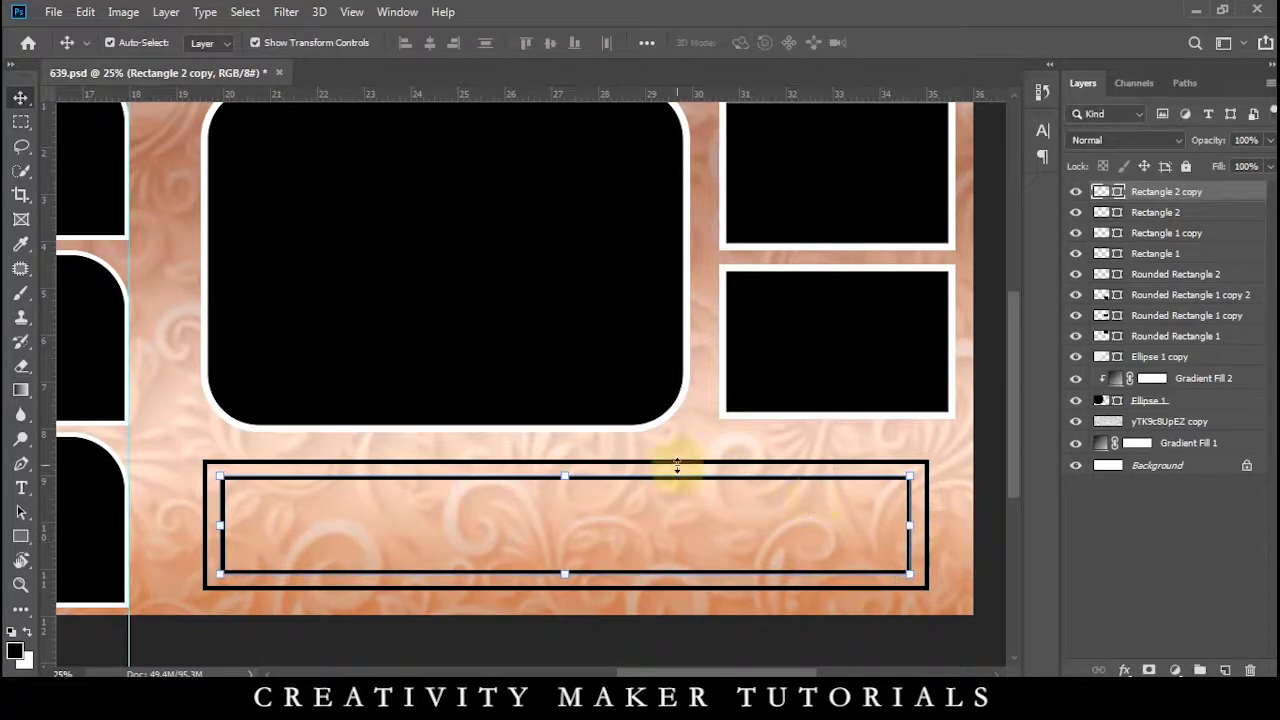
Fill the inner outlined rectangle with mid grey
key(u)
click(211, 42)
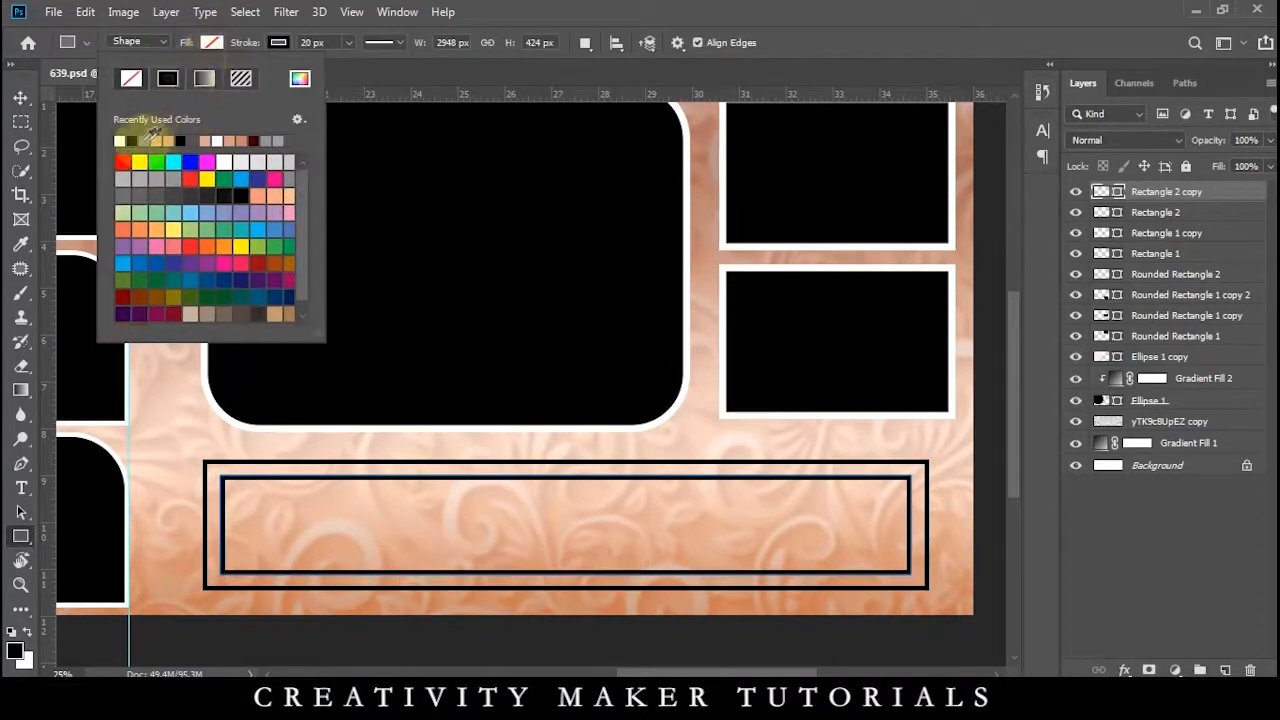
click(145, 140)
click(20, 97)
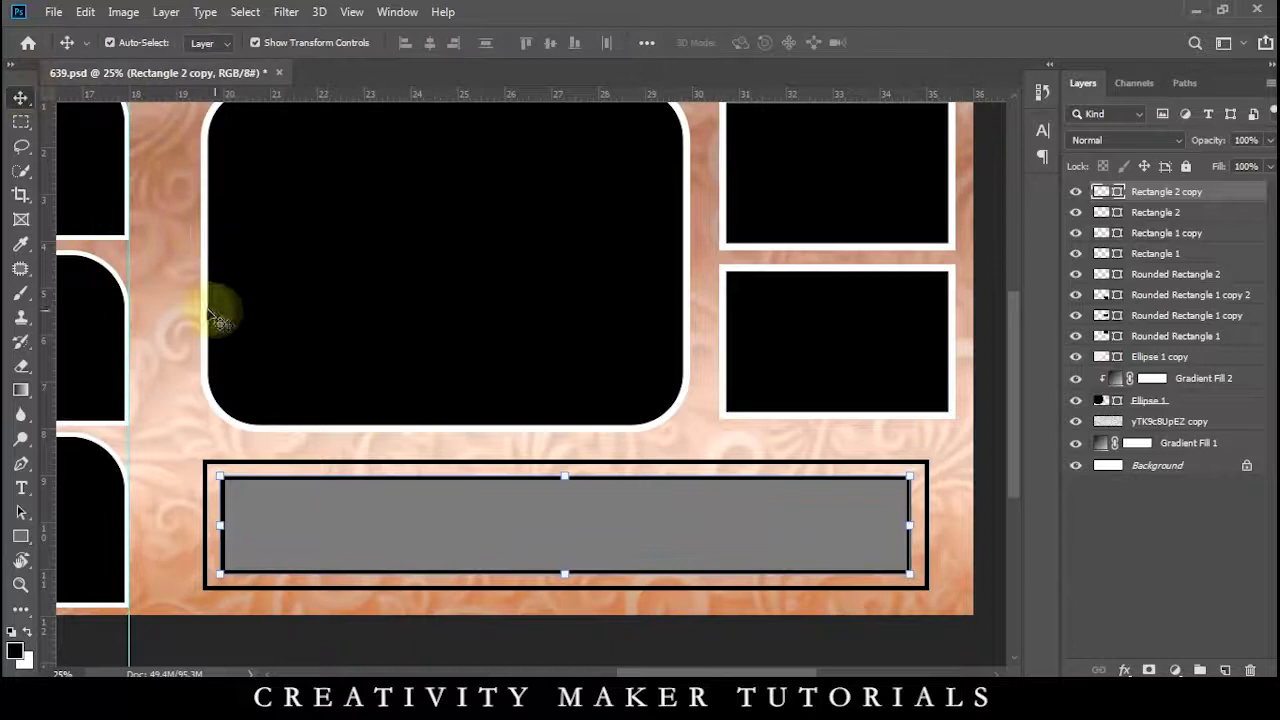
Draw a rectangle about 496 x 366 px at the left end of the grey strip and give it a white 20 px stroke
click(20, 536)
drag(232, 483, 348, 565)
click(892, 281)
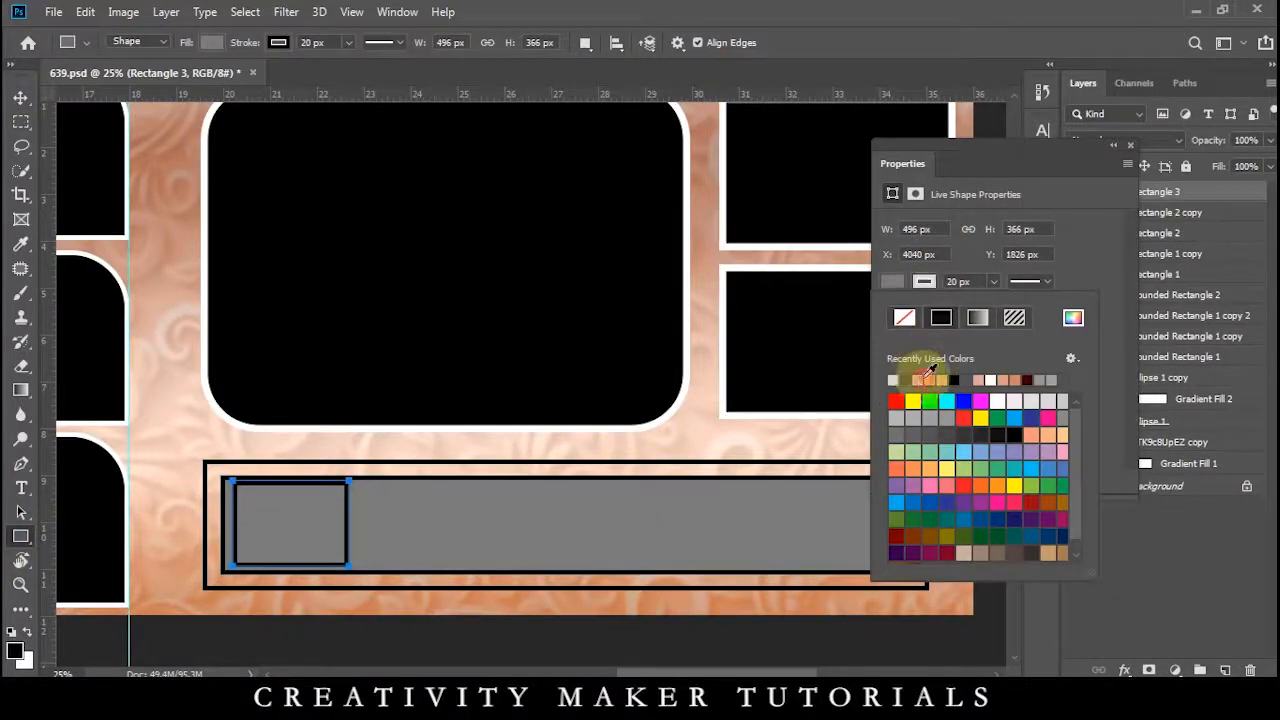
click(930, 374)
click(20, 97)
Widen the white-bordered rectangle to about 721 px and centre it vertically in the grey strip
key(ctrl+plus)
key(ctrl+plus)
key(ctrl+plus)
drag(214, 600, 620, 431)
drag(451, 414, 594, 435)
key(Return)
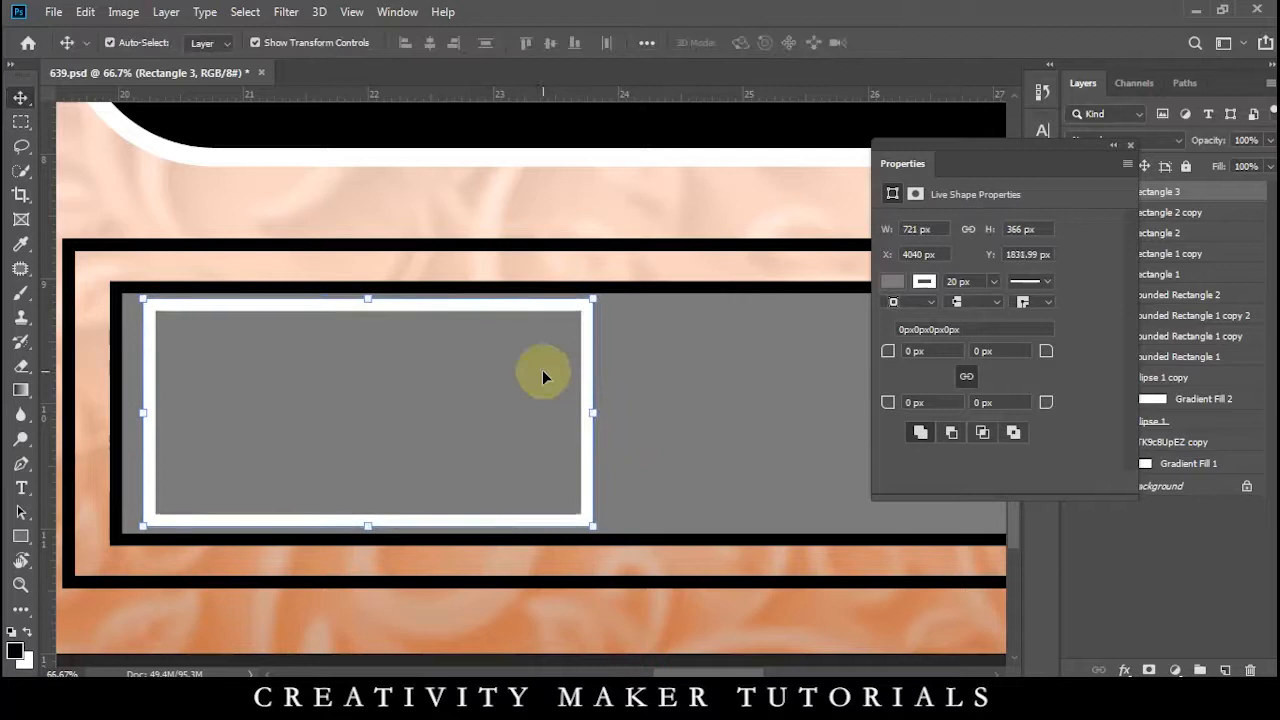
Stretch the outer black-outlined rectangle to 113.57% height about its centre
key(ctrl+minus)
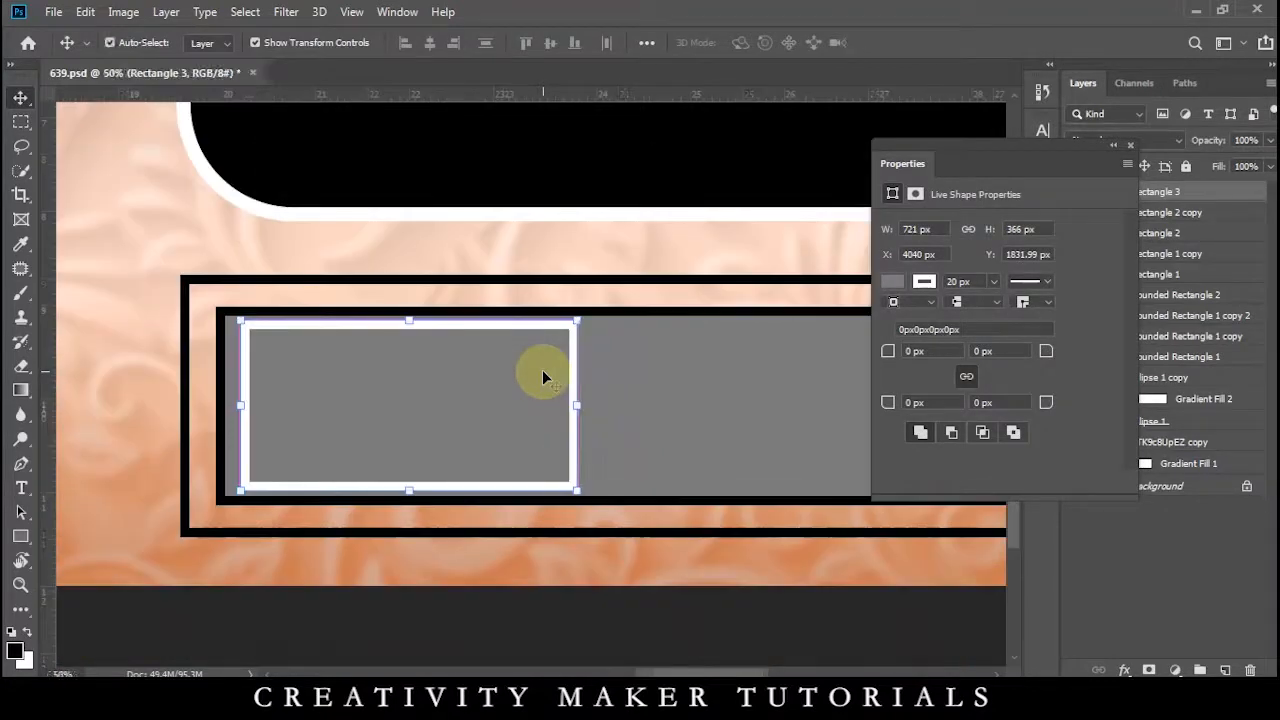
click(571, 278)
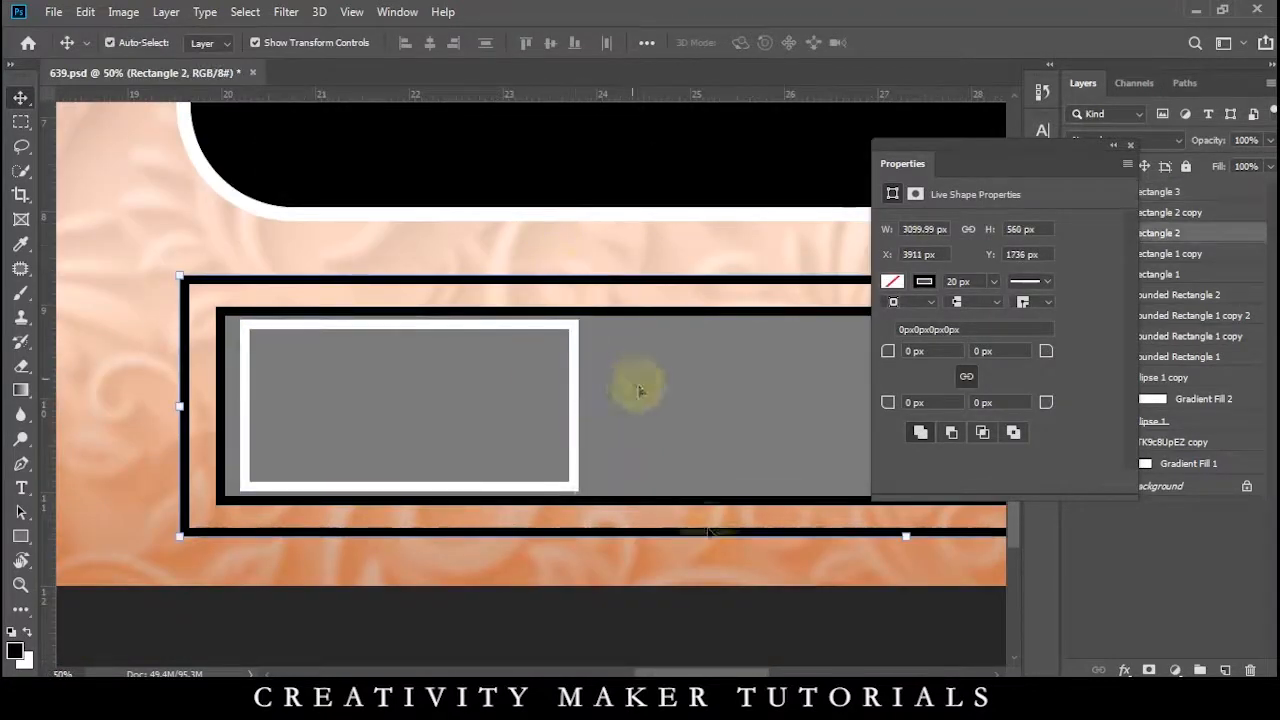
click(900, 537)
click(900, 537)
key(ctrl+t)
mouse_move(902, 537)
mouse_down()
mouse_move(894, 563)
mouse_move(888, 549)
mouse_move(902, 553)
mouse_up()
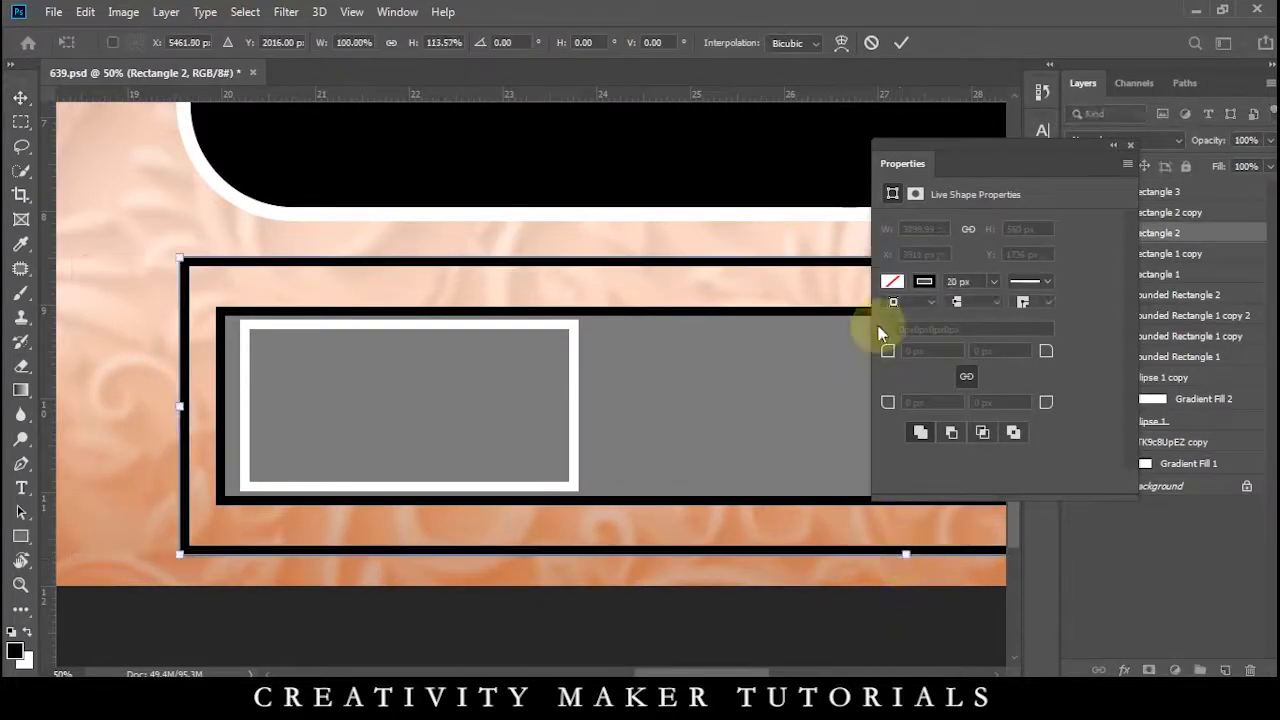
key(Return)
click(1129, 145)
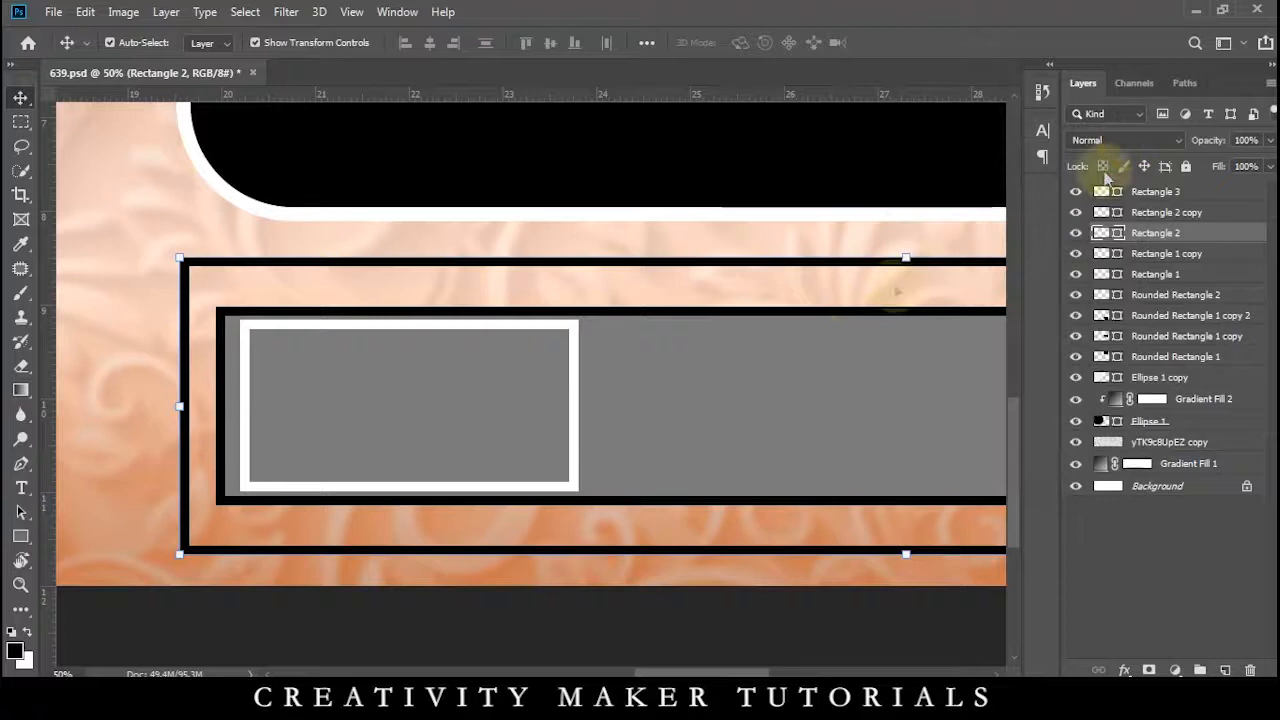
Heighten the inner grey rectangle, then scale the white-bordered one to 109.85% width and 117.49% height and shift it slightly right
drag(940, 400, 663, 320)
drag(663, 320, 840, 385)
click(318, 468)
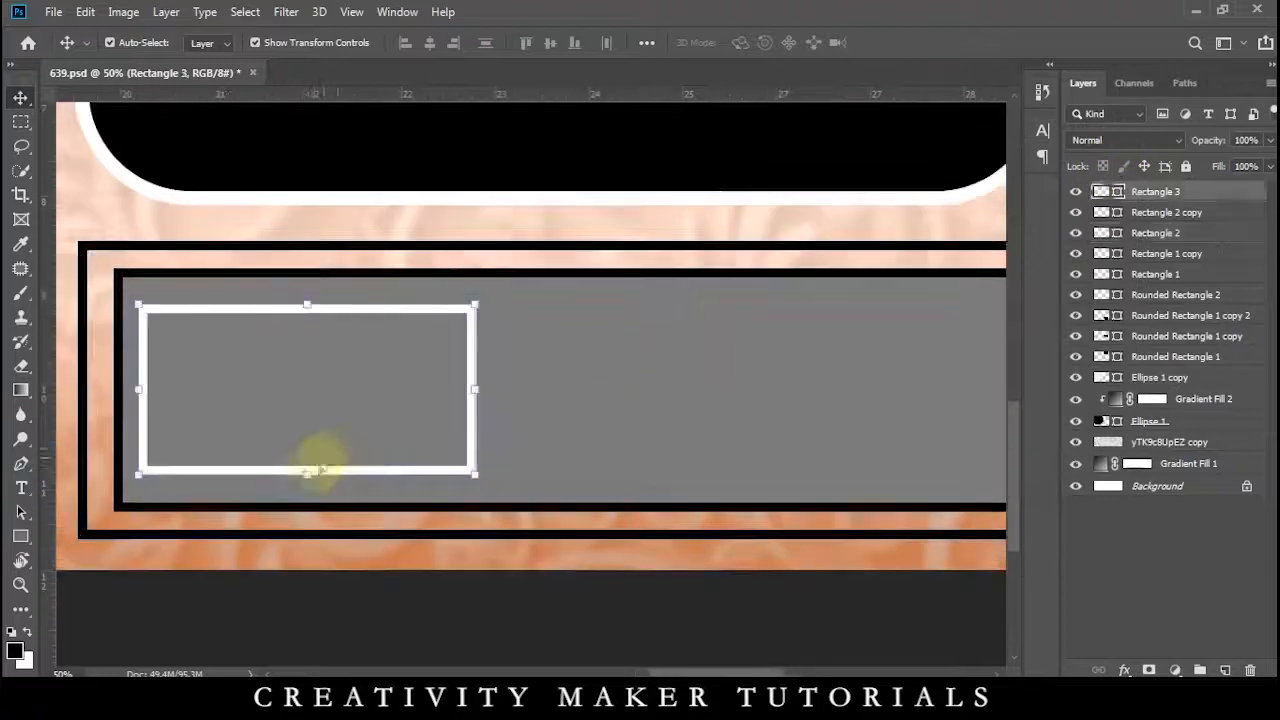
drag(306, 475, 303, 500)
drag(349, 440, 400, 437)
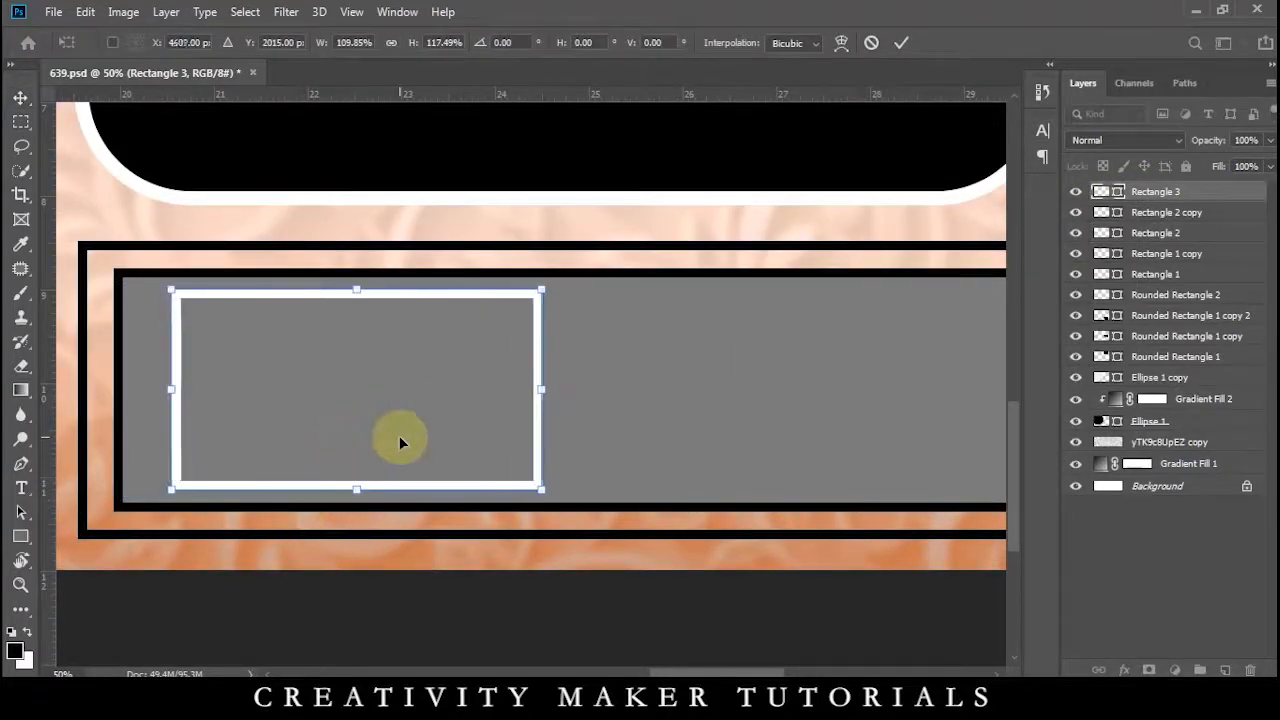
key(Return)
Duplicate the white-bordered rectangle twice along the grey strip and space the three frames evenly
key(ctrl+minus)
key(ctrl+minus)
key(ctrl+minus)
drag(503, 377, 800, 393)
click(606, 386)
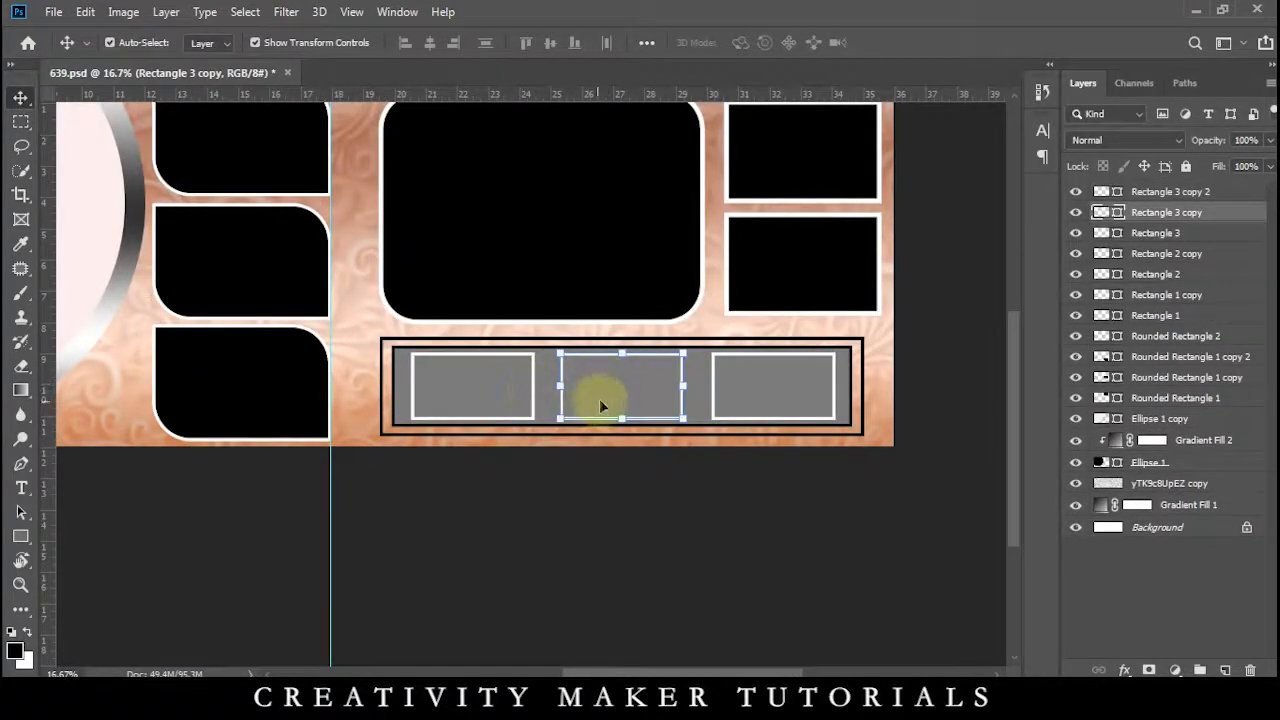
click(480, 387)
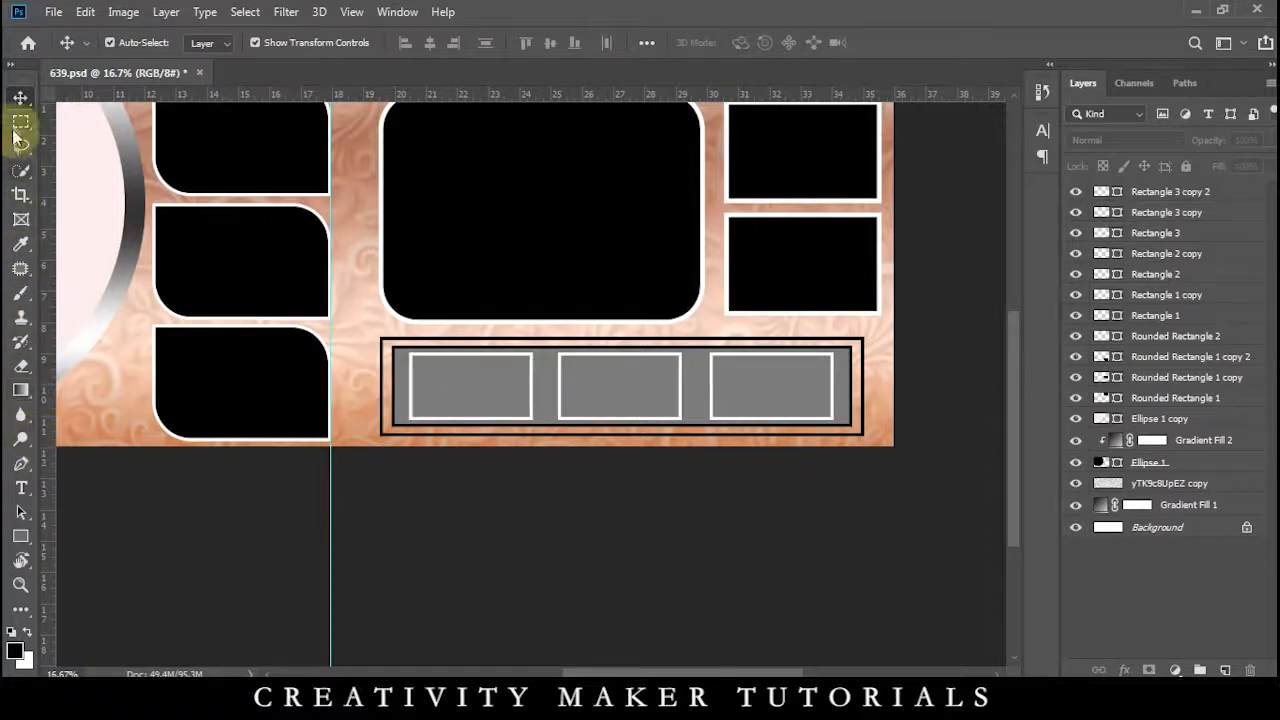
Make a thin horizontal selection from the centre guide to the right page edge and fill it with black on a new layer
click(16, 128)
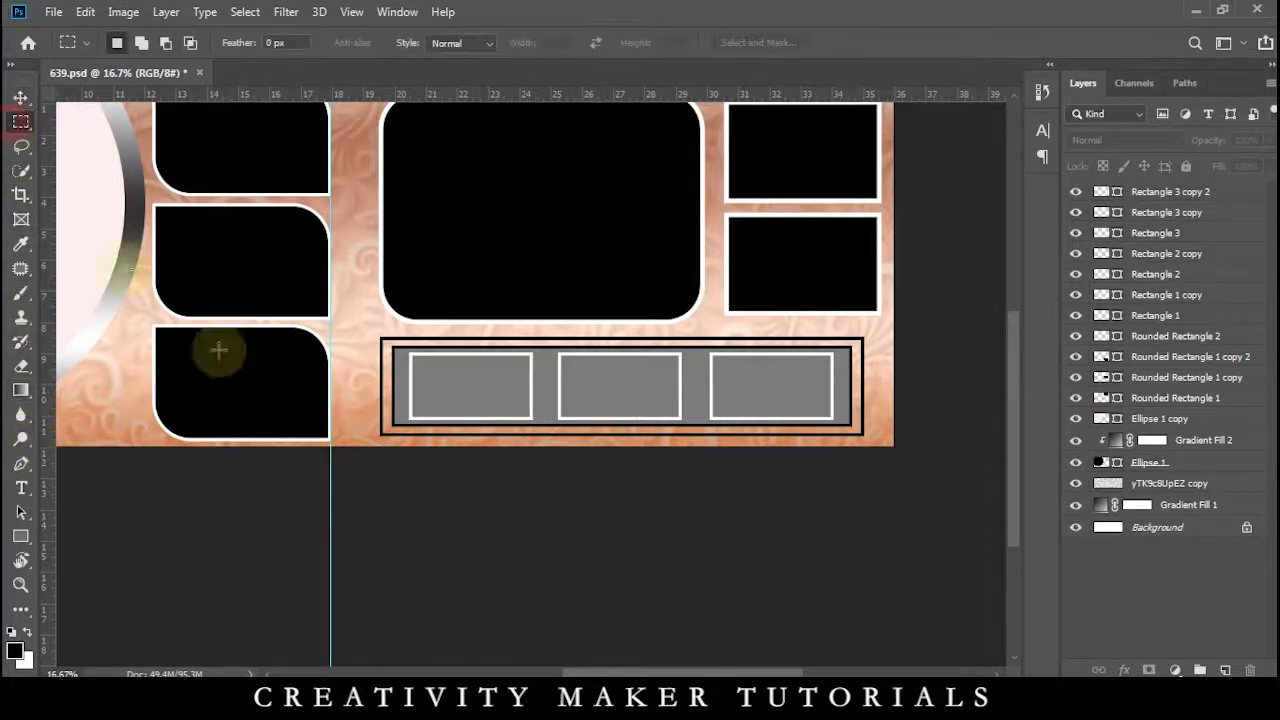
drag(330, 357, 920, 368)
click(1225, 670)
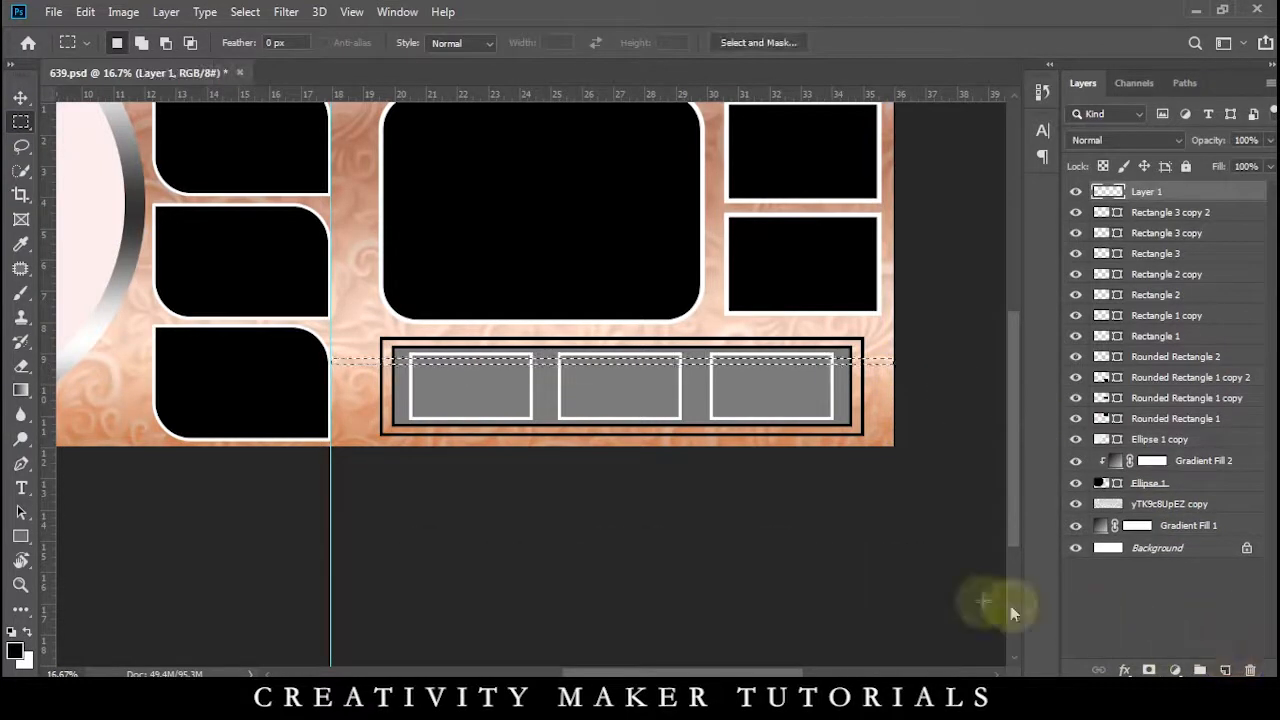
key(x)
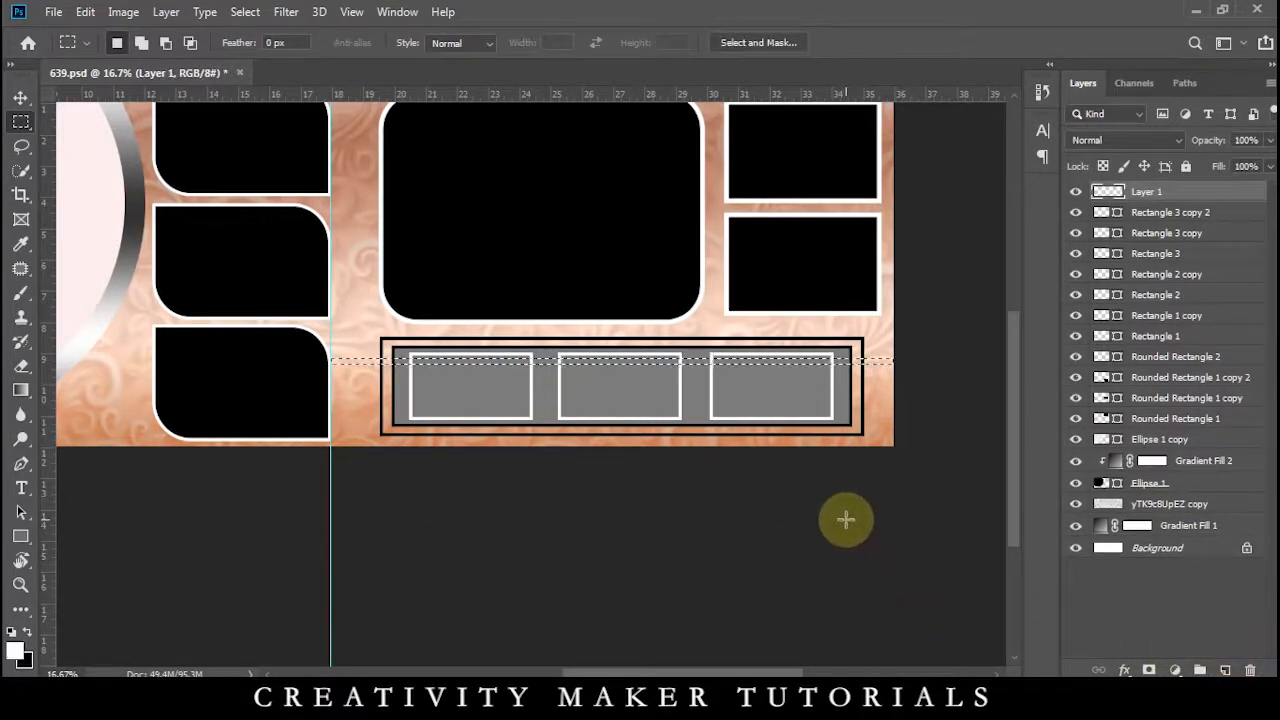
key(ctrl+BackSpace)
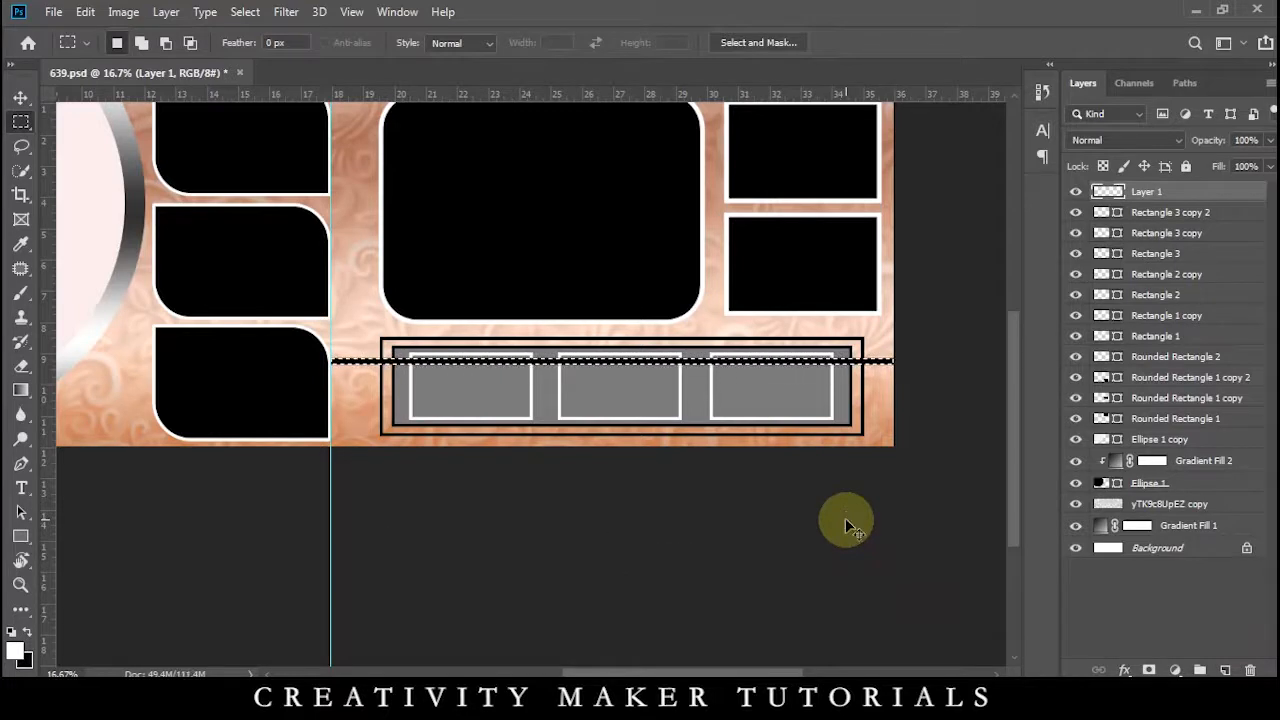
Duplicate the black line and nudge the copy down just below it, to Y 1870.50 px
key(ctrl+j)
key(ctrl+plus)
key(ctrl+plus)
key(ctrl+plus)
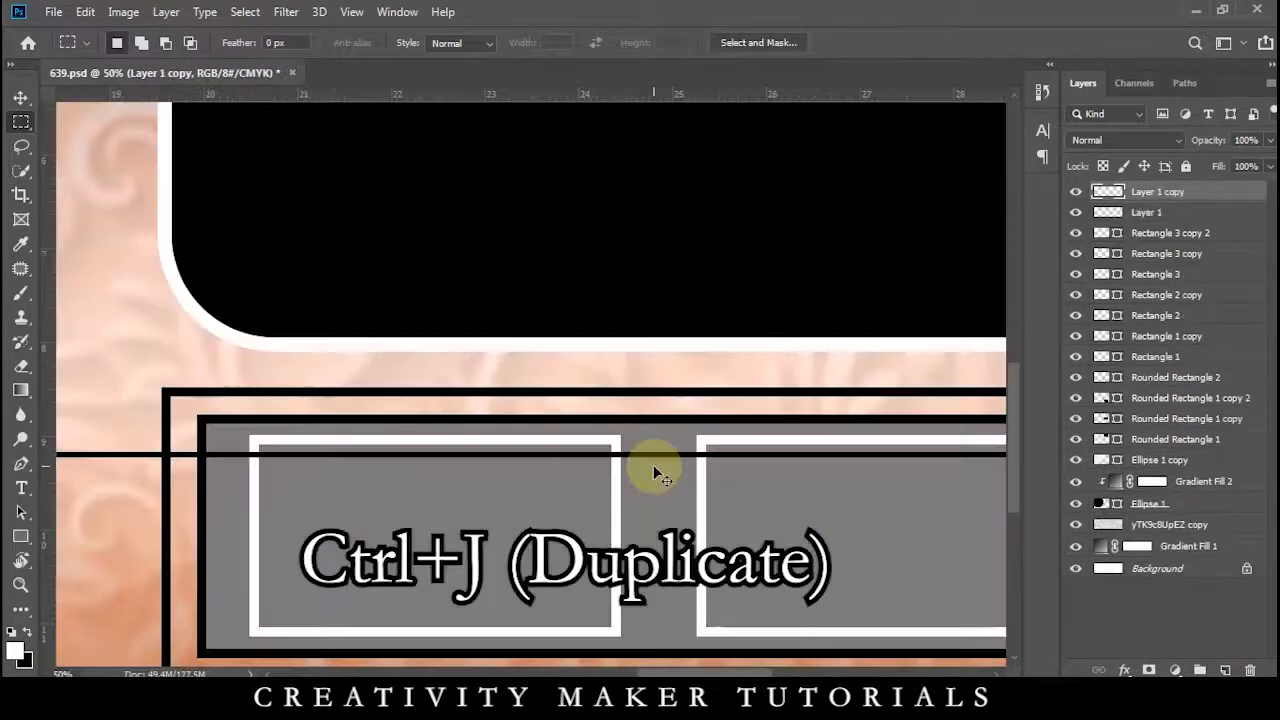
key(ctrl+t)
key(Down)
key(Down)
key(Down)
key(Down)
key(Down)
key(Down)
key(Down)
key(Down)
key(Down)
key(Down)
key(Down)
key(Down)
key(Down)
key(Down)
key(Down)
key(Down)
key(Down)
key(Down)
key(Down)
key(Down)
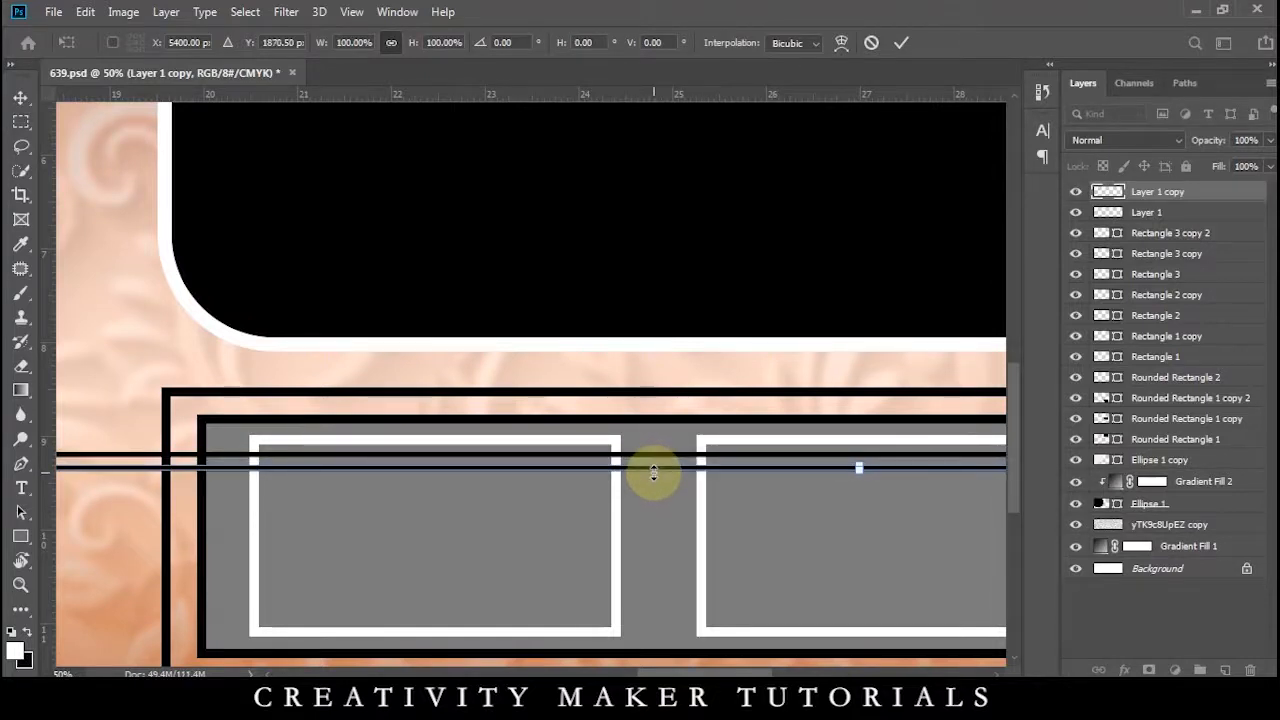
key(Return)
Duplicate the line once more and nudge the new copy below the second line with a similar gap
key(ctrl+j)
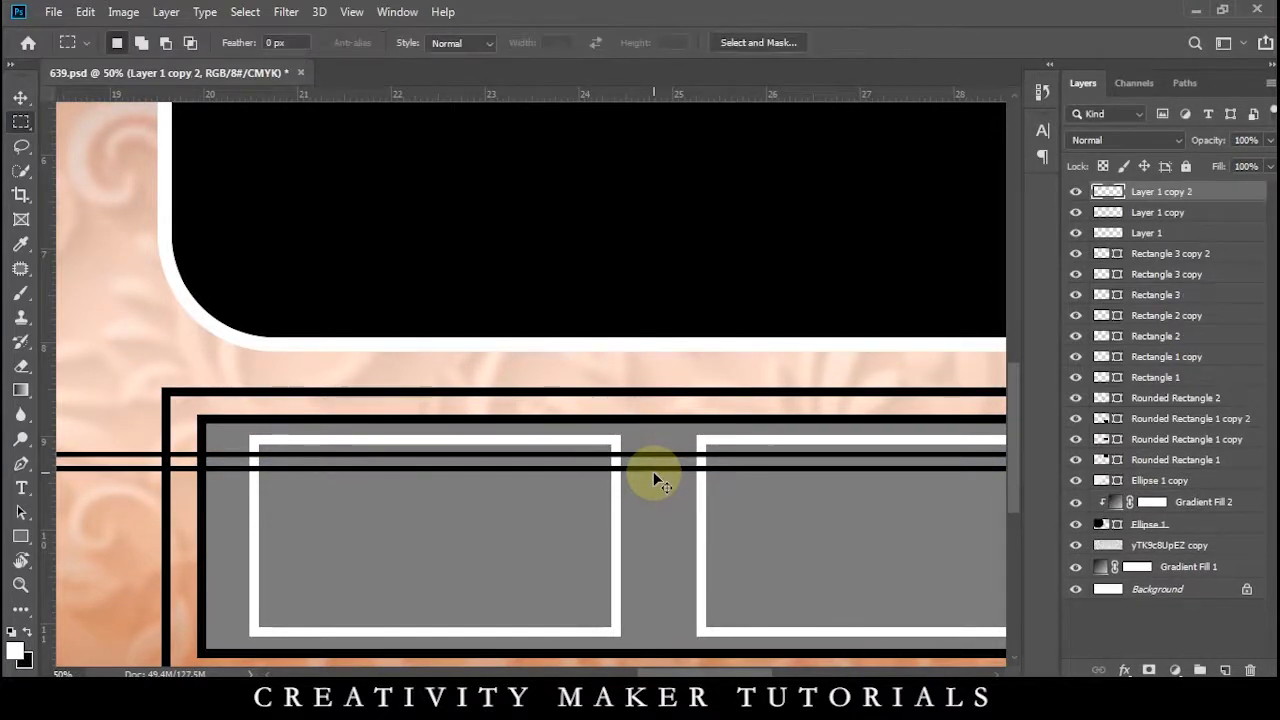
key(ctrl+t)
key(Down)
key(Down)
key(Down)
key(Down)
key(Down)
key(Down)
key(Down)
key(Down)
key(Down)
key(Down)
key(Down)
key(Down)
key(Down)
key(Down)
key(Down)
key(Down)
key(Down)
key(Down)
key(Down)
key(Down)
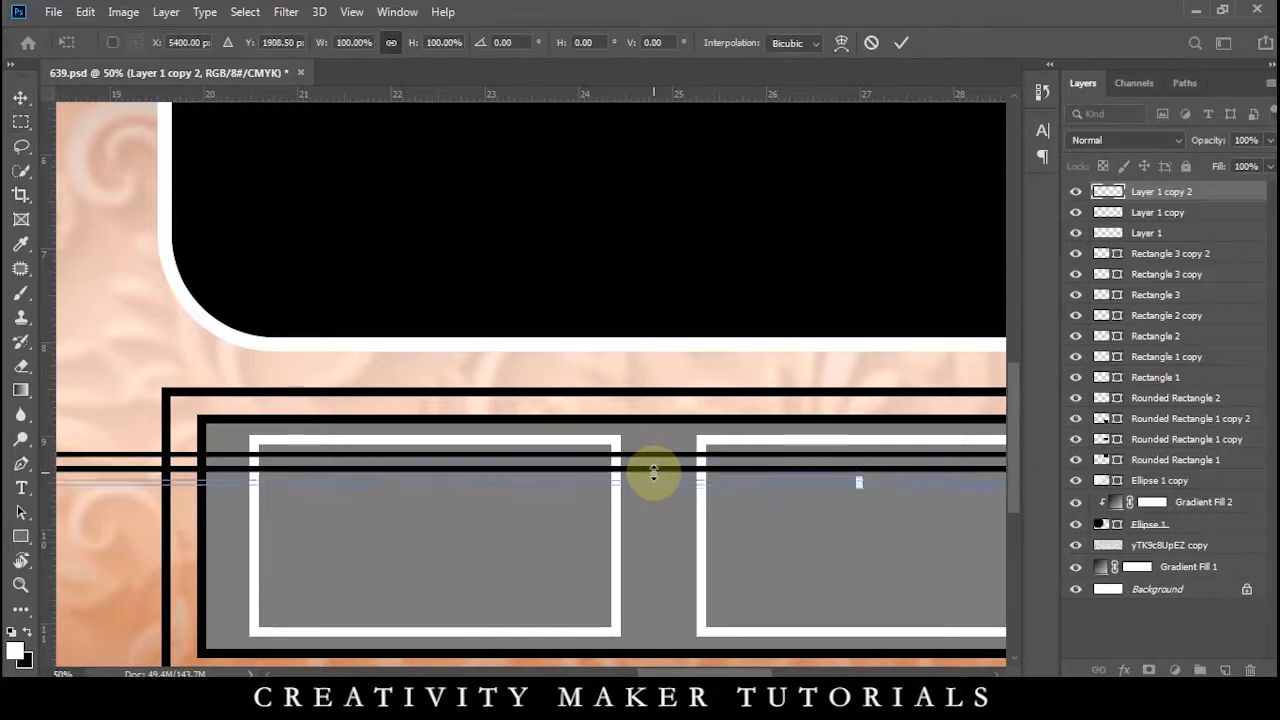
key(Up)
key(Up)
key(Up)
key(Up)
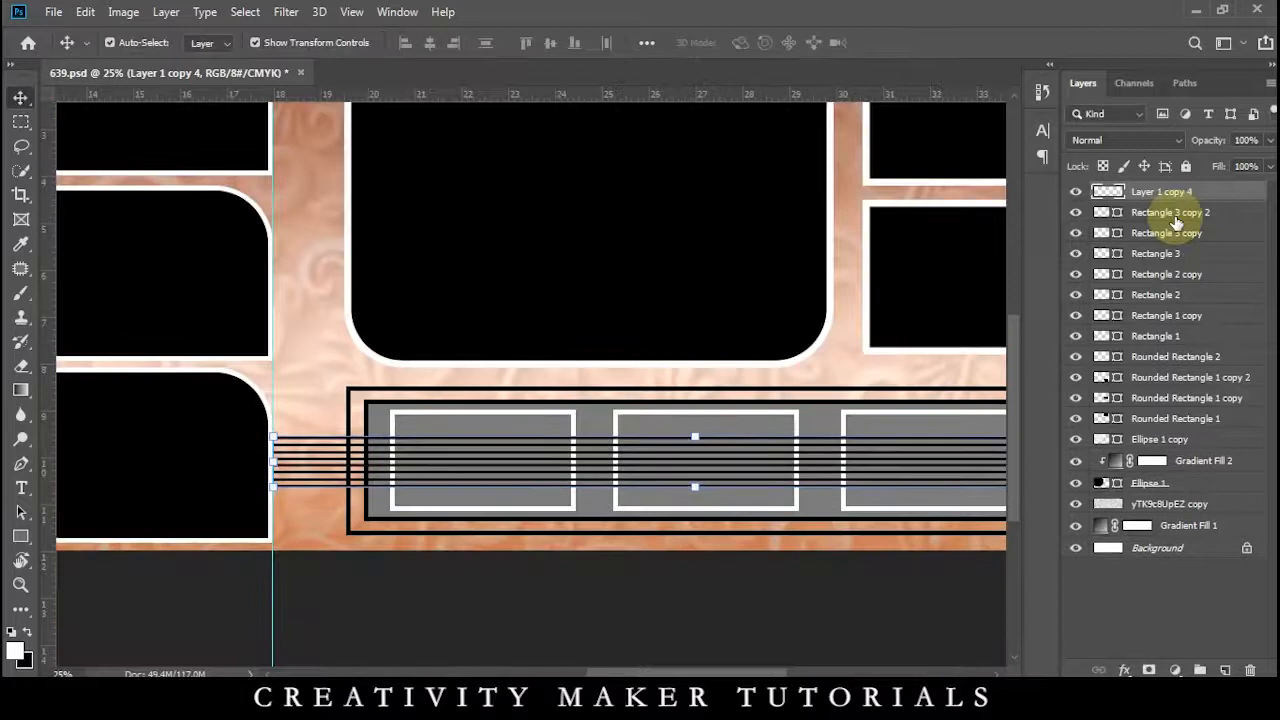
Move the merged black lines layer behind all the frames, directly above the floral texture layer, and deselect it
key(ctrl+shift+bracketleft)
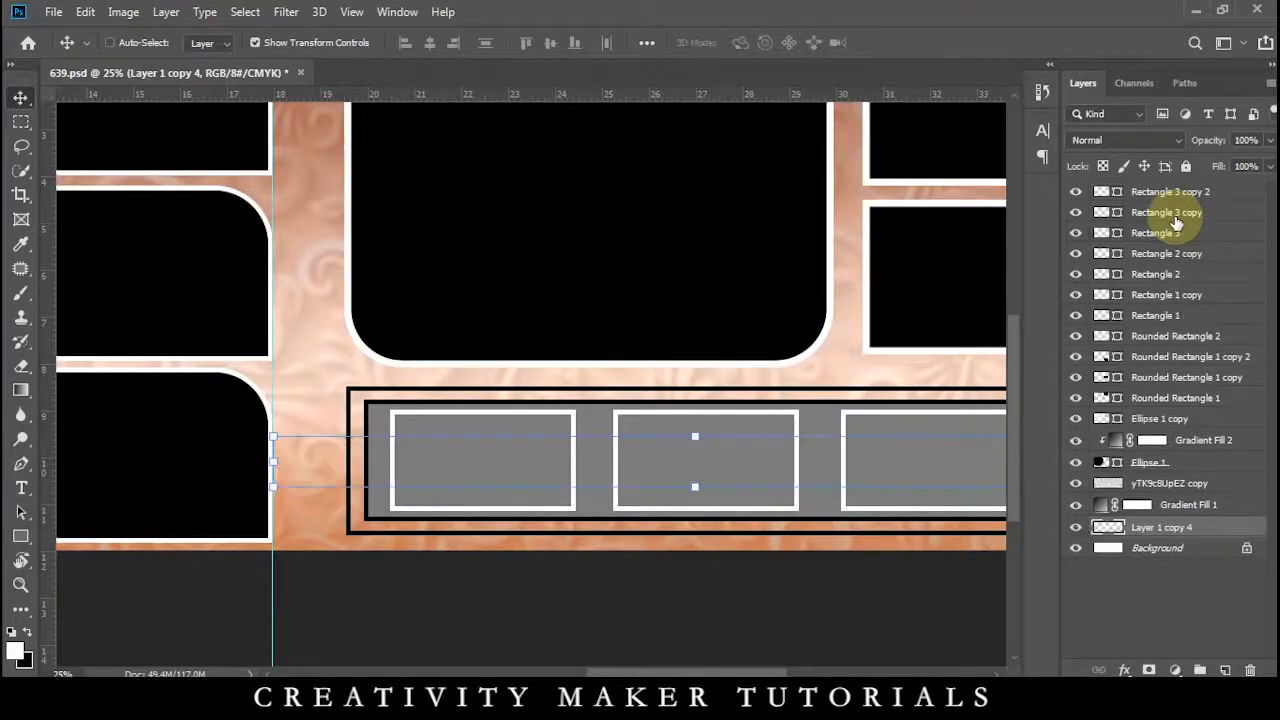
key(ctrl+bracketright)
key(ctrl+bracketright)
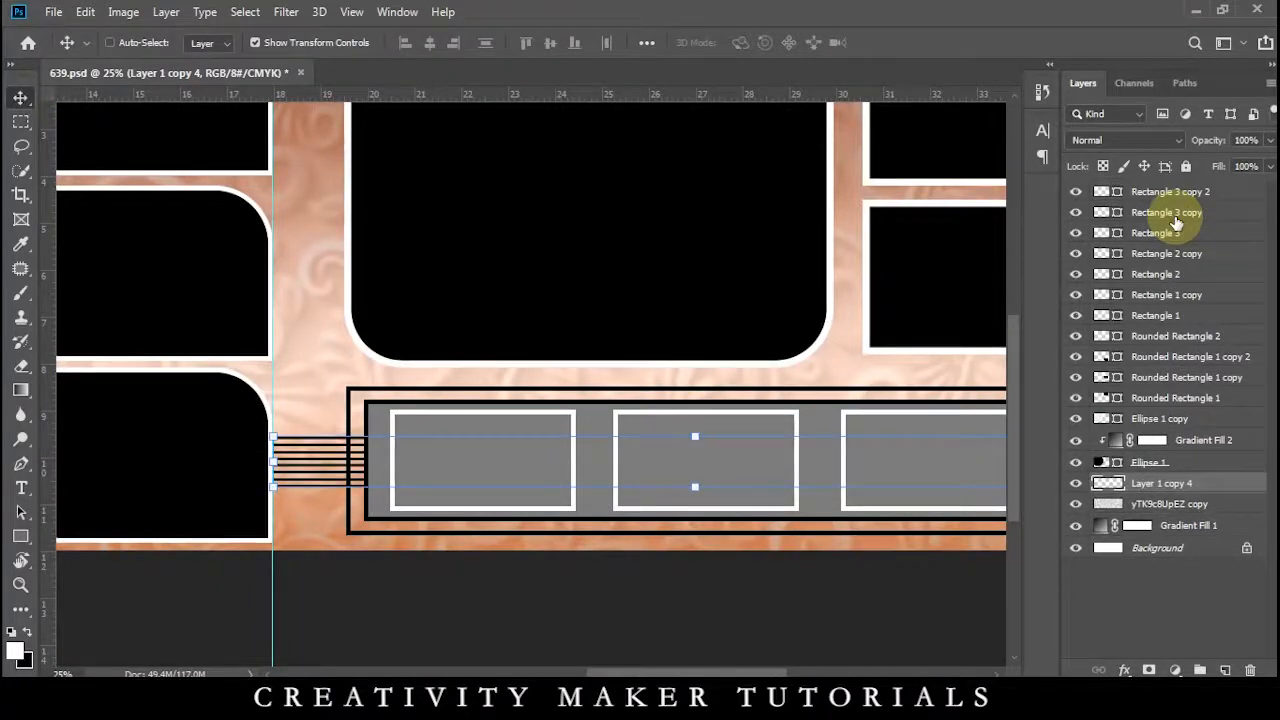
key(ctrl+minus)
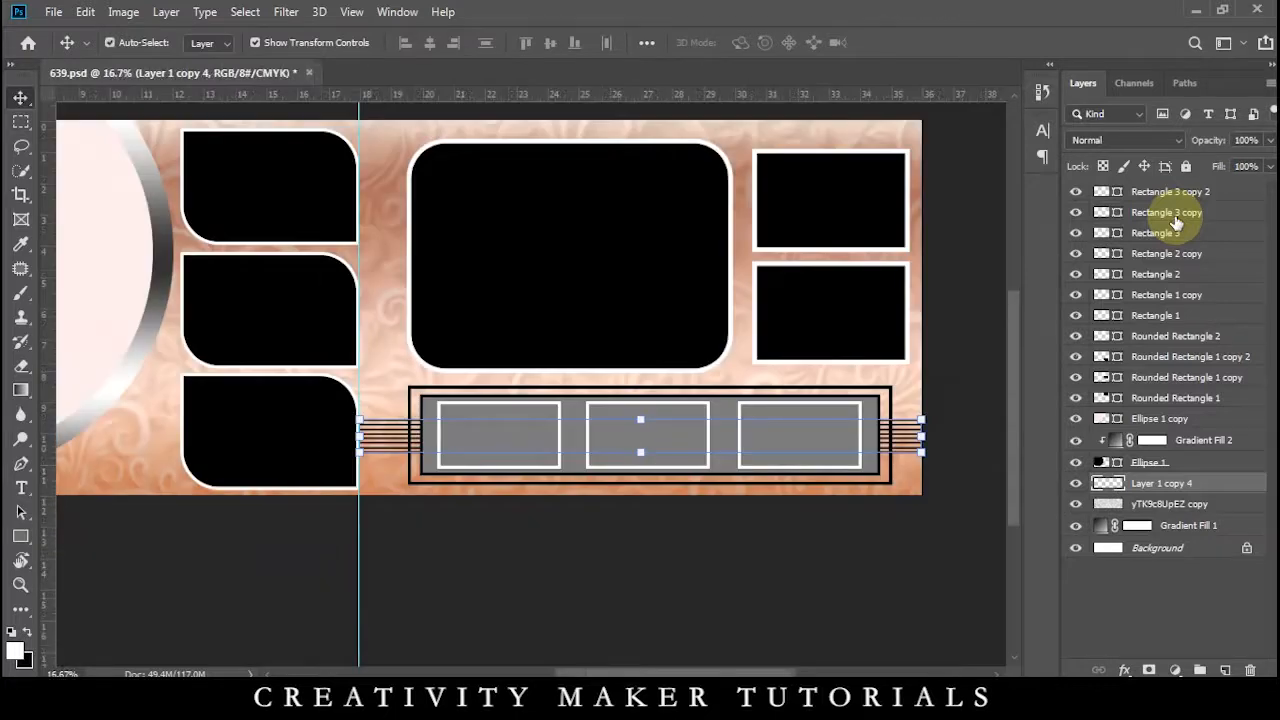
click(960, 350)
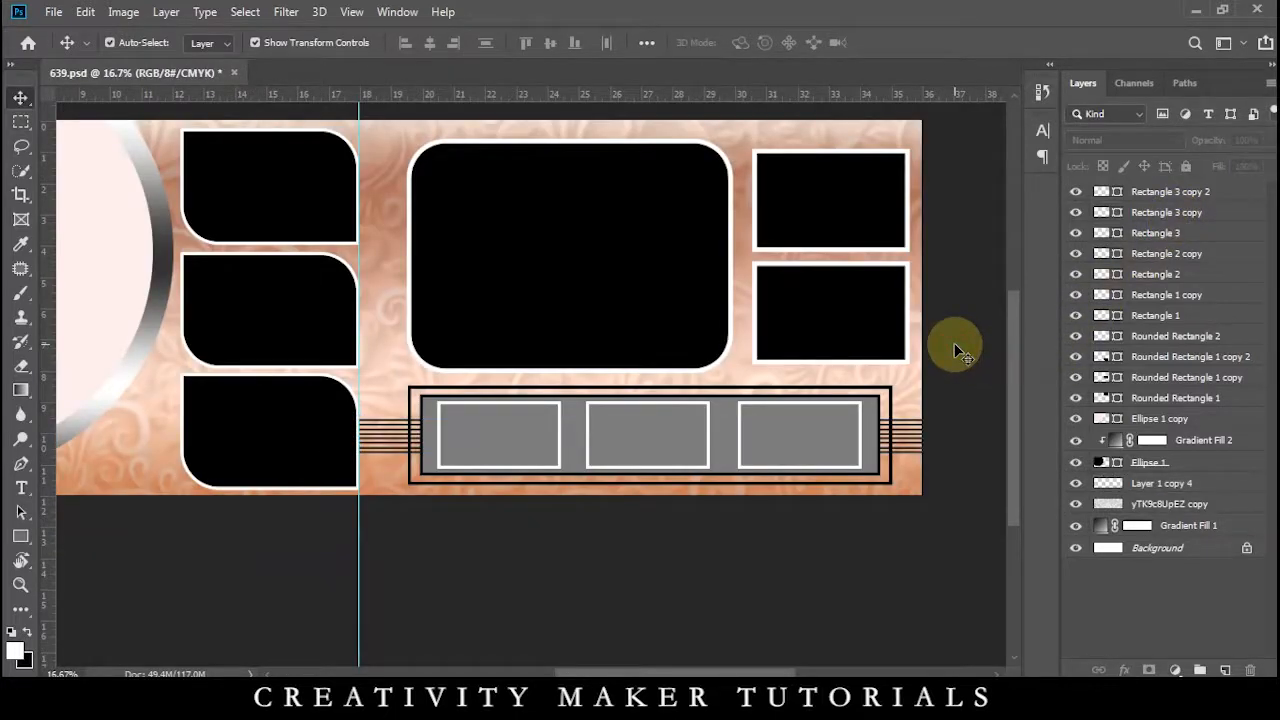
Lower the opacity of the inner grey rectangle behind the three small frames to 72%
click(735, 420)
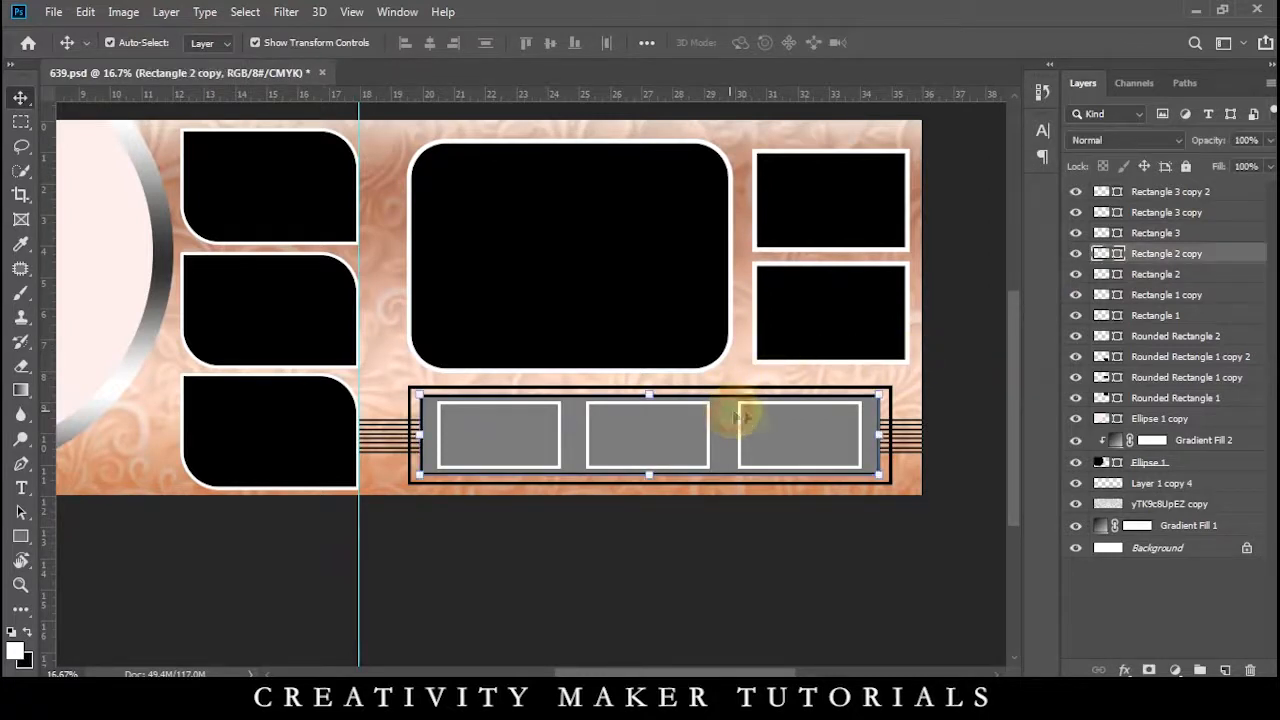
drag(1204, 144, 1196, 144)
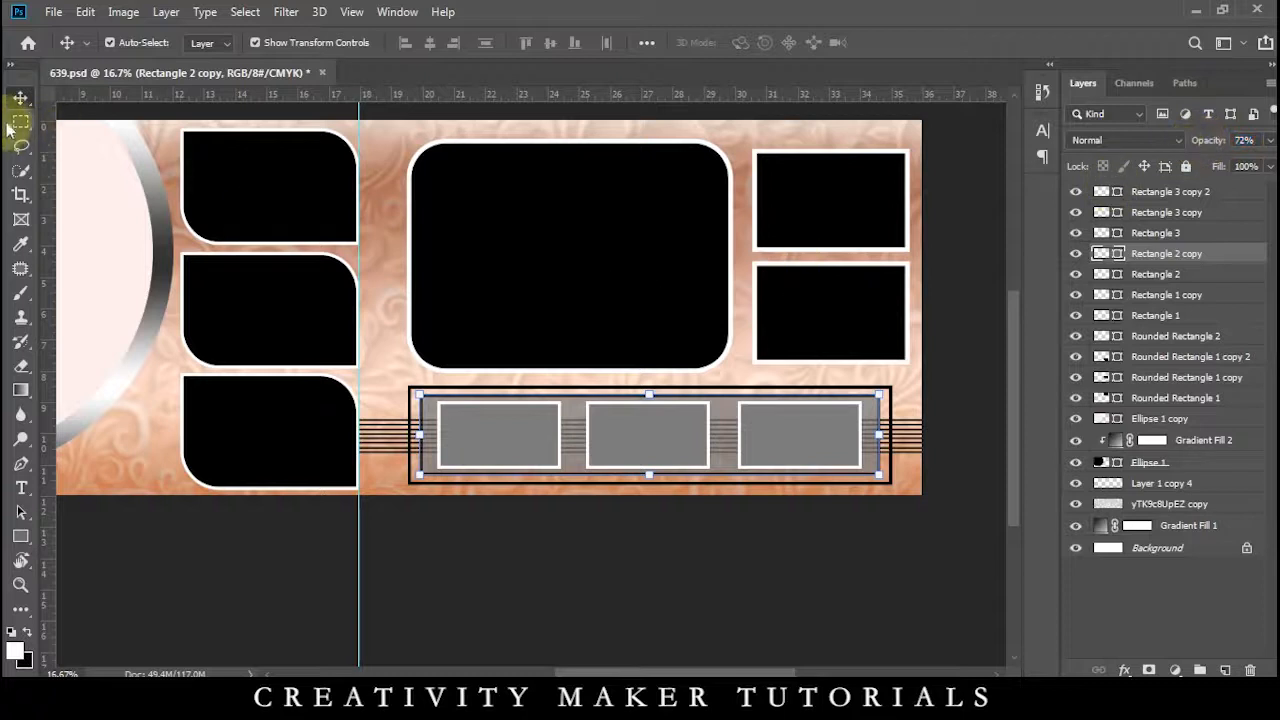
Delete the part of the black lines that falls inside the outer rectangle of the three-frame strip and deselect everything
click(20, 121)
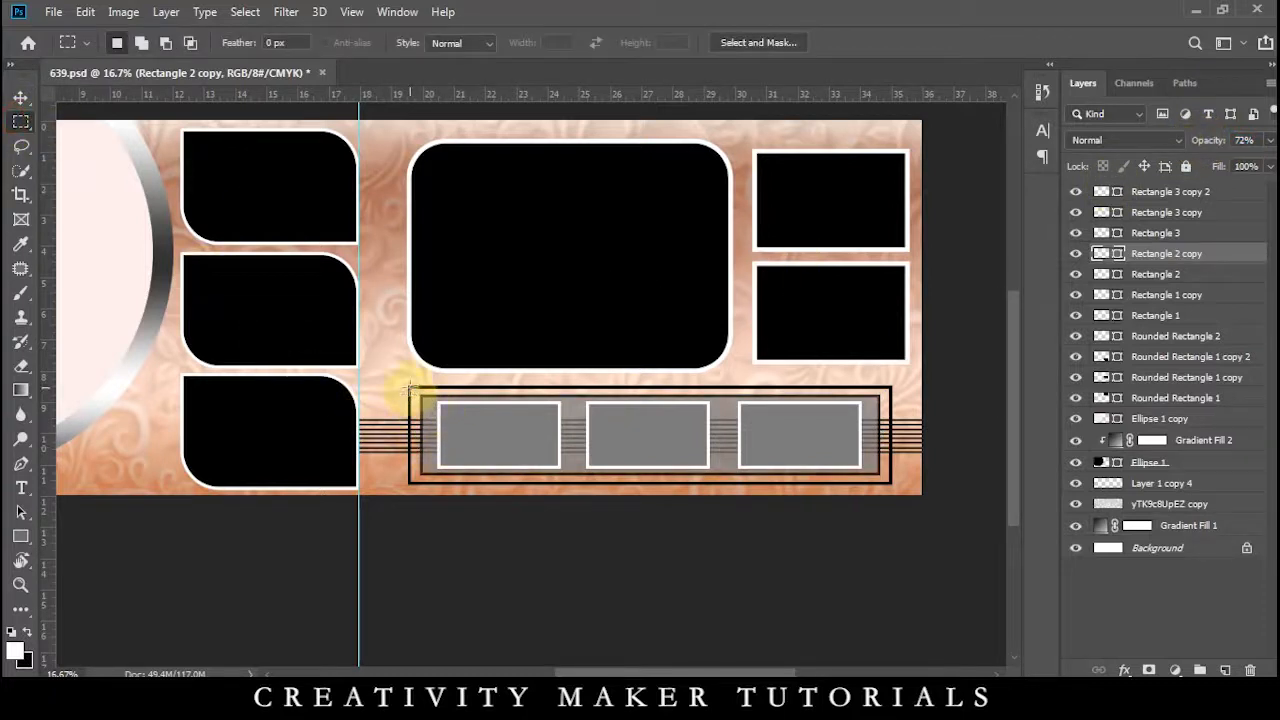
drag(409, 387, 893, 487)
click(1139, 486)
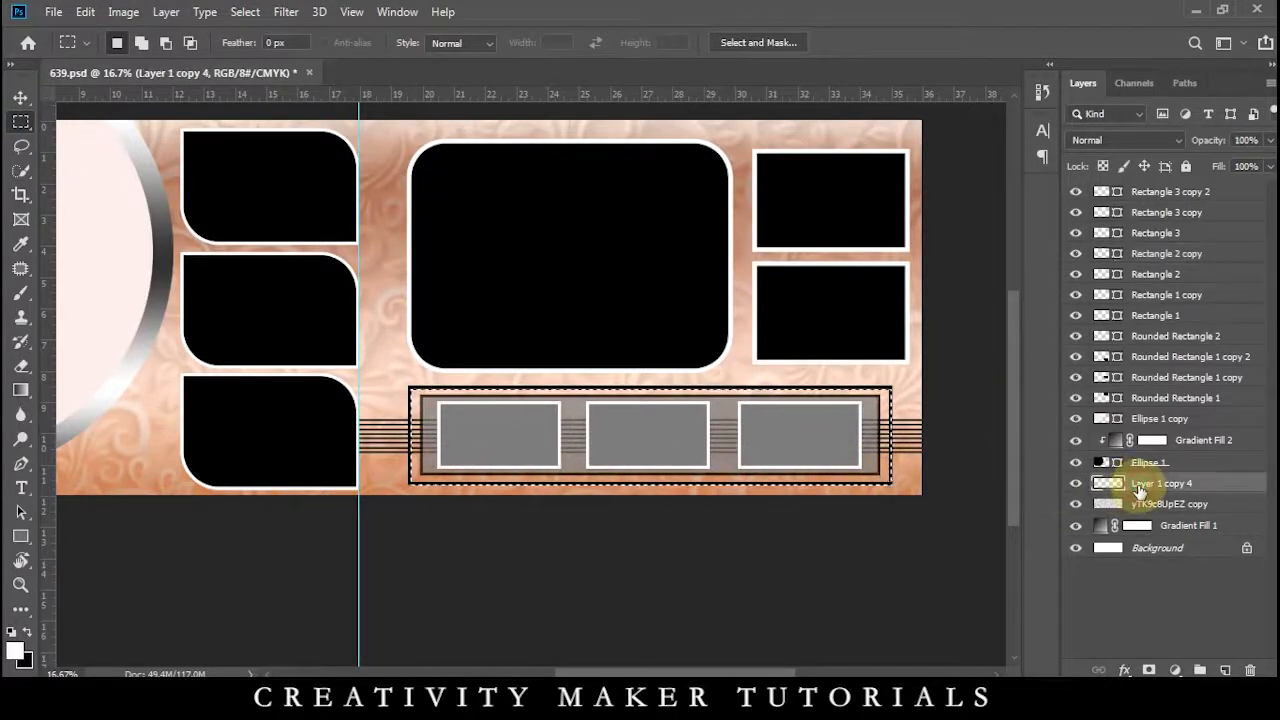
key(Delete)
click(560, 432)
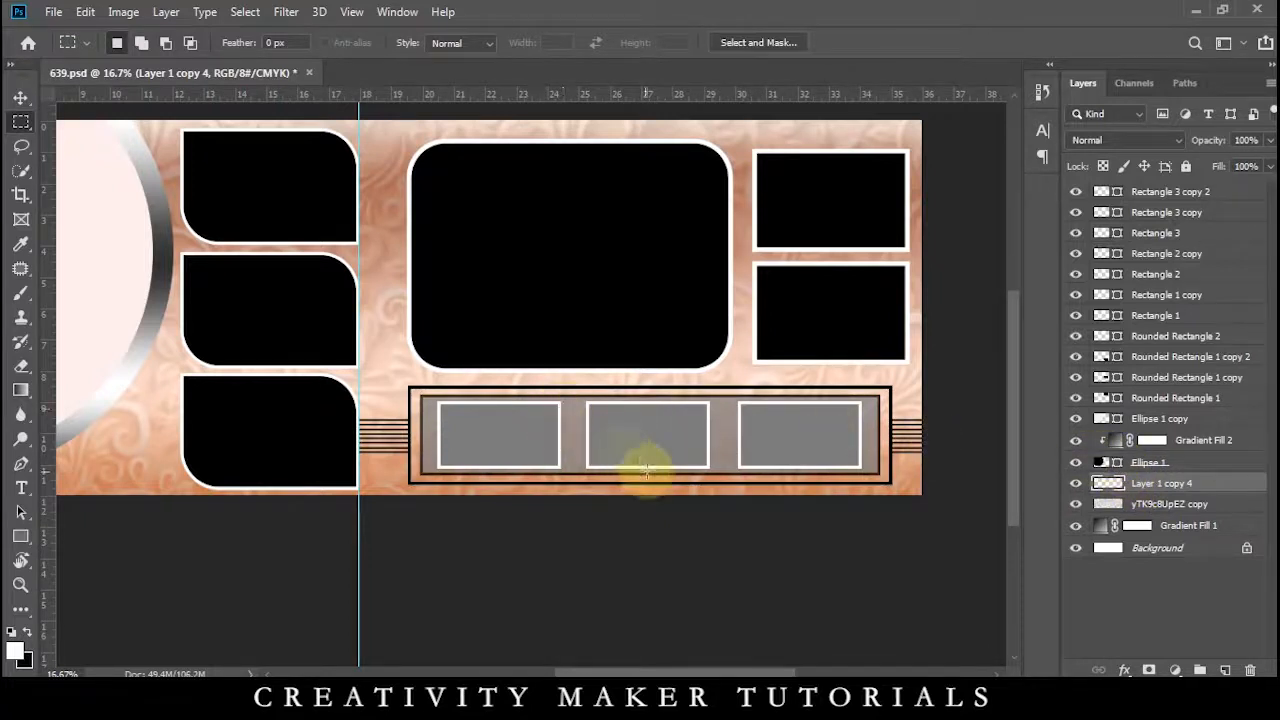
click(19, 98)
click(532, 524)
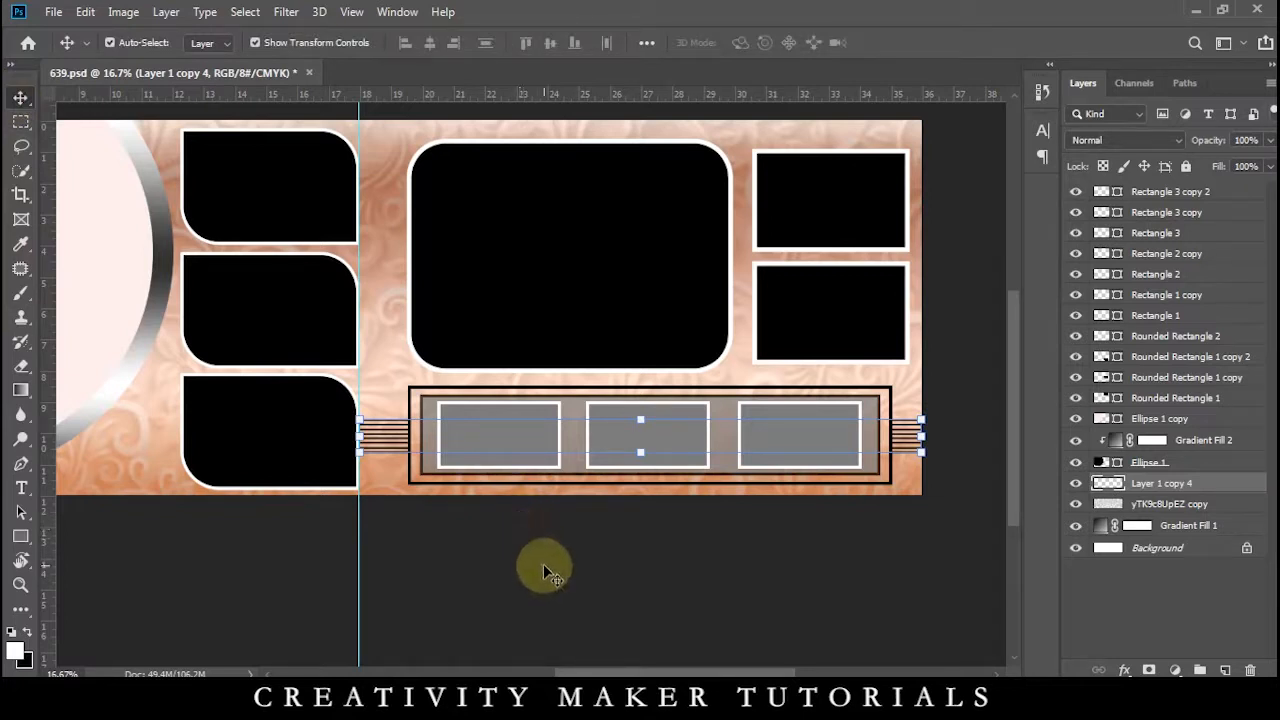
click(543, 564)
Place the Border Design image at the page's upper edge and scale it to a narrow strip flush against the right side of the centre guide
key(ctrl+minus)
key(ctrl+minus)
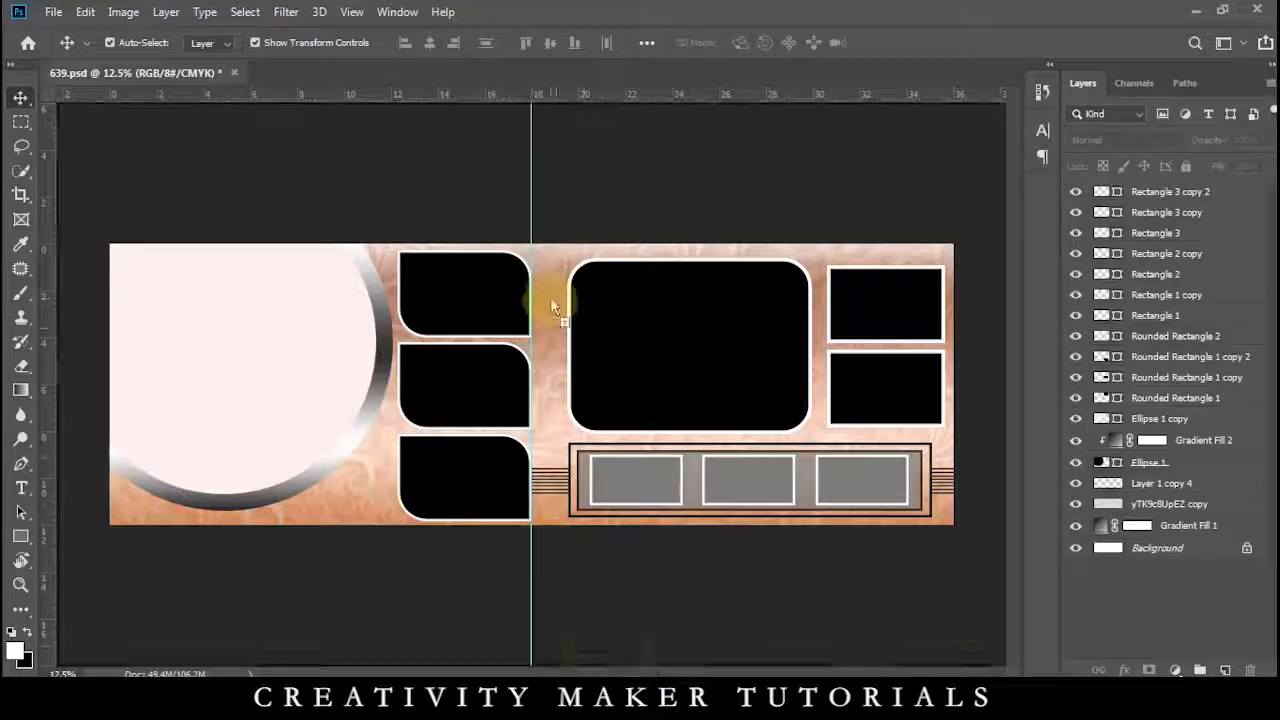
drag(550, 297, 545, 548)
key(ctrl+plus)
key(ctrl+plus)
key(ctrl+plus)
key(ctrl+plus)
drag(550, 346, 596, 500)
drag(709, 628, 680, 549)
drag(608, 510, 604, 425)
key(Return)
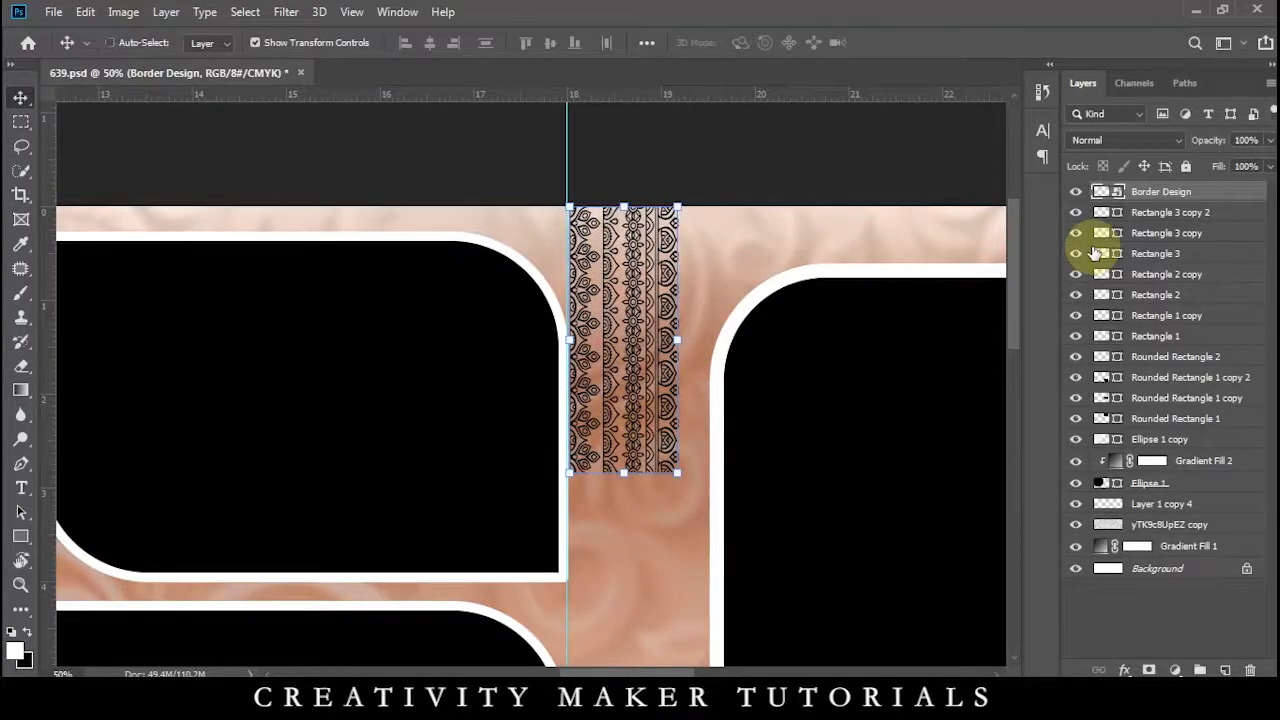
Turn the black border design white by raising its Lightness with a Hue/Saturation adjustment
key(ctrl+u)
drag(630, 319, 674, 321)
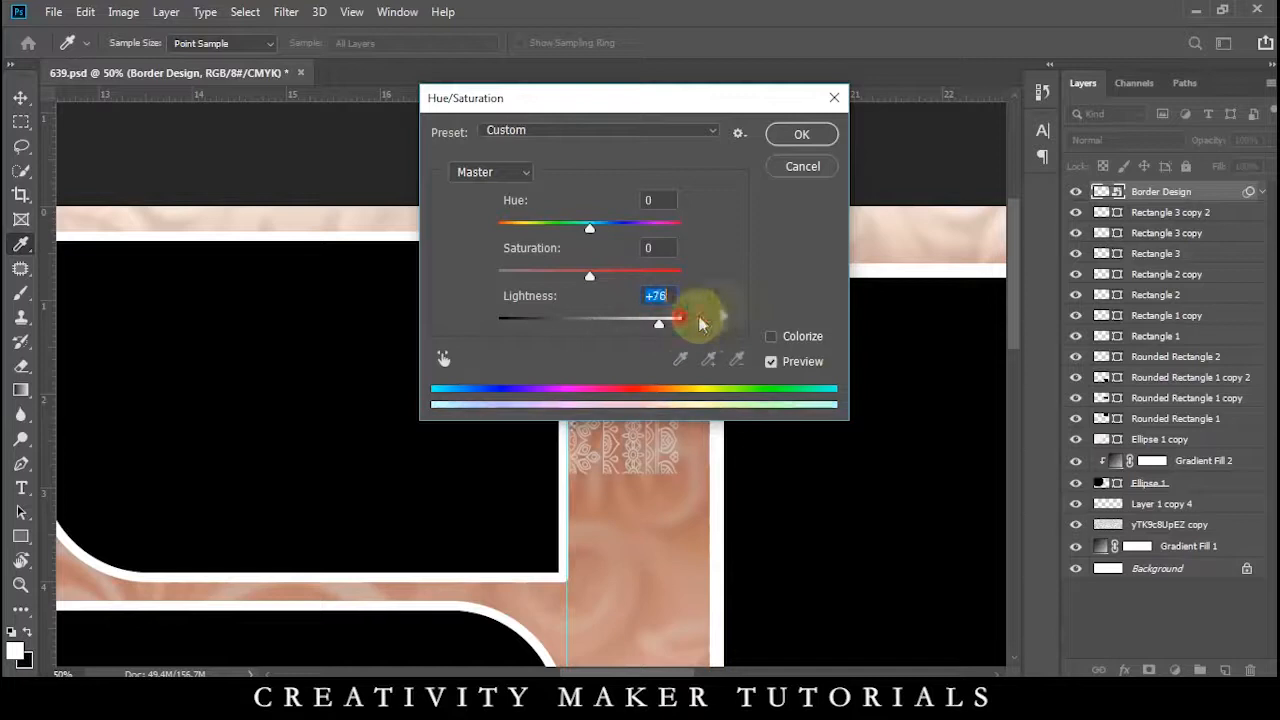
click(804, 135)
Duplicate the border directly below itself and scale the stacked border layers into a narrow band spanning the page height beside the guide
drag(820, 174, 820, 178)
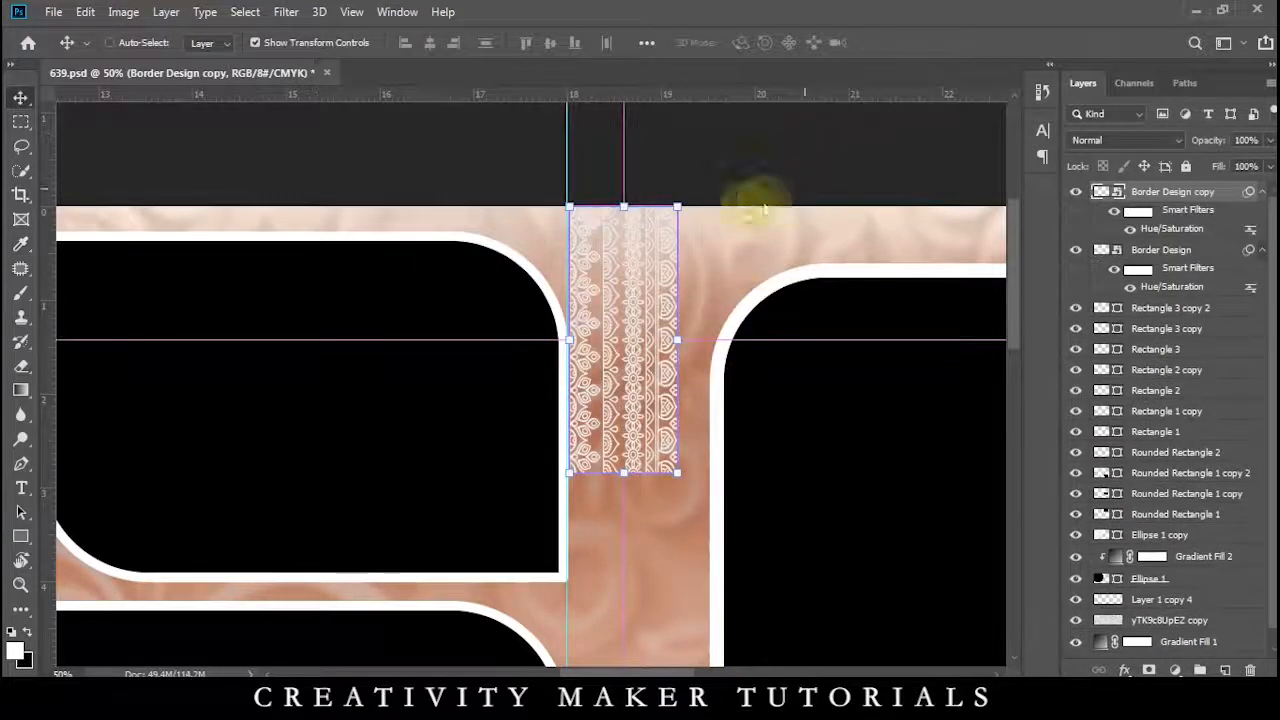
key(ctrl+t)
click(657, 286)
drag(649, 294, 657, 529)
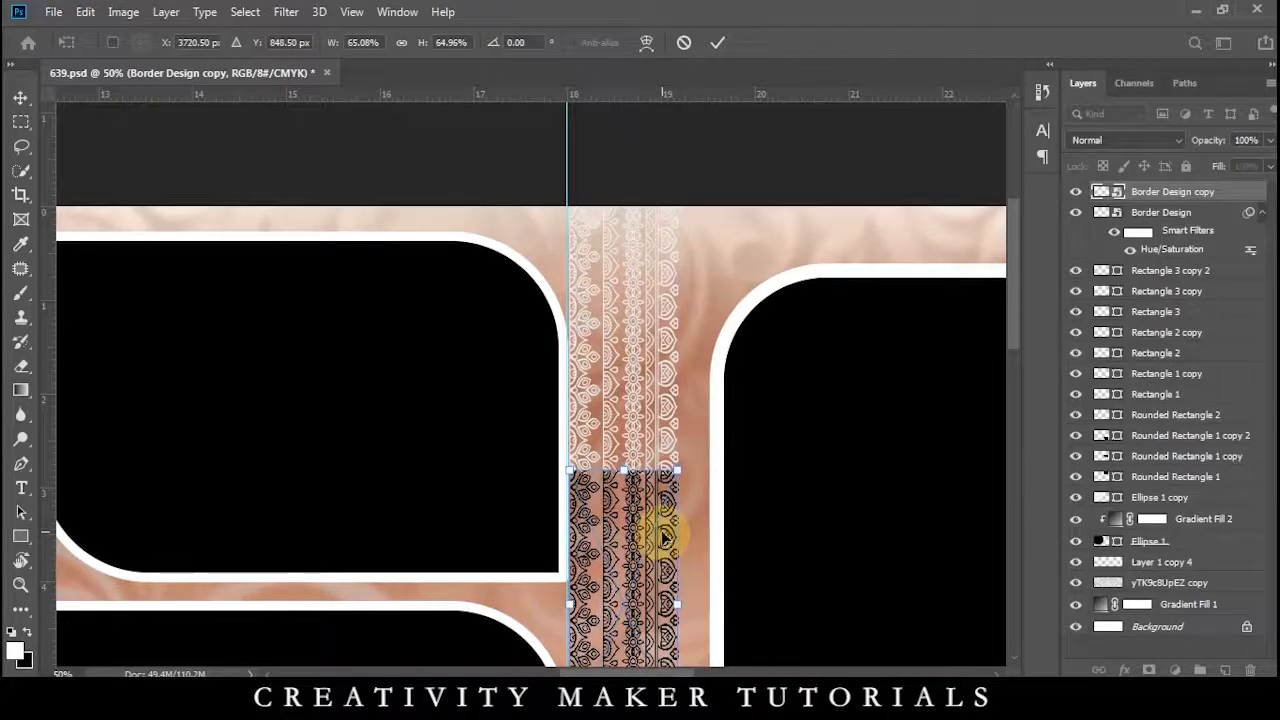
key(Return)
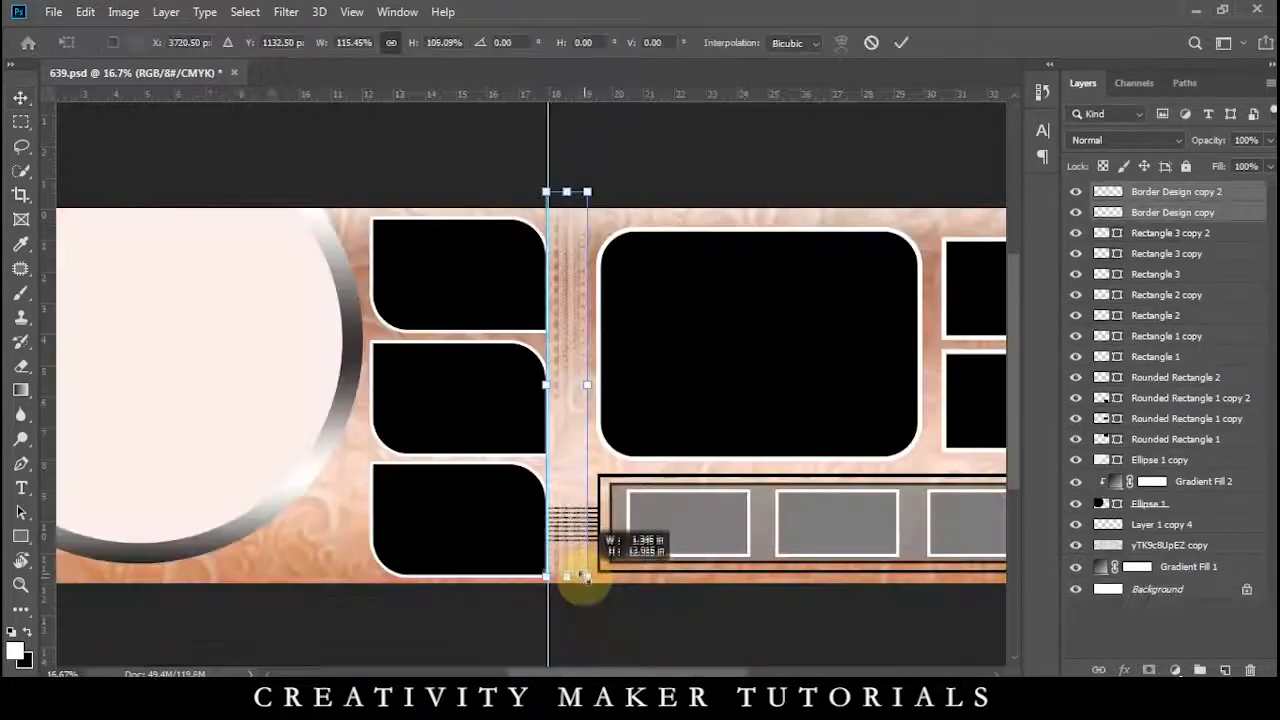
drag(585, 577, 575, 586)
key(Return)
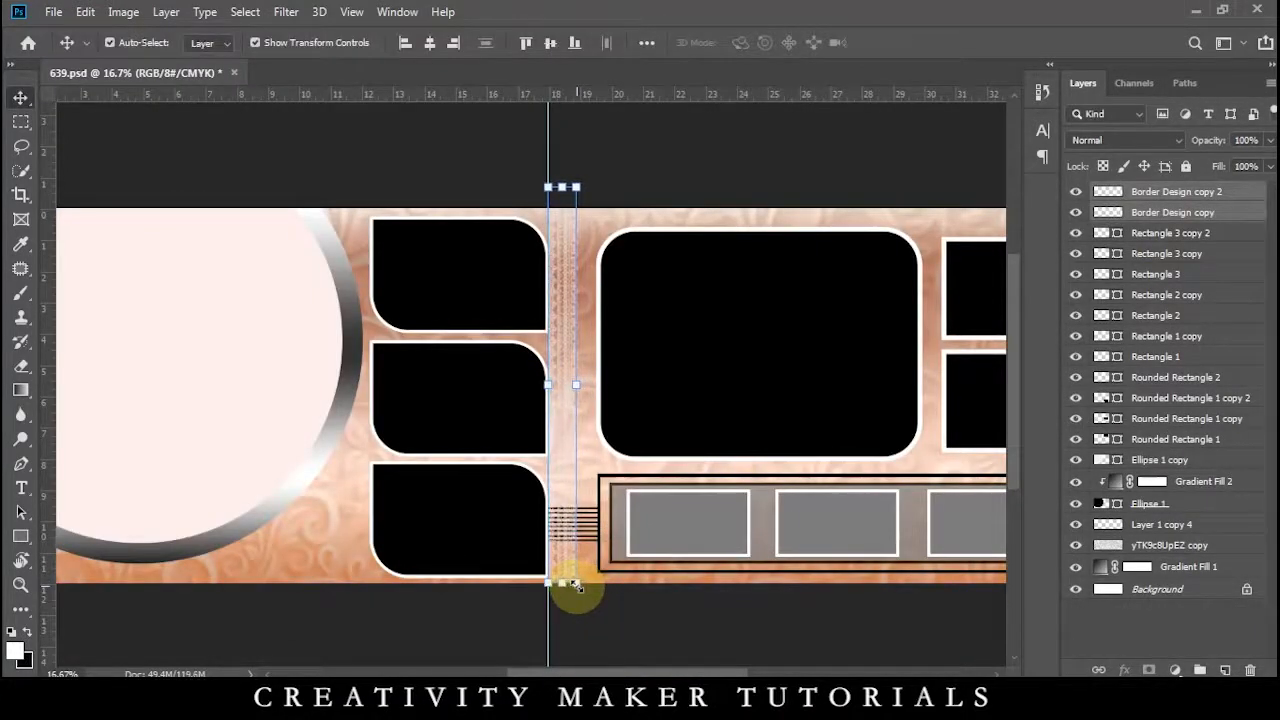
Widen the gaps in the column of three rounded frames by moving the lowest frame down and the uppermost frame up
scroll(611, 523, up, 1)
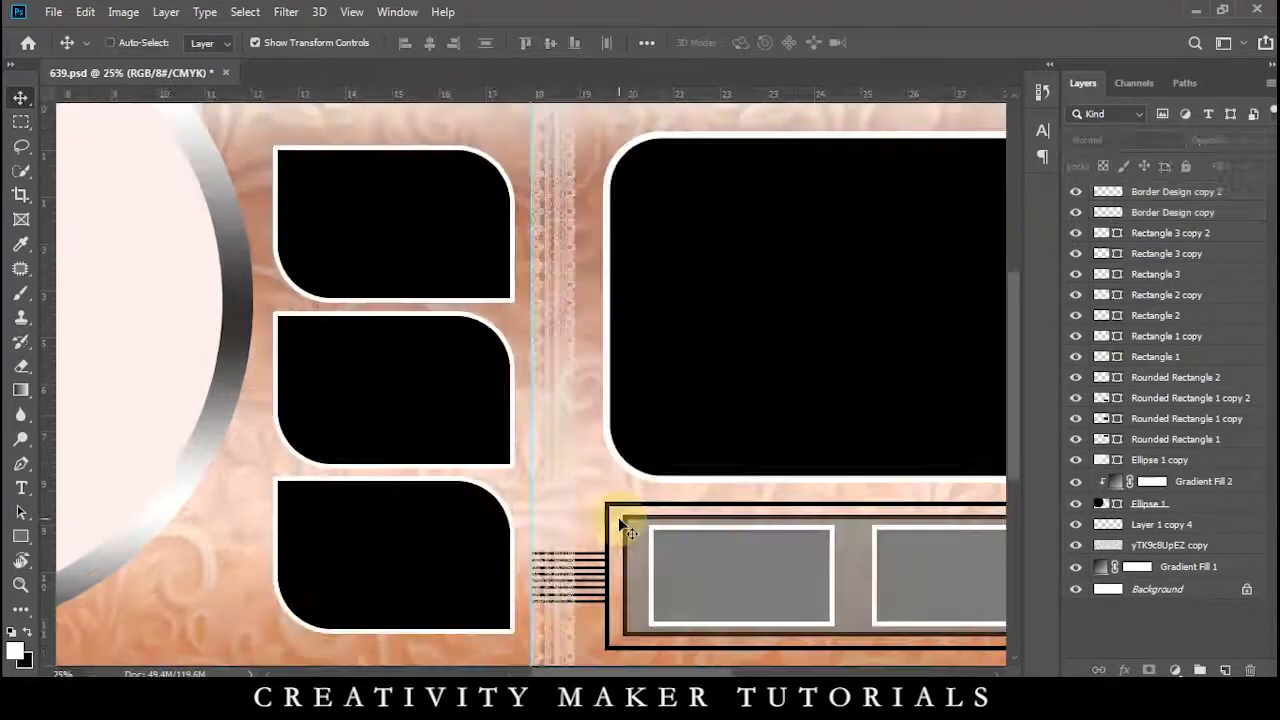
click(405, 585)
drag(395, 523, 397, 536)
click(385, 237)
drag(385, 237, 386, 214)
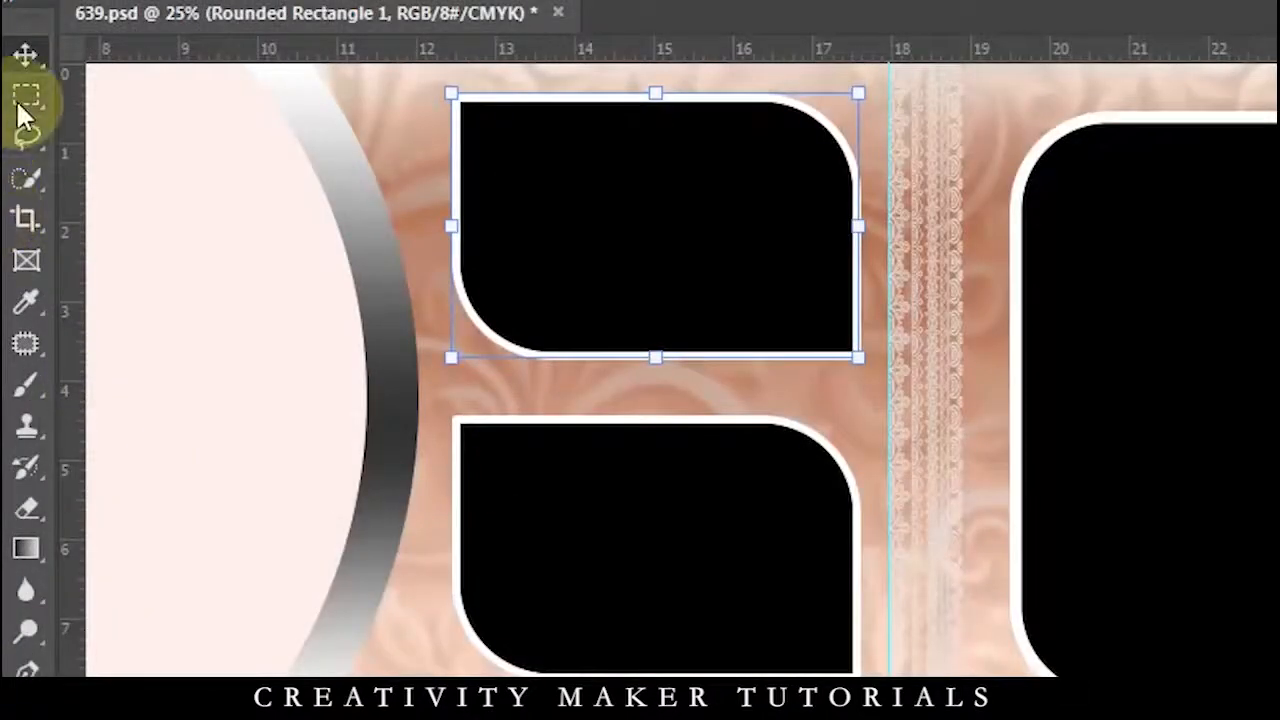
Make a small white dash on a new layer in the gap between the first and second rounded frames
click(24, 97)
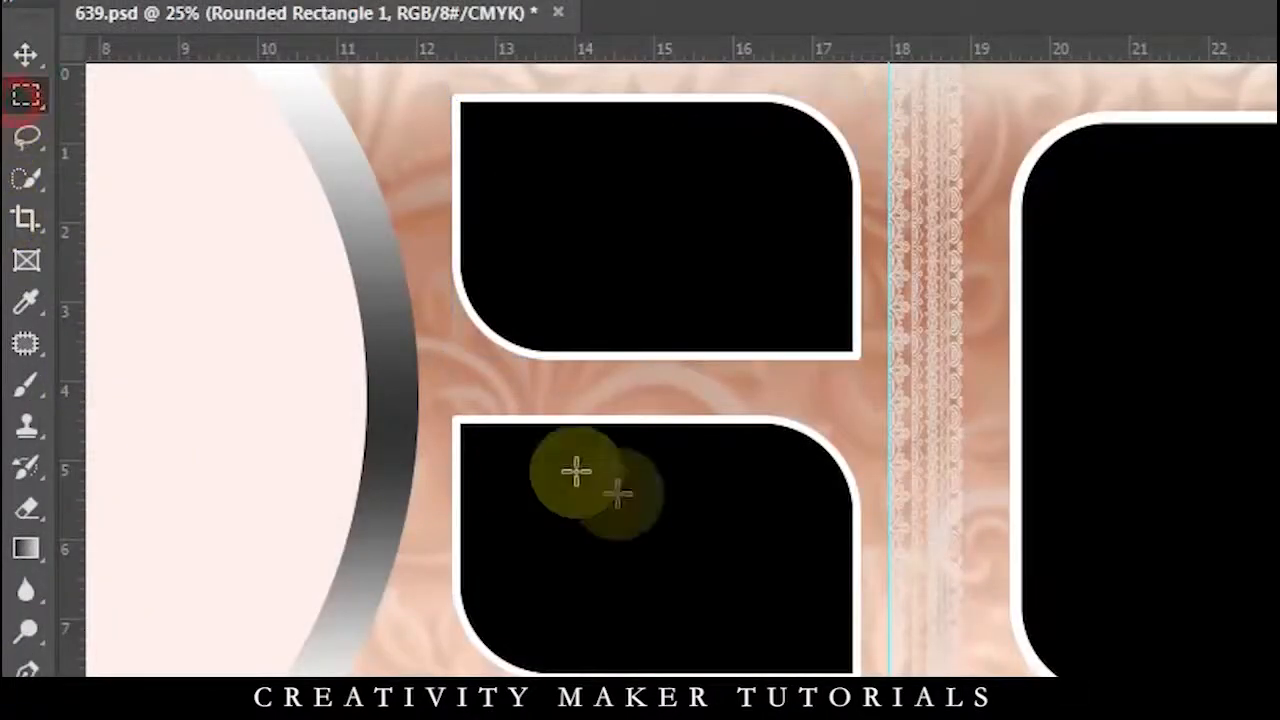
drag(437, 369, 484, 378)
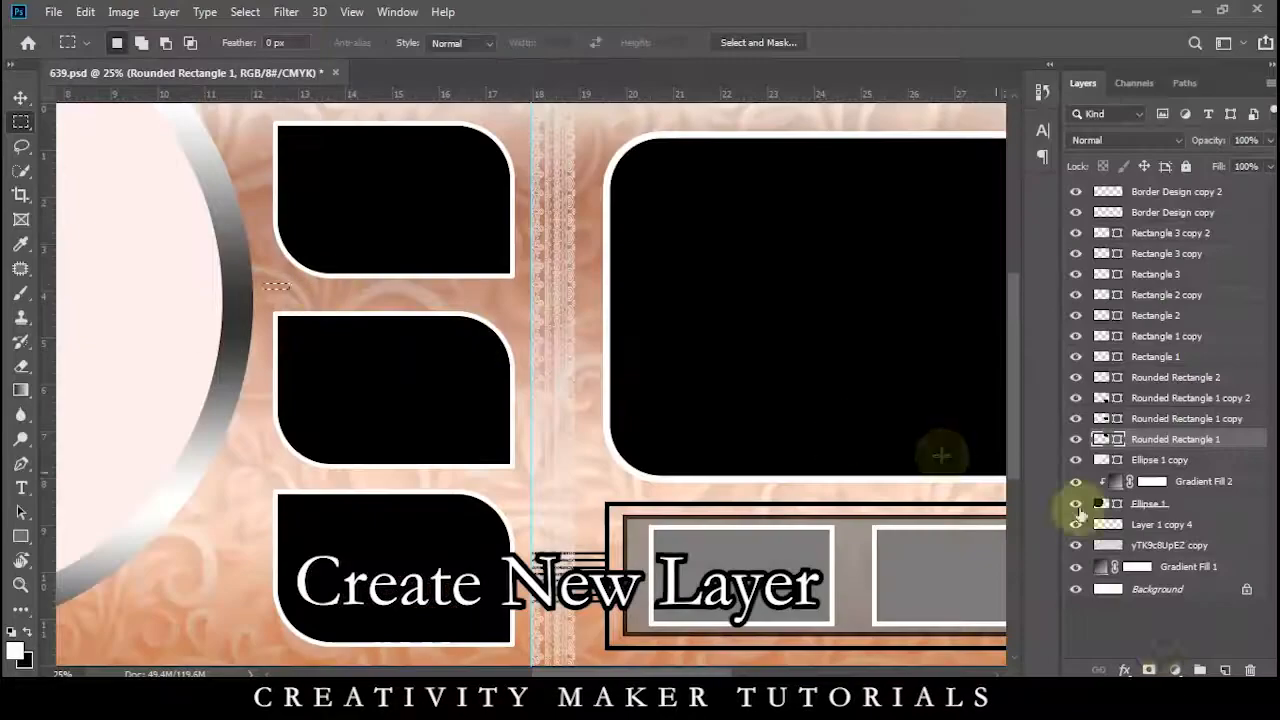
click(1225, 669)
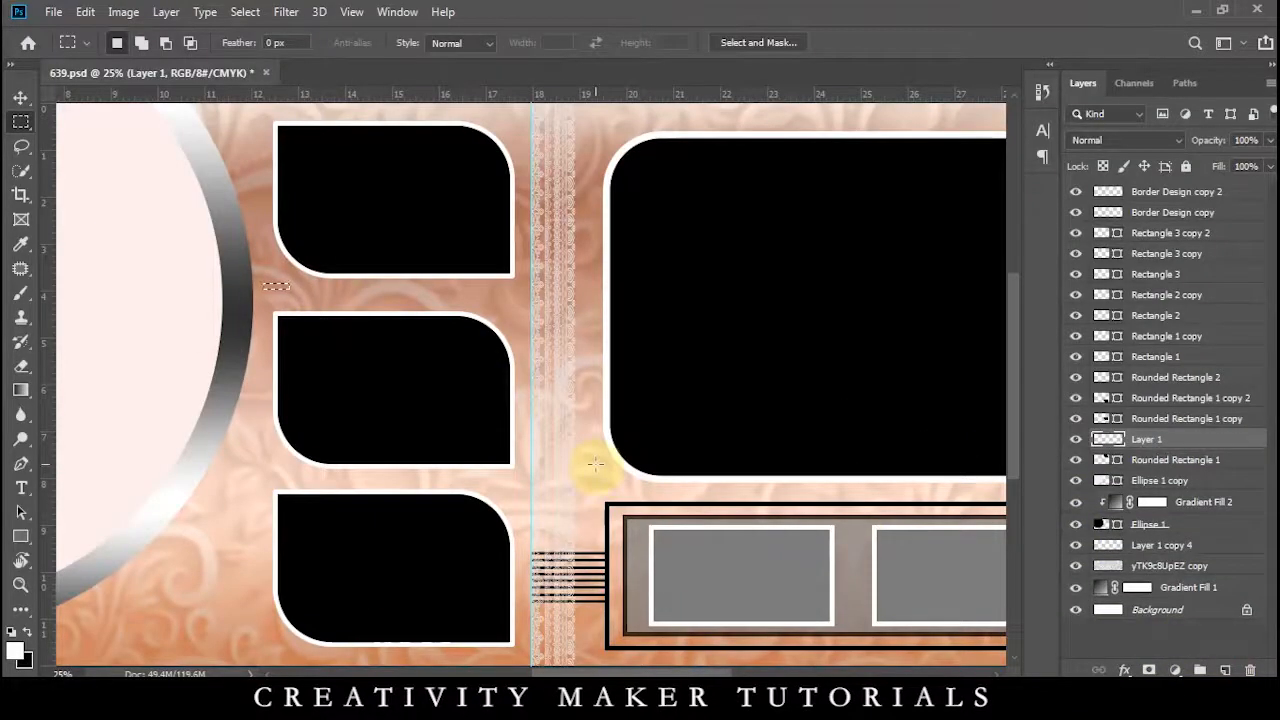
key(ctrl+BackSpace)
key(ctrl+d)
key(ctrl+plus)
key(ctrl+plus)
key(ctrl+plus)
key(ctrl+plus)
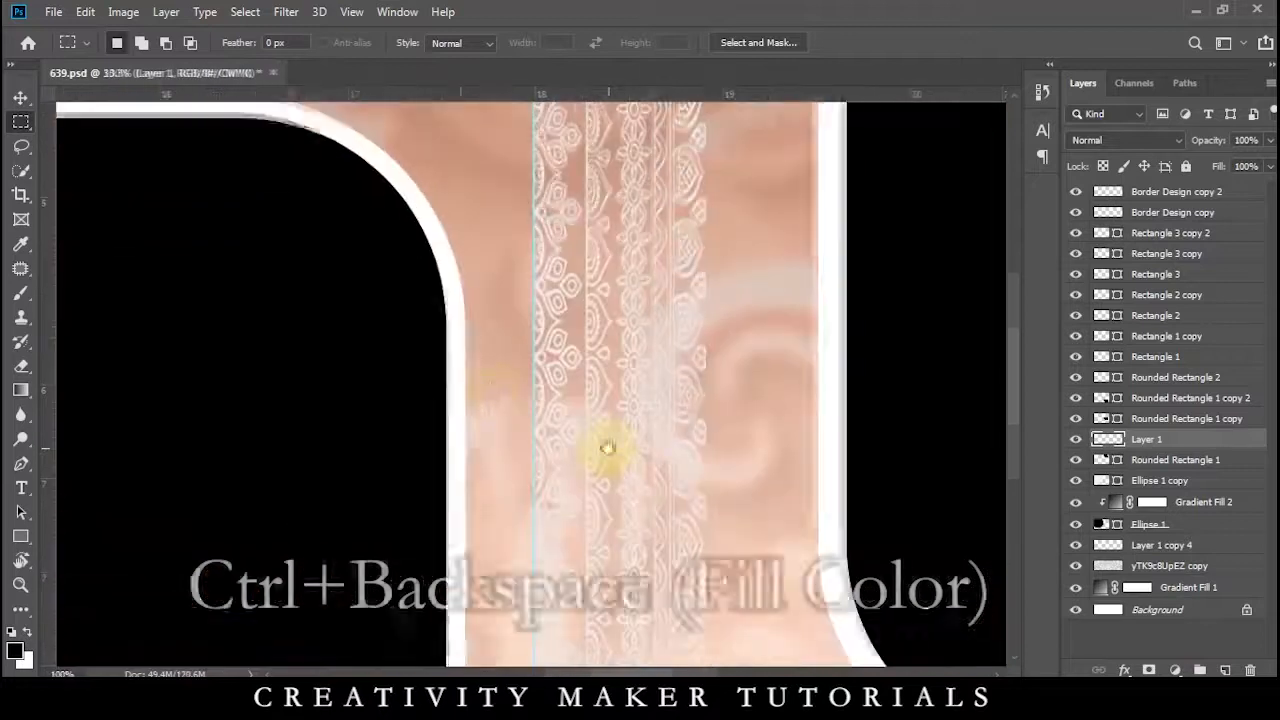
drag(360, 304, 779, 486)
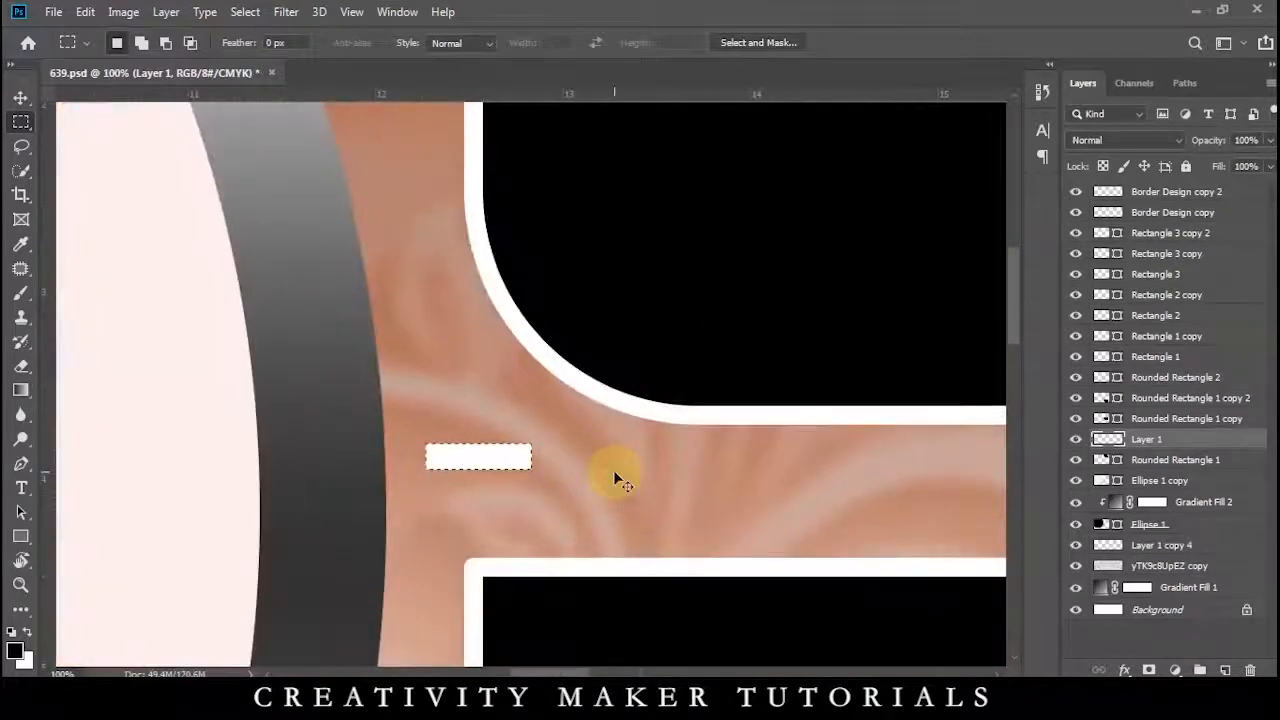
Duplicate the white dash into a horizontal row of six and merge the dashes into one layer
key(ctrl+j)
key(ctrl+t)
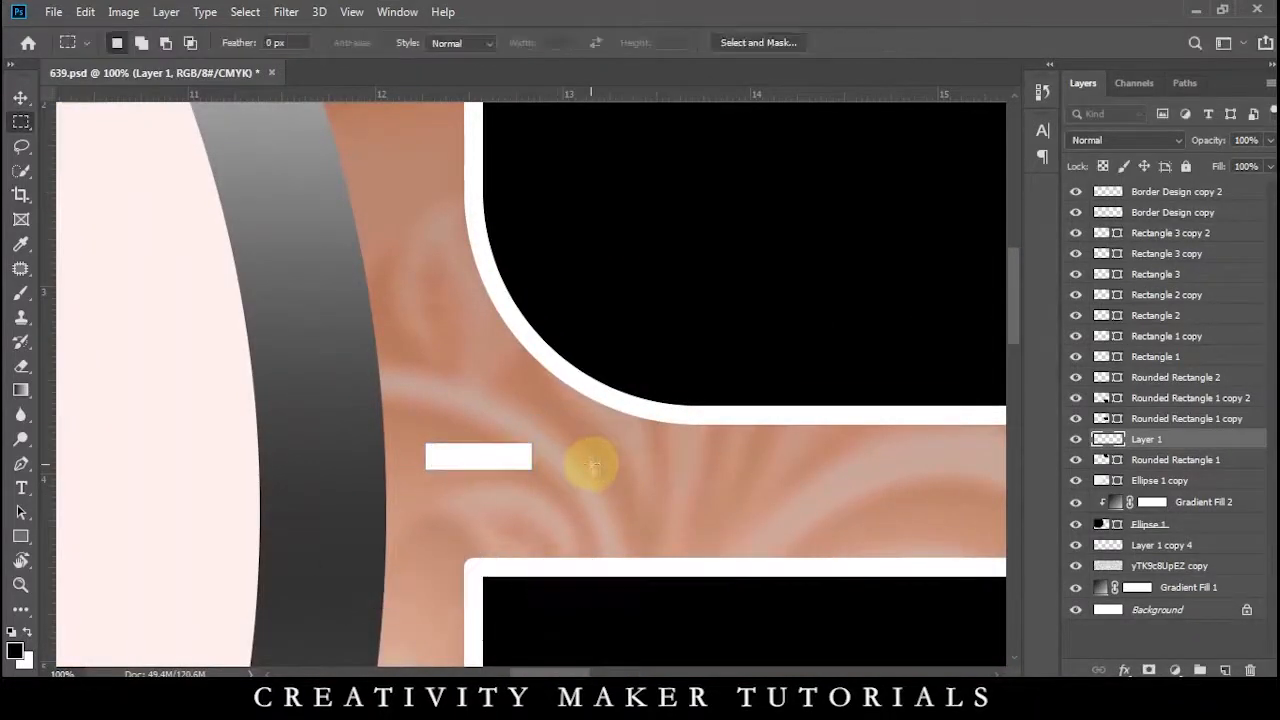
key(v)
drag(494, 455, 876, 468)
drag(951, 494, 760, 536)
drag(700, 498, 830, 500)
drag(830, 500, 940, 500)
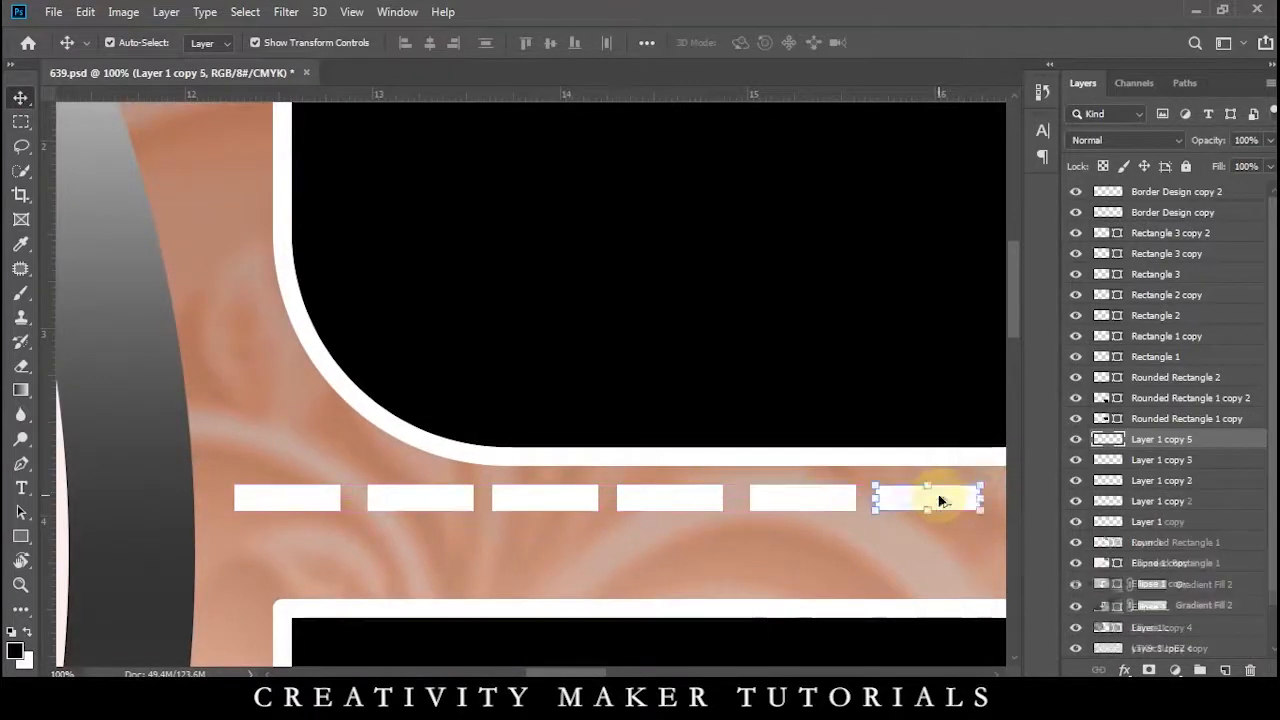
shift+click(1148, 542)
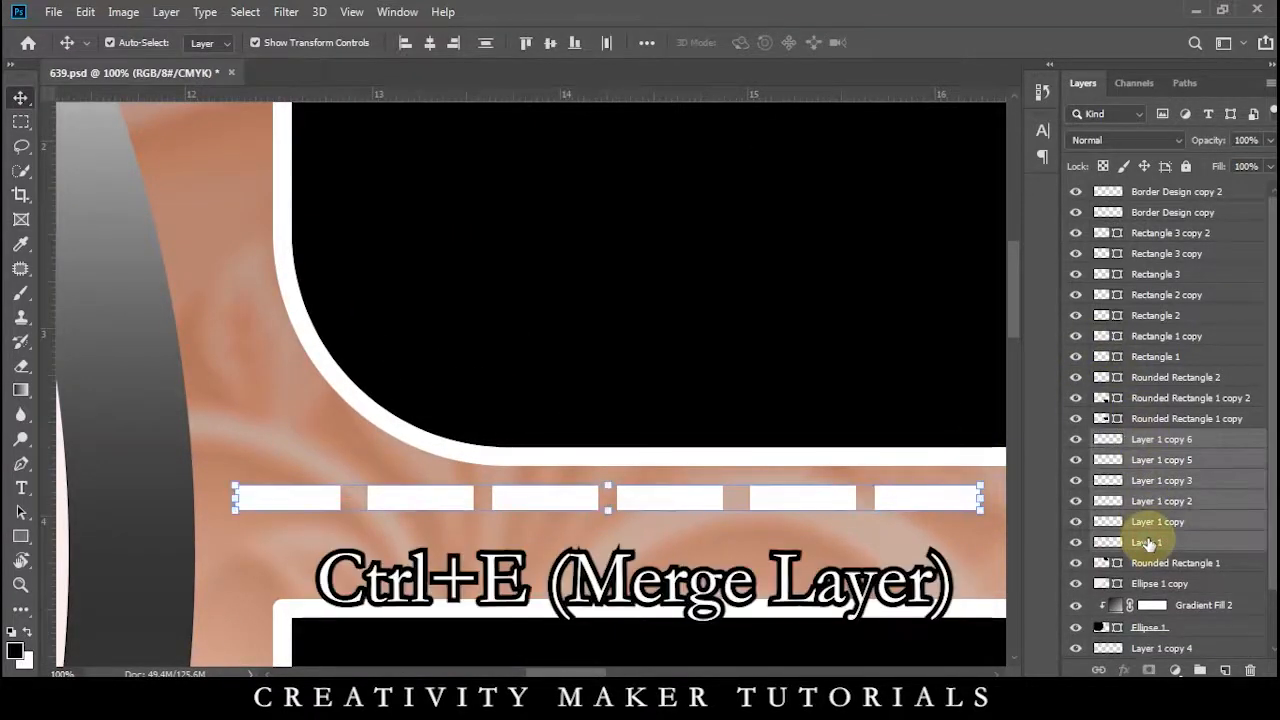
key(ctrl+e)
Duplicate the merged dash row and line the copy up at its right end to continue the dashed line
key(ctrl+minus)
key(ctrl+minus)
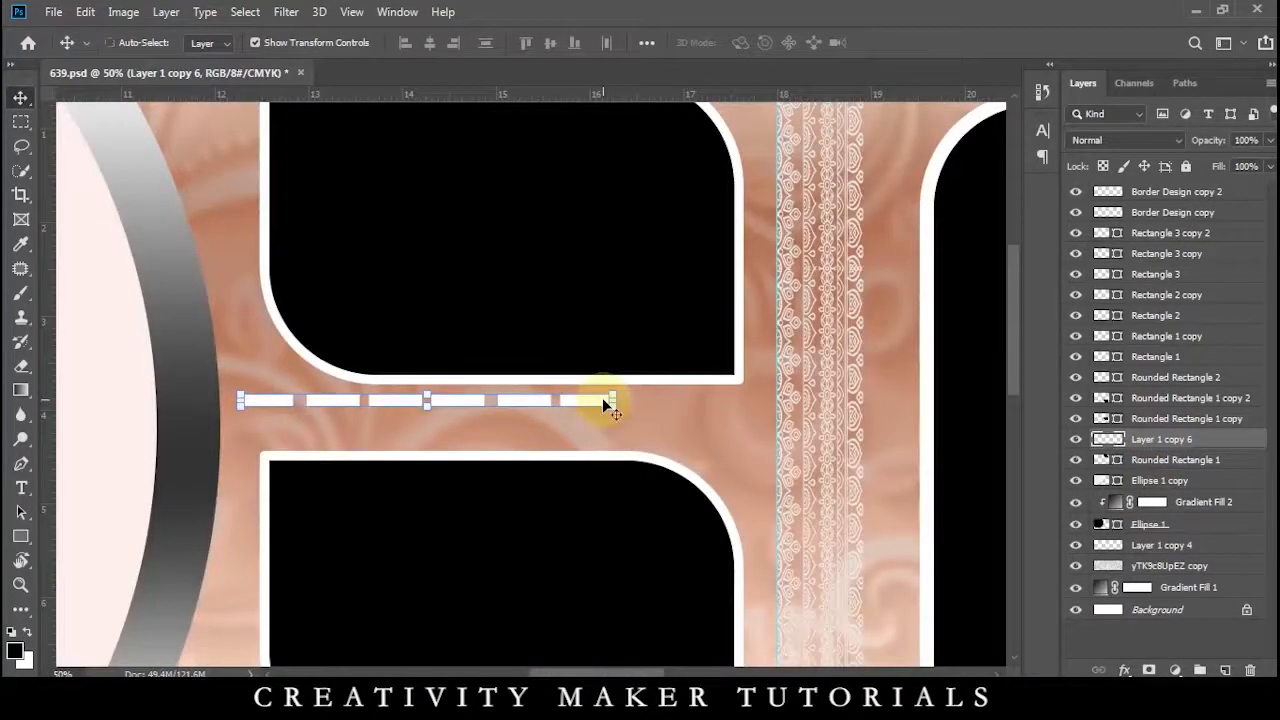
key(ctrl+j)
drag(602, 398, 914, 400)
key(ctrl+alt+t)
scroll(278, 388, up, 5)
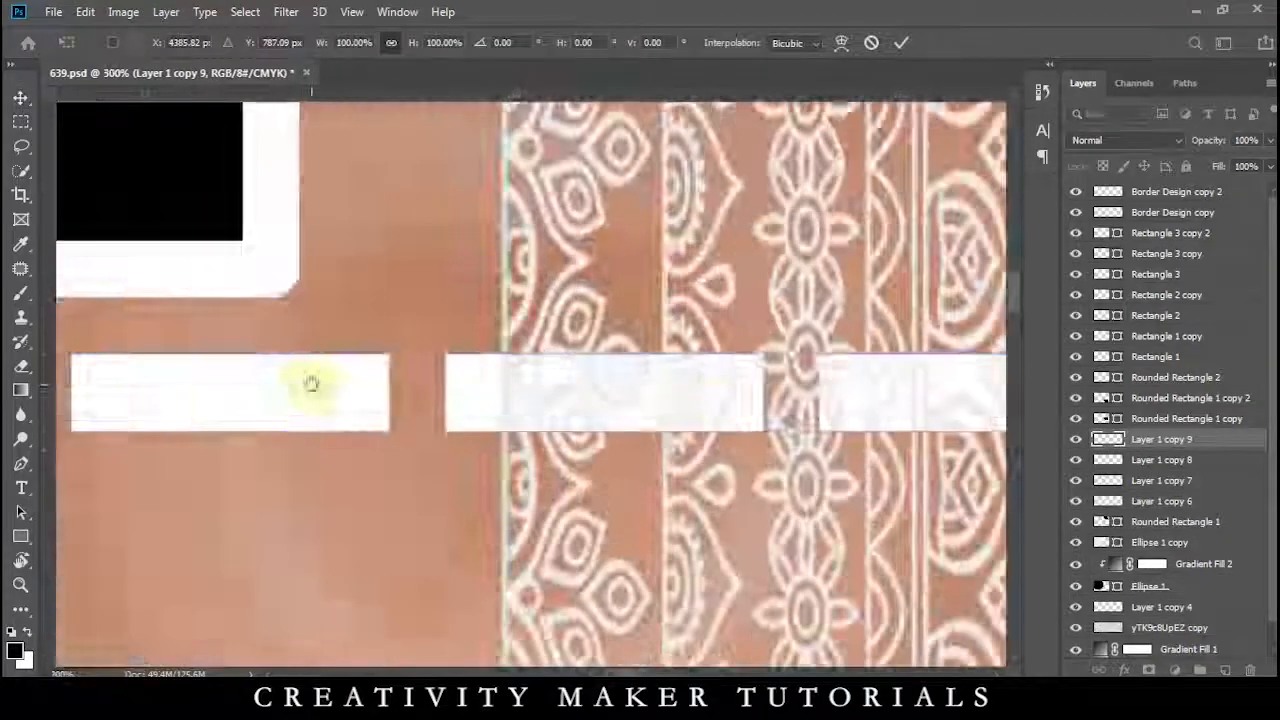
drag(594, 330, 617, 333)
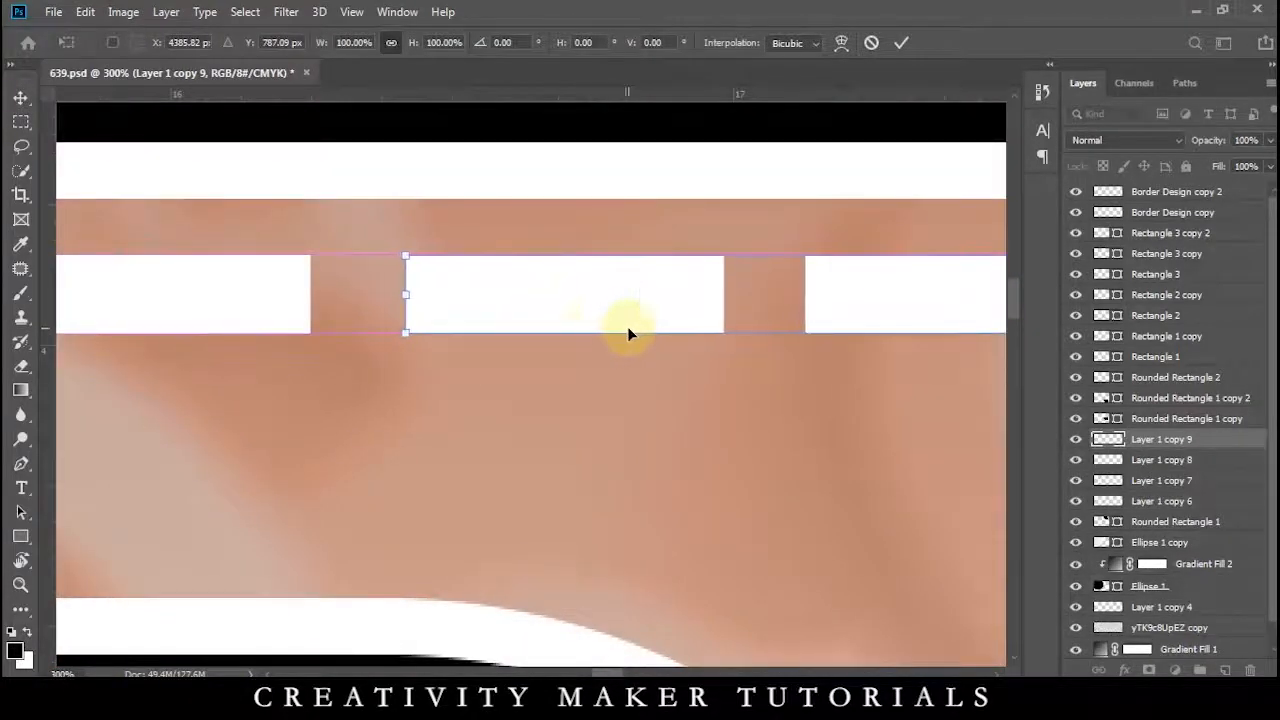
scroll(628, 326, down, 6)
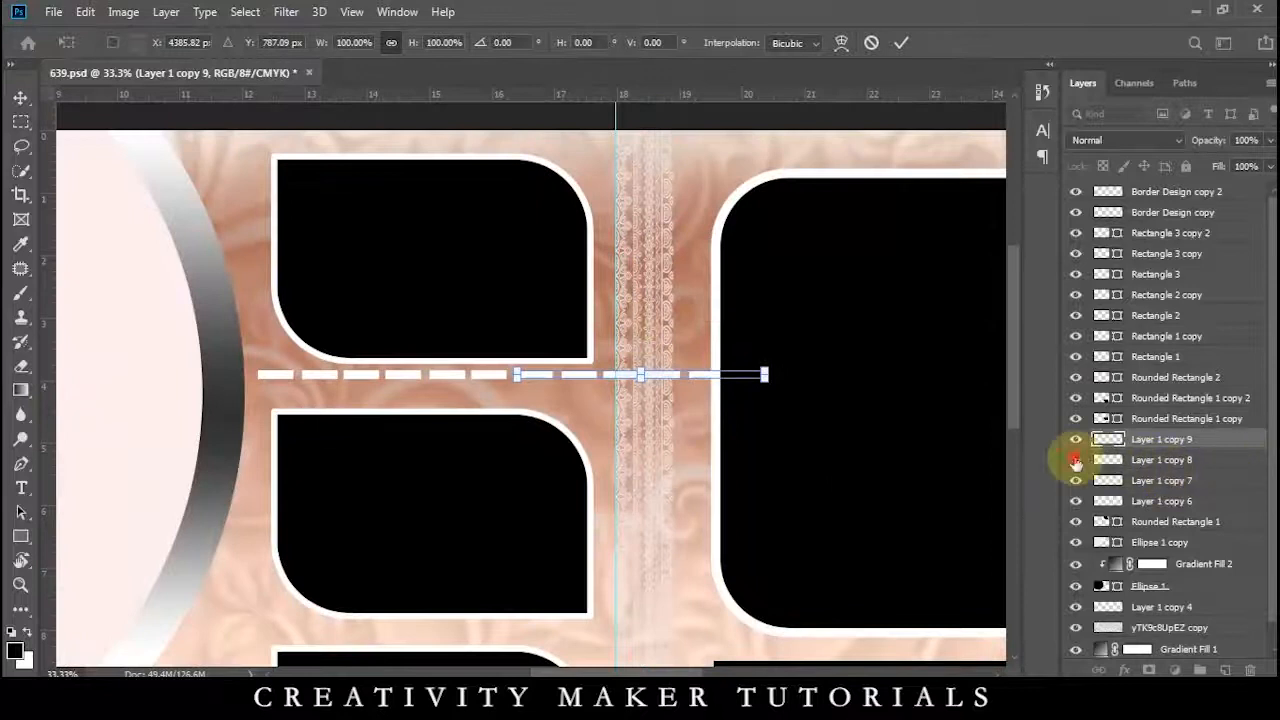
Hide and remove the two surplus dash row copies and merge the remaining rows into one dashed line layer
click(1075, 462)
shift+click(1079, 482)
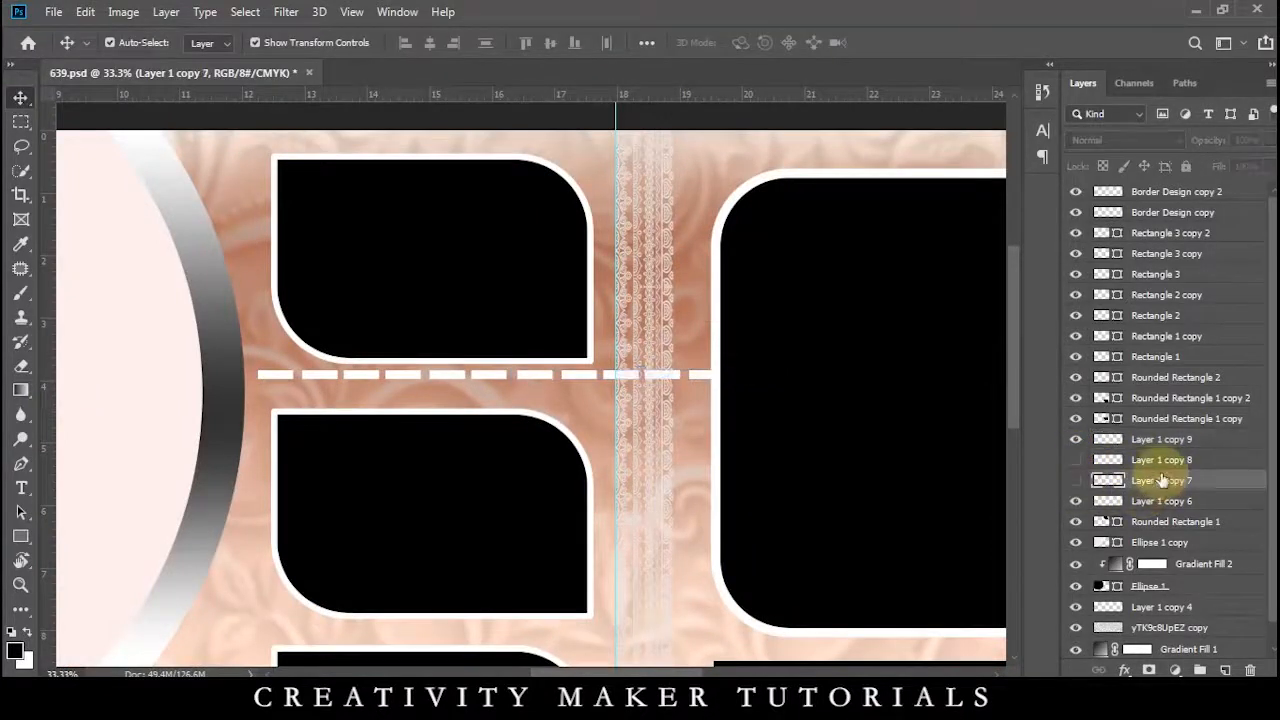
key(ctrl+e)
shift+click(1155, 465)
key(ctrl+e)
Narrow the dashed line to roughly the frames' width and centre it in the gap between the first and second rounded frames
drag(777, 377, 620, 400)
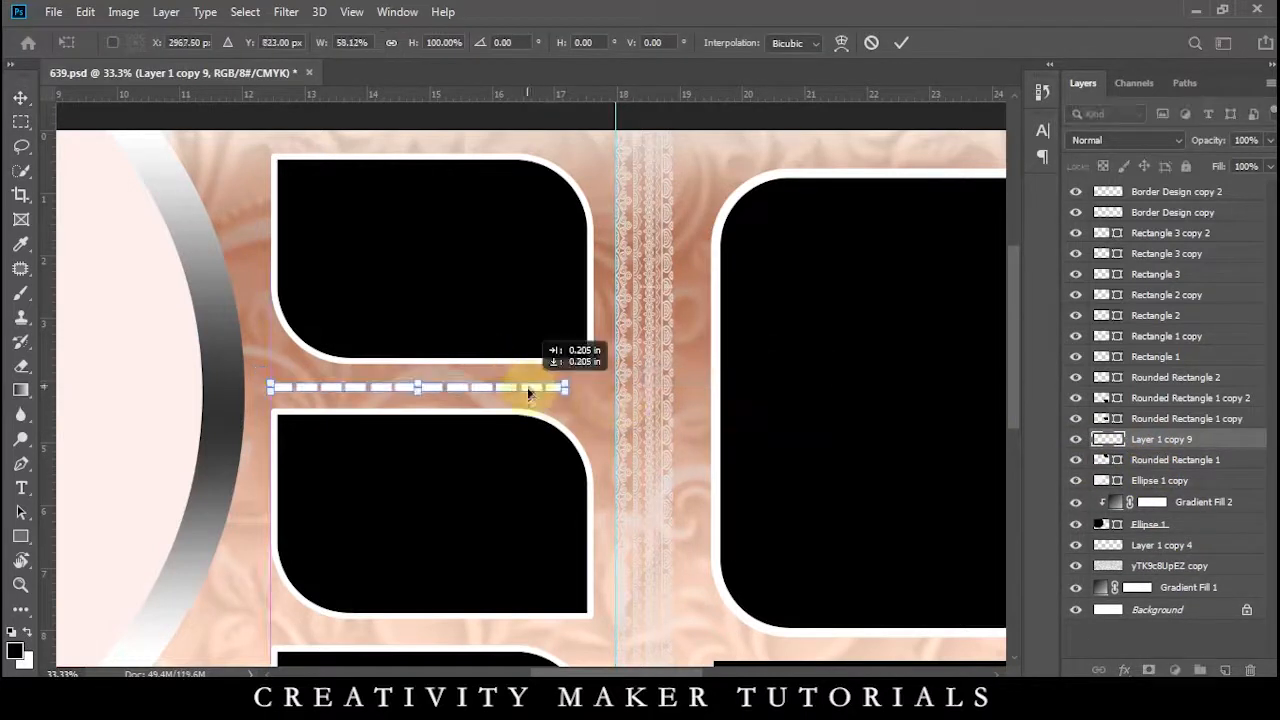
key(Return)
scroll(528, 386, up, 3)
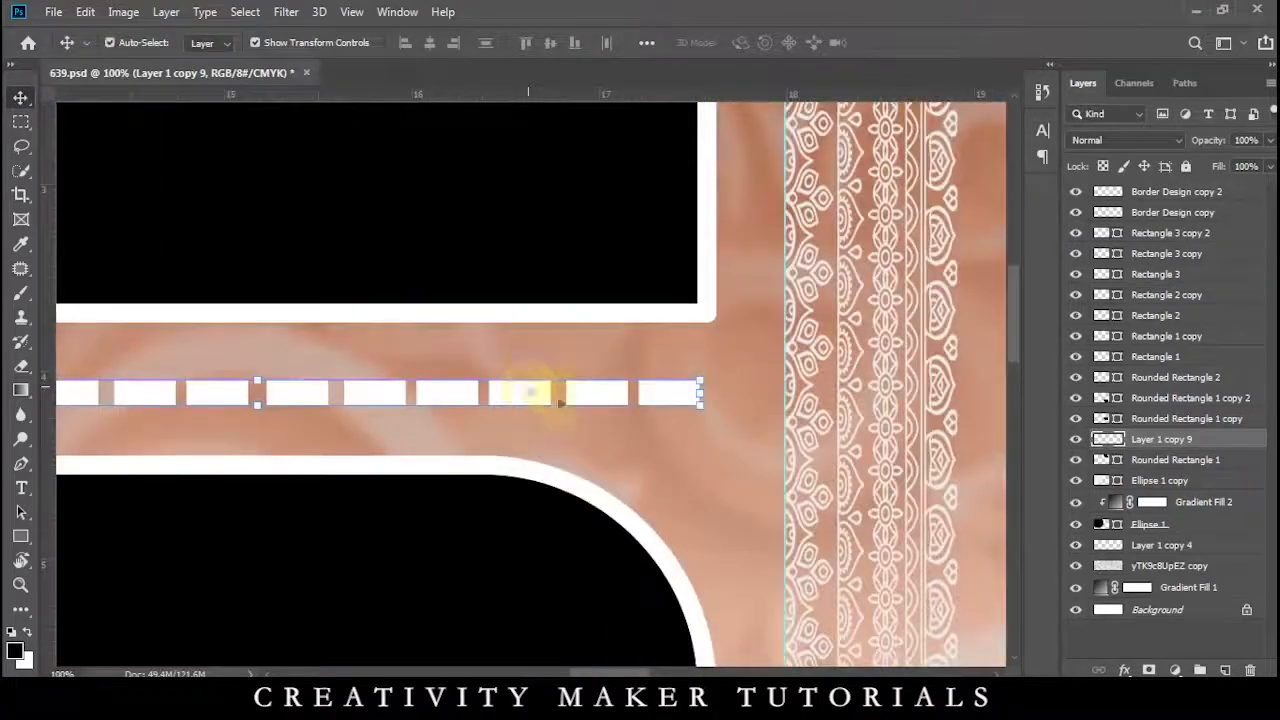
key(ctrl+alt+t)
drag(694, 391, 749, 397)
Duplicate the dashed line down into the gap between the second and third rounded frames
scroll(614, 380, down, 4)
drag(621, 382, 630, 572)
key(Return)
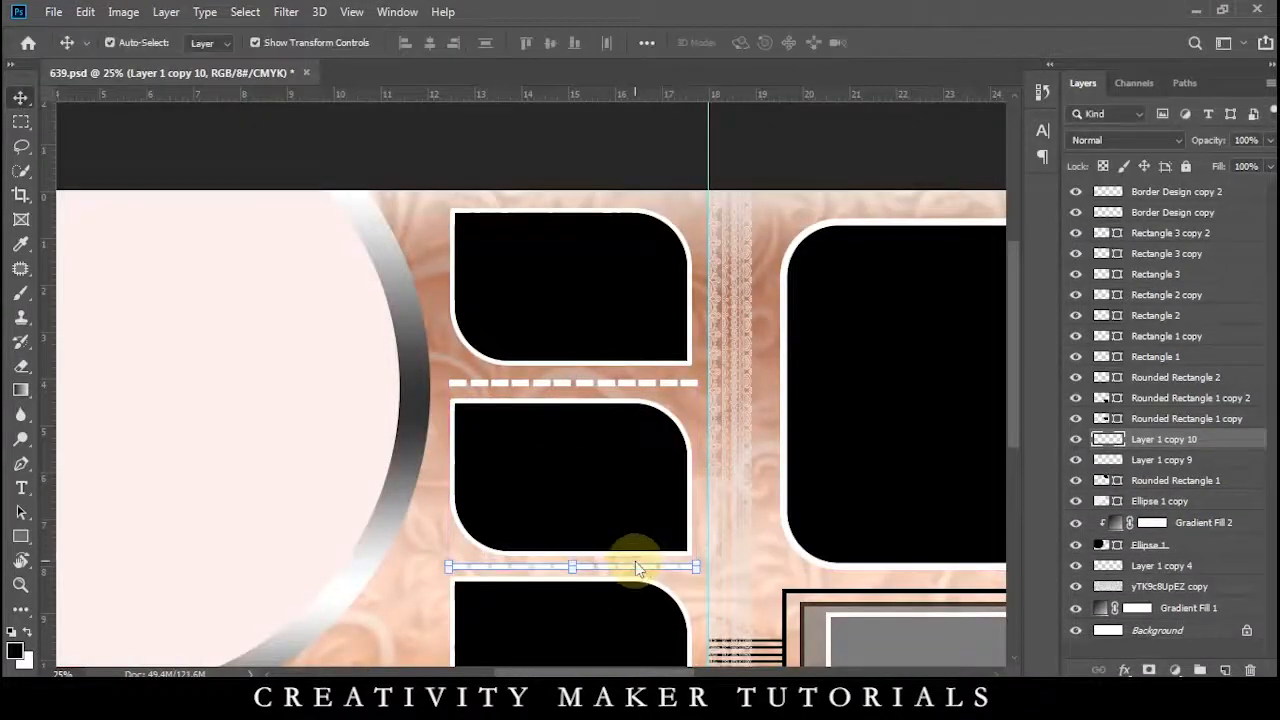
Place the design image at the page's upper edge against the left side of the centre guide and turn it white with Hue/Saturation
scroll(634, 560, down, 2)
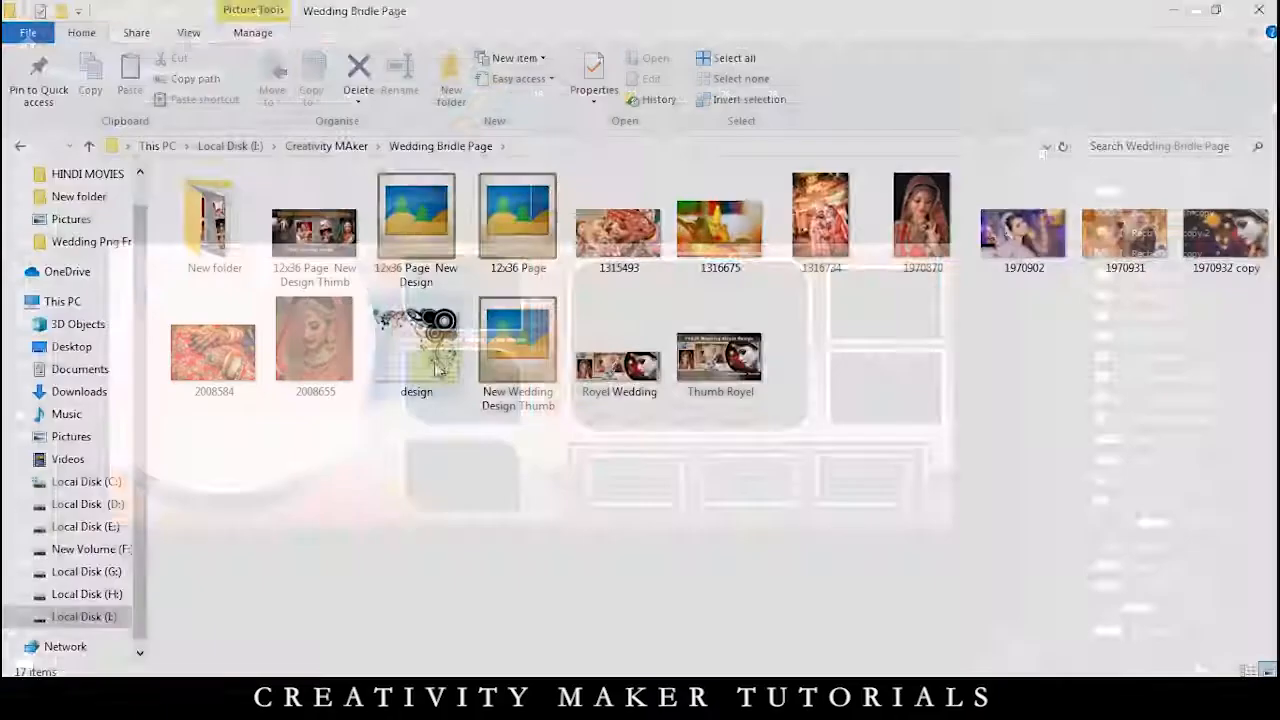
drag(443, 329, 690, 322)
scroll(519, 259, up, 3)
key(Return)
key(ctrl+u)
click(800, 134)
Move the design layer down the stack to just above Gradient Fill 1 and lower its opacity to 70%
key(ctrl+bracketleft)
key(ctrl+bracketleft)
key(ctrl+bracketleft)
key(ctrl+bracketleft)
key(ctrl+bracketleft)
key(ctrl+bracketleft)
key(ctrl+bracketleft)
key(ctrl+bracketleft)
key(ctrl+bracketleft)
key(ctrl+bracketleft)
key(ctrl+bracketleft)
key(ctrl+bracketleft)
key(ctrl+bracketleft)
key(ctrl+bracketleft)
key(ctrl+bracketleft)
key(ctrl+bracketleft)
key(ctrl+bracketleft)
key(ctrl+bracketleft)
key(ctrl+bracketleft)
key(ctrl+bracketleft)
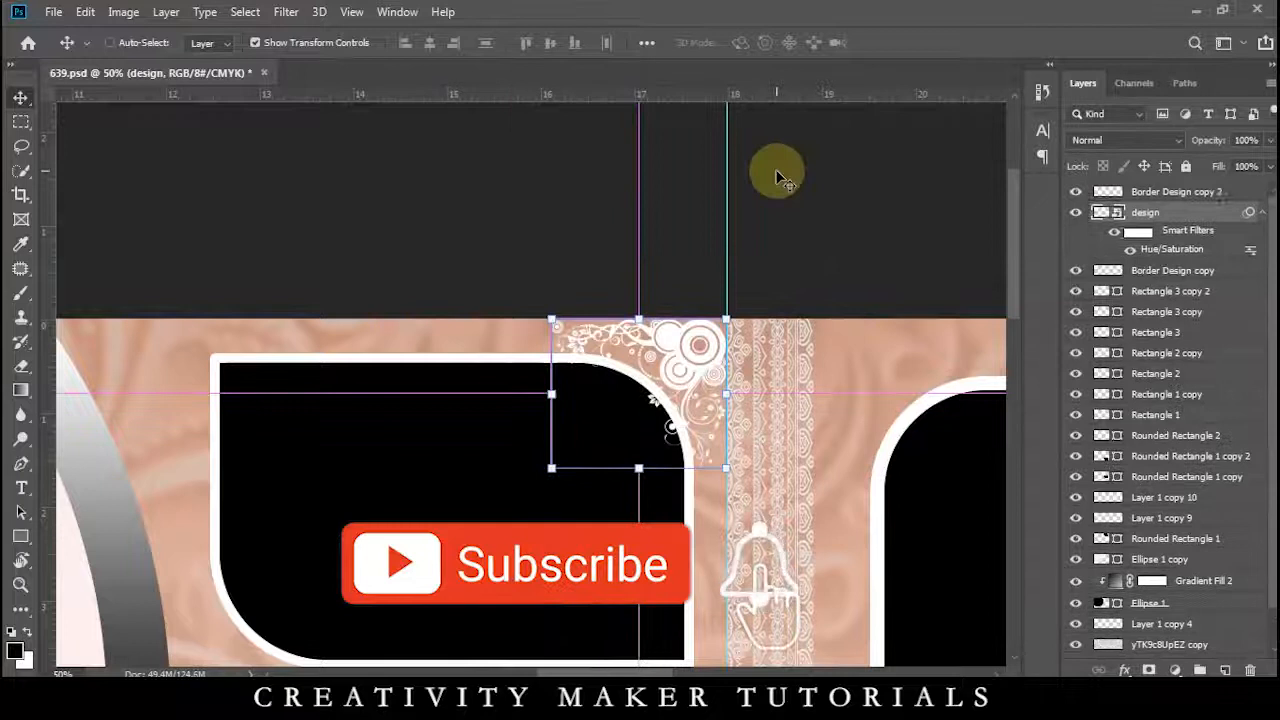
key(ctrl+bracketright)
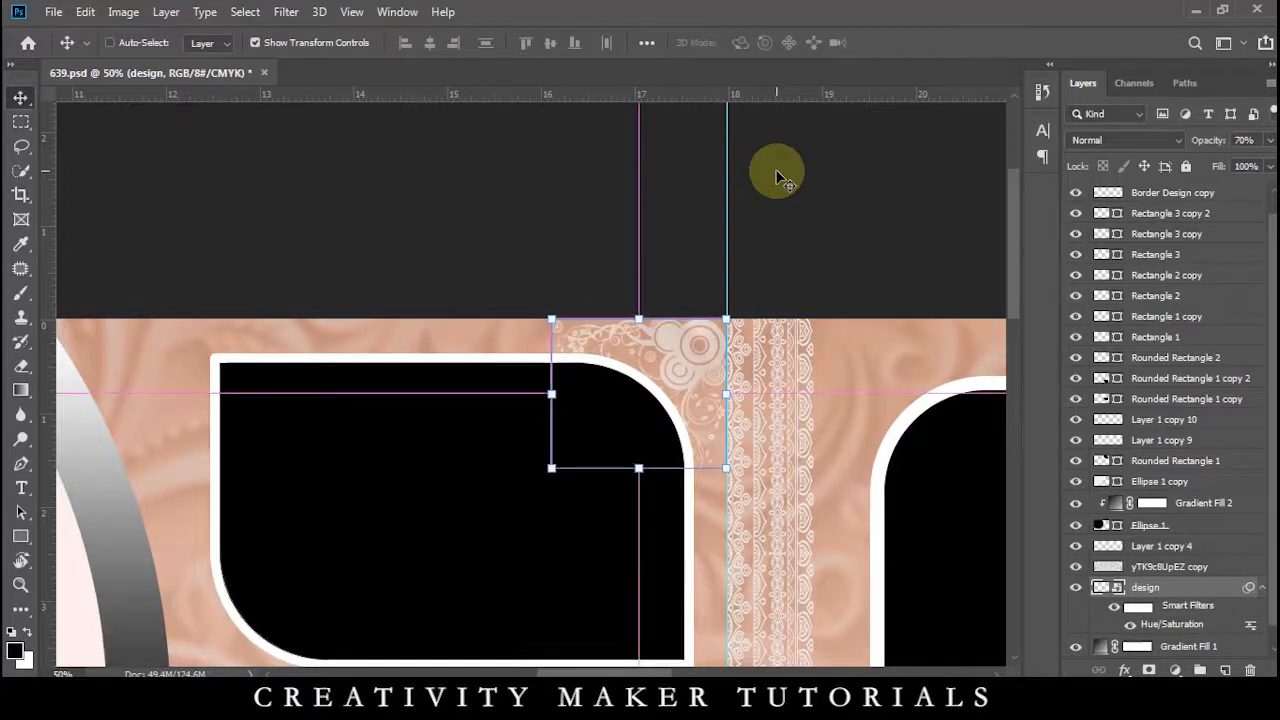
Duplicate the corner design, rotate the copy 180 degrees and place it in the page's lower-left corner
key(ctrl+minus)
key(ctrl+minus)
key(ctrl+minus)
key(ctrl+minus)
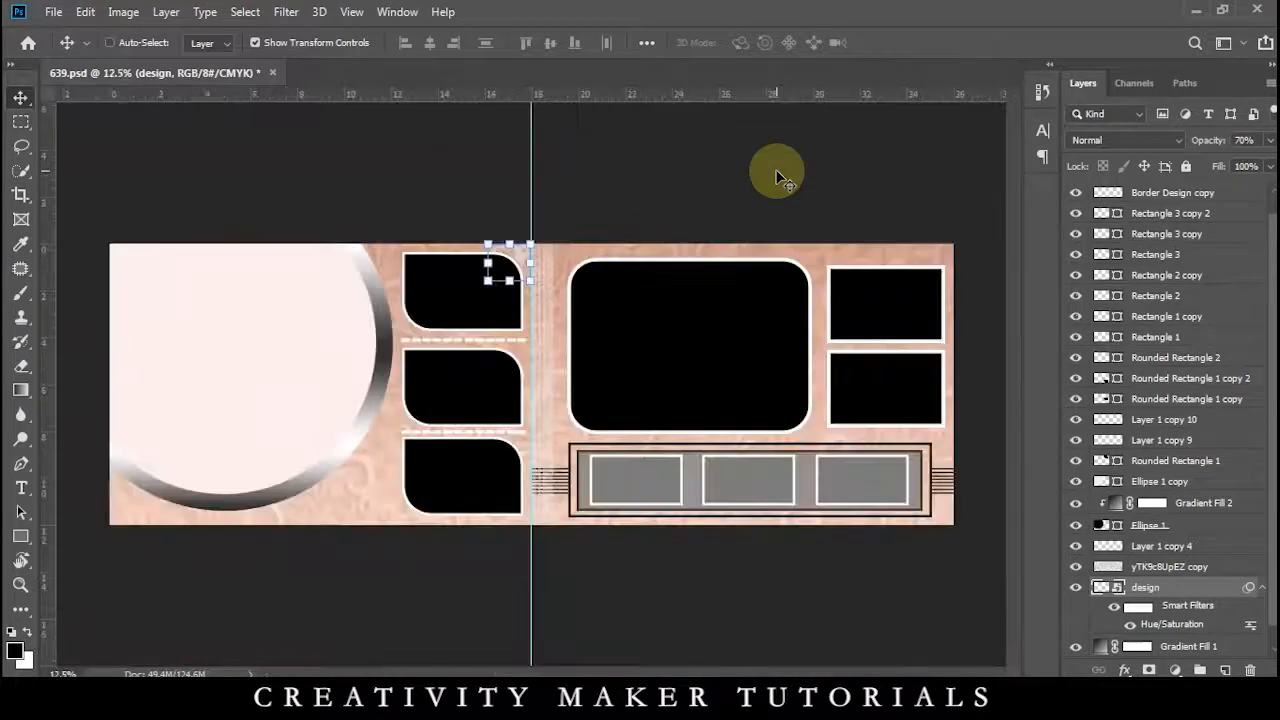
key(ctrl+t)
key(Return)
drag(520, 270, 985, 380)
key(ctrl+plus)
key(ctrl+plus)
key(ctrl+plus)
key(ctrl+plus)
drag(644, 453, 458, 450)
drag(853, 549, 629, 305)
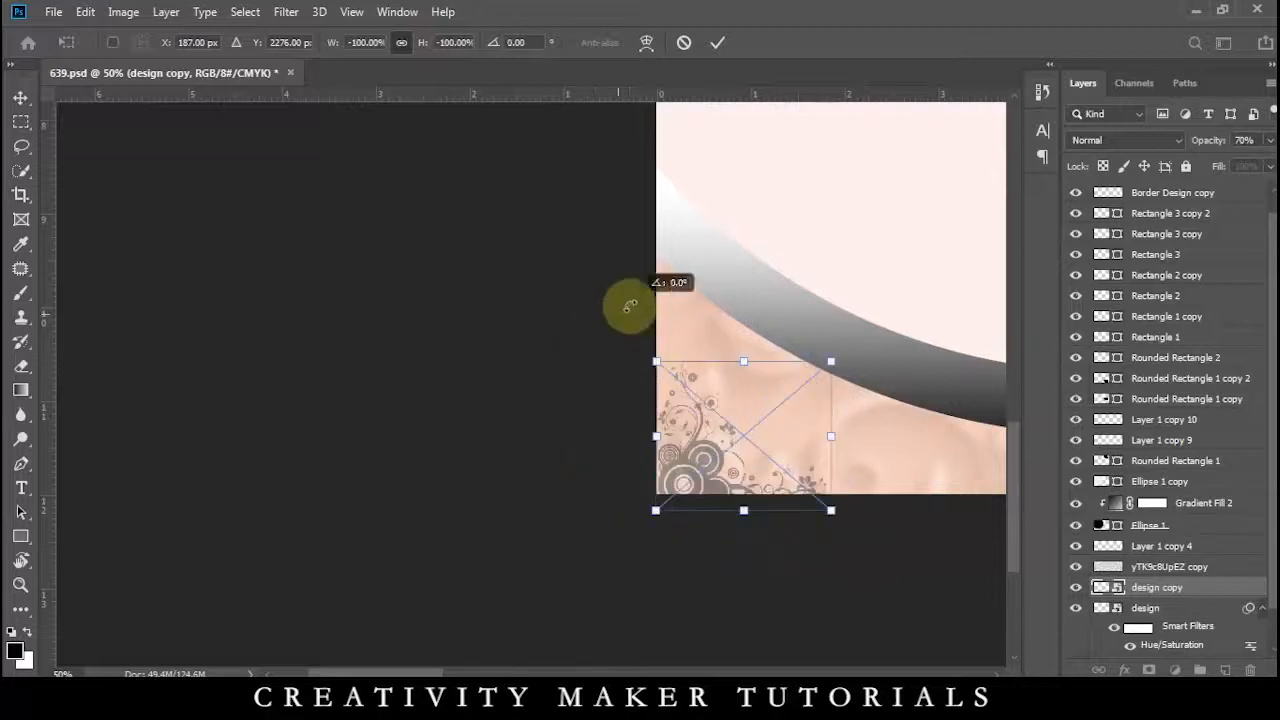
key(Return)
Nudge the rotated corner design up until its lower edge sits flush with the page's lower edge
key(Up)
key(Up)
key(Up)
key(Up)
key(Up)
key(Up)
key(Up)
key(Up)
key(Up)
key(Up)
key(Up)
key(Up)
key(Up)
key(Up)
key(Up)
key(Up)
key(Up)
key(Up)
key(Up)
key(Up)
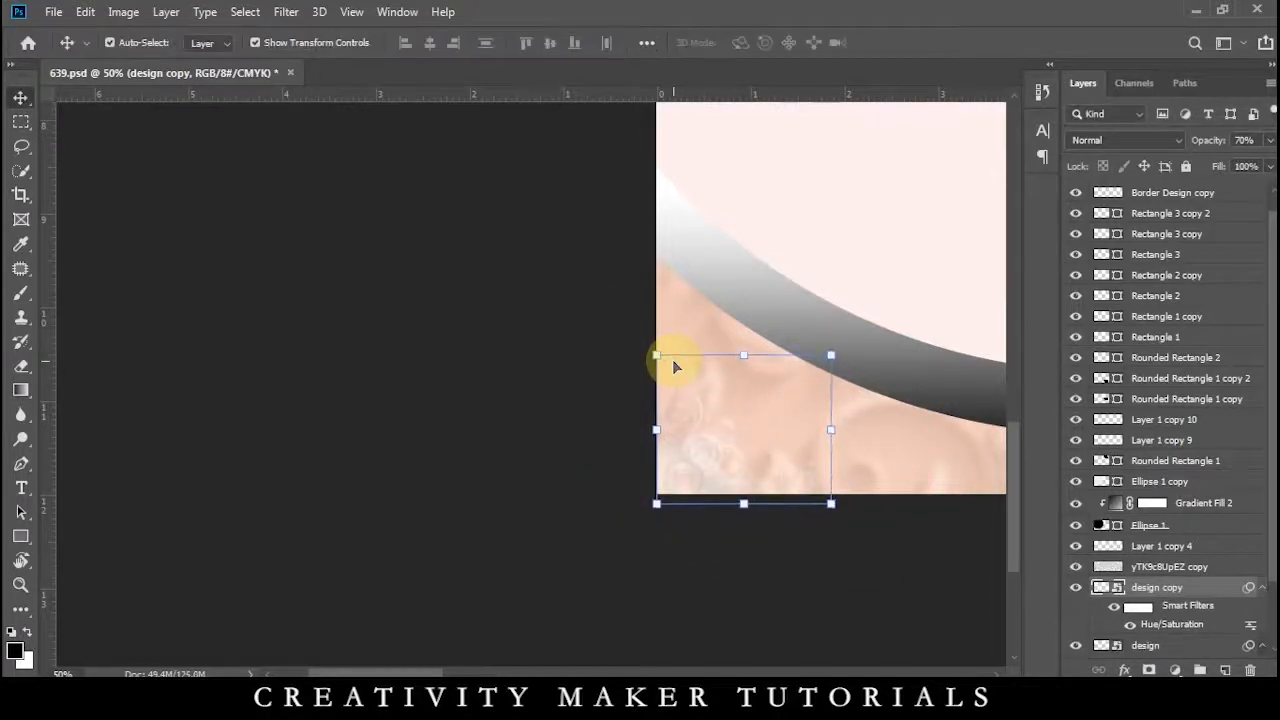
key(Up)
key(Up)
key(Up)
key(Up)
key(Up)
key(Up)
key(Up)
key(Up)
key(Up)
key(Up)
key(Up)
key(Up)
key(Up)
key(Up)
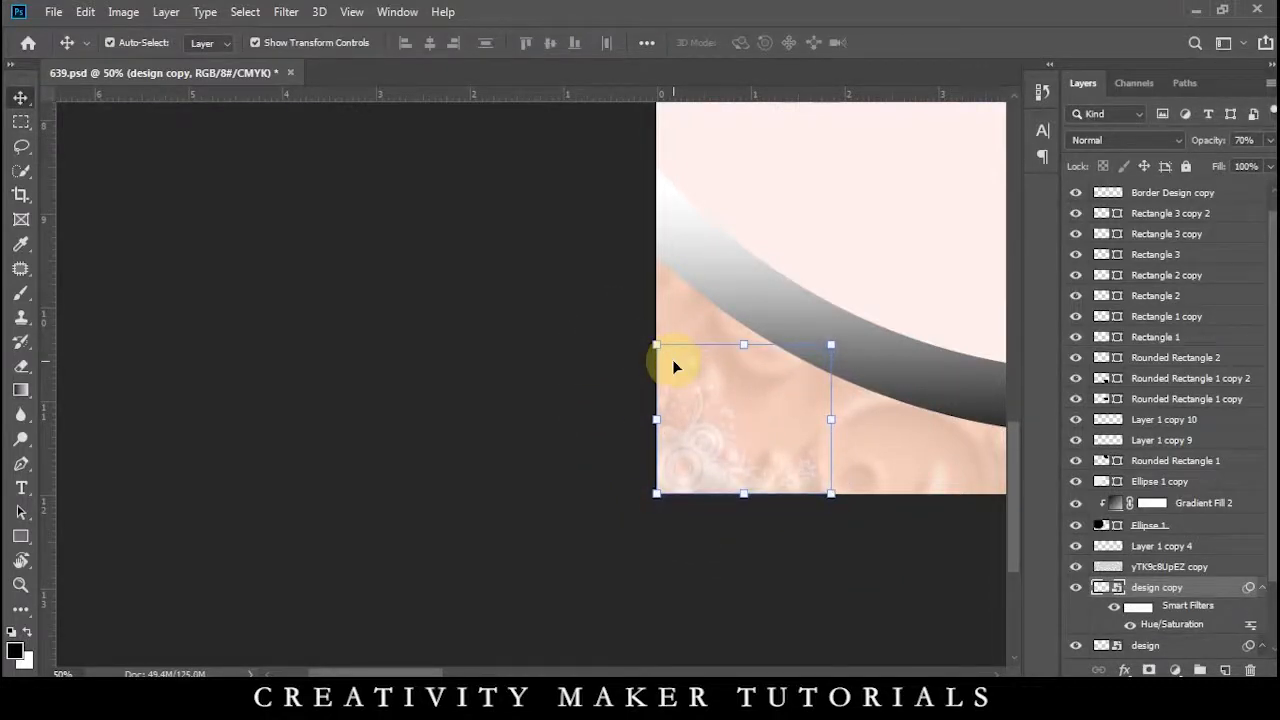
Place photo 1317062 from the Wedding Png Frame folder over the large circle and scale it to about 75%
key(ctrl+minus)
key(ctrl+minus)
key(ctrl+minus)
key(ctrl+minus)
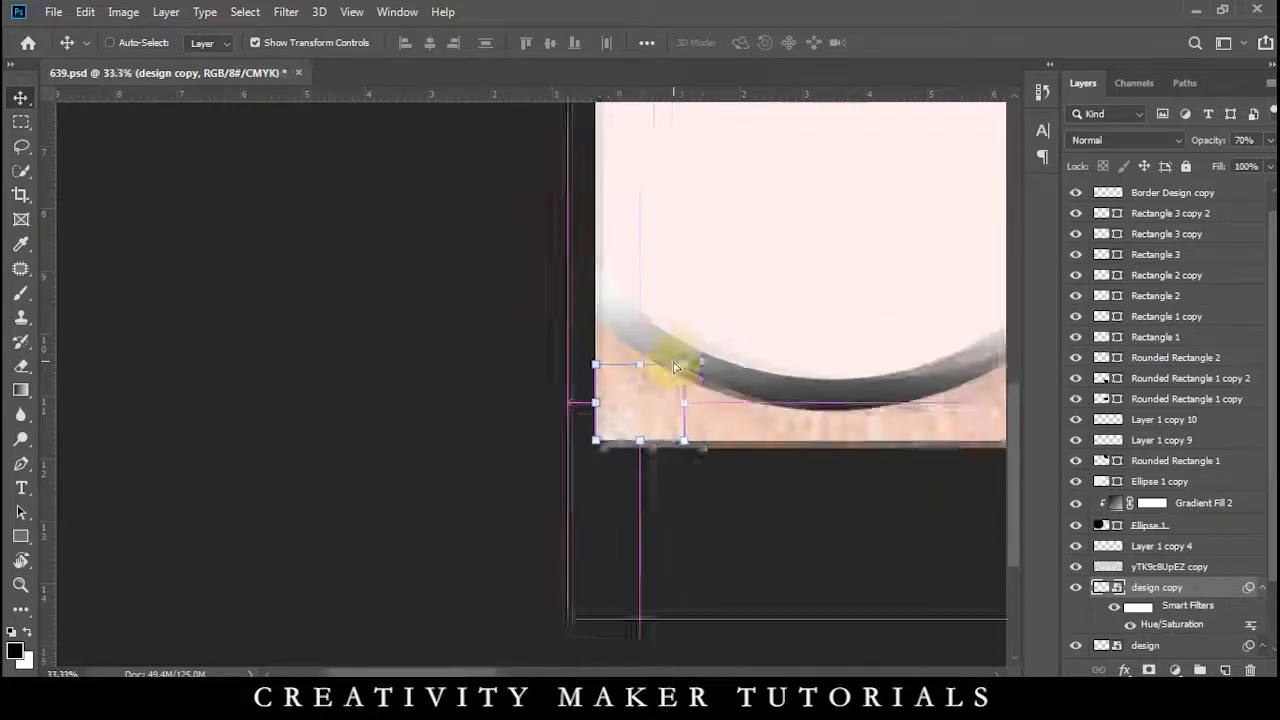
click(432, 181)
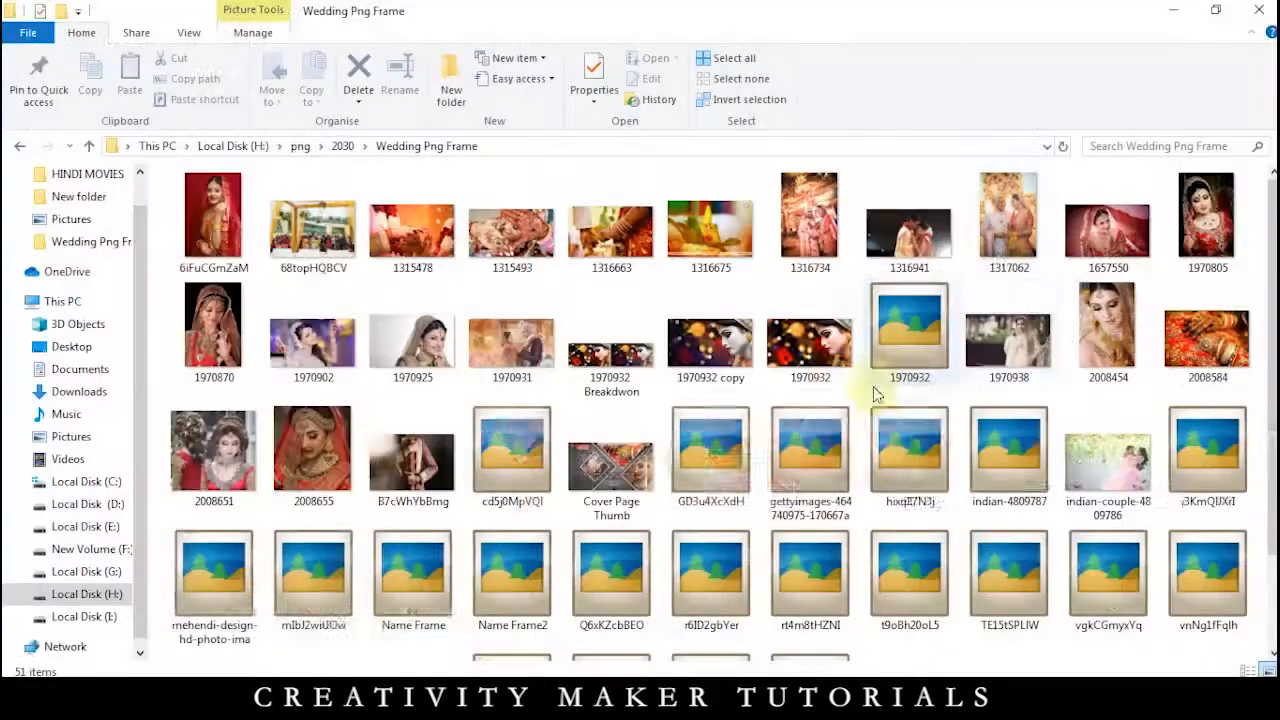
drag(1012, 215, 277, 371)
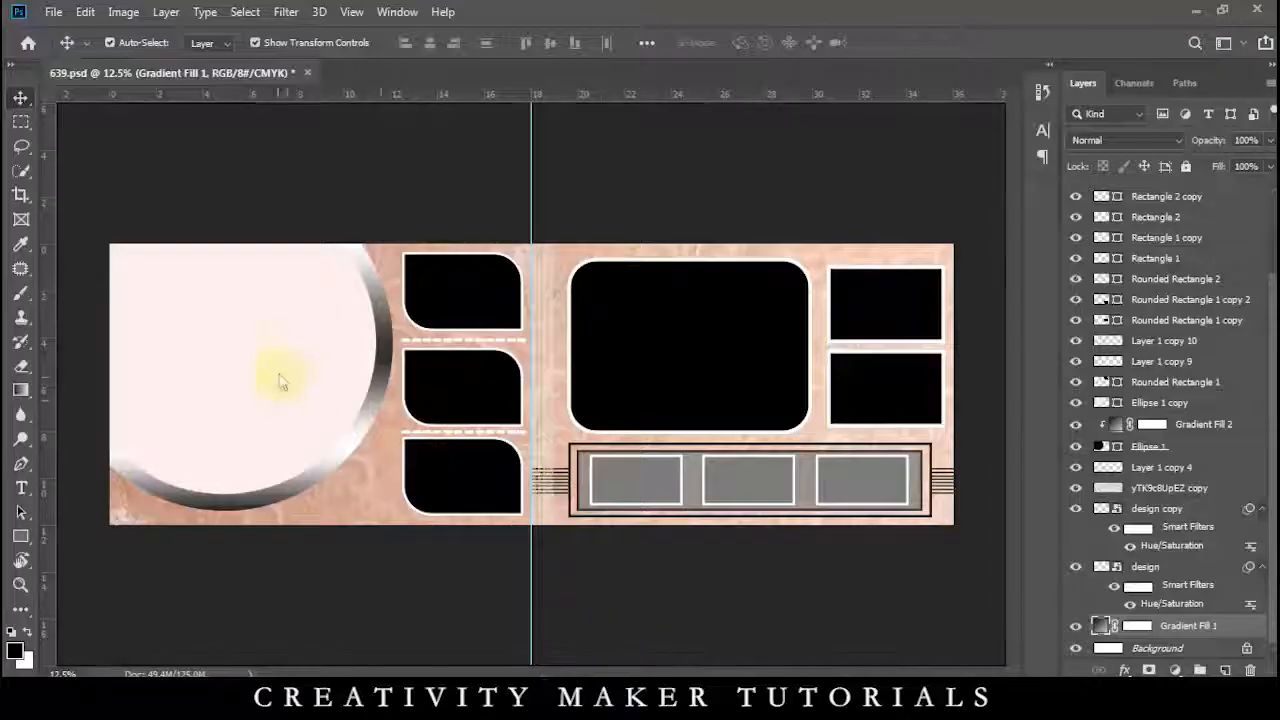
drag(618, 393, 300, 363)
drag(343, 534, 434, 581)
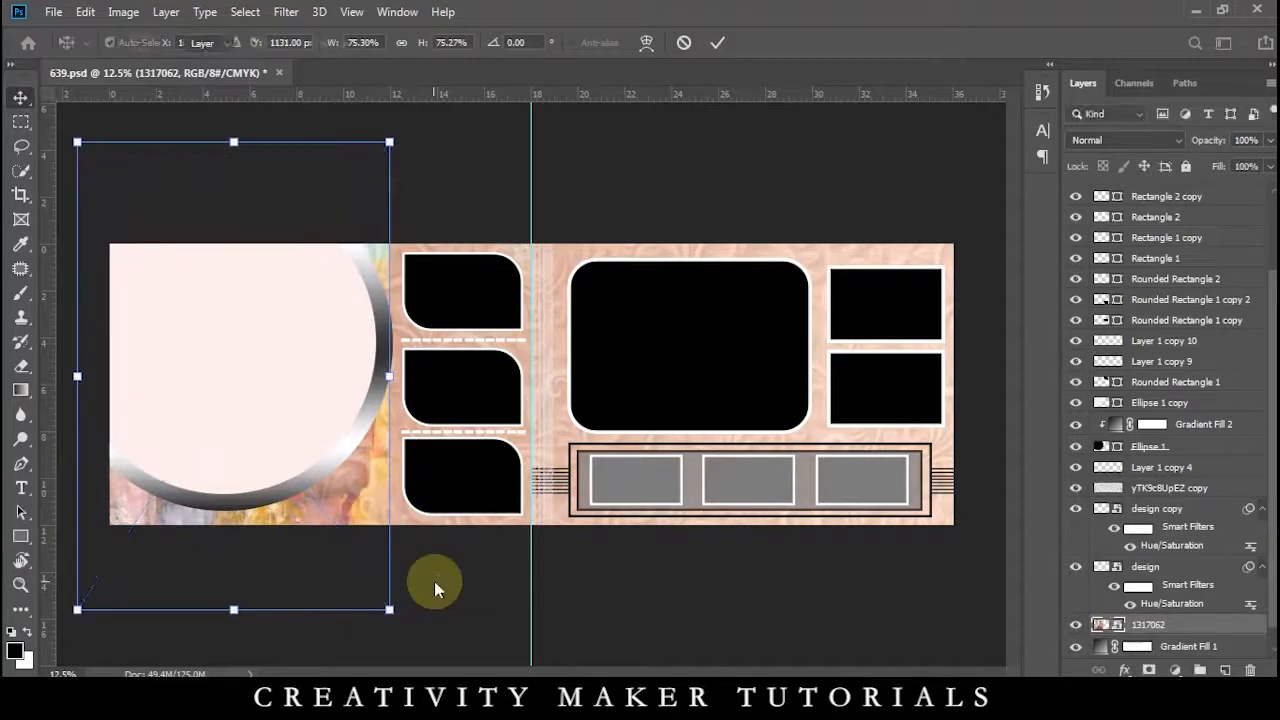
key(Return)
Move the 1317062 photo layer up to just above Ellipse 1 copy and clip it to that circle
key(ctrl+bracketright)
key(ctrl+bracketright)
key(ctrl+bracketright)
key(ctrl+bracketright)
key(ctrl+bracketright)
key(ctrl+bracketright)
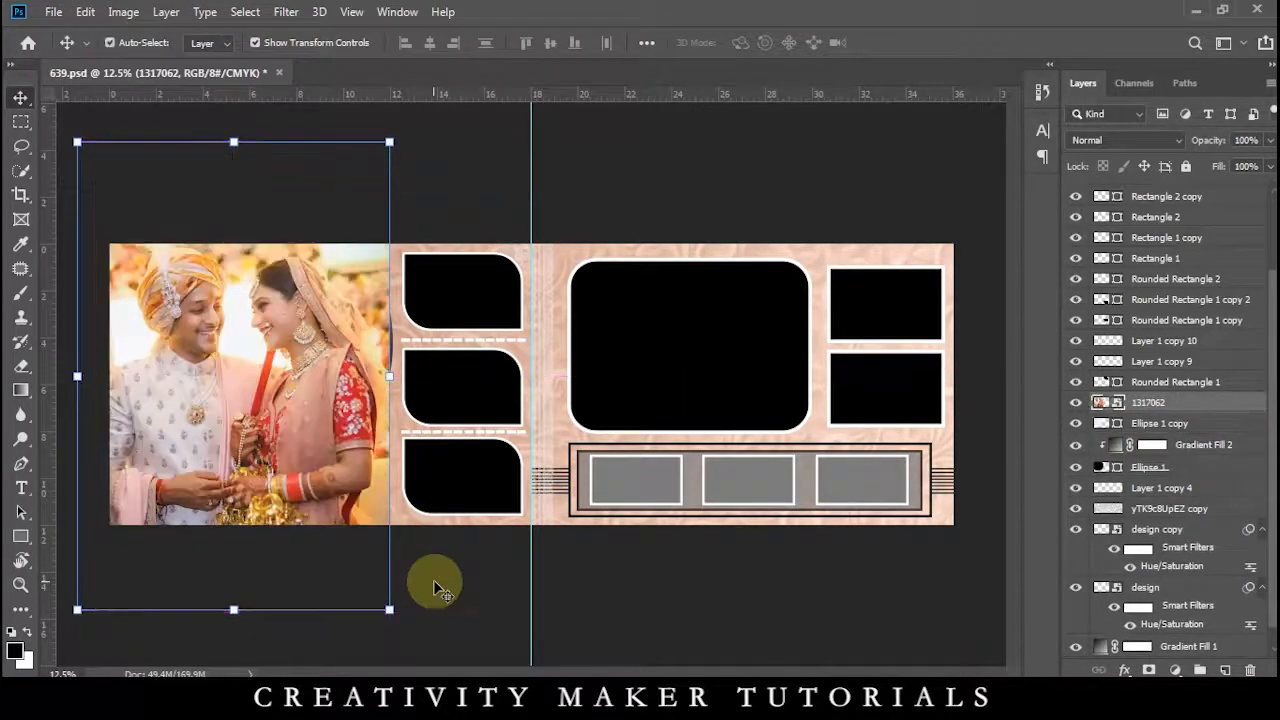
right_click(1154, 430)
click(996, 408)
Reposition the clipped couple photo so both faces sit well inside the circle, leaving no layer selected
drag(228, 350, 231, 357)
key(shift+Up)
key(shift+Up)
key(shift+Up)
key(shift+Up)
key(shift+Up)
key(shift+Up)
key(shift+Up)
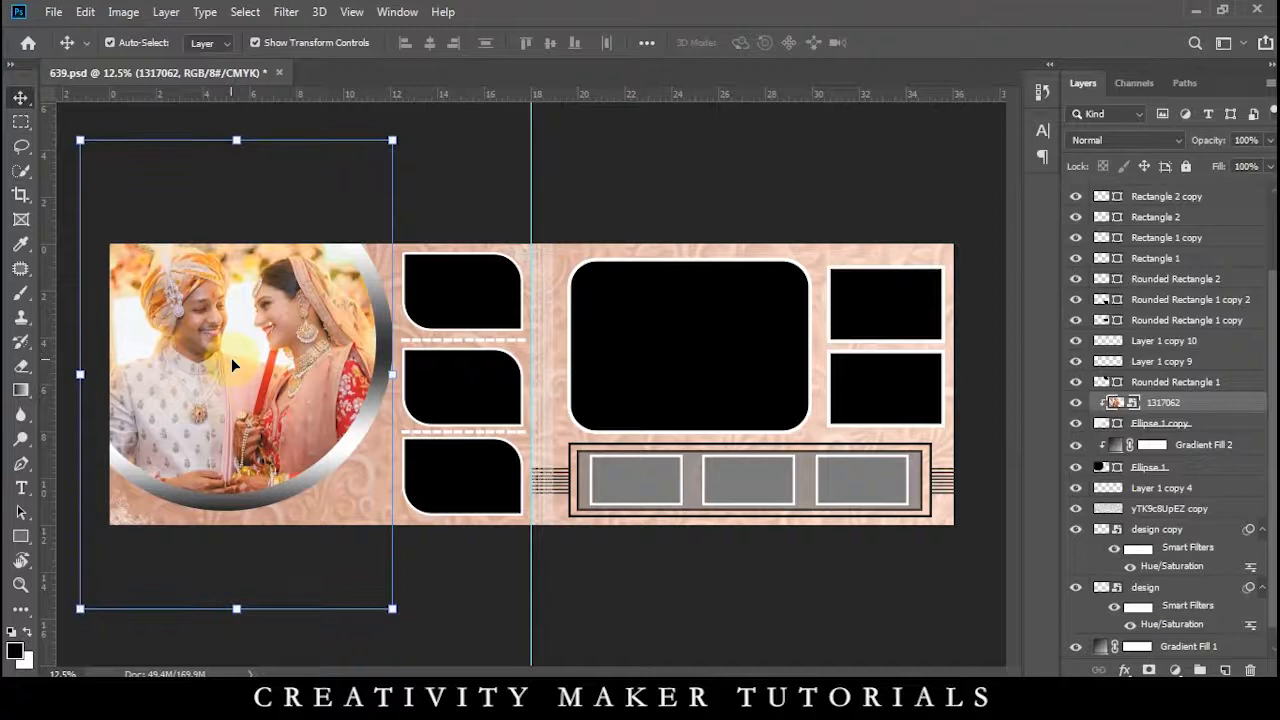
key(ctrl+minus)
click(771, 249)
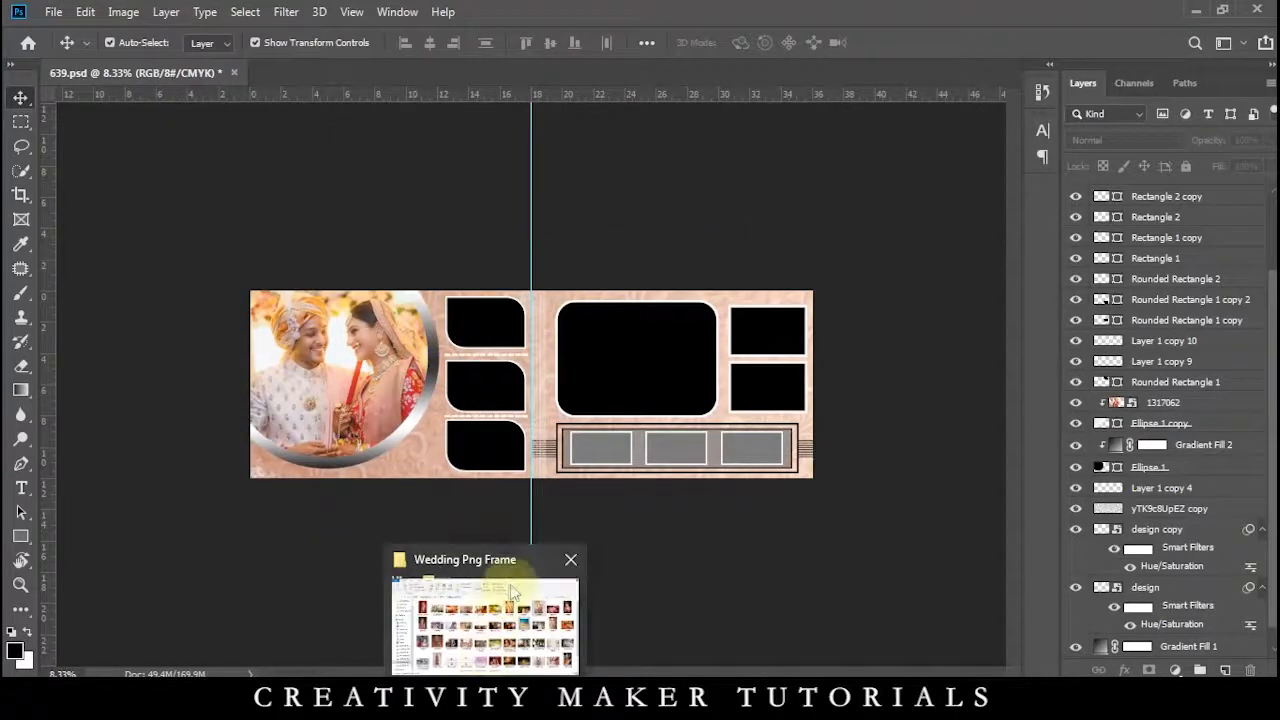
Place photo Q6xKZcbBEO from the Wedding Png Frame folder over the first rounded frame, scaled to about 50%
click(523, 611)
drag(610, 630, 466, 319)
drag(603, 428, 564, 552)
key(ctrl+plus)
key(ctrl+plus)
key(ctrl+plus)
key(ctrl+plus)
drag(421, 412, 435, 369)
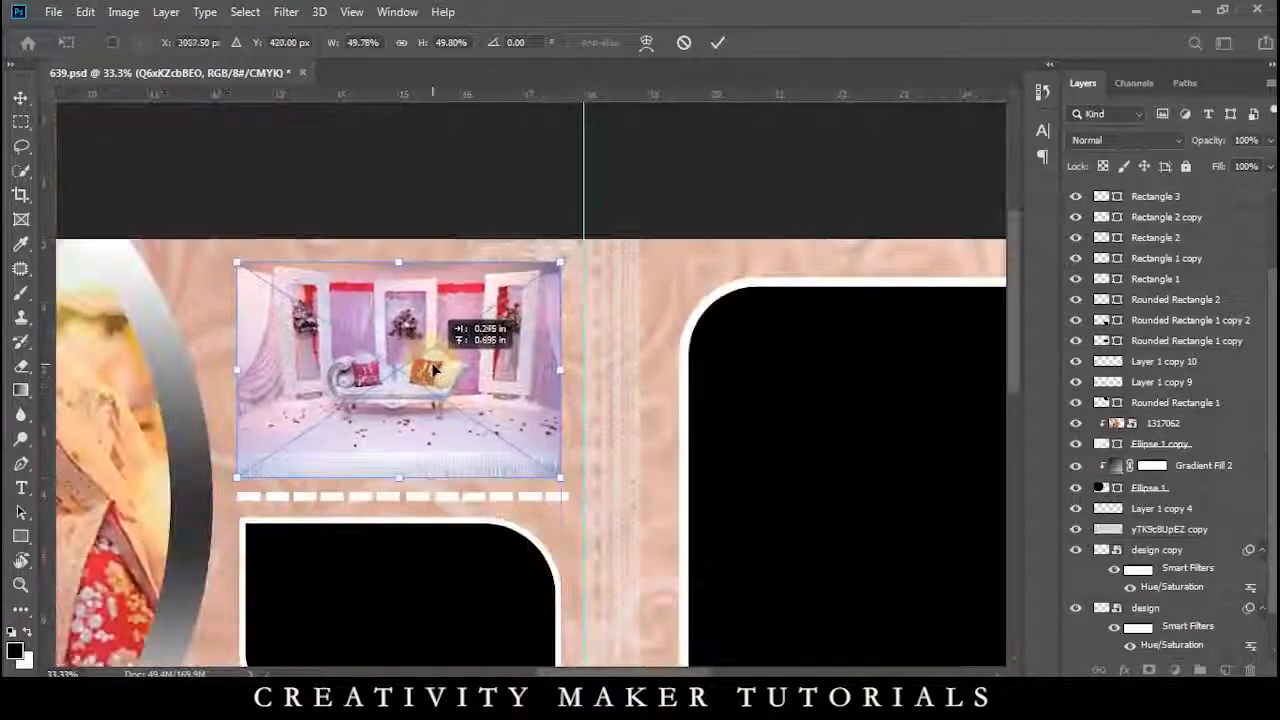
key(Return)
Try to clip the dashed line layer, Layer 1 copy 9, to Rounded Rectangle 1
right_click(482, 404)
click(510, 427)
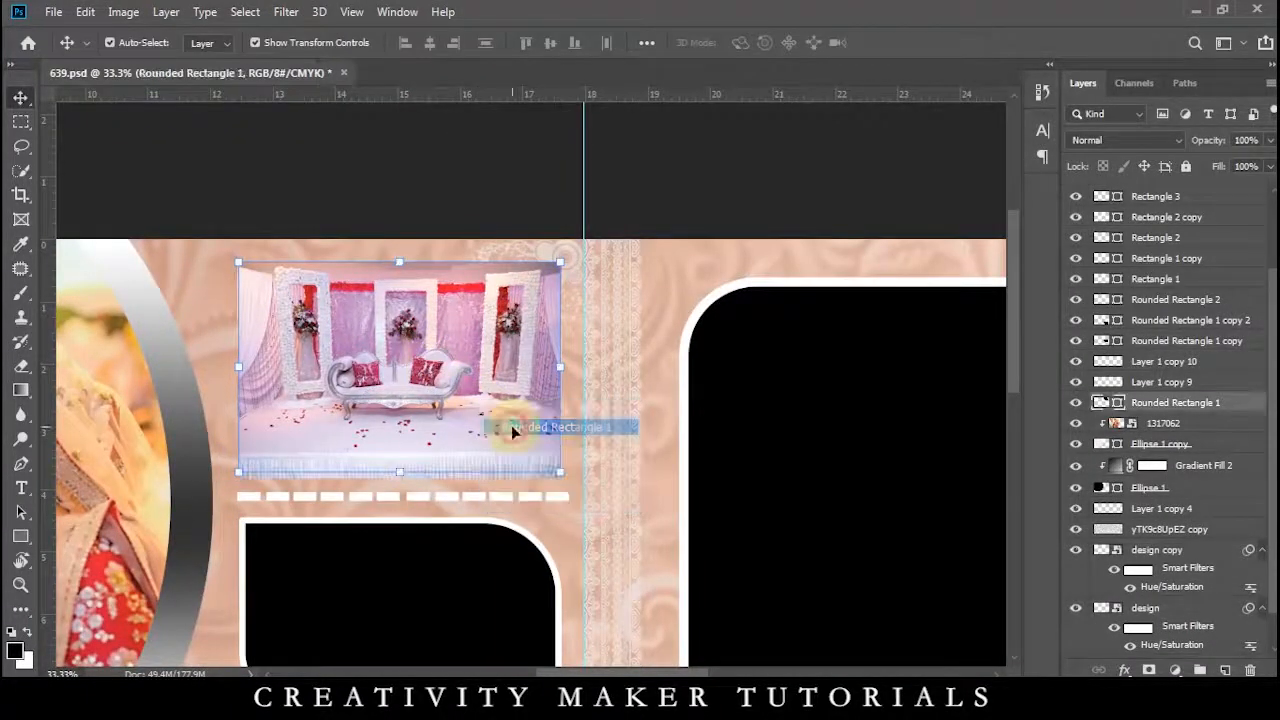
click(1178, 386)
right_click(1178, 396)
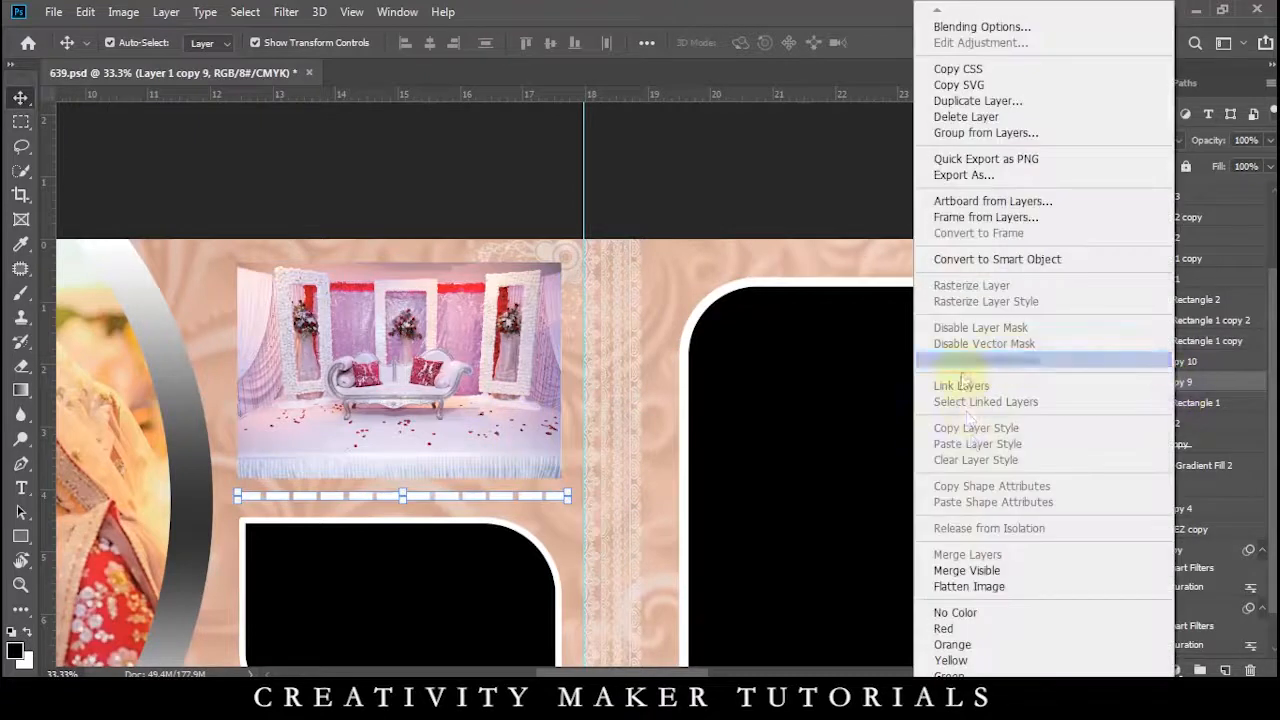
click(985, 359)
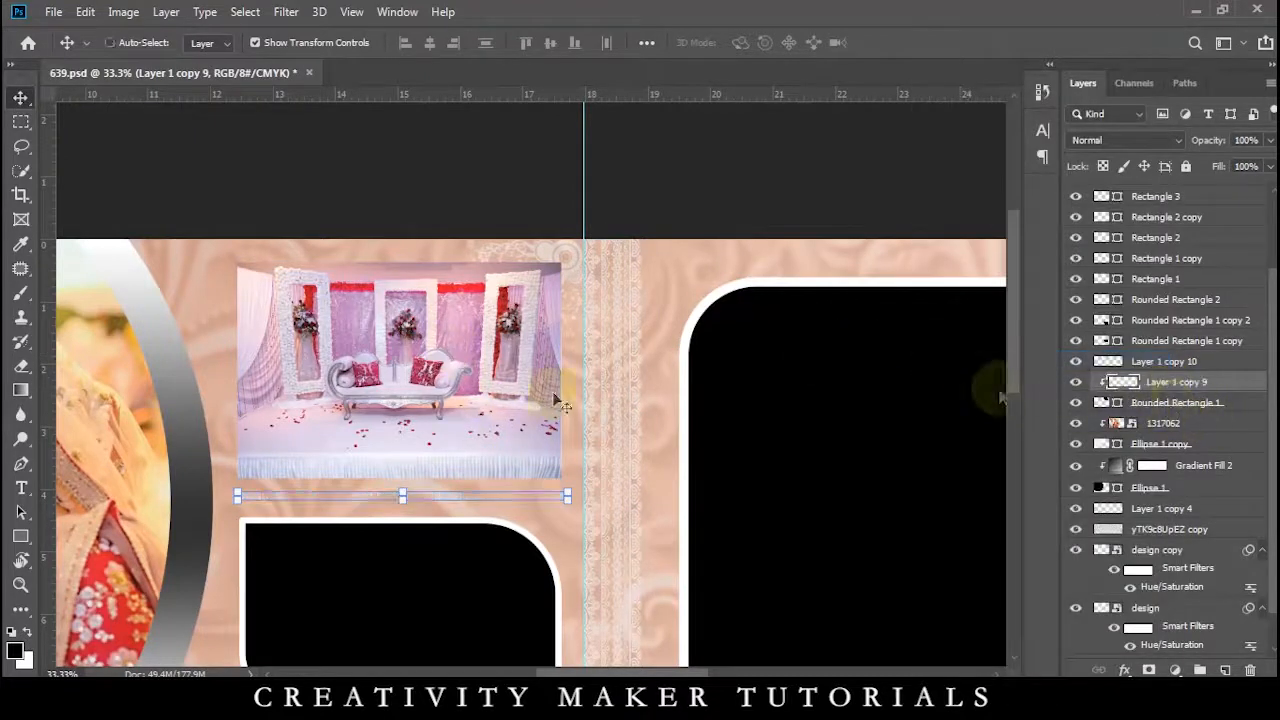
Move the Q6xKZcbBEO photo layer down to just above Rounded Rectangle 1 and clip it to that frame
ctrl+click(445, 380)
right_click(461, 327)
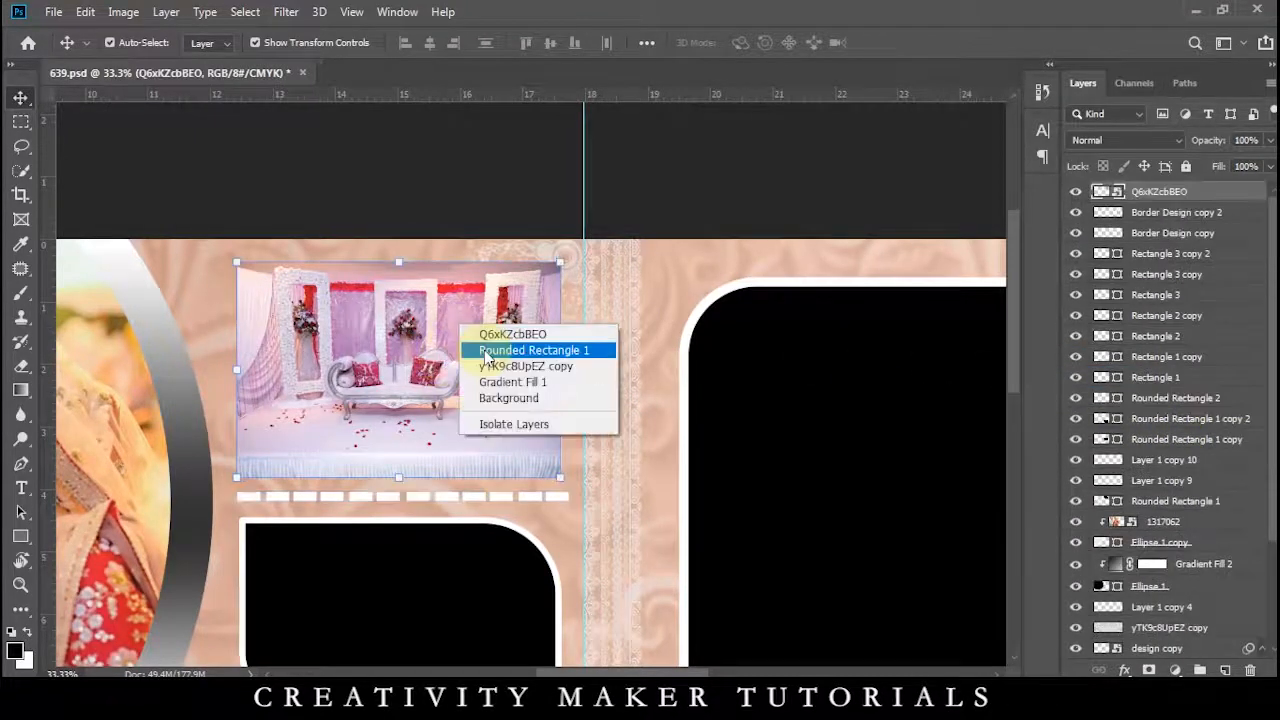
click(487, 352)
drag(1160, 190, 1166, 482)
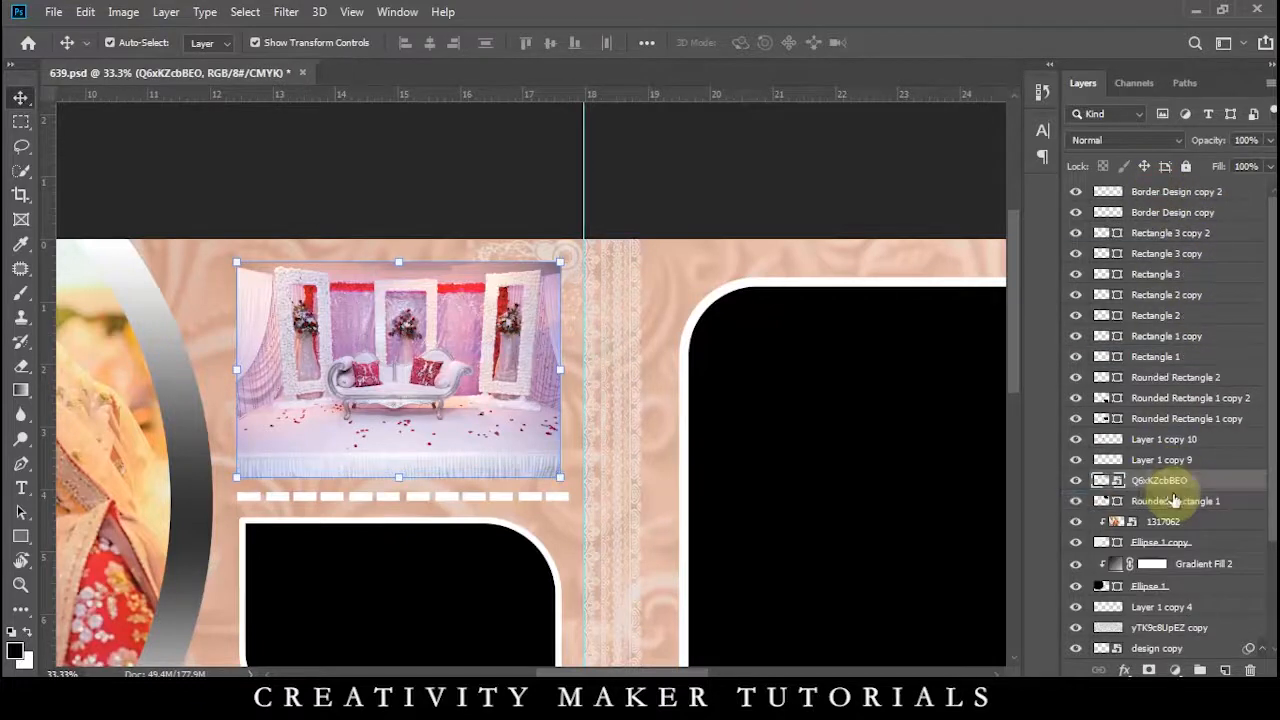
right_click(1166, 482)
click(965, 409)
Place photo 1316941 from the Wedding Png Frame folder on the layer directly above the second rounded frame
scroll(550, 430, down, 3)
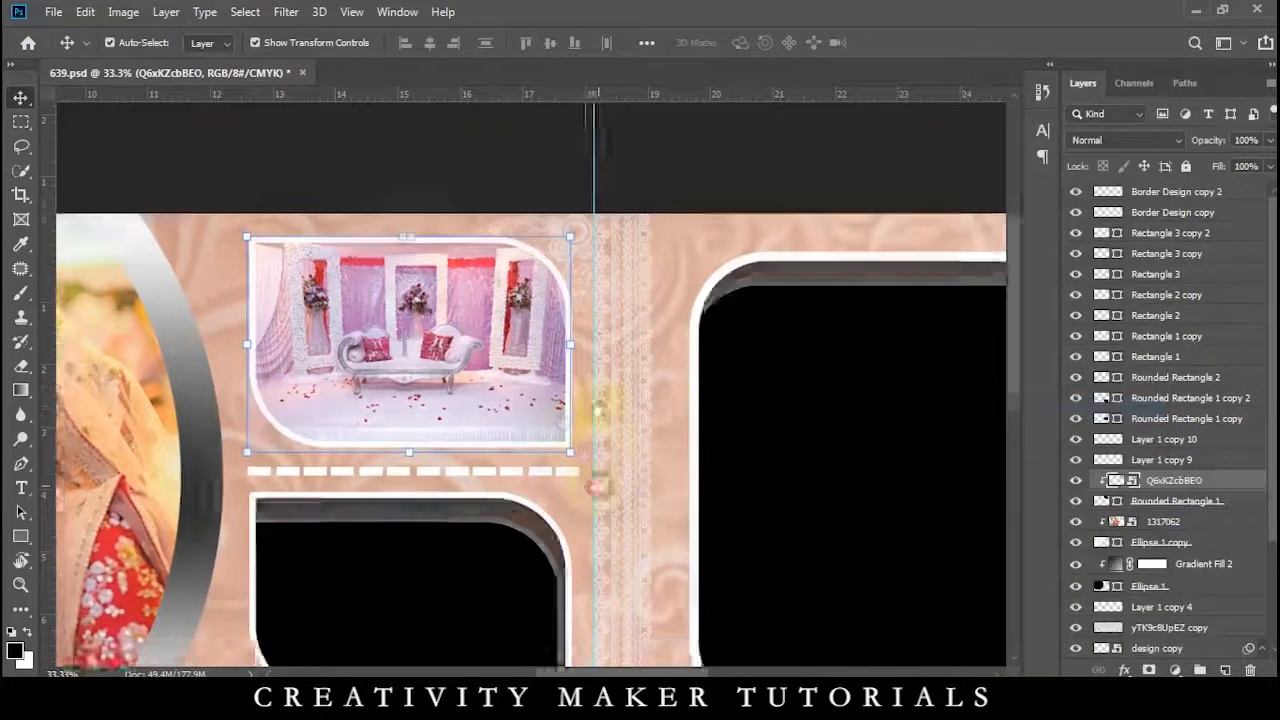
click(429, 451)
key(alt+Tab)
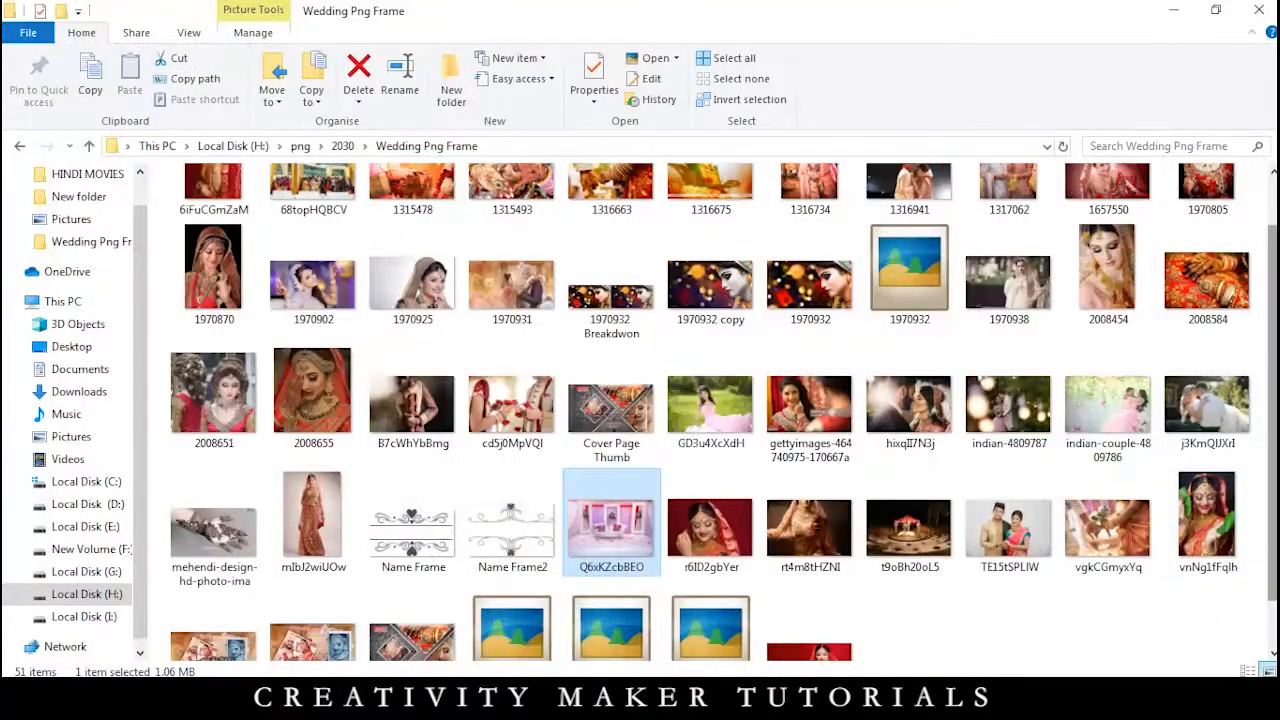
drag(1272, 413, 1272, 366)
drag(899, 245, 426, 515)
Shrink photo 1316941 to slightly larger than the second rounded frame and centre it over that frame
drag(353, 626, 556, 376)
scroll(555, 368, down, 3)
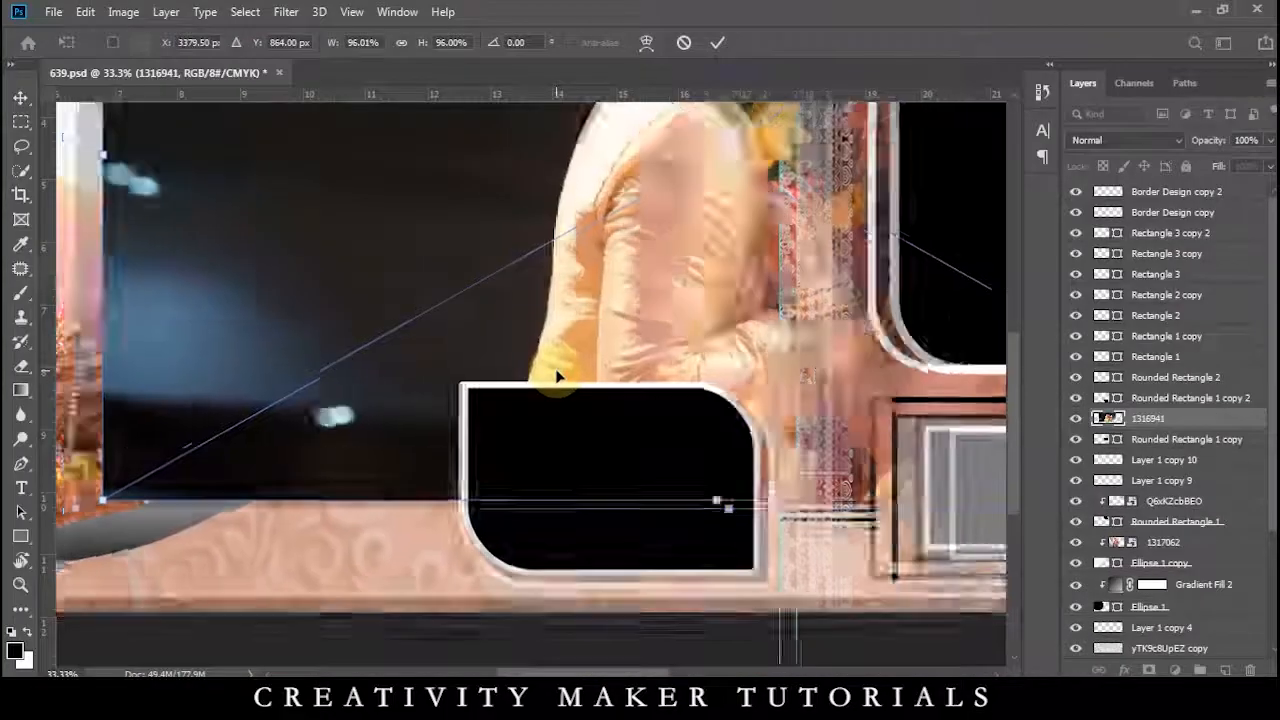
drag(755, 485, 588, 391)
drag(532, 356, 486, 376)
scroll(487, 378, up, 5)
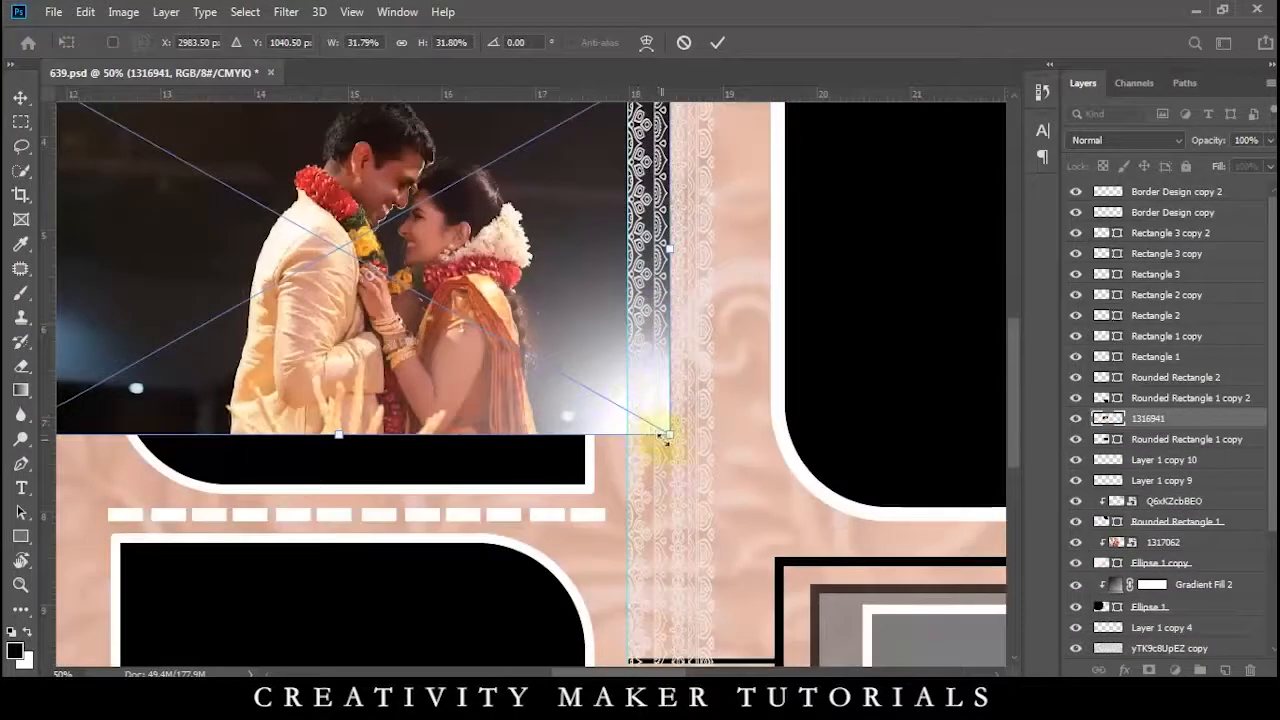
drag(665, 436, 636, 398)
drag(523, 290, 559, 430)
key(Return)
Clip photo 1316941 to the second rounded frame
right_click(1150, 418)
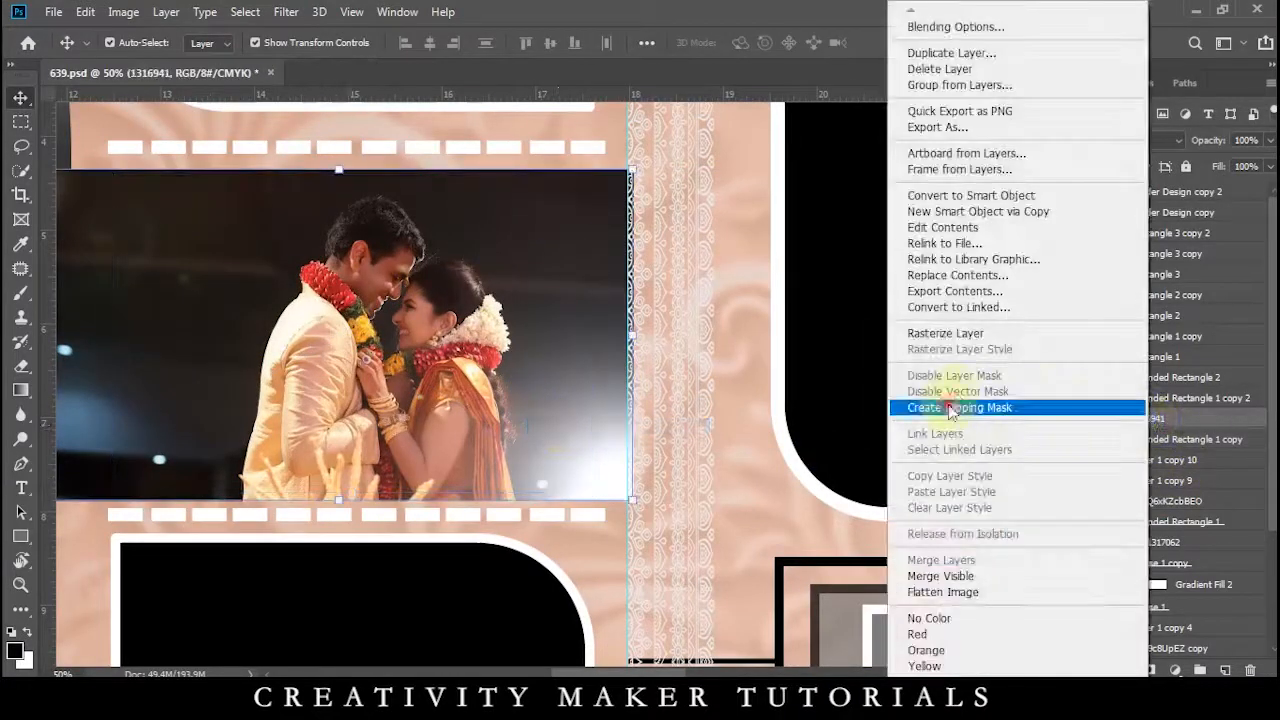
click(945, 407)
key(ctrl+minus)
key(ctrl+minus)
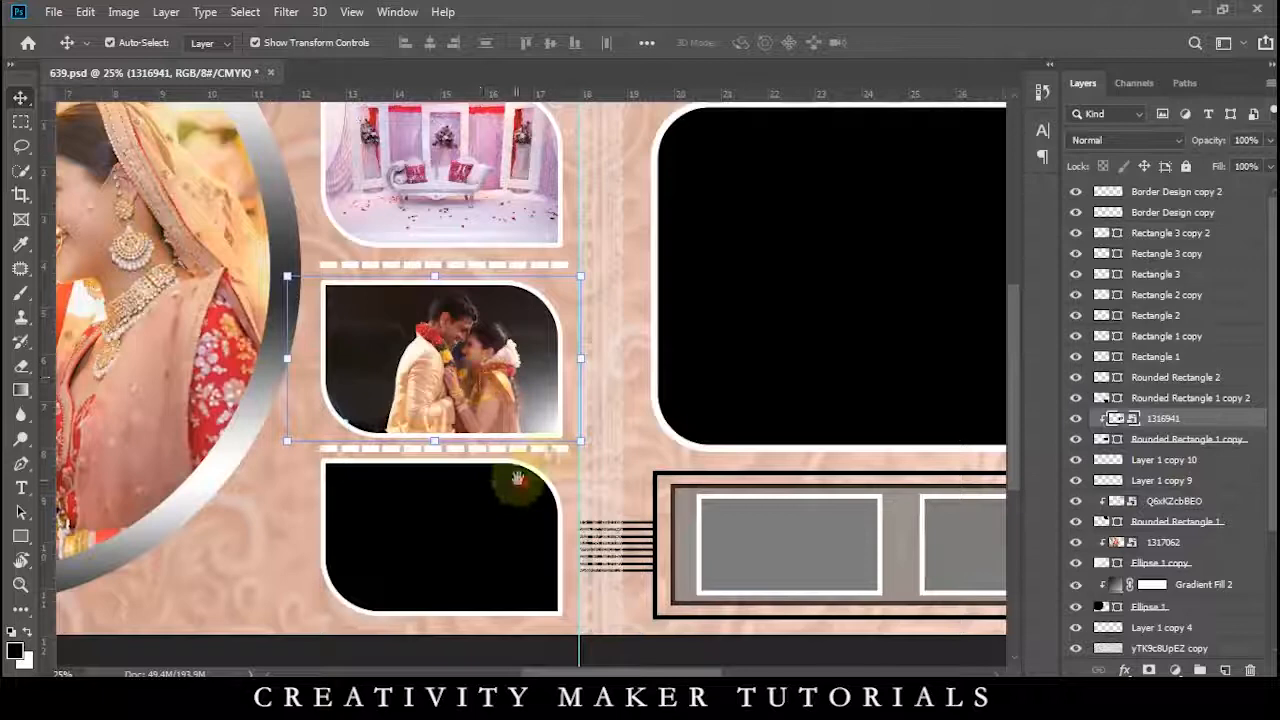
Brighten photo 1316941 with a Curves adjustment
drag(514, 471, 557, 262)
key(ctrl+m)
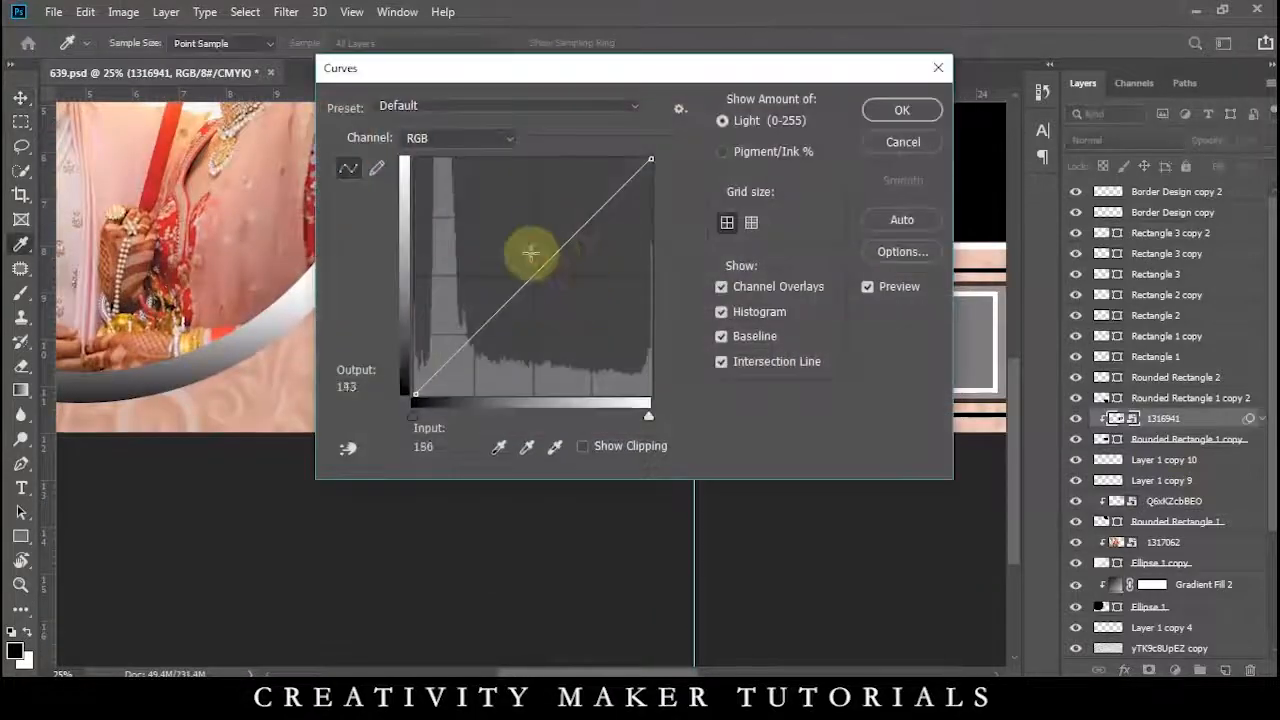
key(Return)
drag(540, 263, 552, 423)
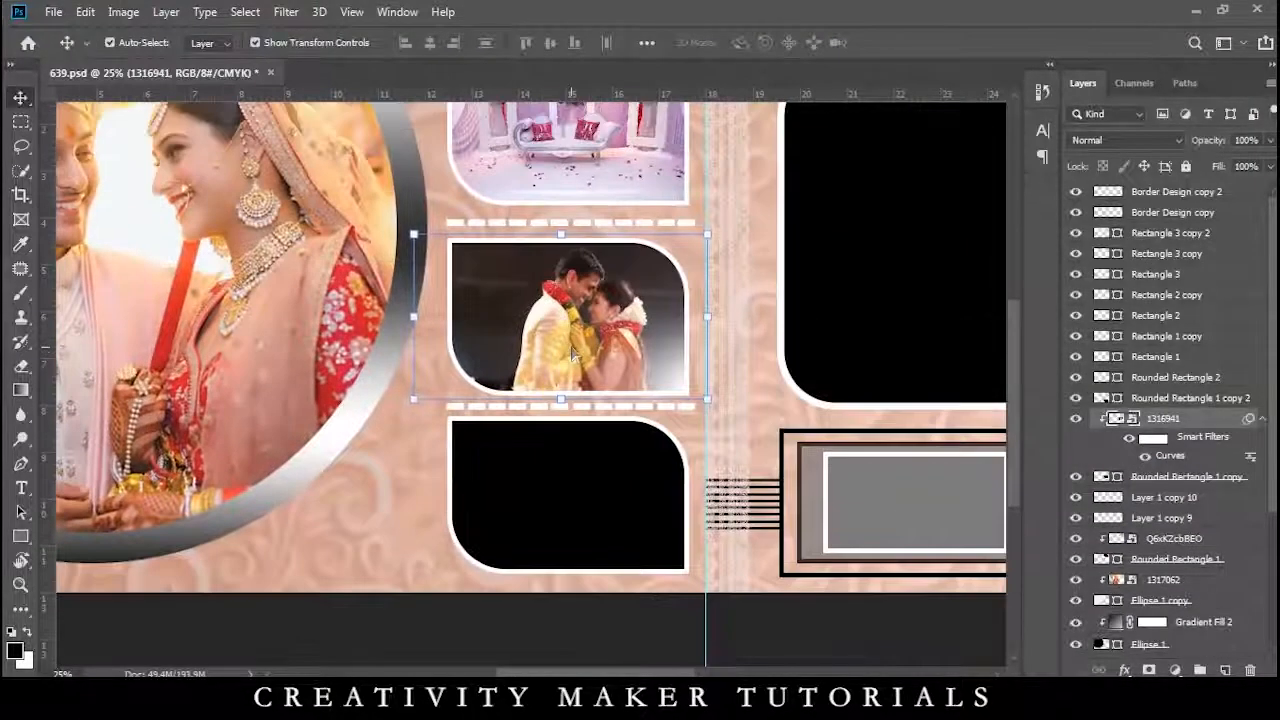
drag(374, 368, 420, 368)
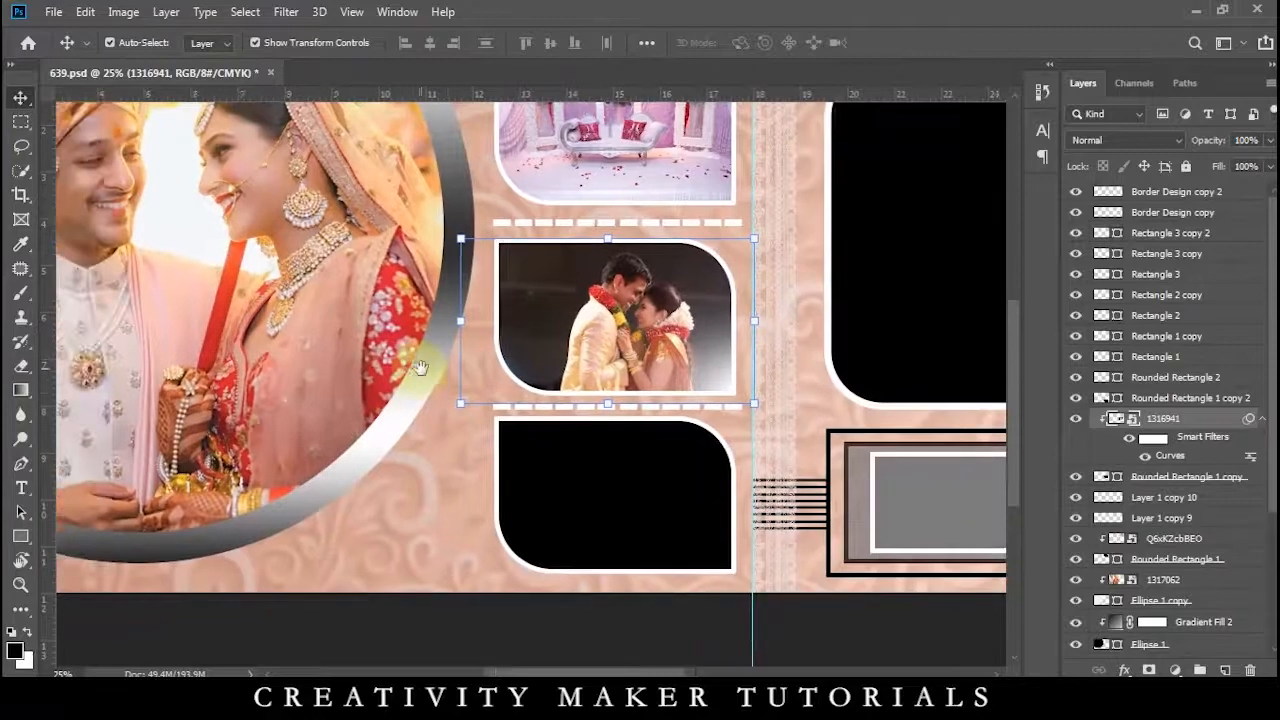
Place photo t9oBh20oL5 in the third rounded frame and clip it to that frame
scroll(486, 334, down, 3)
click(578, 362)
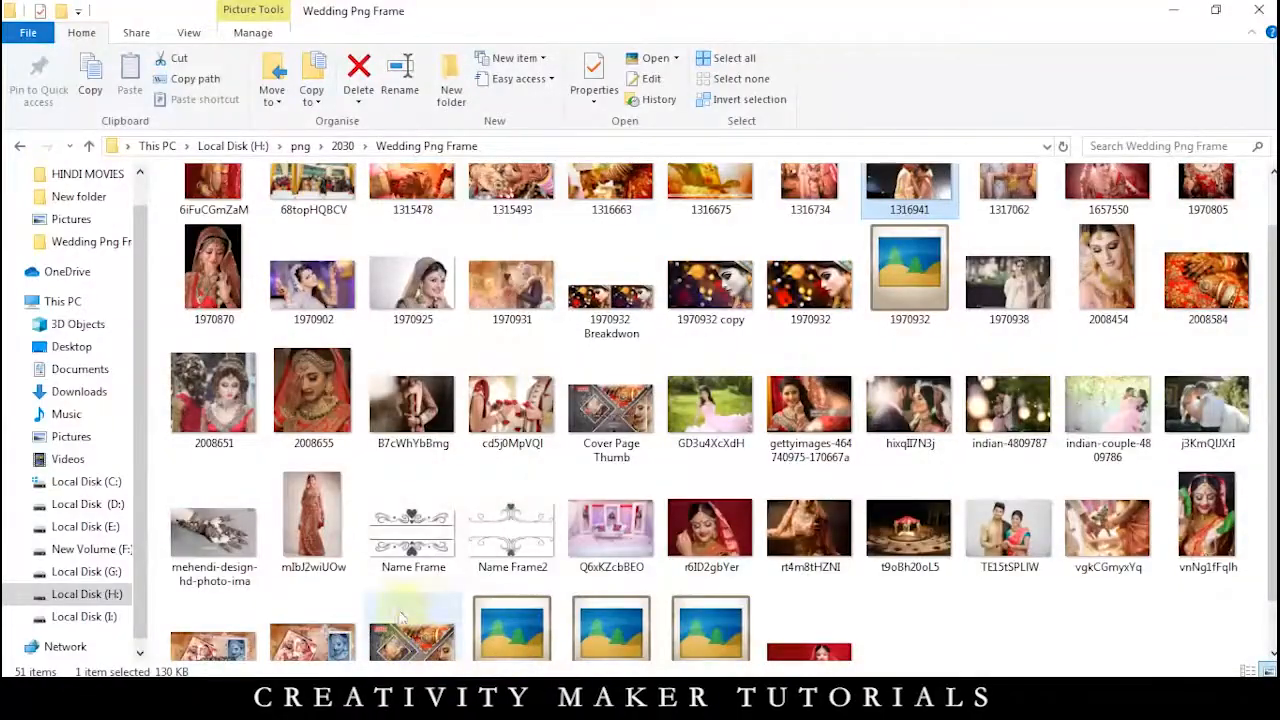
click(650, 390)
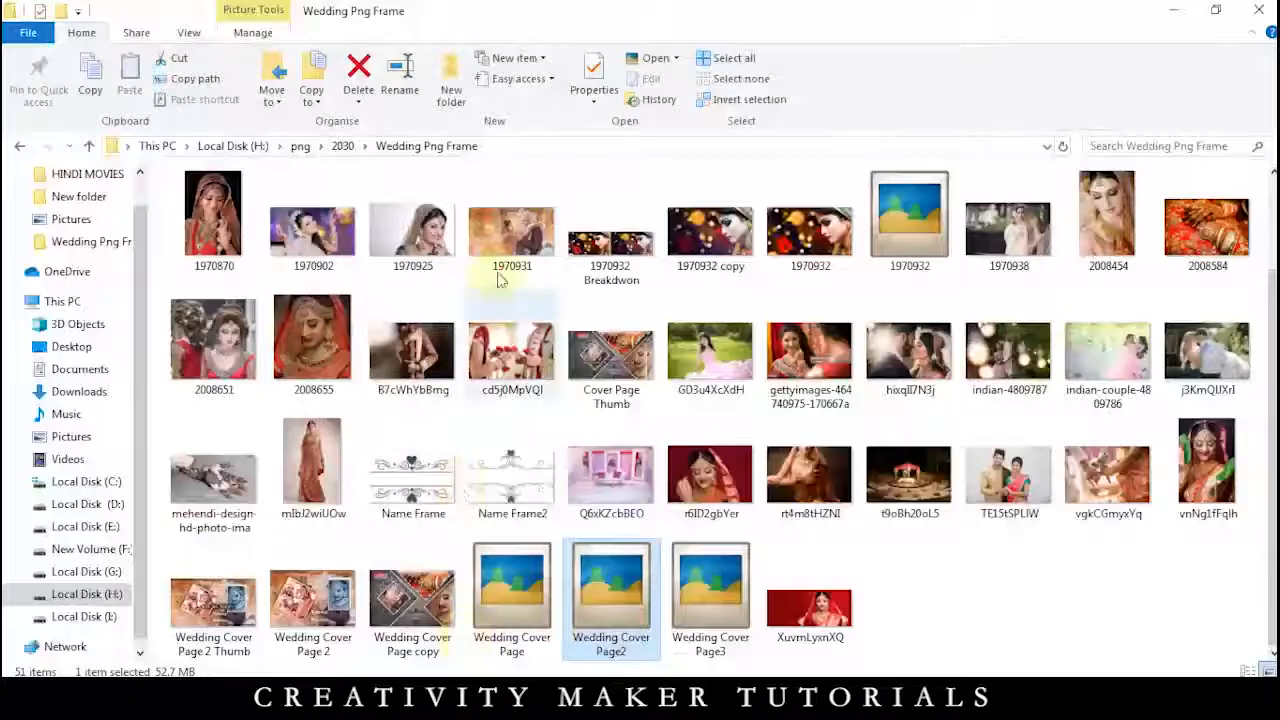
Place photo 1970931 from the Wedding Png Frame folder over the large rounded frame, scaled to 40.75%
drag(511, 230, 560, 522)
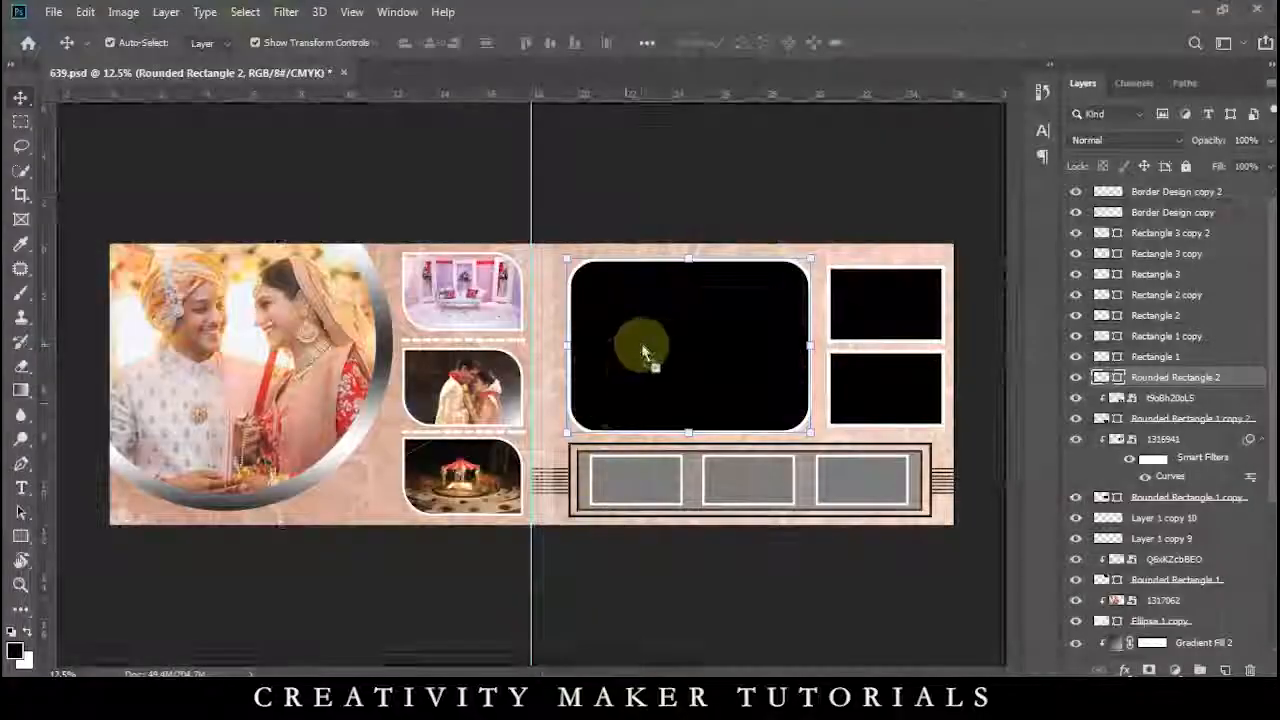
drag(634, 349, 775, 465)
drag(786, 525, 706, 480)
drag(629, 310, 773, 264)
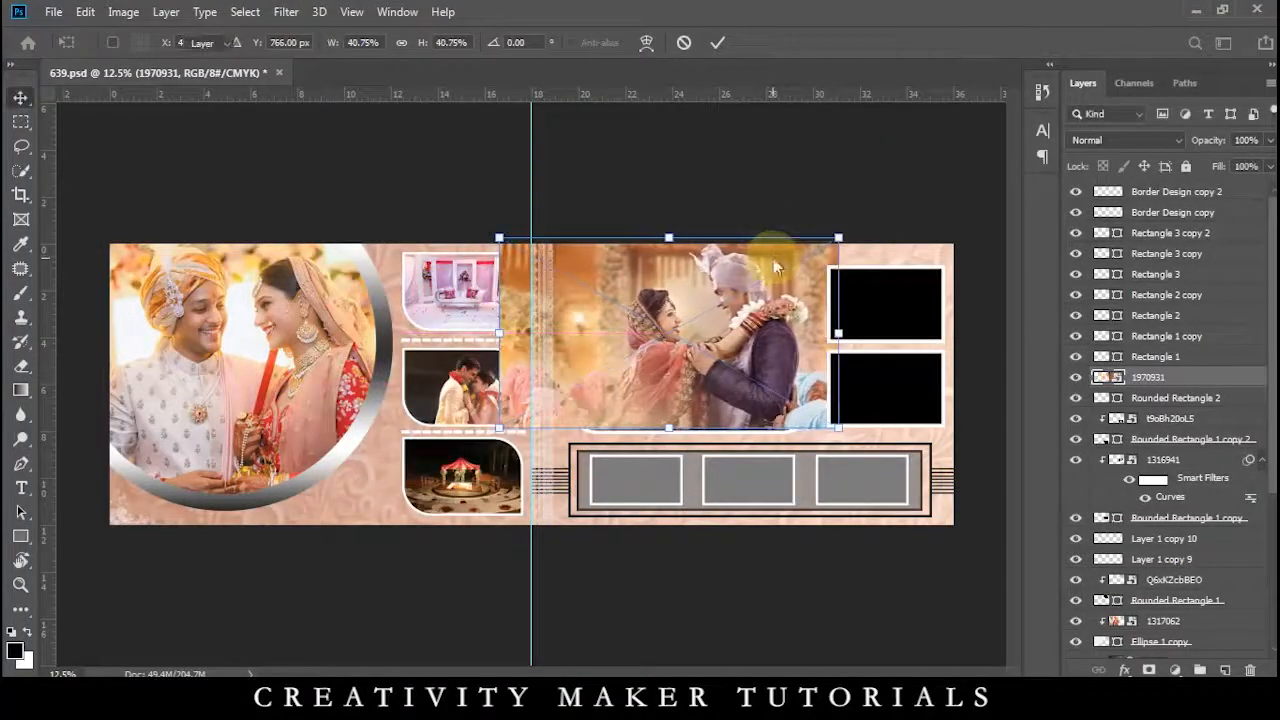
Clip the 1970931 photo layer to Rounded Rectangle 2, the large rounded frame
right_click(716, 292)
click(775, 317)
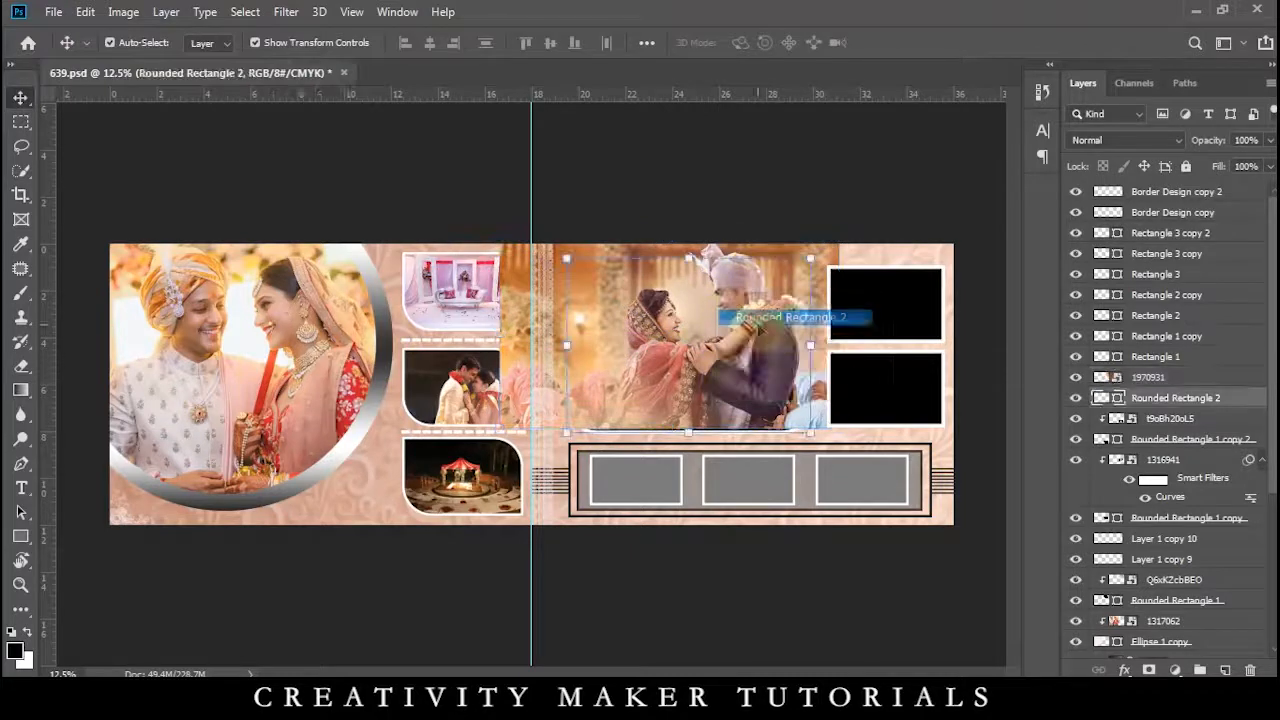
right_click(1198, 404)
click(1237, 394)
right_click(1171, 377)
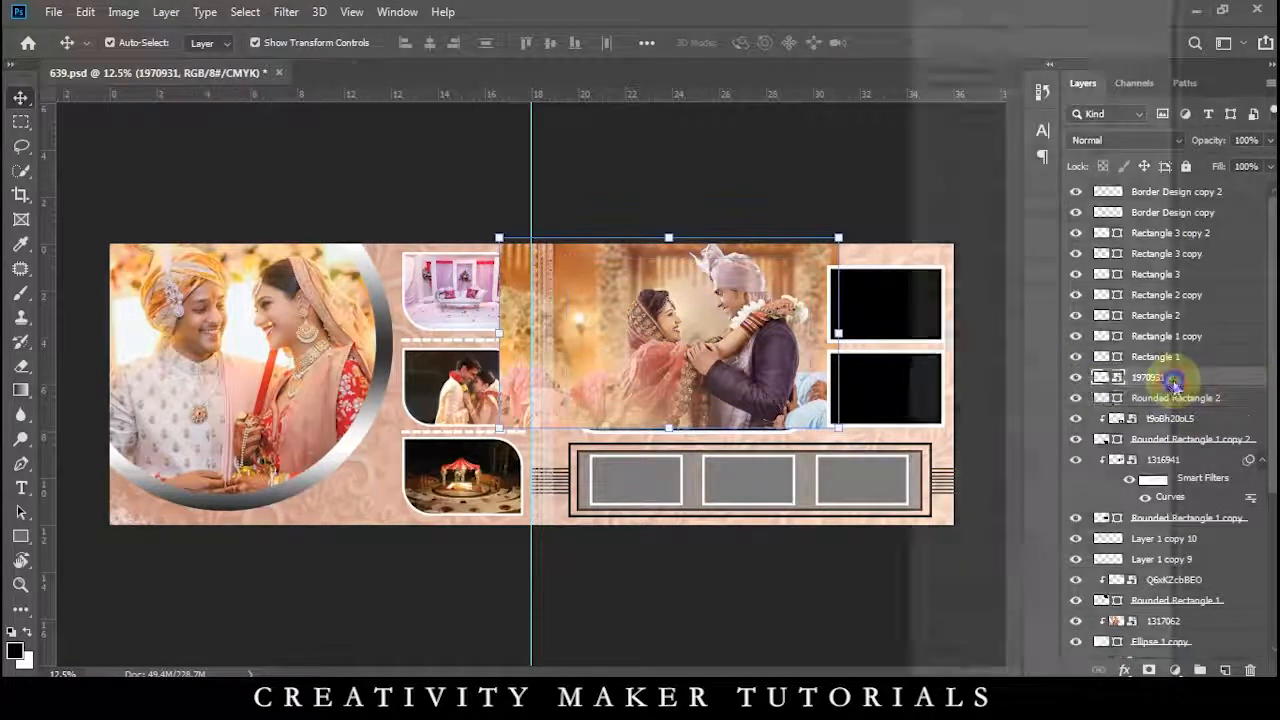
click(990, 408)
Scale the clipped 1970931 photo down to 36.49% and reposition it so it fills the large rounded frame
drag(838, 427, 815, 414)
drag(780, 375, 779, 387)
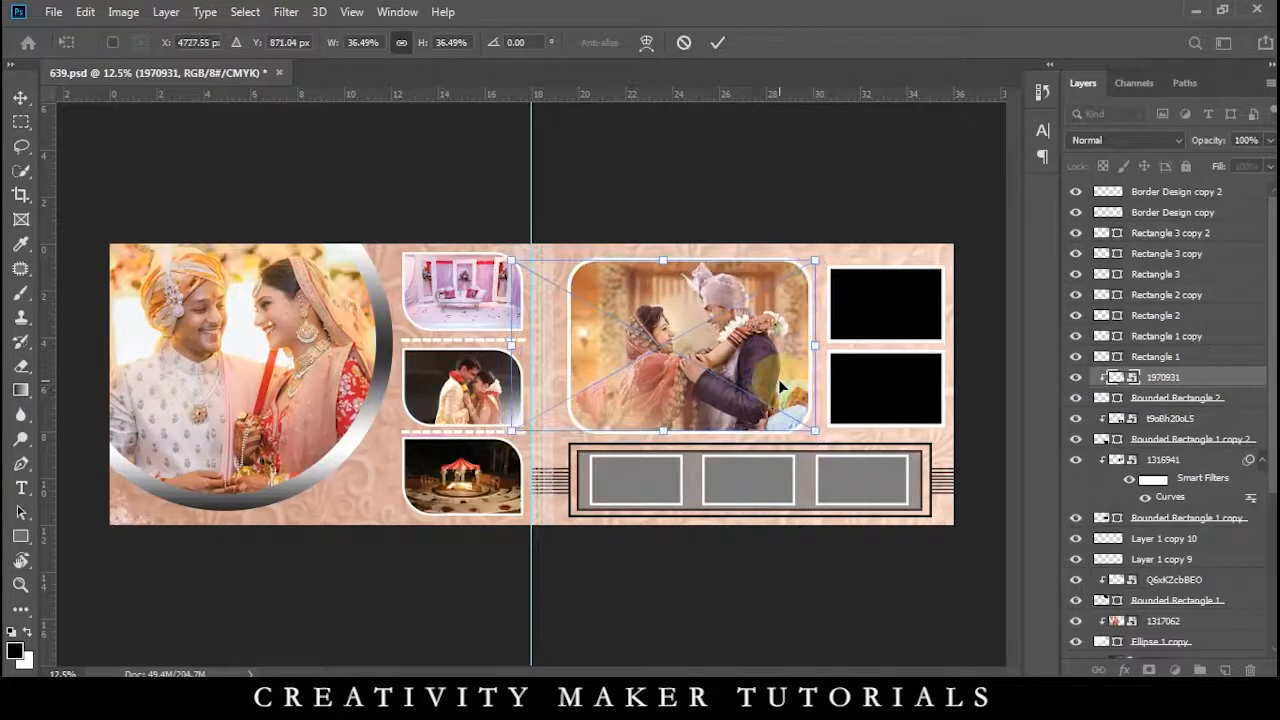
key(Return)
Place photo vgkCGmyxYq from the Wedding Png Frame folder over the upper small rectangular frame, scaled to cover it
click(487, 692)
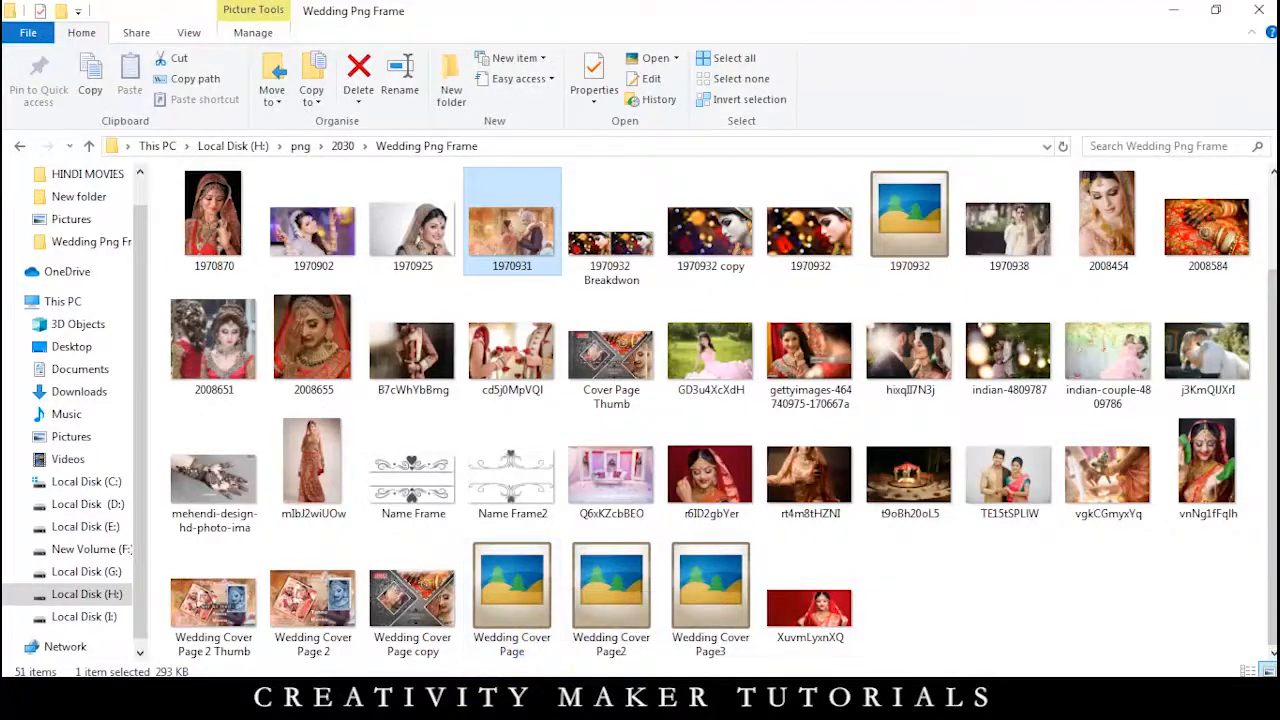
drag(1117, 478, 878, 302)
drag(652, 465, 514, 449)
key(ctrl+plus)
drag(472, 508, 421, 495)
key(Return)
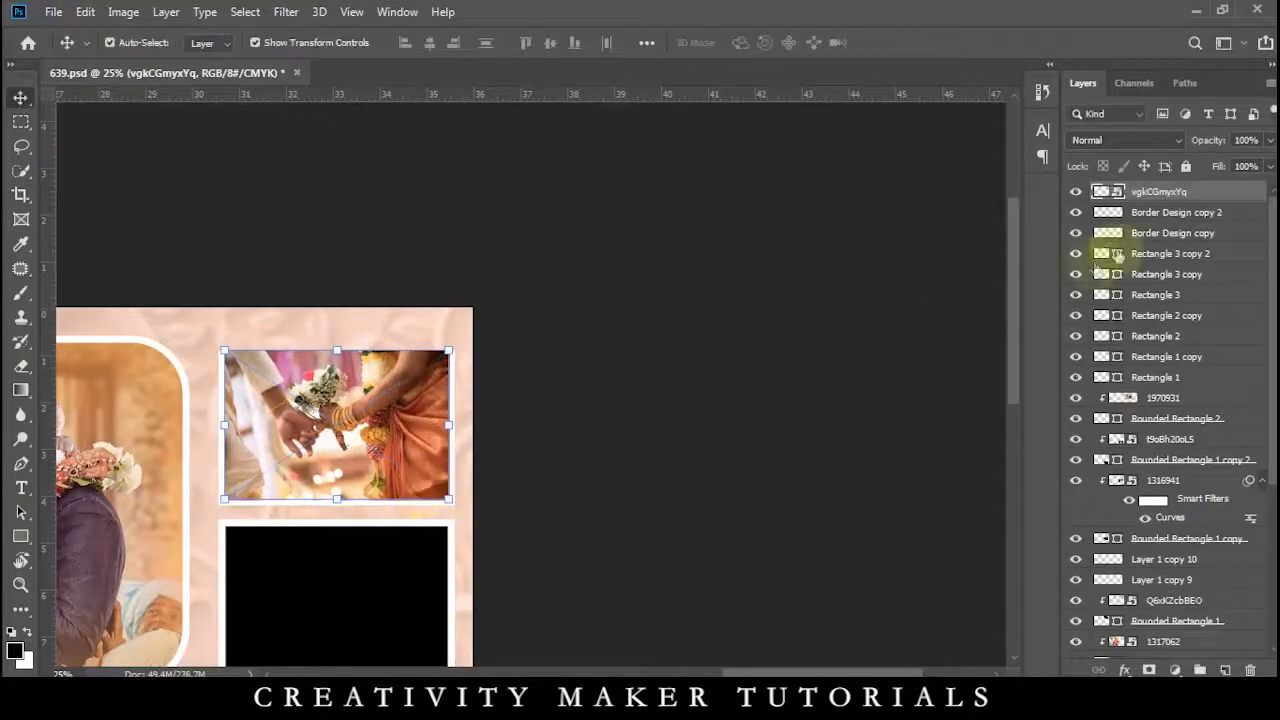
Move the vgkCGmyxYq photo layer directly above Rectangle 1 and clip it to that frame
right_click(322, 436)
click(380, 466)
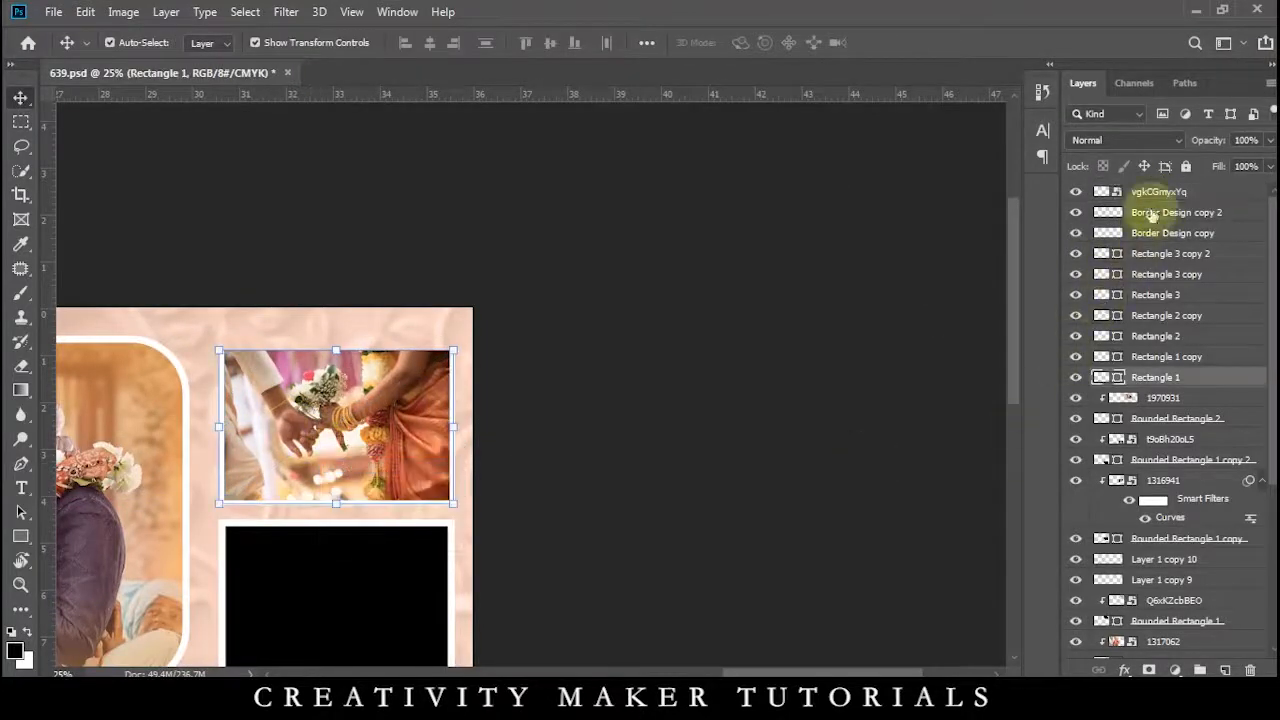
drag(1155, 359, 1152, 344)
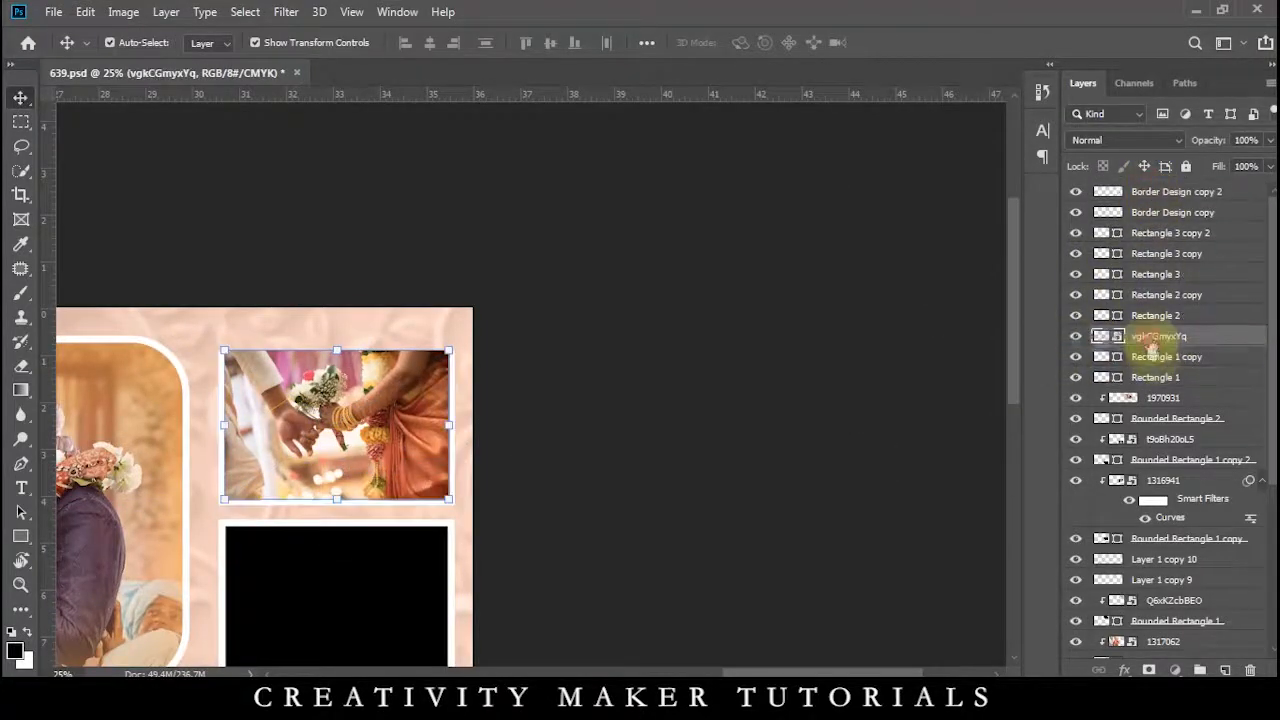
right_click(1157, 362)
click(905, 407)
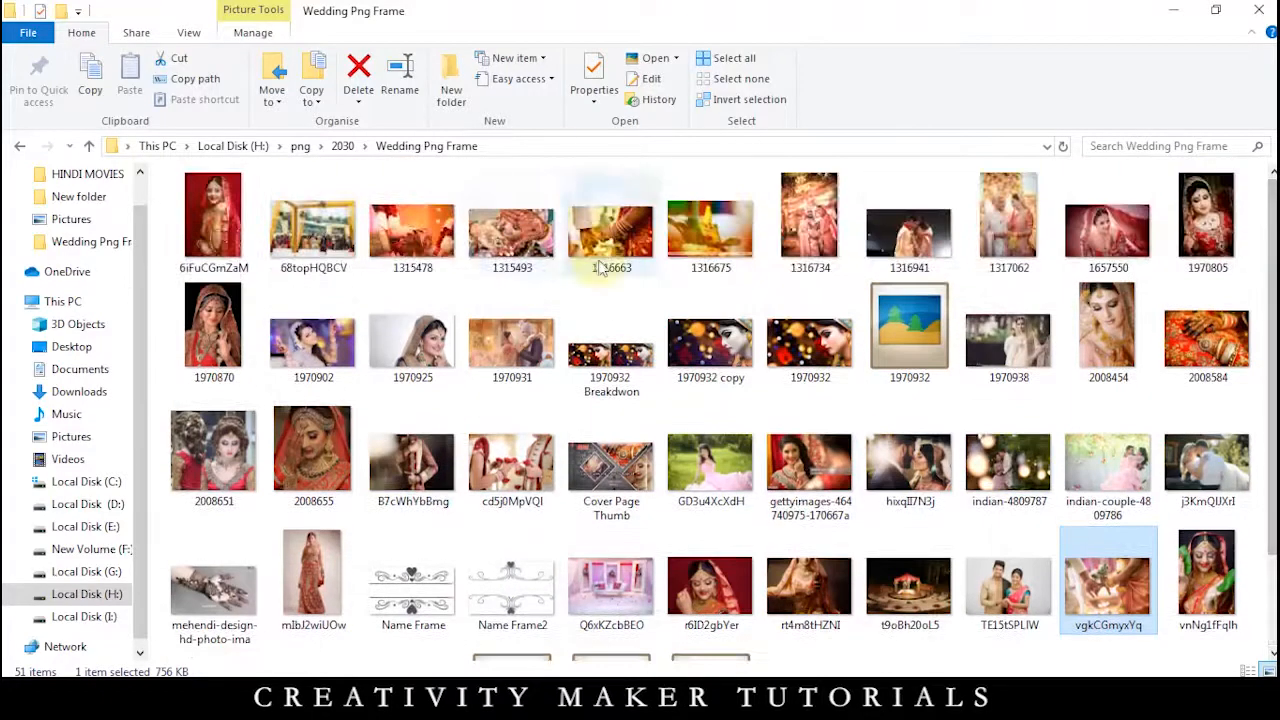
Place photo 1316663 from the Wedding Png Frame folder, scaled down to cover the lower small rectangular frame
drag(611, 225, 588, 538)
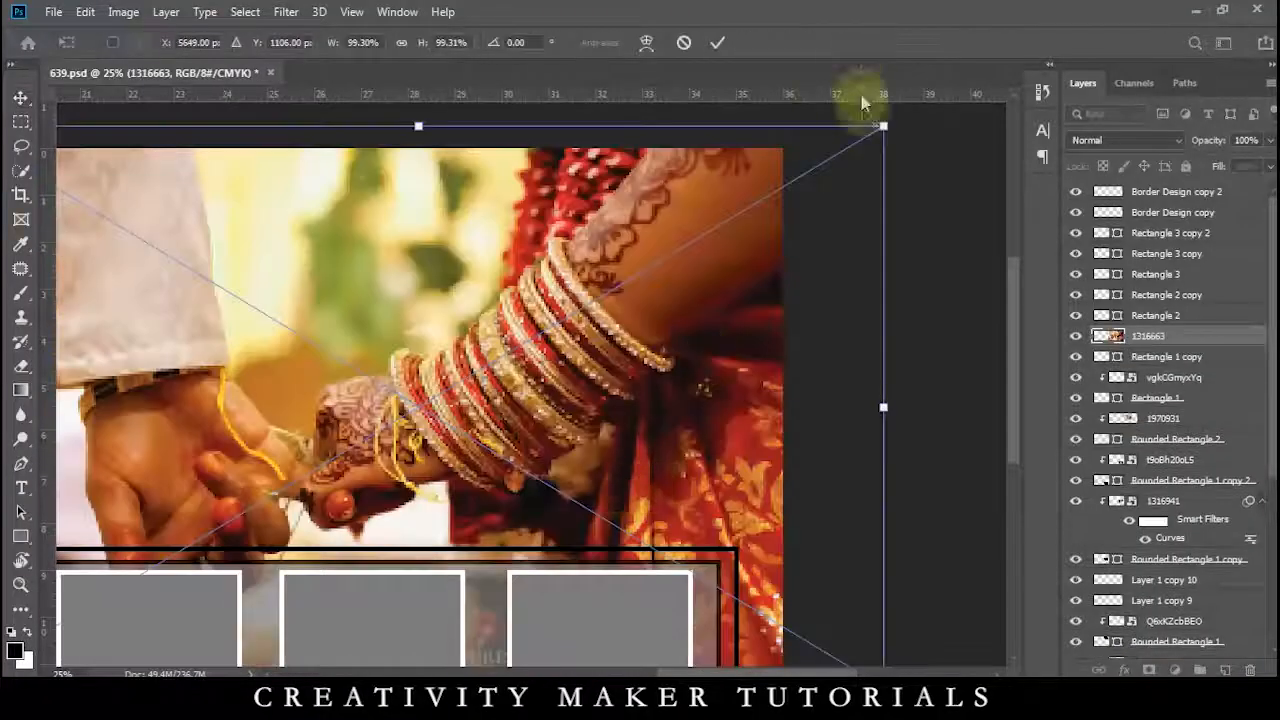
drag(882, 126, 607, 428)
drag(520, 410, 744, 443)
key(Return)
Clip the 1316663 photo layer to Rectangle 1 copy, the lower small rectangular frame
right_click(1150, 338)
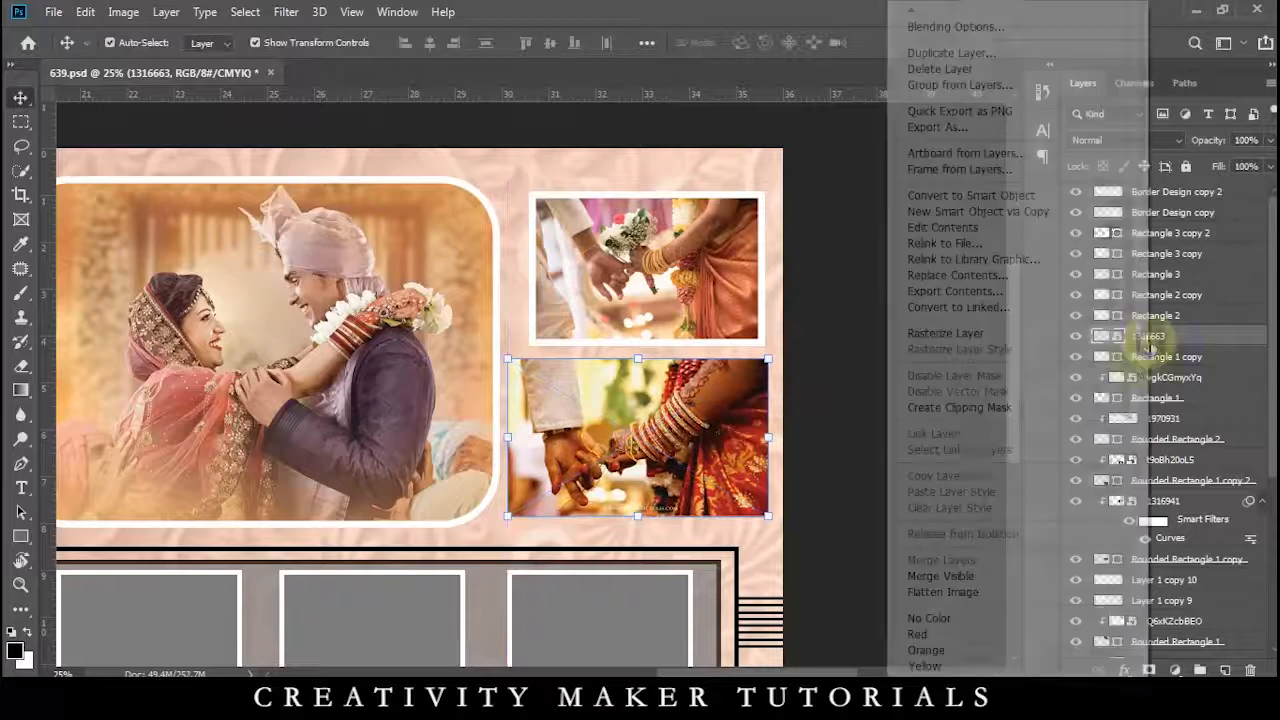
click(940, 407)
click(929, 367)
Place photo B7cWhYbBmg scaled over the first frame of the bottom strip and clip it to Rectangle 3
drag(607, 598, 692, 354)
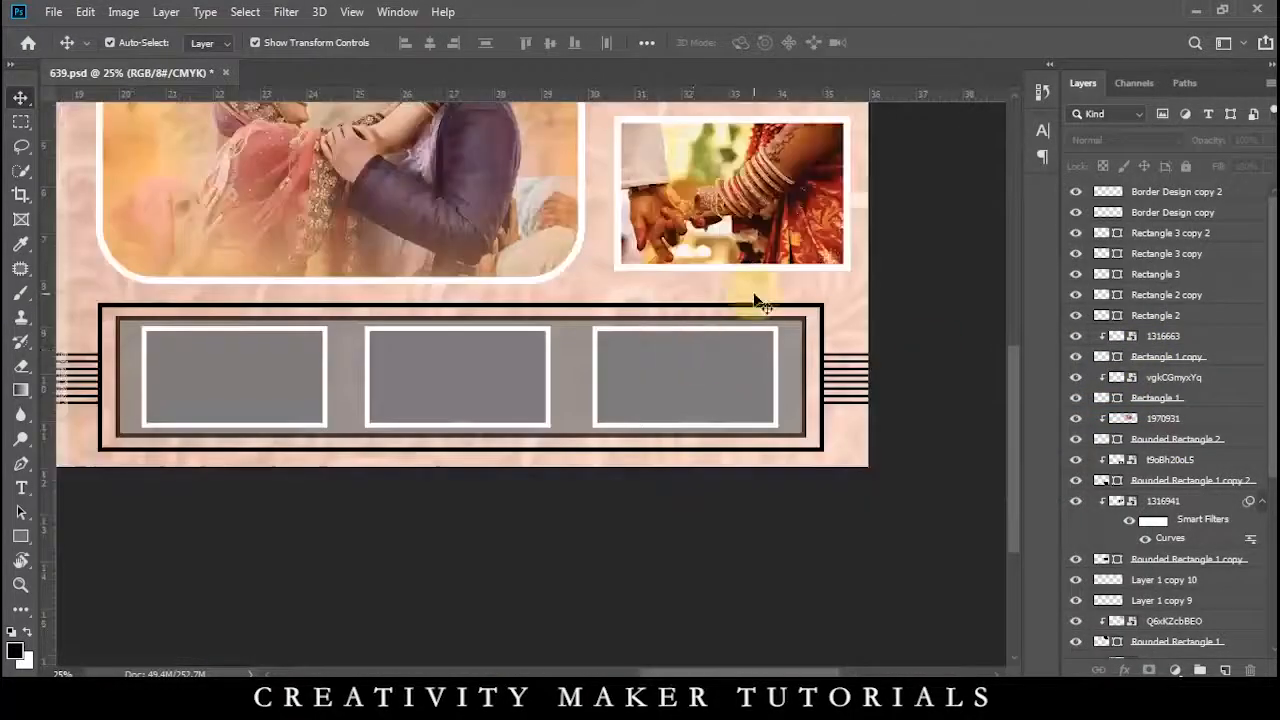
click(244, 390)
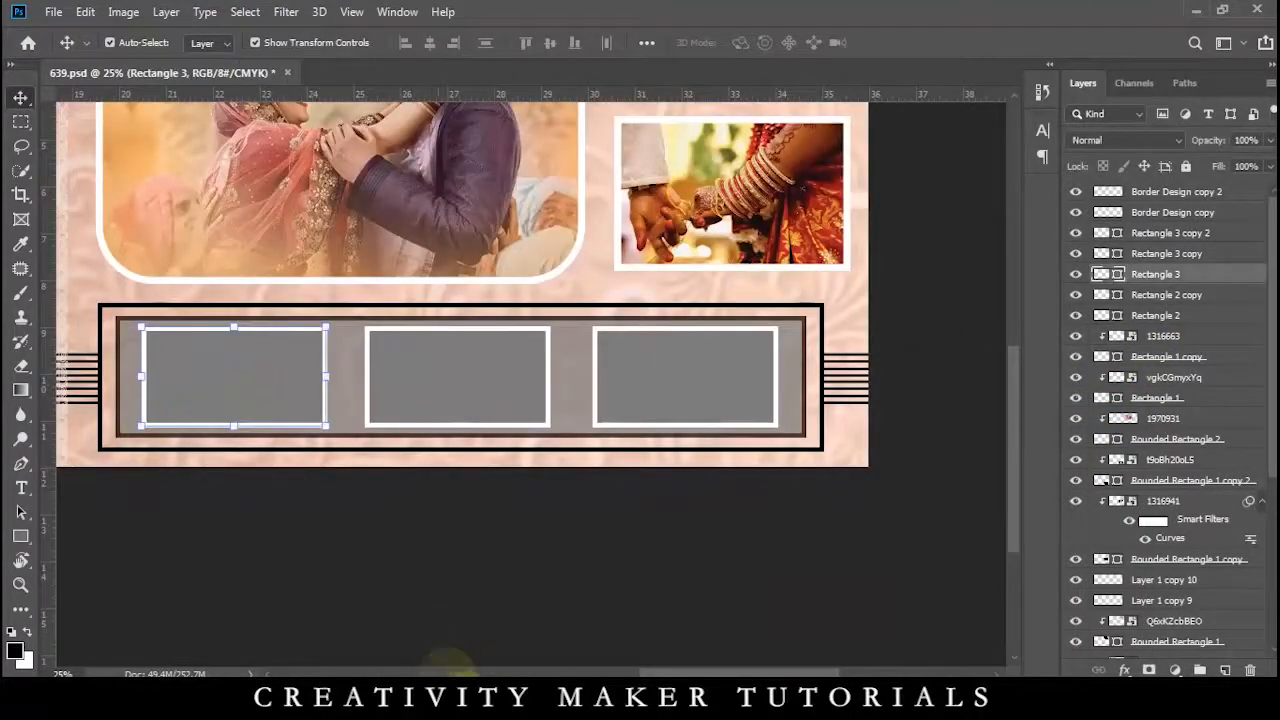
key(alt+Tab)
drag(553, 551, 560, 491)
drag(868, 474, 722, 392)
drag(656, 326, 420, 404)
drag(492, 466, 463, 434)
key(Return)
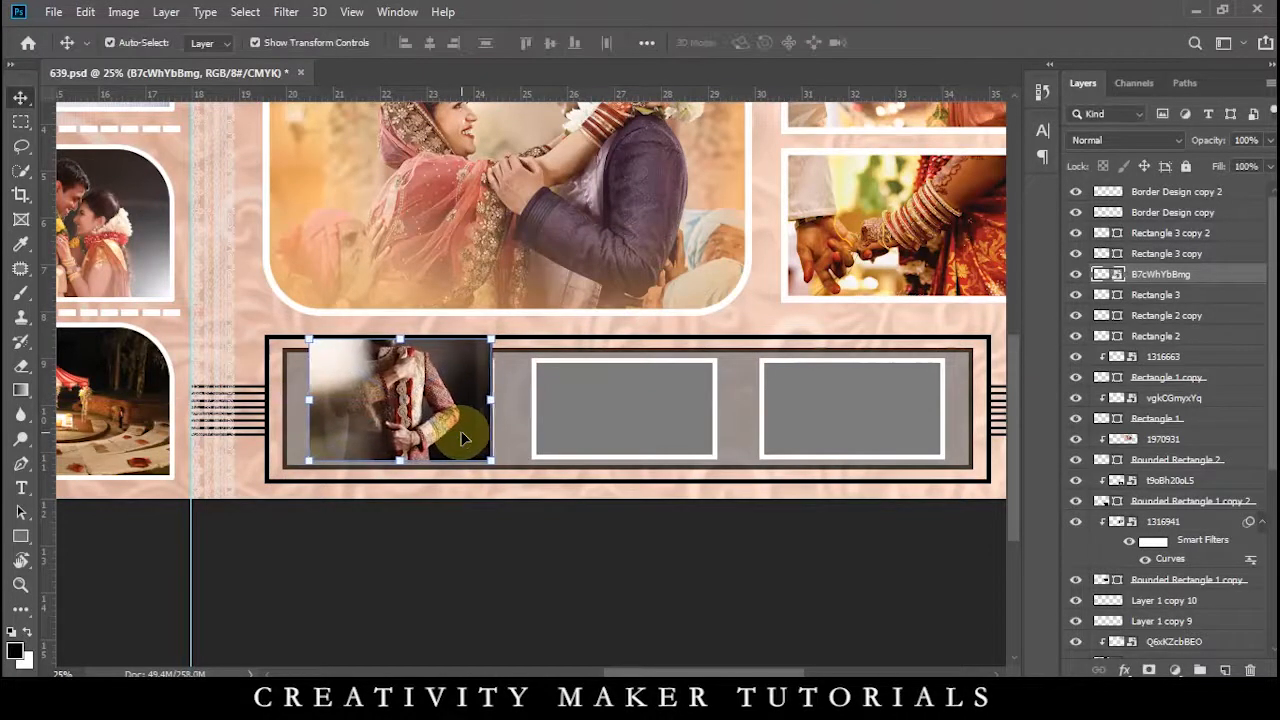
right_click(1178, 274)
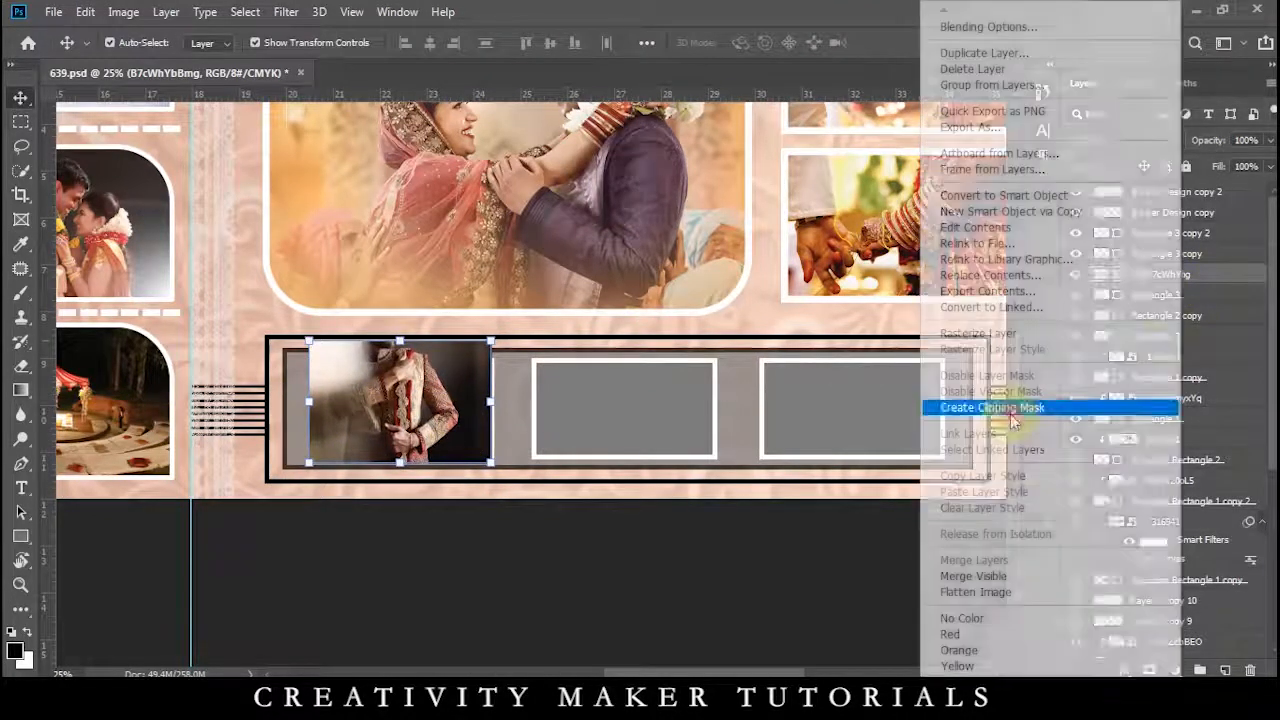
click(1012, 412)
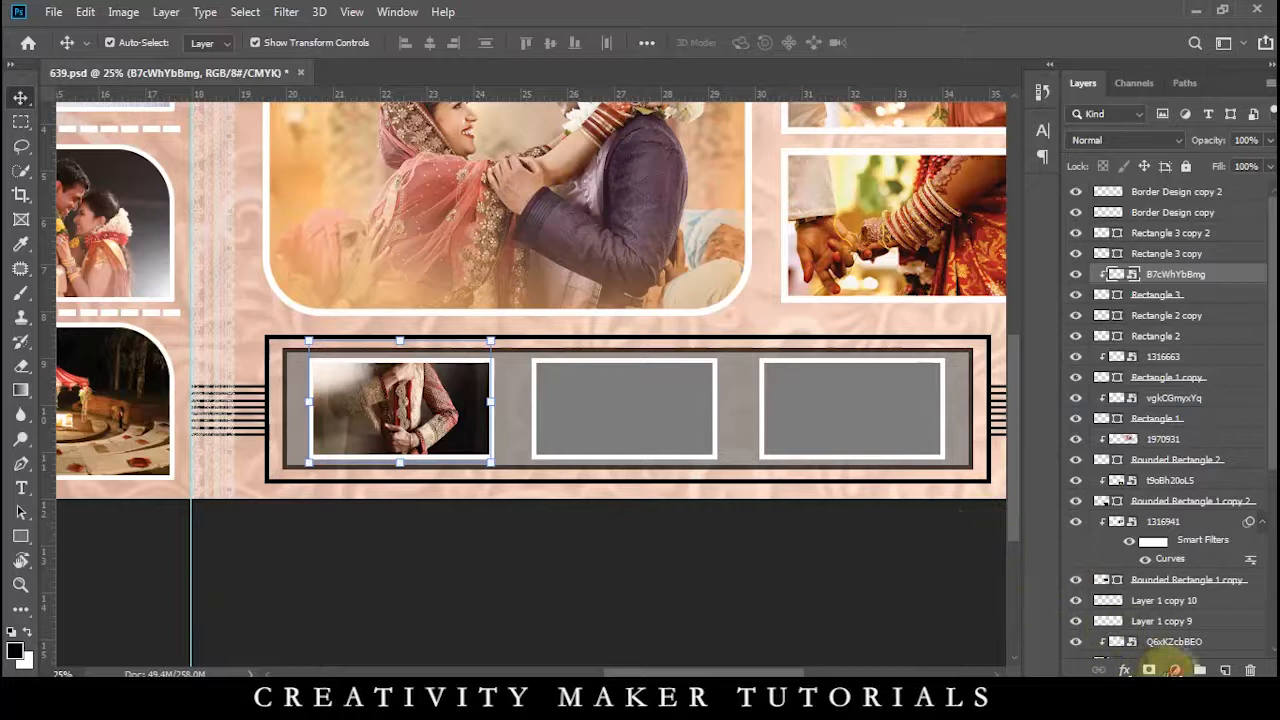
Add a Black & White adjustment clipped to the B7cWhYbBmg photo, with the default sepia-like Tint enabled
click(1175, 668)
click(1165, 522)
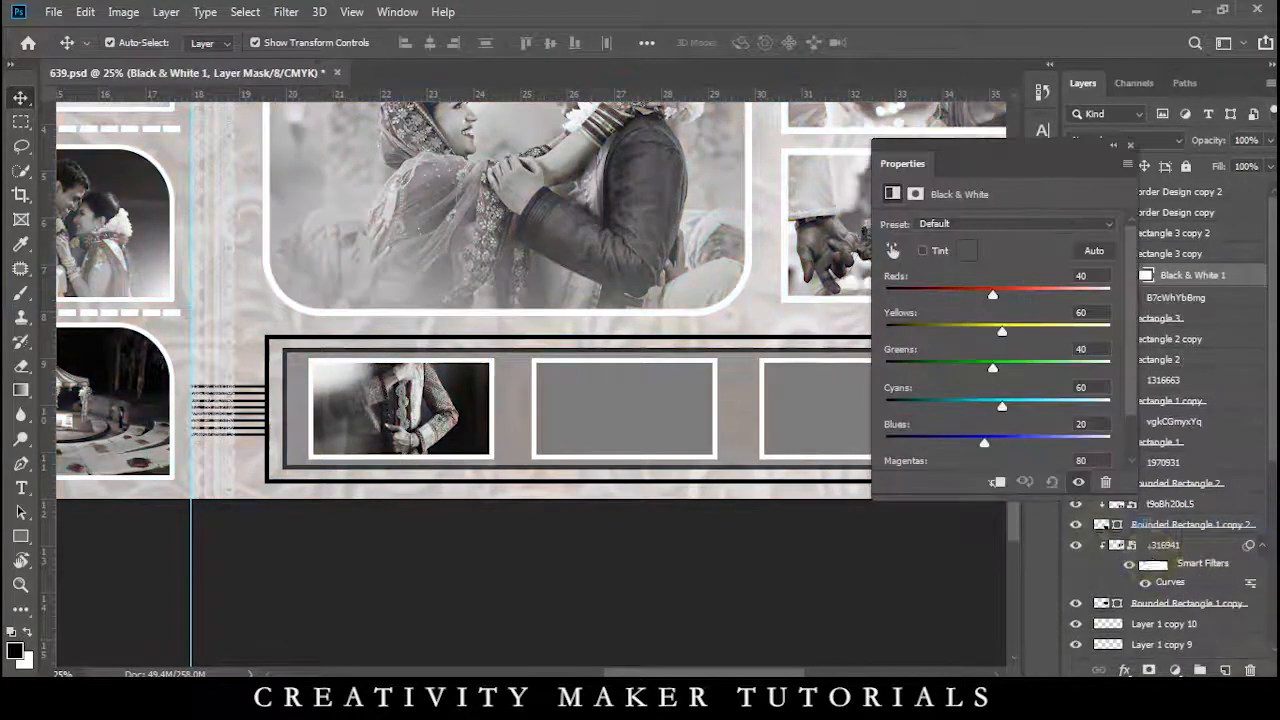
click(998, 484)
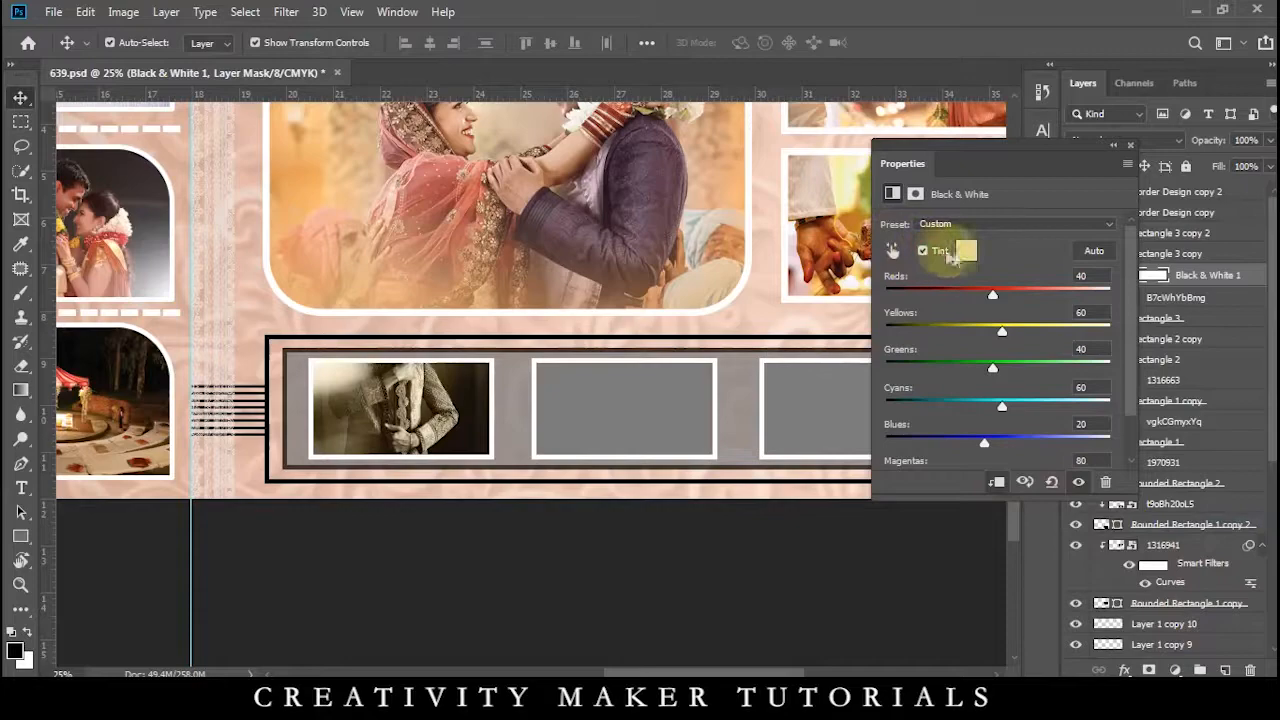
click(1117, 146)
Place photo rt4m8tHZNI above Rectangle 3 copy, scaled to cover the middle frame of the bottom strip
click(633, 433)
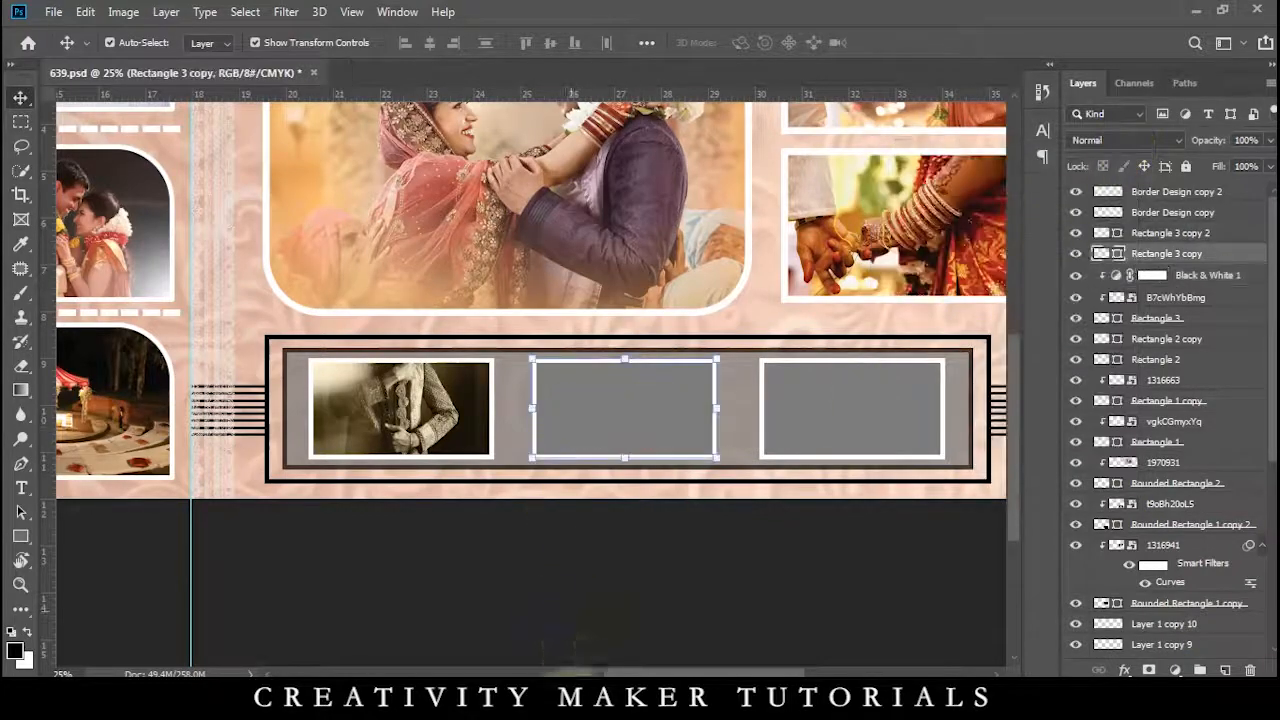
click(575, 698)
drag(806, 472, 619, 380)
drag(772, 461, 713, 456)
key(Return)
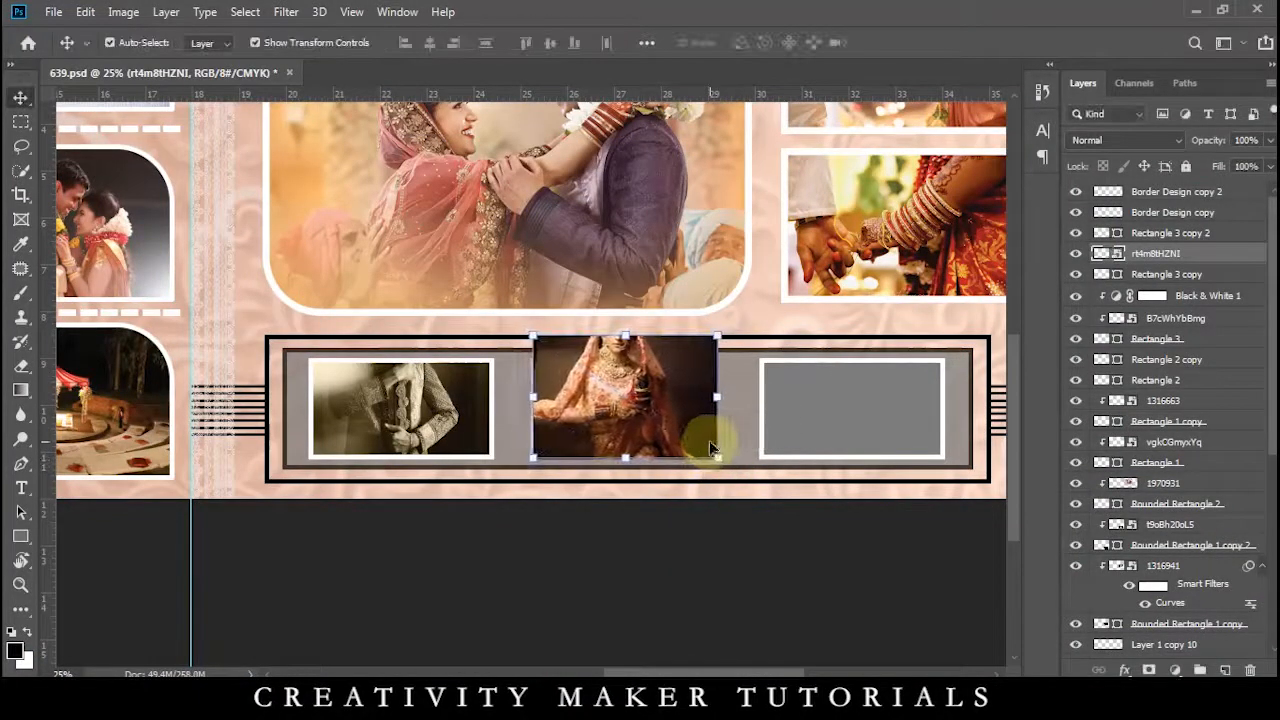
Clip the rt4m8tHZNI photo to Rectangle 3 copy and nudge it slightly down inside the middle frame
right_click(1165, 253)
click(1020, 408)
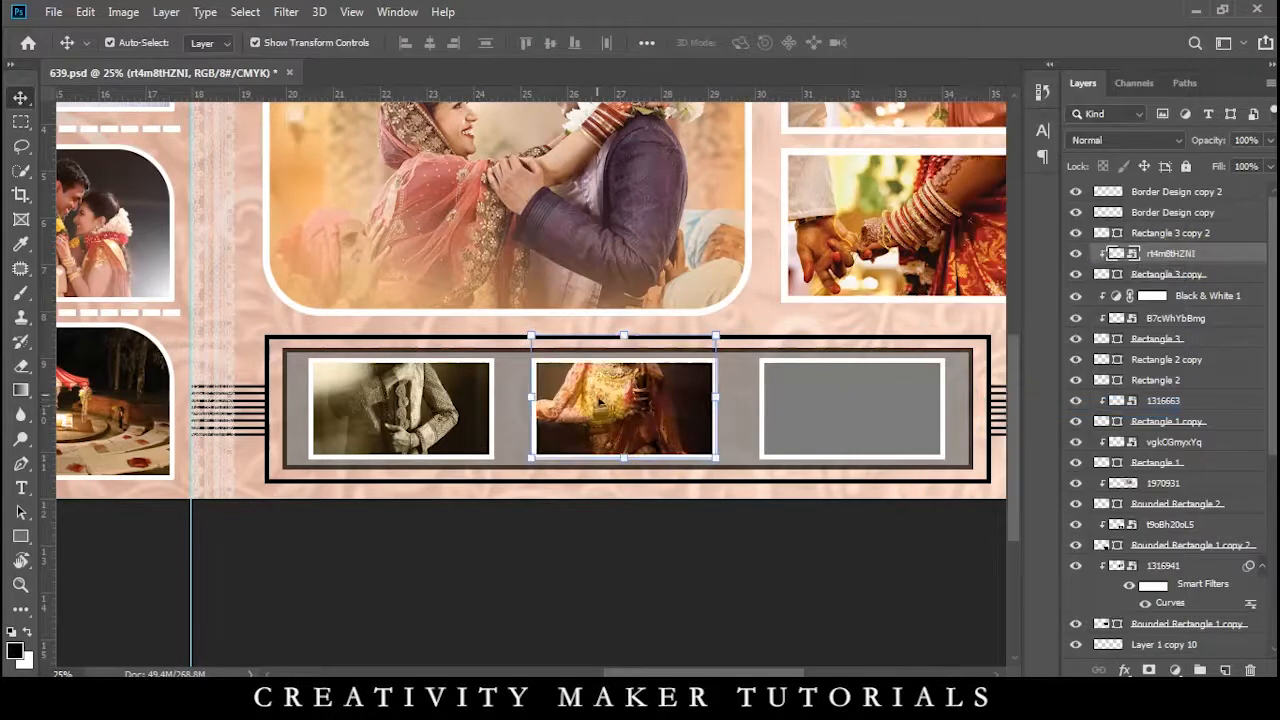
key(shift+Down)
key(shift+Down)
key(shift+Down)
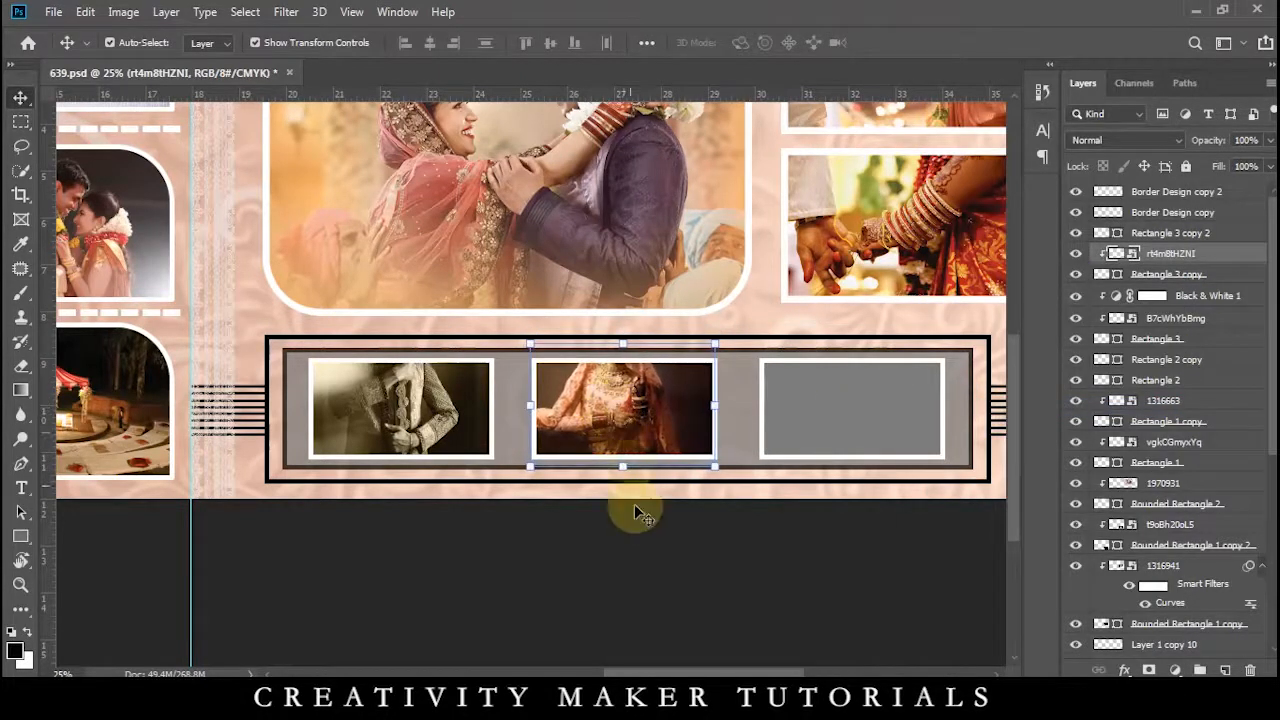
Add a Black & White adjustment clipped to the rt4m8tHZNI photo, with Tint enabled
key(alt+Tab)
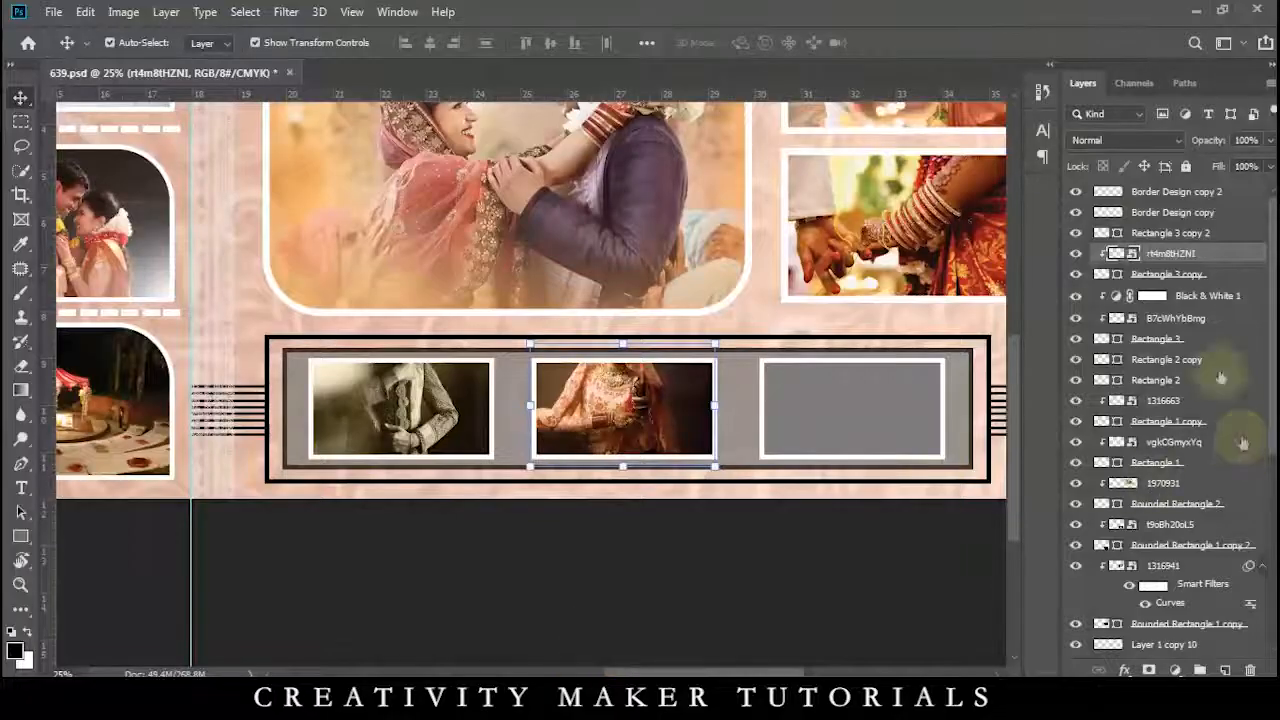
click(1175, 670)
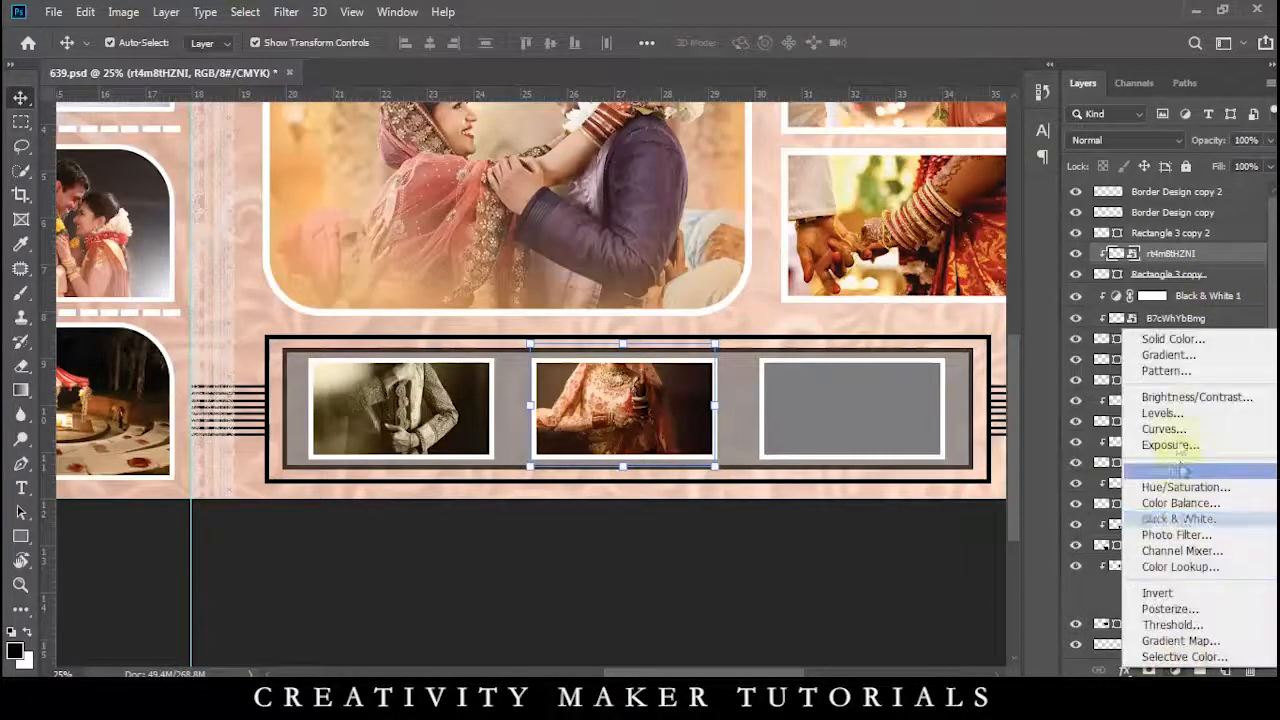
click(1158, 519)
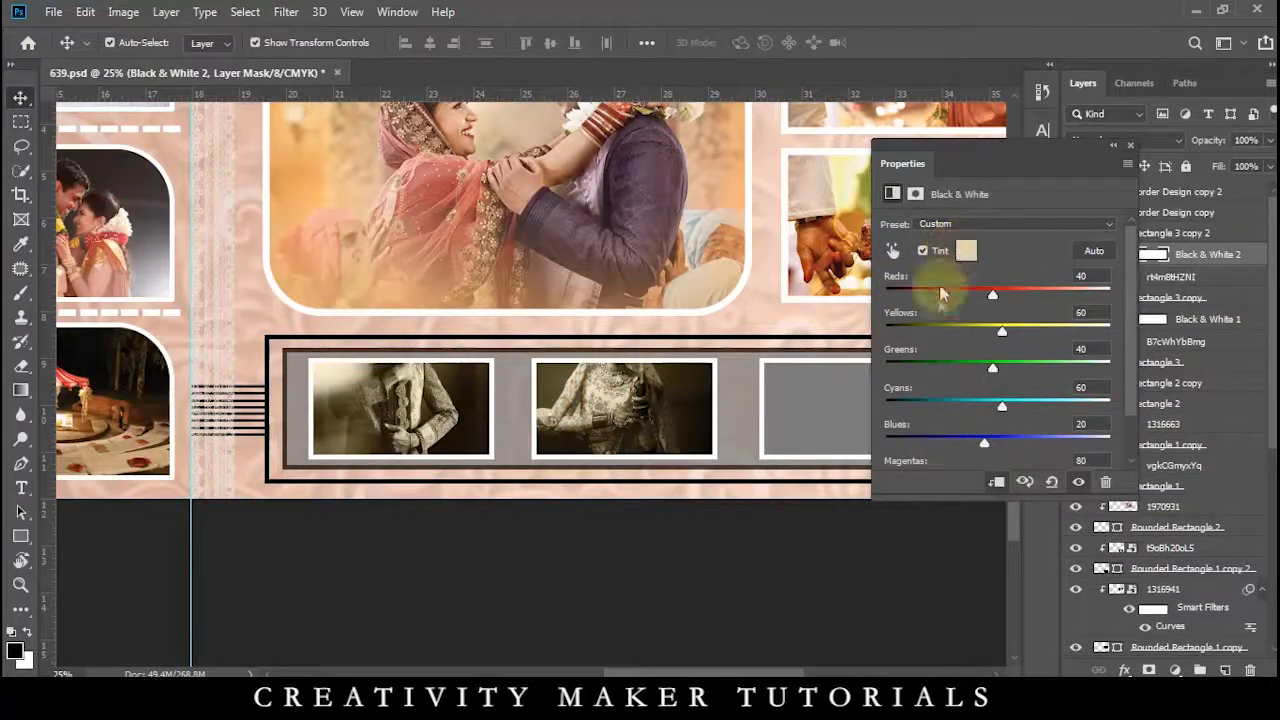
Change the tint color of the middle photo's Black & White adjustment to a light red with hue 0
click(966, 252)
click(1043, 358)
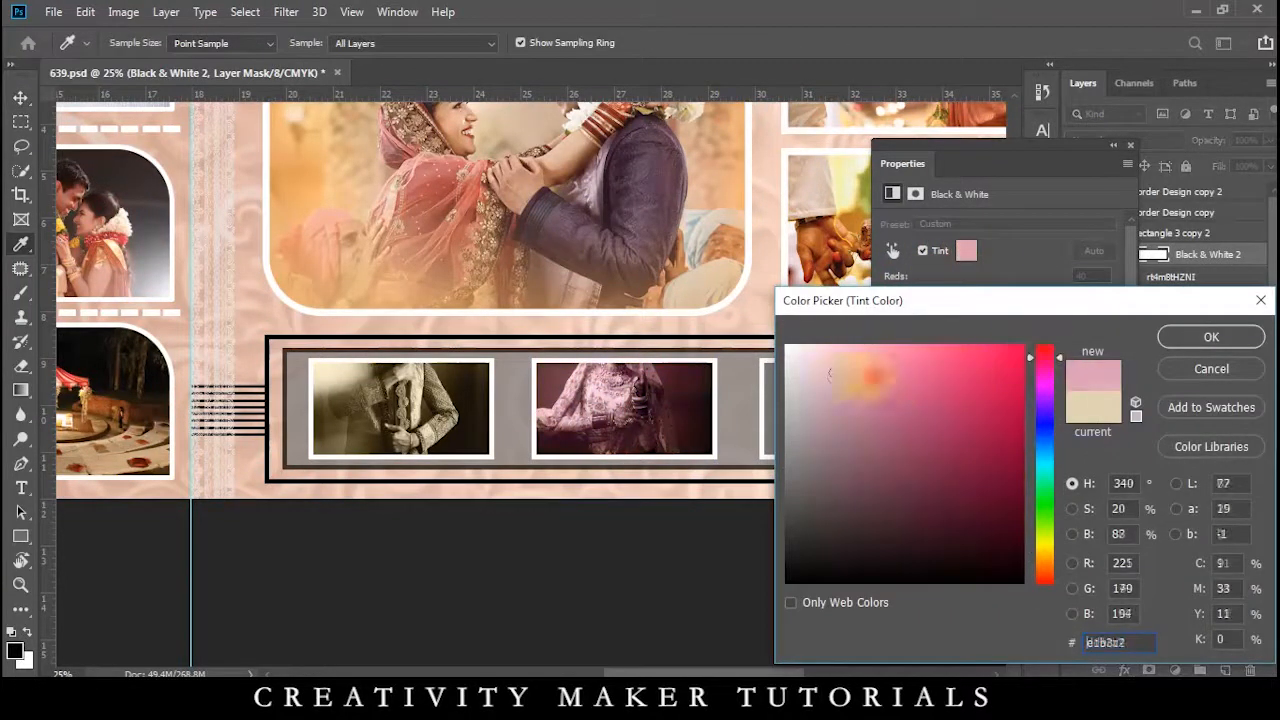
click(1043, 345)
click(883, 373)
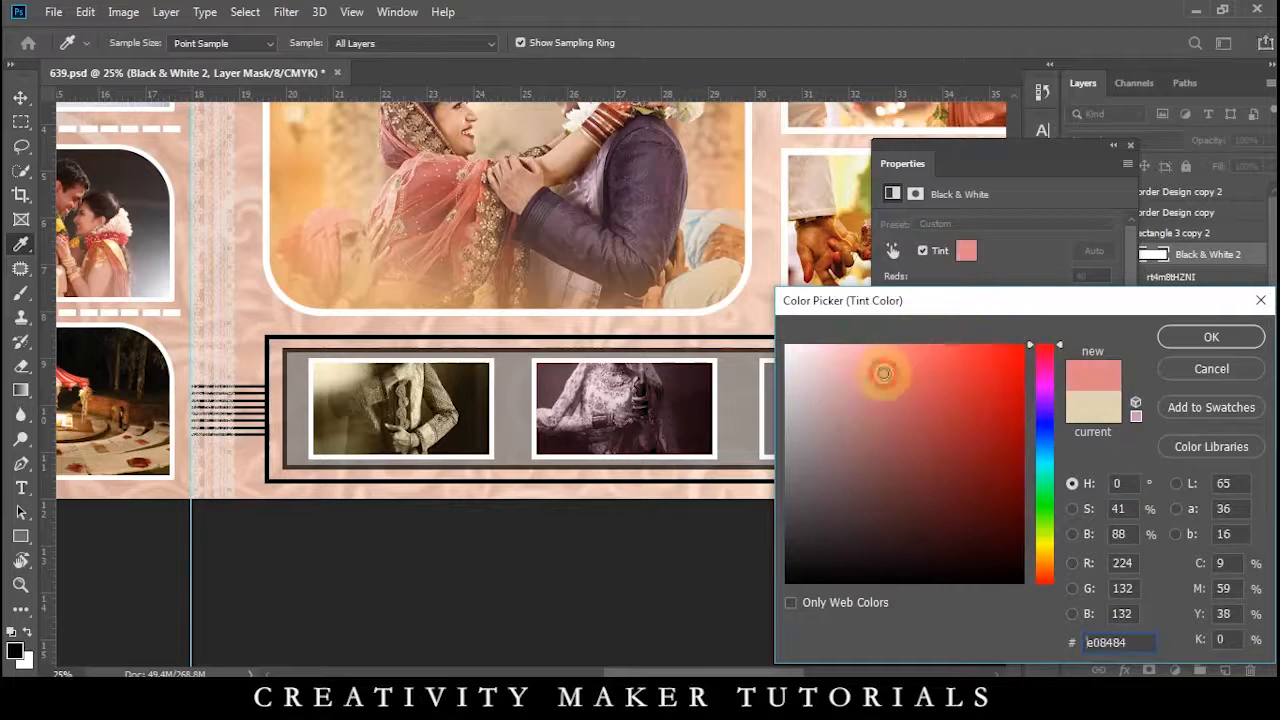
click(1200, 337)
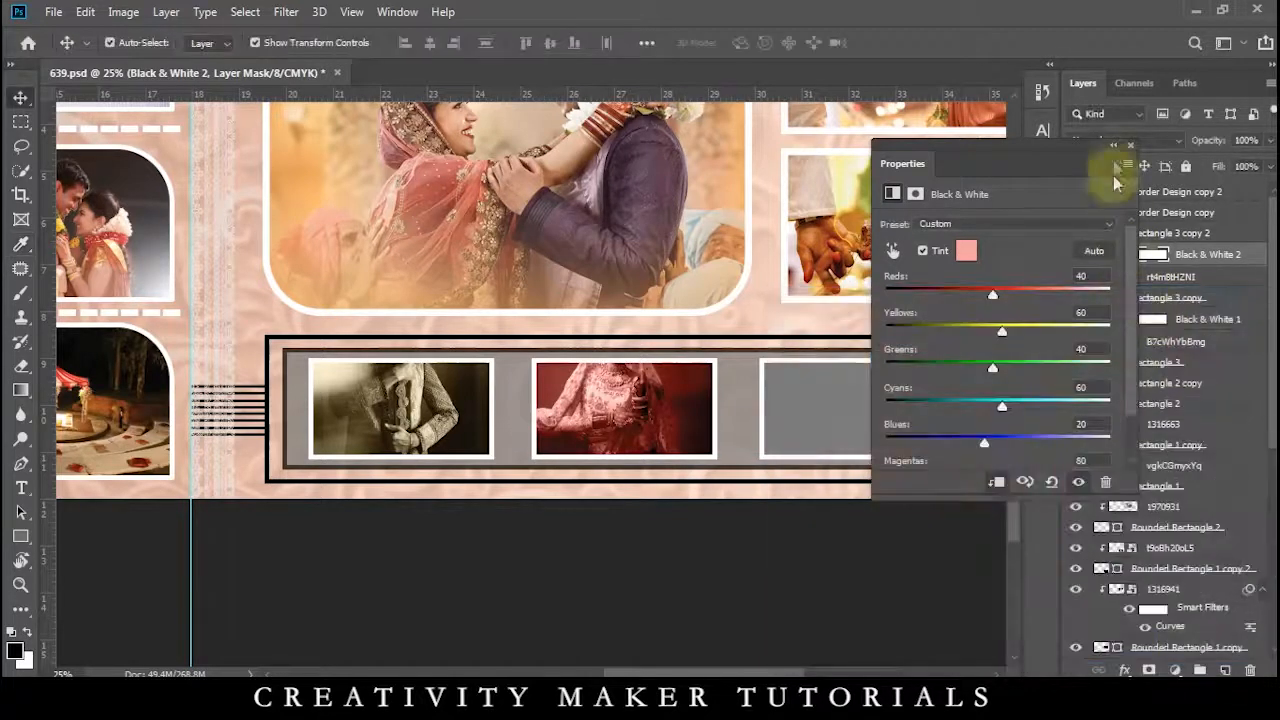
click(1133, 148)
Place photo hixqII7N3j scaled over the third frame of the bottom strip and clip it to Rectangle 3 copy 2
click(885, 408)
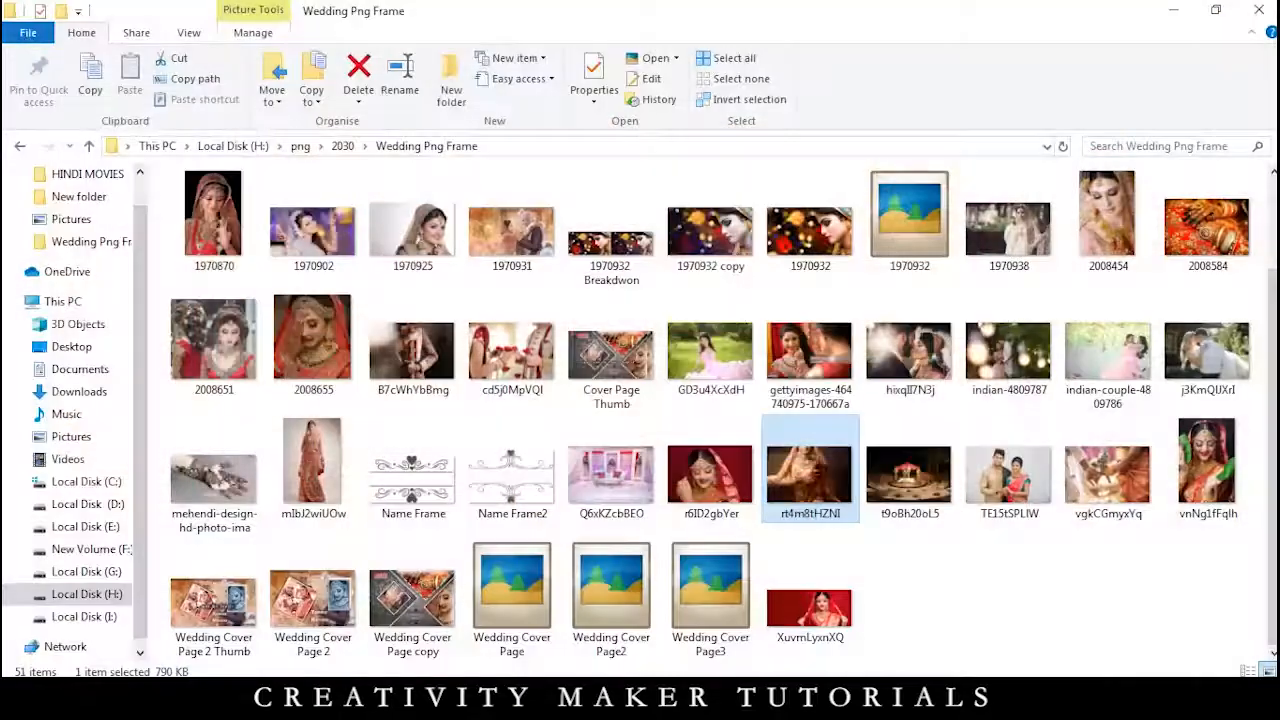
drag(900, 362, 900, 398)
drag(774, 462, 915, 446)
key(Return)
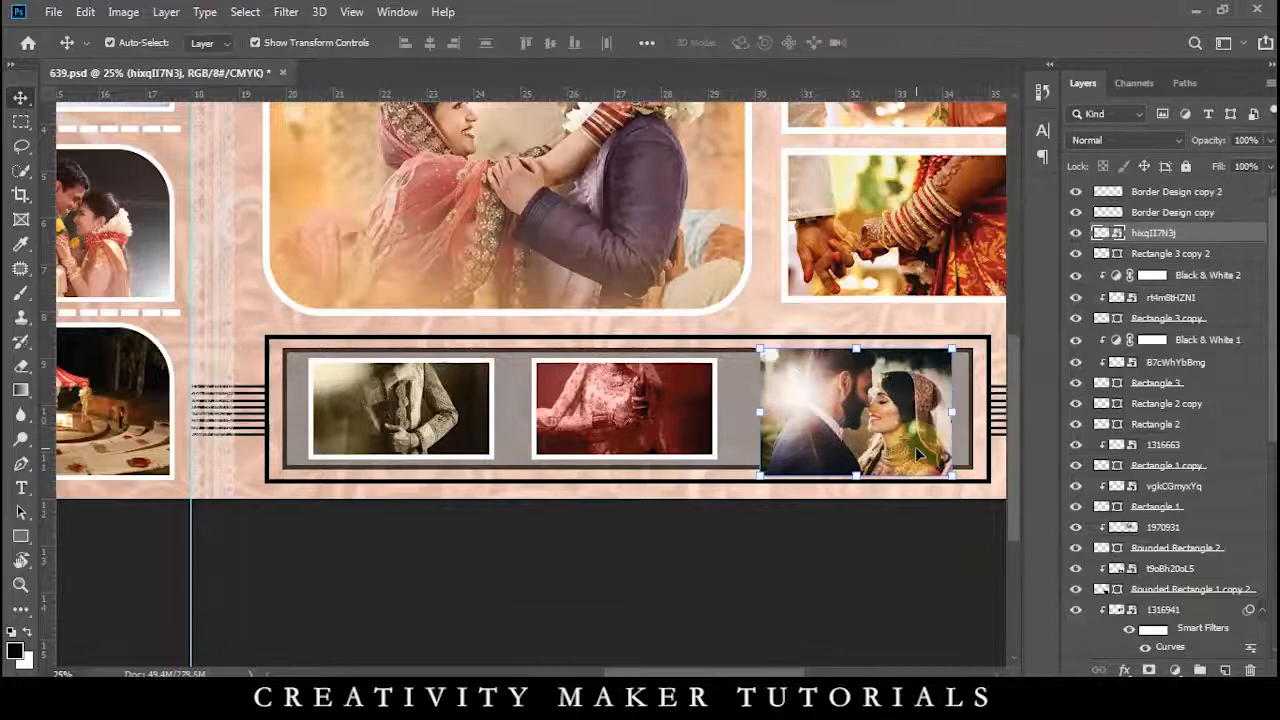
right_click(1110, 232)
click(1040, 405)
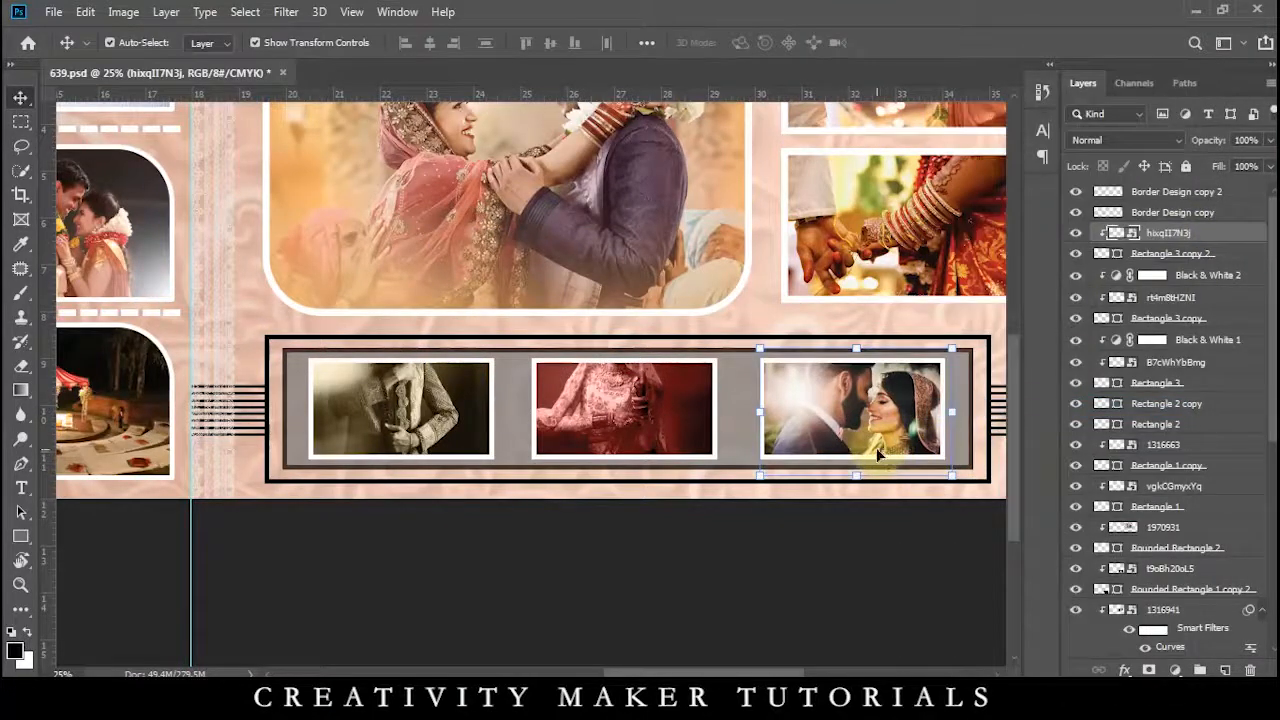
Add an untinted Black & White adjustment with the Default preset, clipped to the hixqII7N3j photo
click(1175, 670)
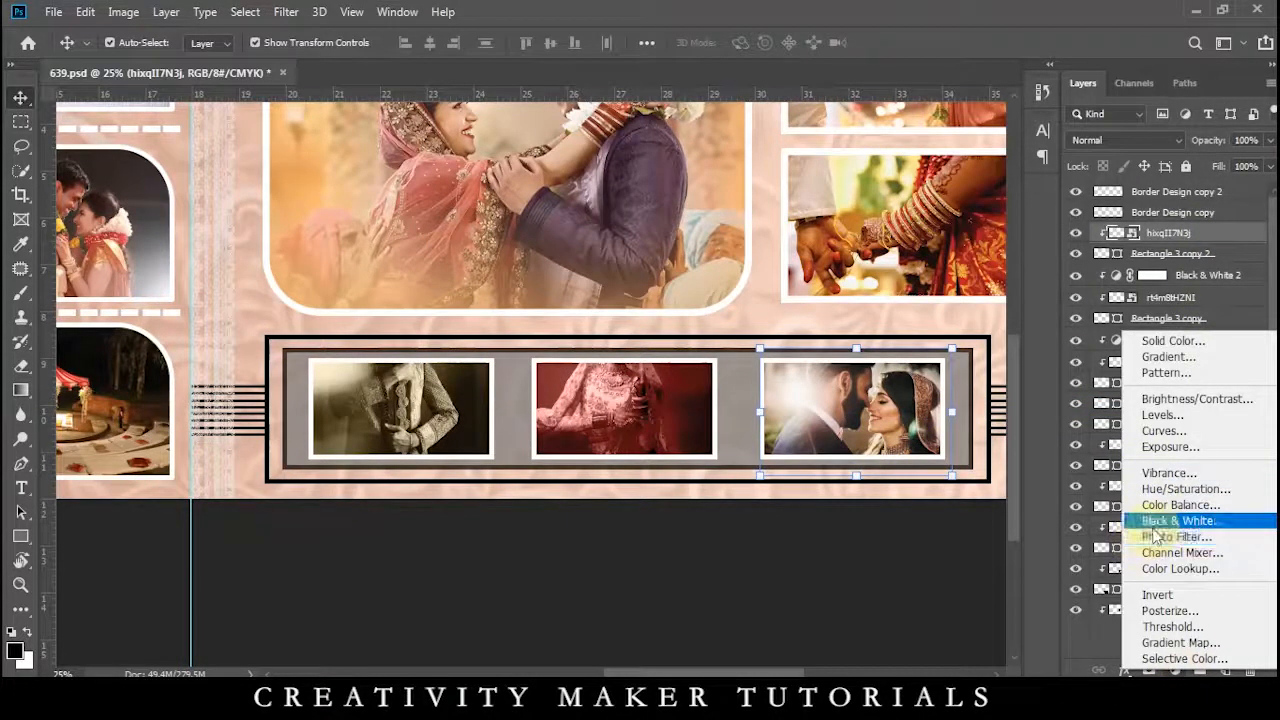
click(1170, 521)
click(996, 484)
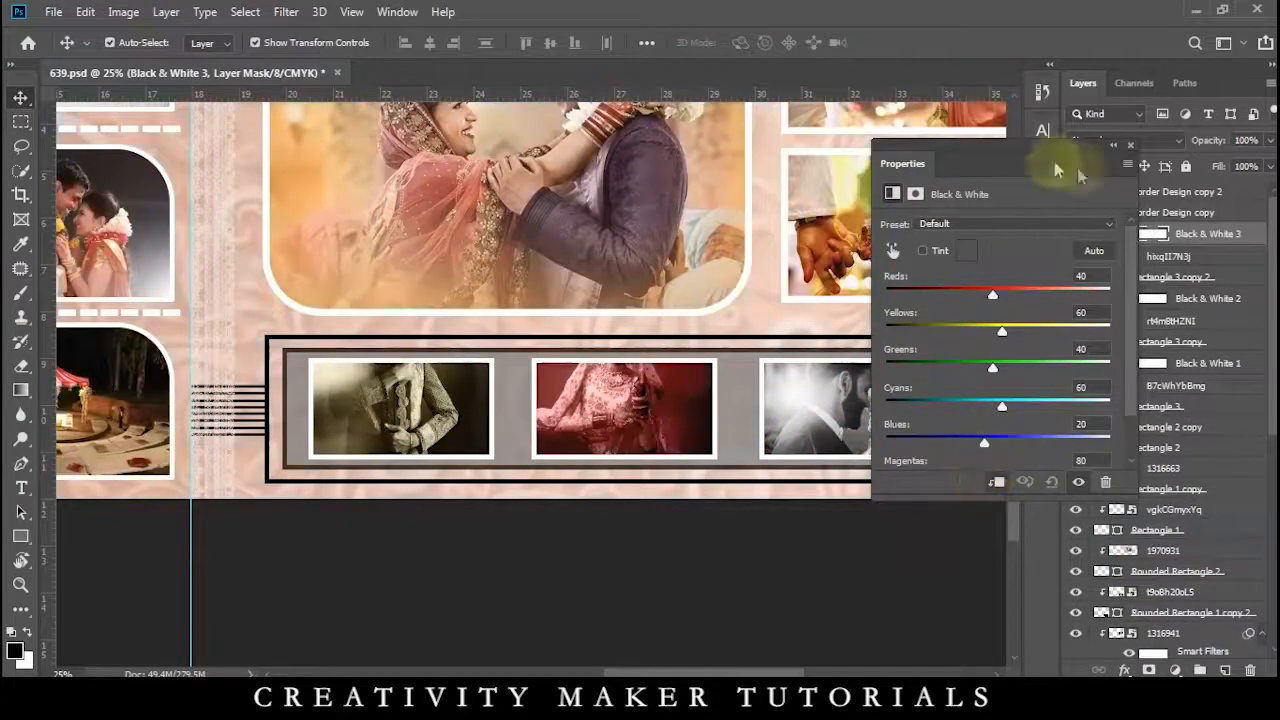
click(1128, 150)
Place the Beautiful lettering from the Creativity MAker folder on Local Disk (I:) over the lower-left edge of the large rounded frame
key(ctrl+minus)
key(ctrl+minus)
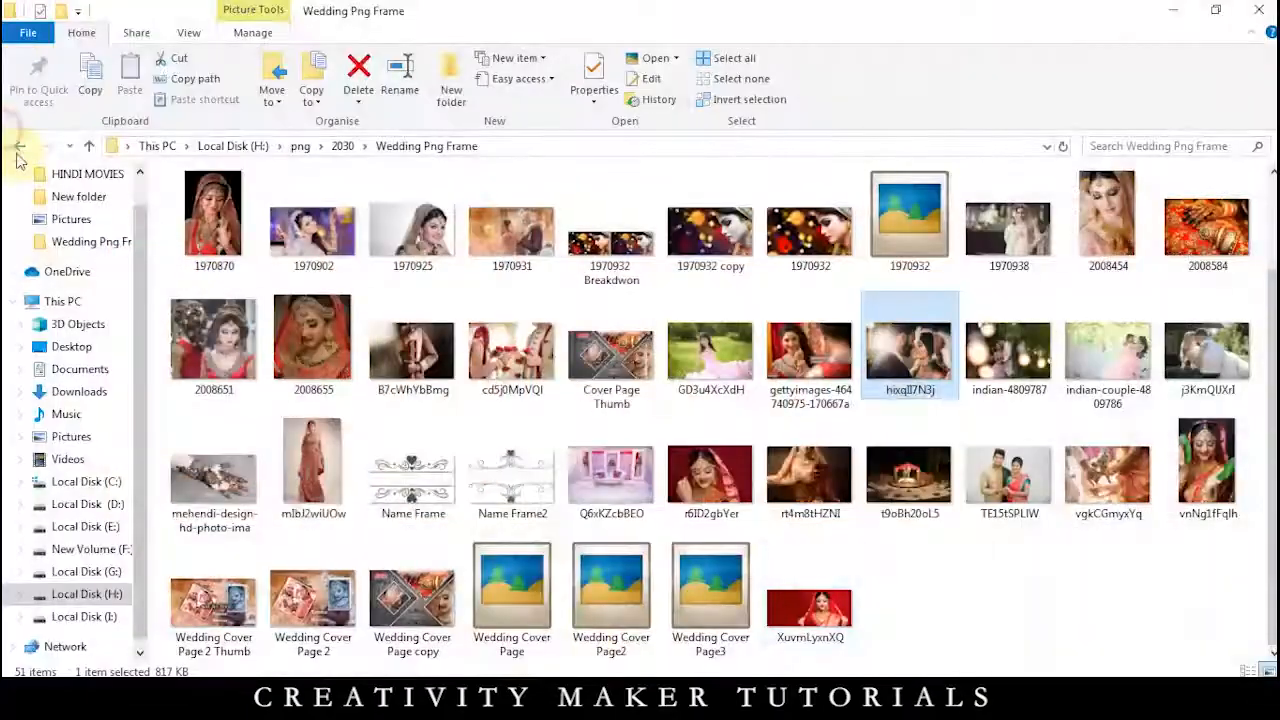
click(19, 146)
click(19, 146)
click(19, 146)
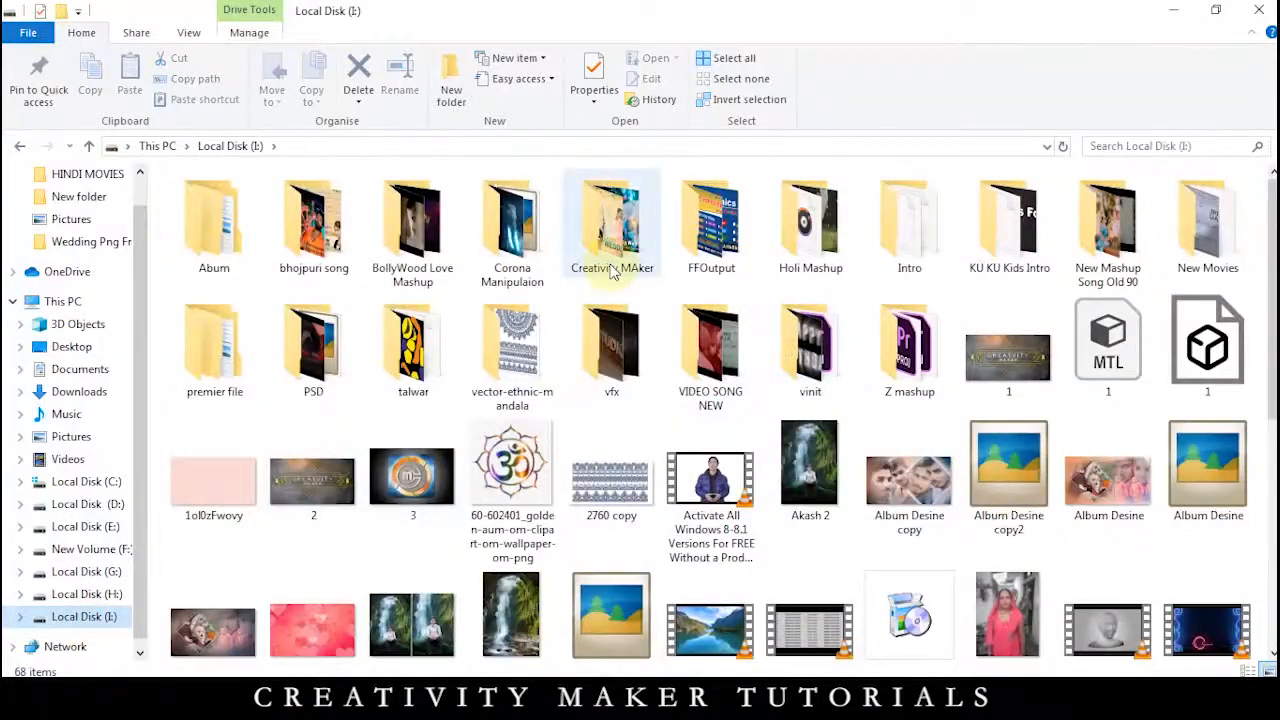
double_click(612, 218)
double_click(1108, 222)
drag(416, 215, 557, 640)
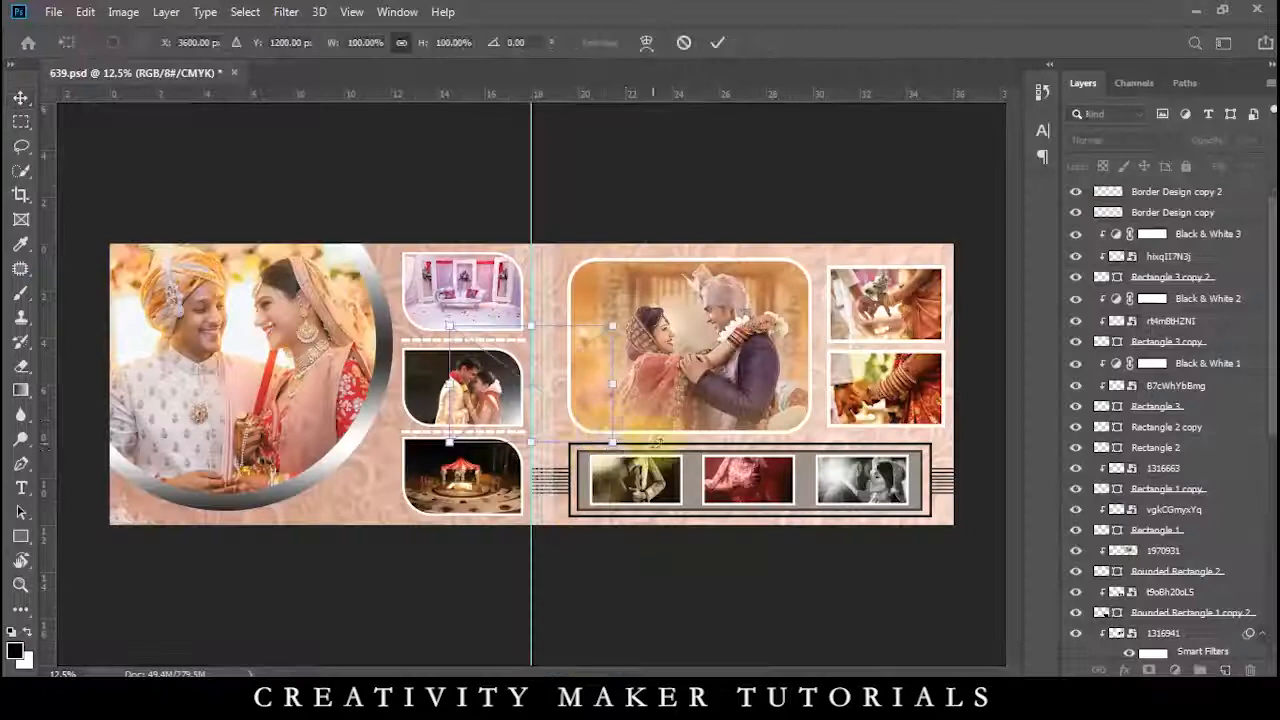
drag(563, 404, 666, 448)
key(Return)
Shift the hue of the Beautiful lettering with Hue/Saturation until it is pinkish red
key(ctrl+u)
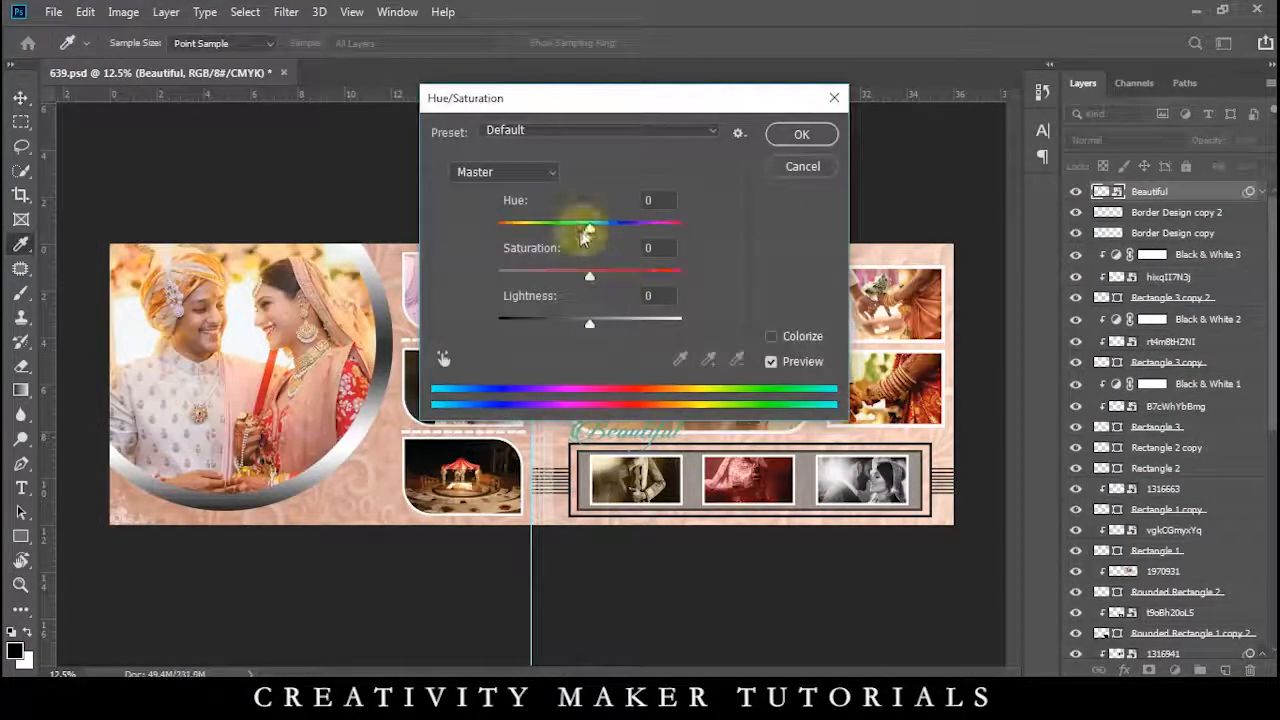
drag(678, 94, 1000, 170)
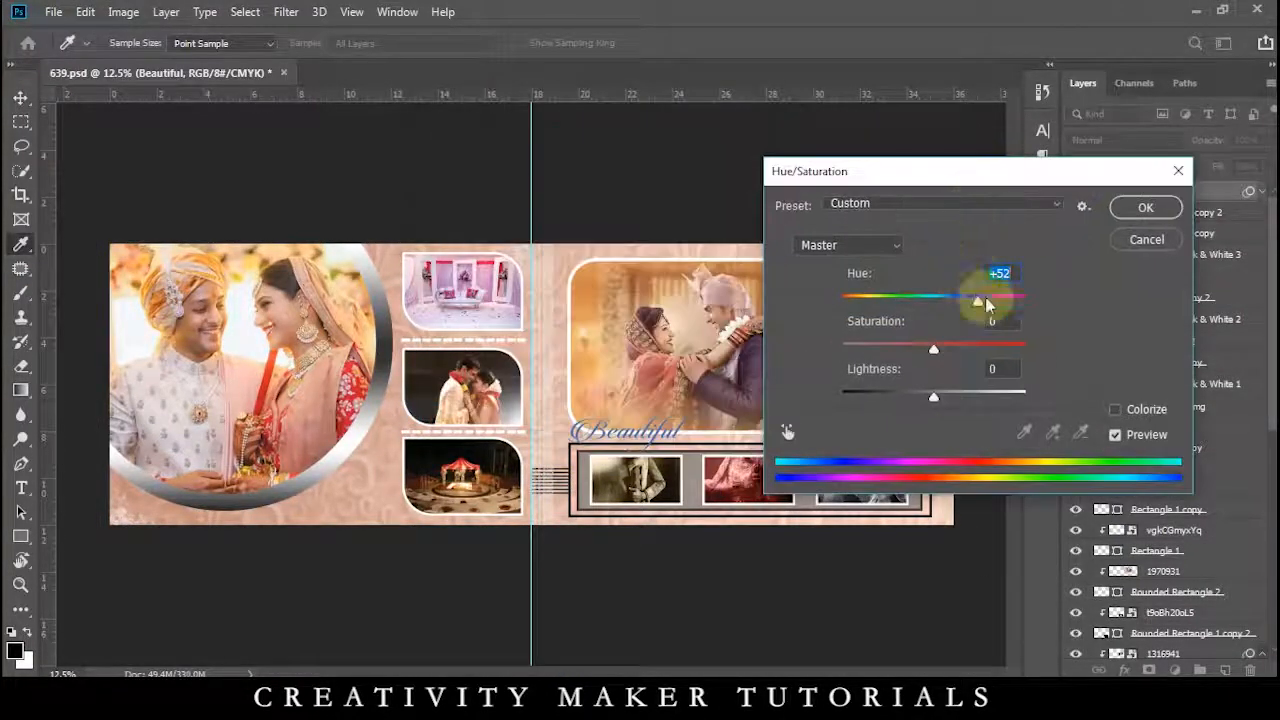
drag(987, 304, 1068, 292)
click(1143, 208)
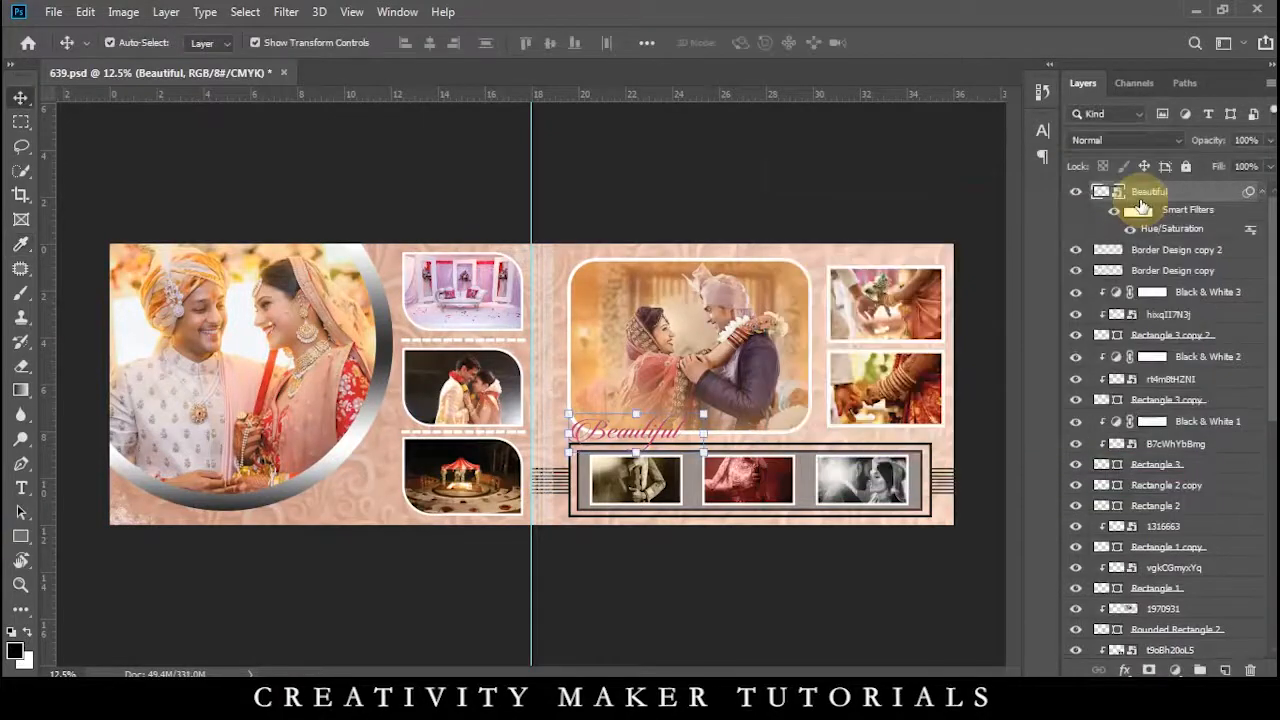
Move the Beautiful lettering slightly inward along the lower-left edge of the large rounded photo
key(ctrl+plus)
key(ctrl+plus)
key(ctrl+plus)
drag(598, 364, 181, 292)
drag(485, 460, 511, 430)
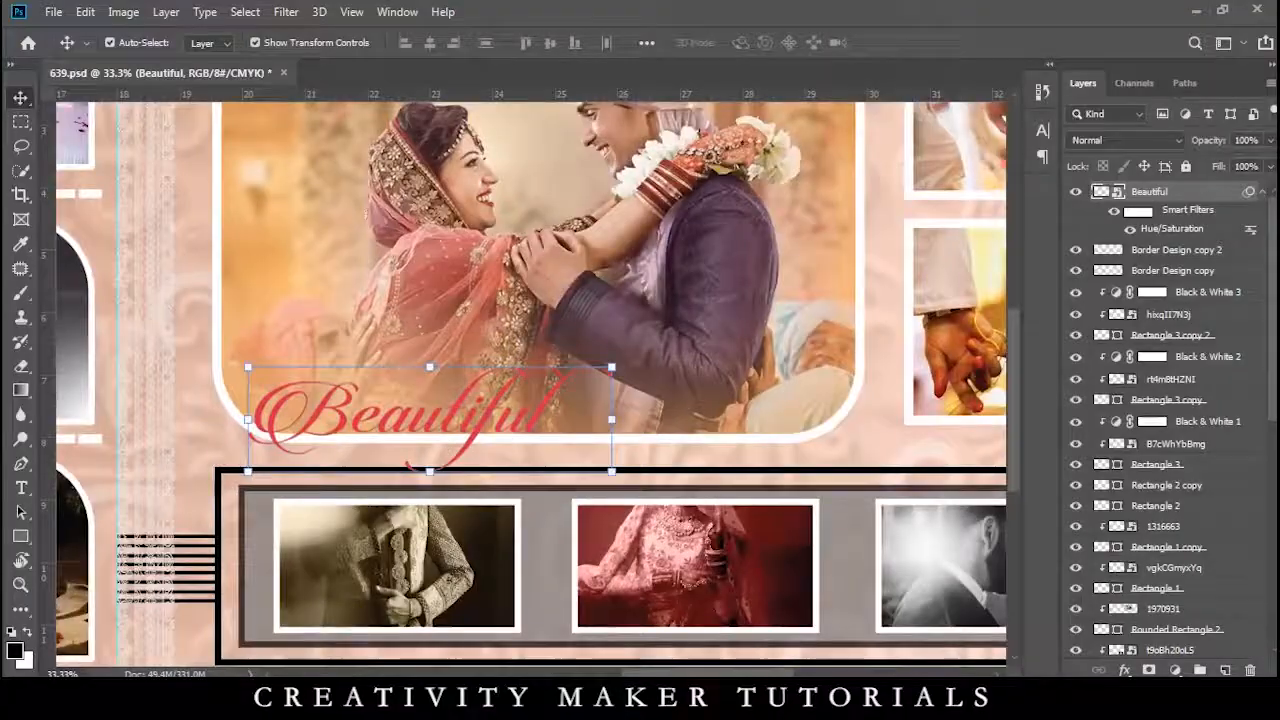
Place the Moment lettering just beyond the lower end of the Beautiful lettering, scaled to fit above the black strip frame
key(alt+Tab)
drag(720, 214, 617, 438)
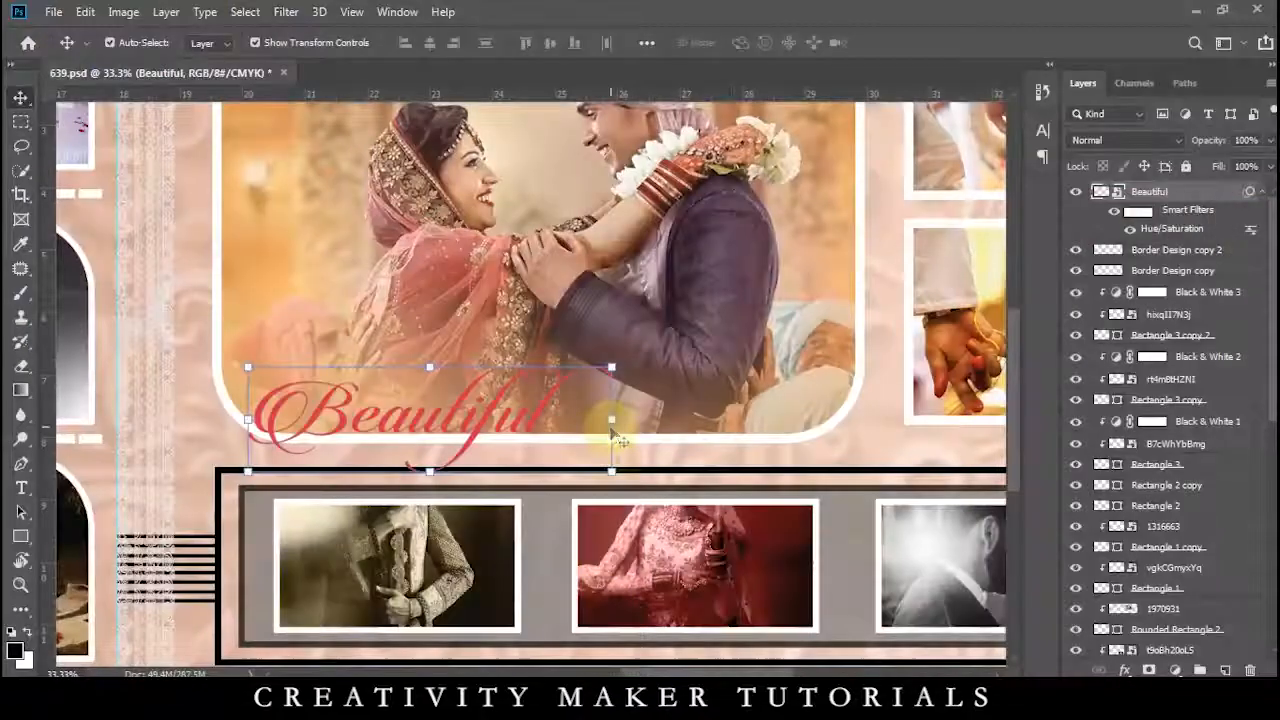
drag(749, 537, 632, 455)
drag(572, 380, 670, 461)
key(Return)
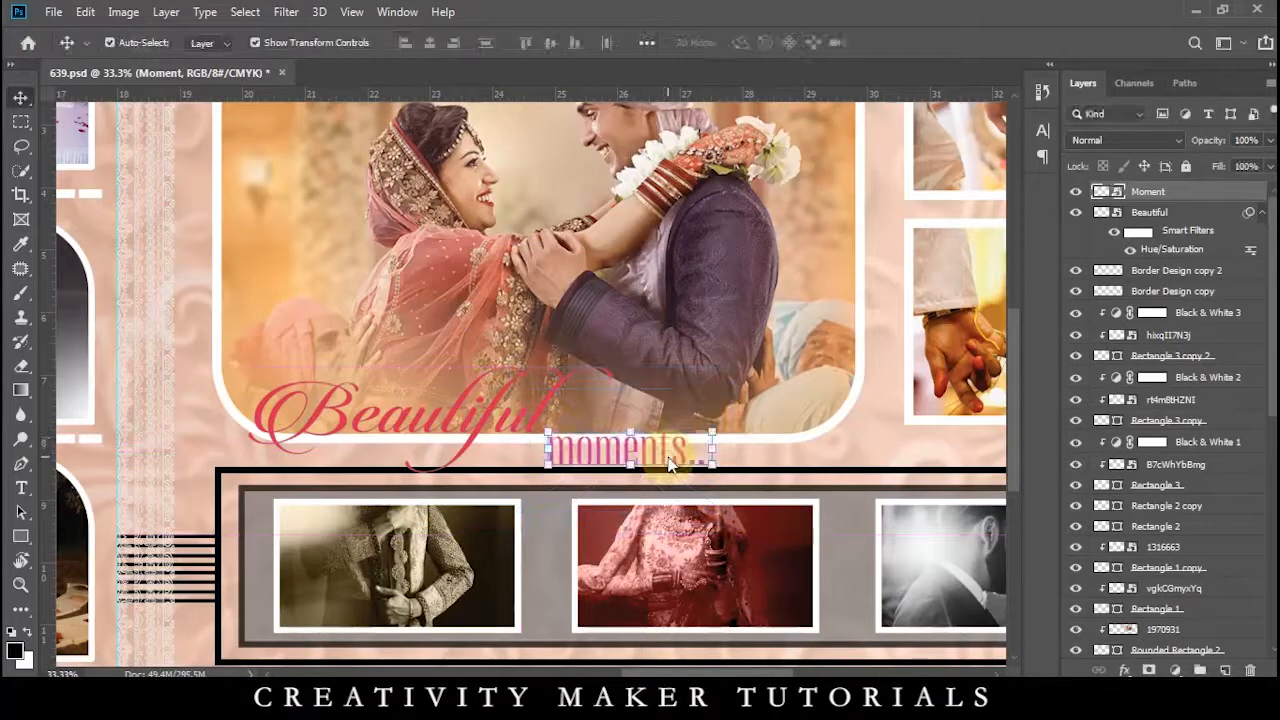
Shift the hue of the Moment lettering to +180 with Hue/Saturation so it turns green
key(ctrl+u)
drag(952, 310, 1003, 316)
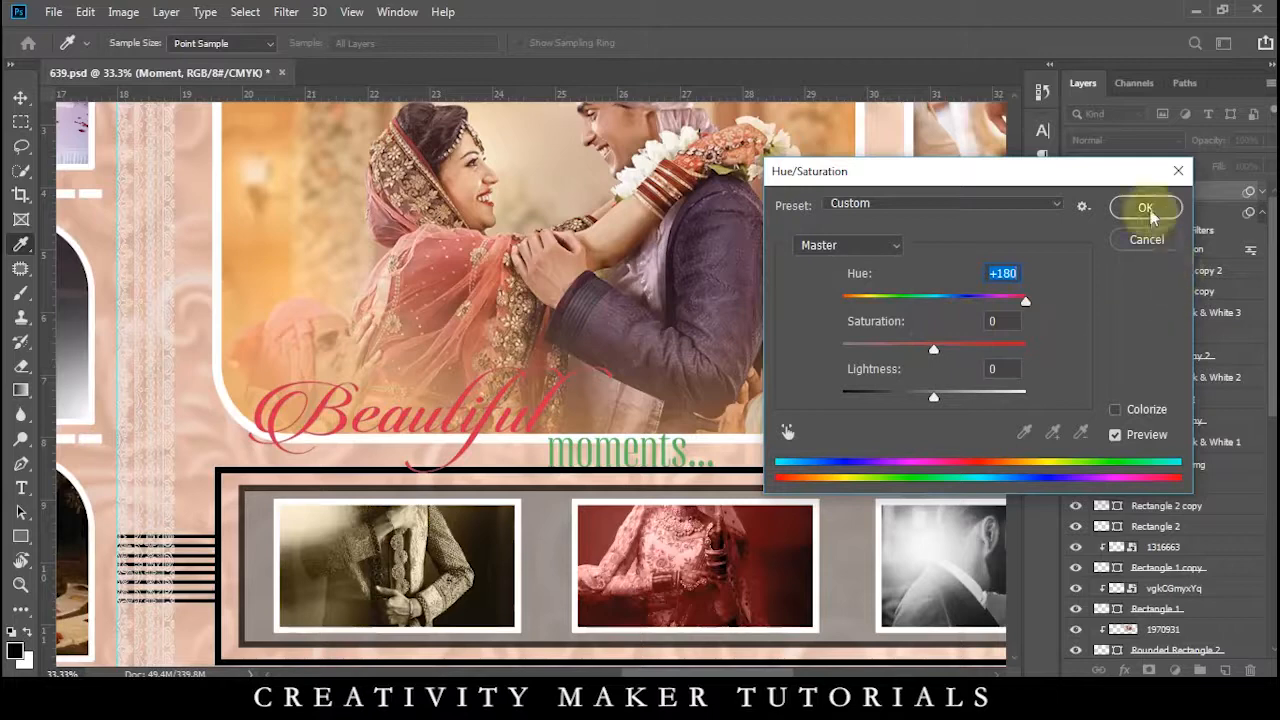
click(1145, 207)
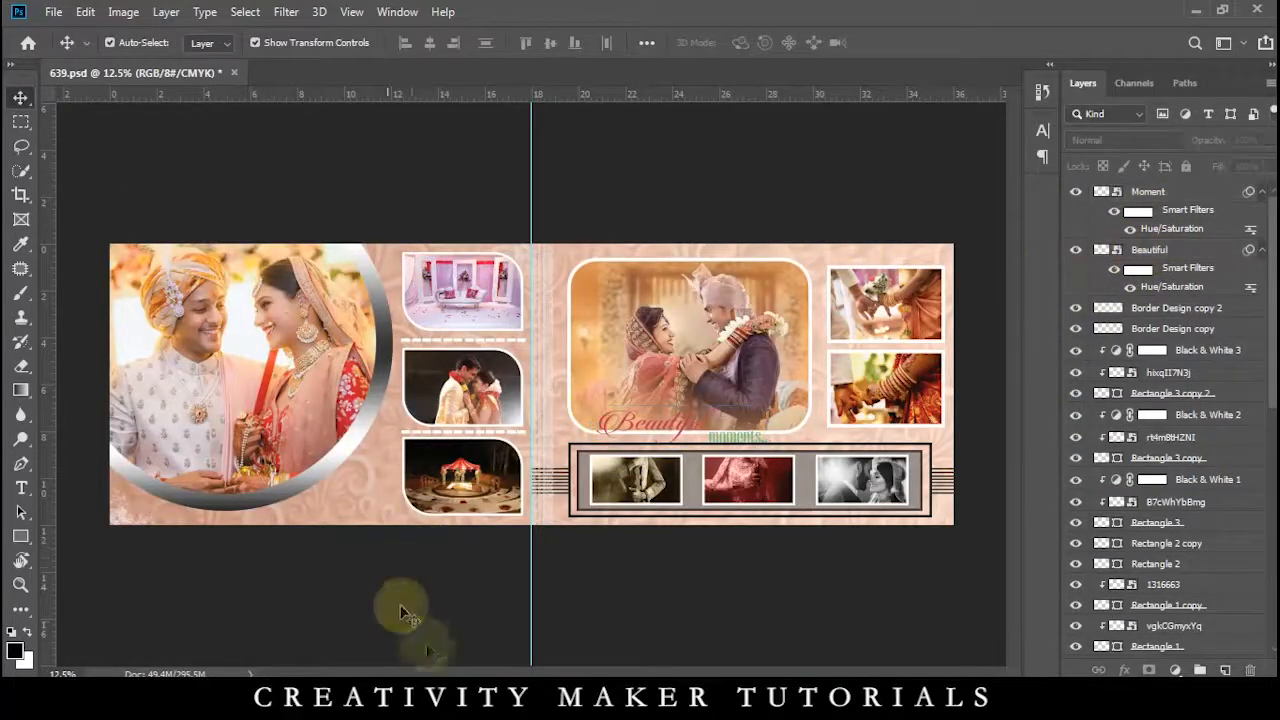
Switch to File Explorer and copy all text from the Wedding ceremony file in Creativity MAker > Wedding Bridle Page > New folder
click(470, 700)
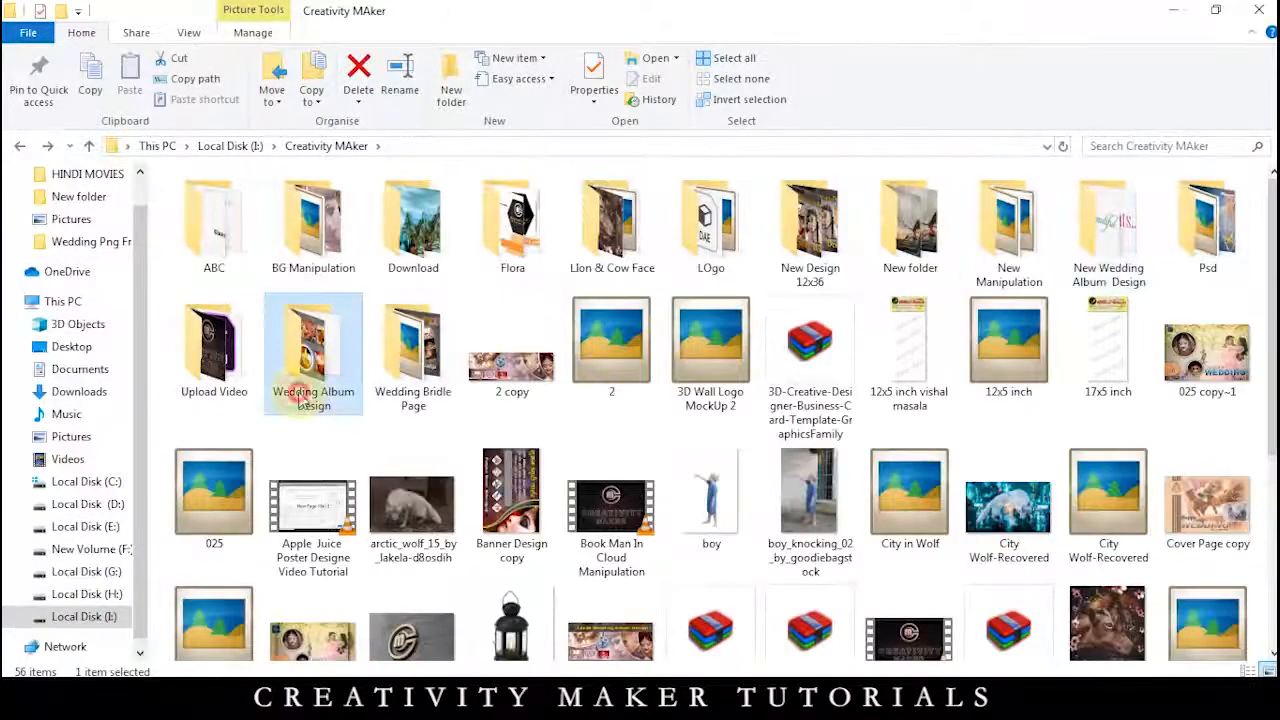
double_click(313, 345)
double_click(371, 357)
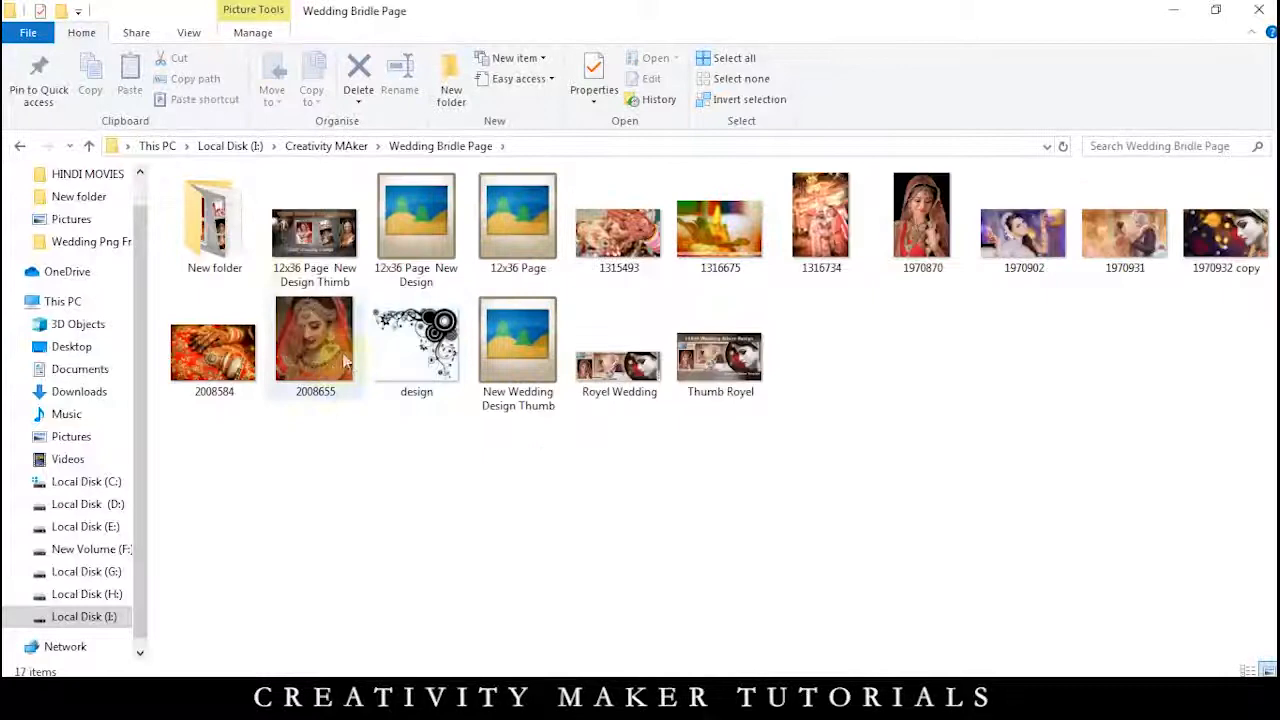
double_click(214, 220)
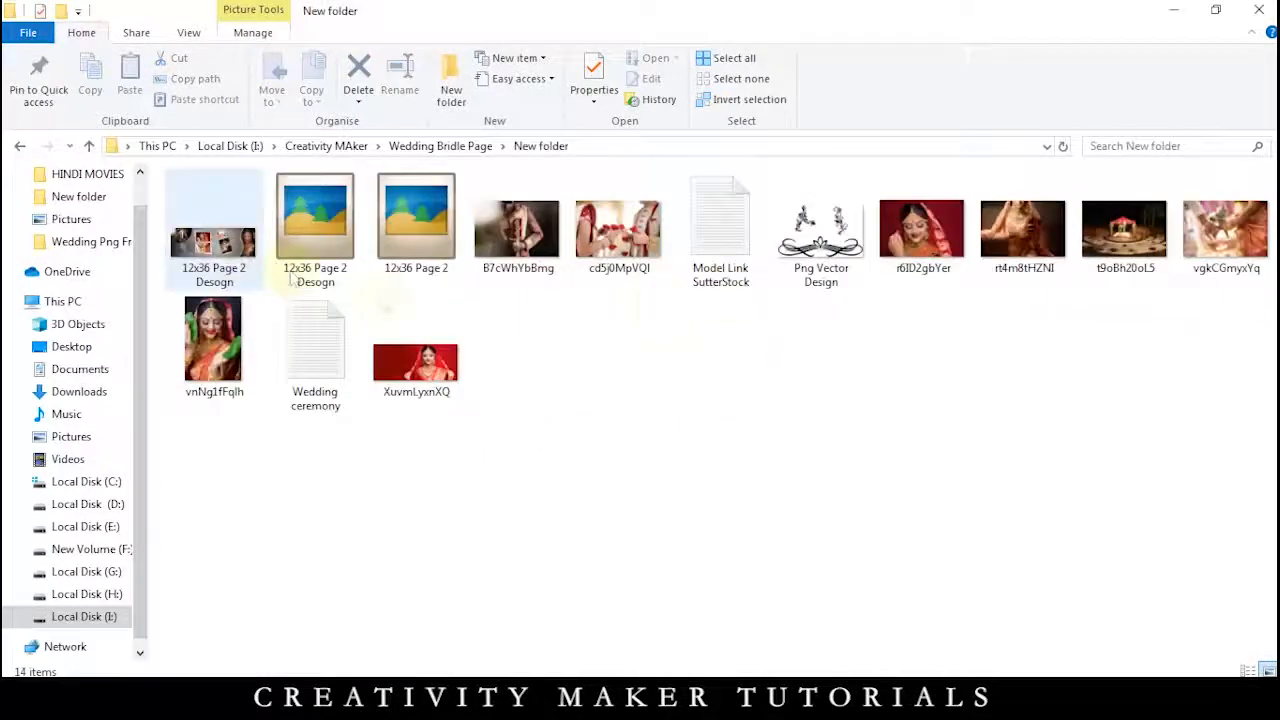
click(320, 370)
double_click(320, 370)
key(ctrl+a)
key(ctrl+c)
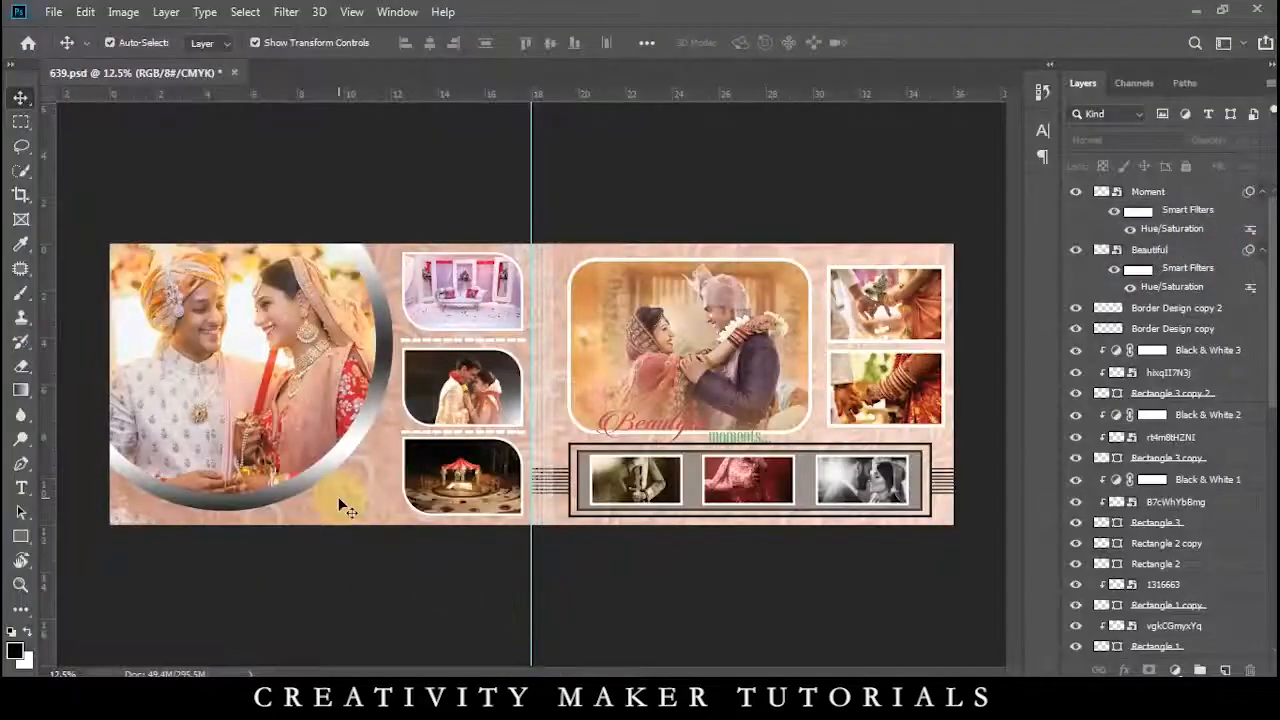
Paste the quote "Love is a singal soul inhabiting two bodies." as a text layer below the large circular photo
key(t)
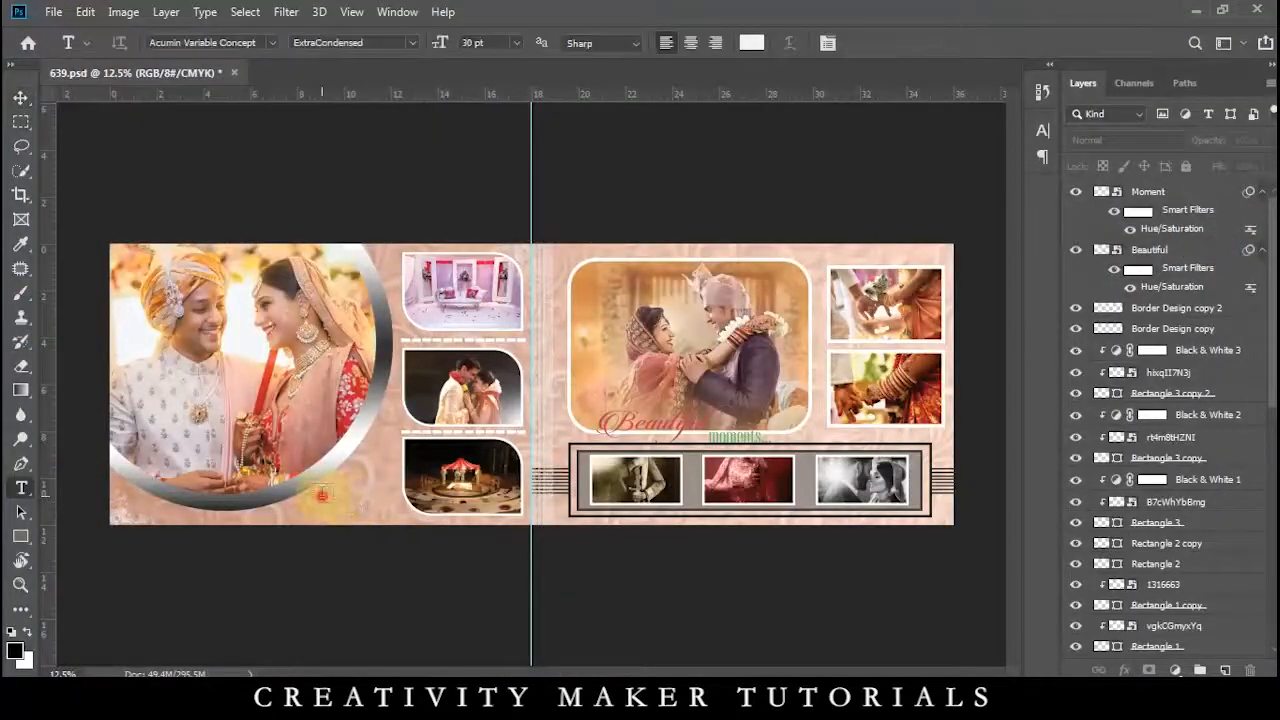
click(322, 494)
key(ctrl+v)
click(20, 97)
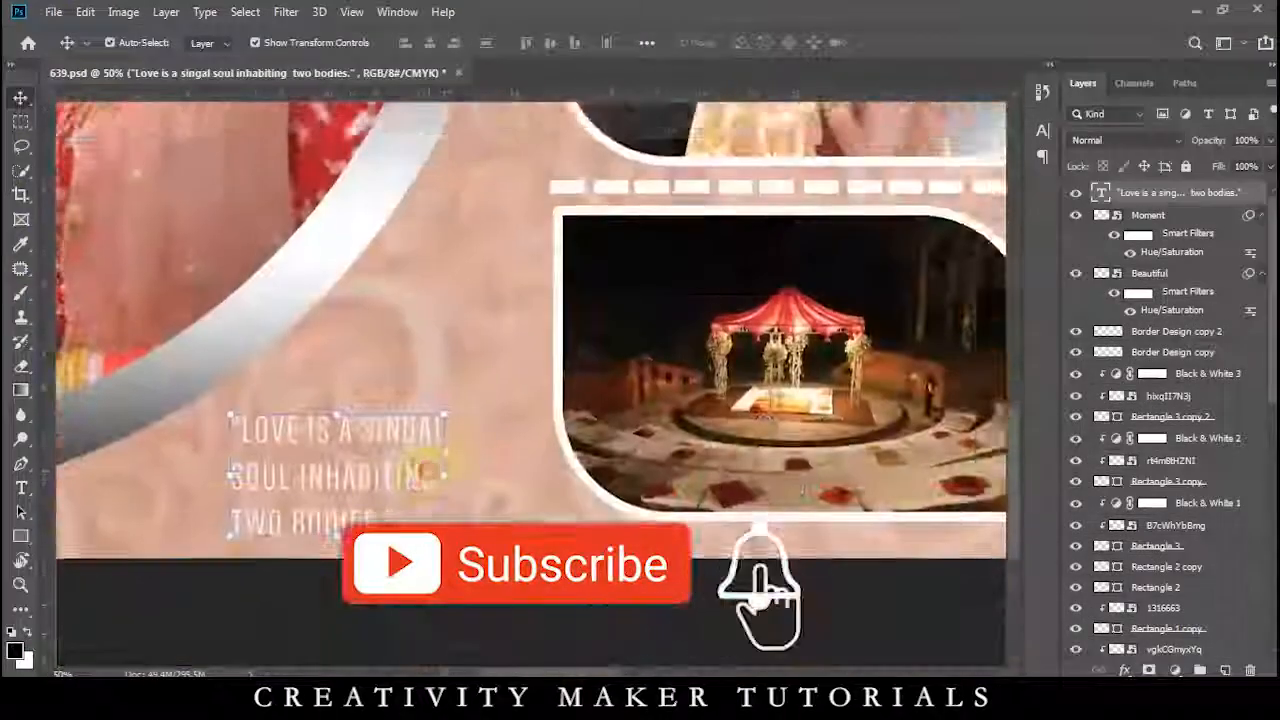
Move and enlarge the quote text to fill the space between the circular frame and the mandap photo
drag(470, 430, 497, 378)
drag(538, 437, 563, 443)
key(Return)
key(Return)
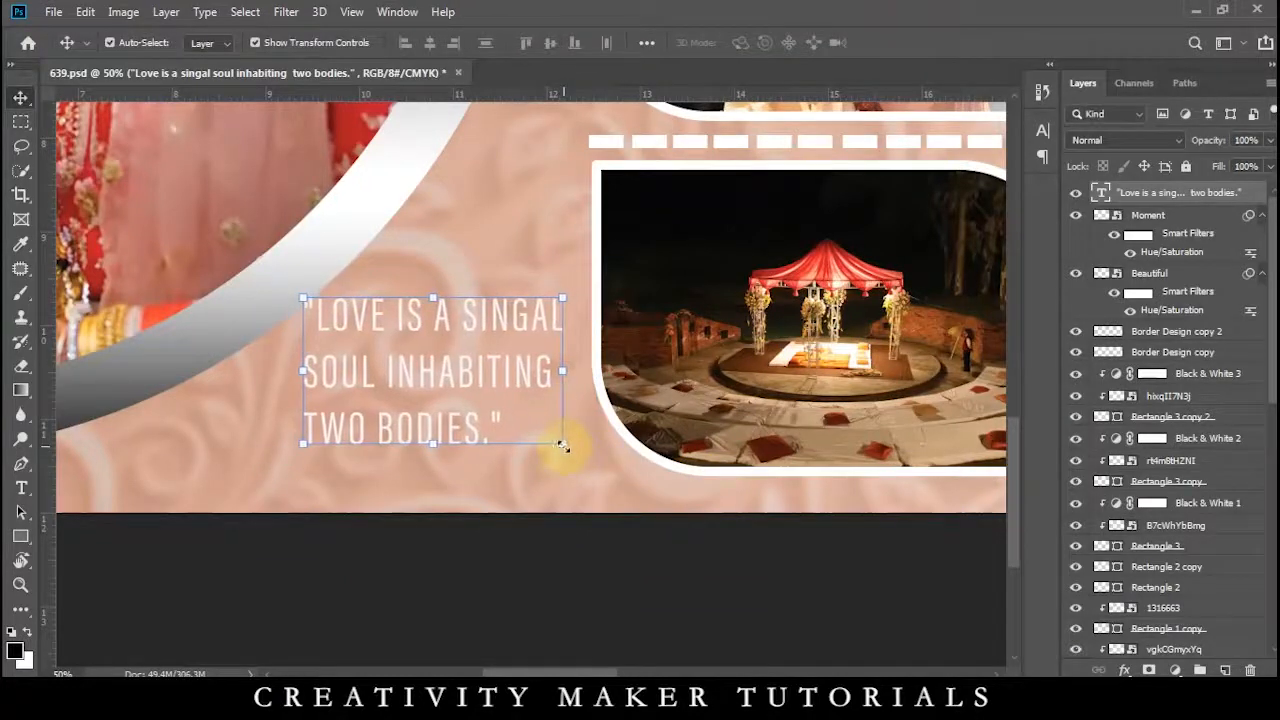
Apply a Drop Shadow layer style to the quote text
double_click(1222, 196)
double_click(1258, 198)
click(575, 554)
click(1175, 237)
Remove the vertical guide at the centre of the spread and display the whole design with the panels hidden
key(ctrl+minus)
key(ctrl+minus)
key(ctrl+minus)
key(ctrl+minus)
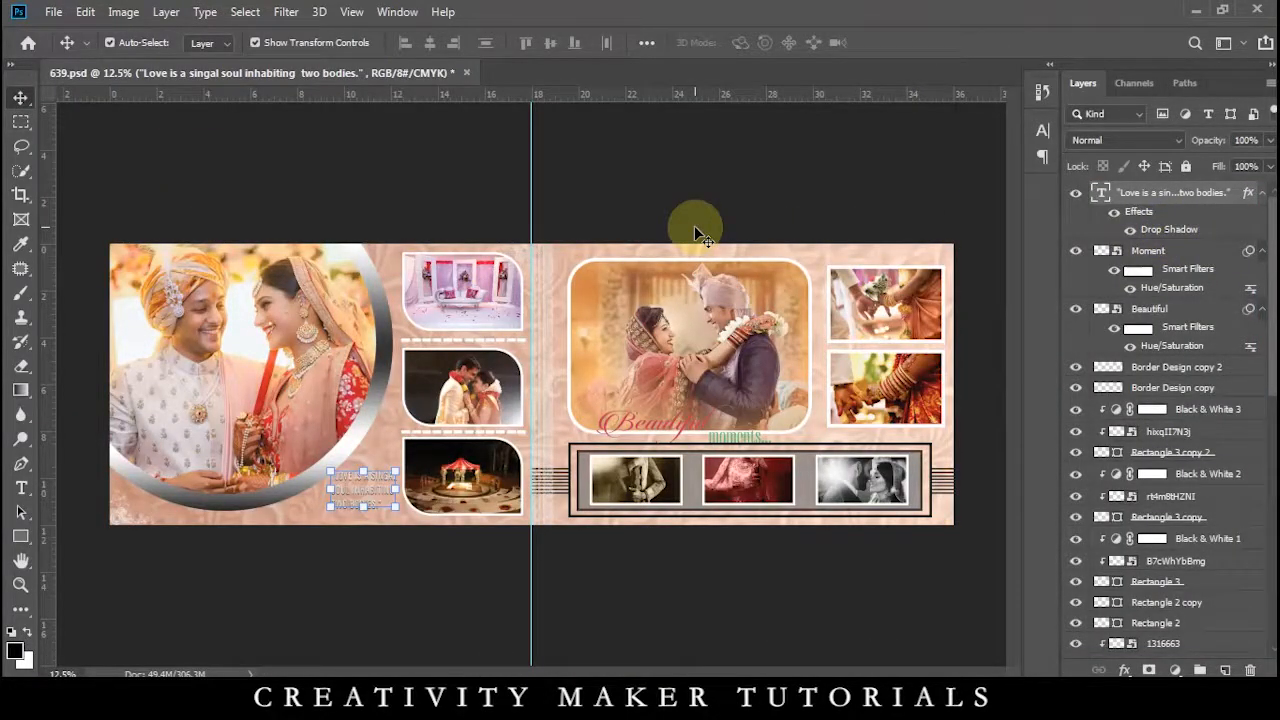
click(652, 165)
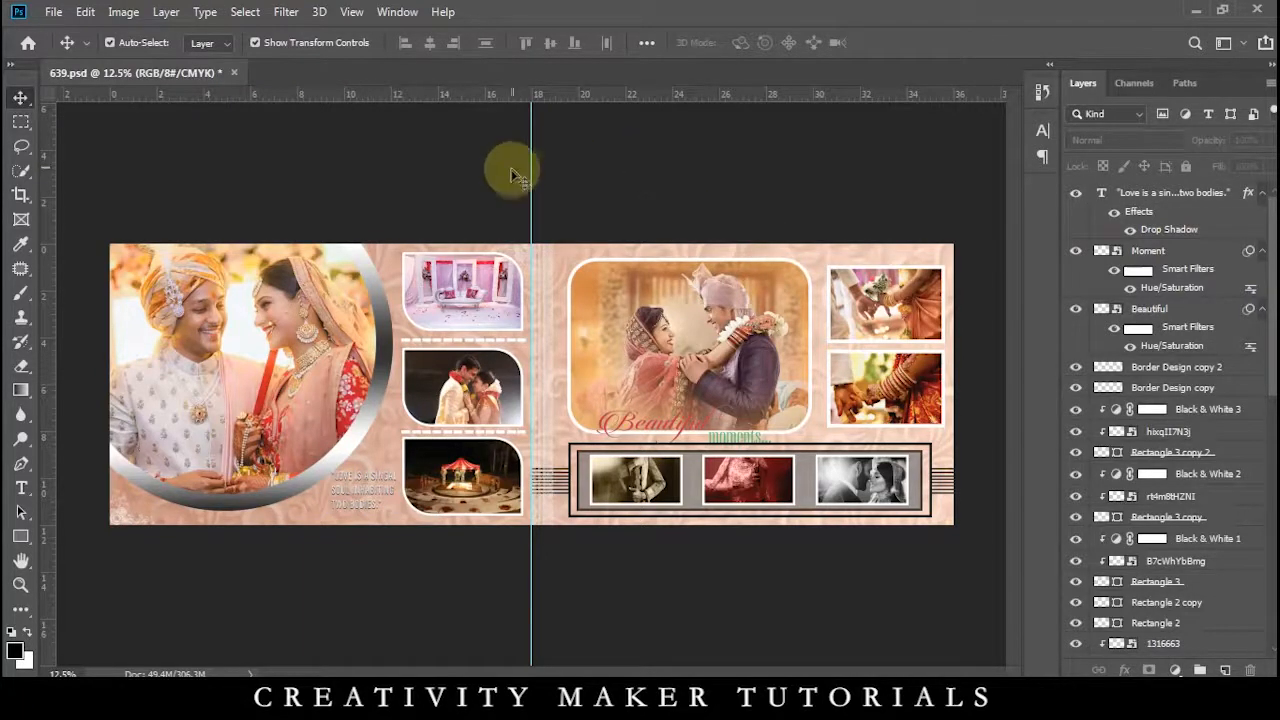
drag(531, 188, 8, 175)
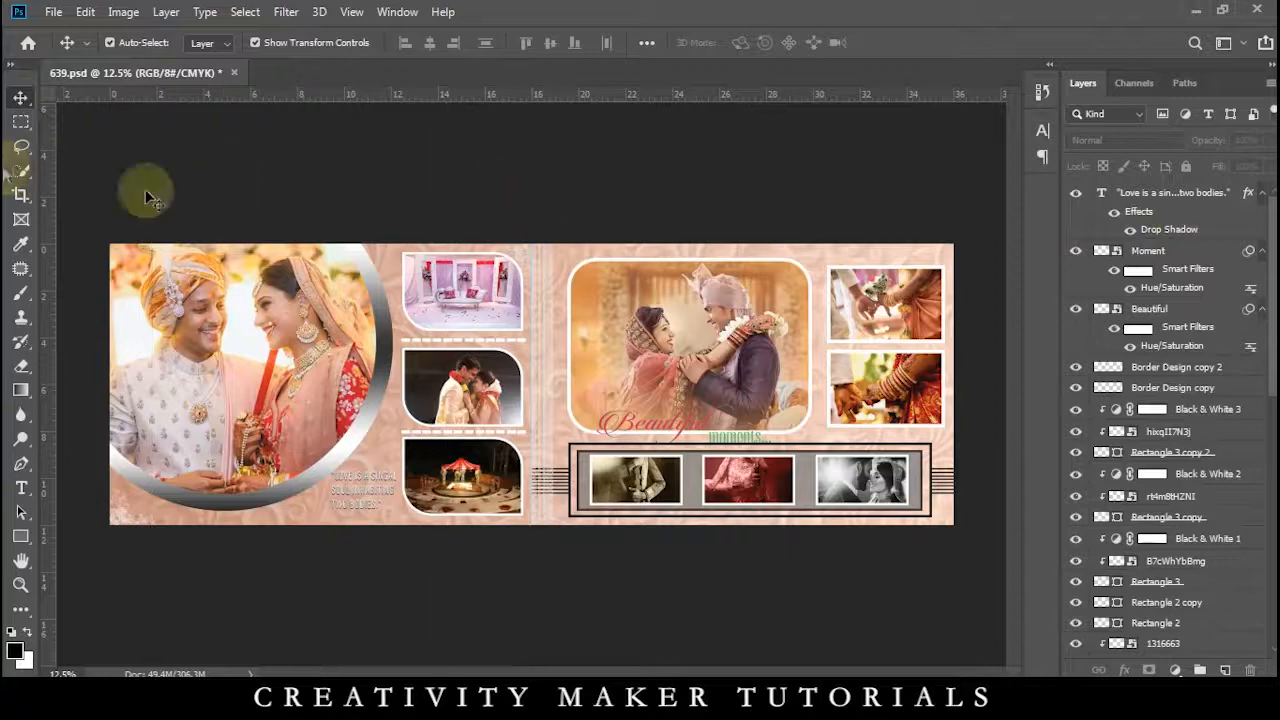
key(Tab)
key(ctrl+plus)
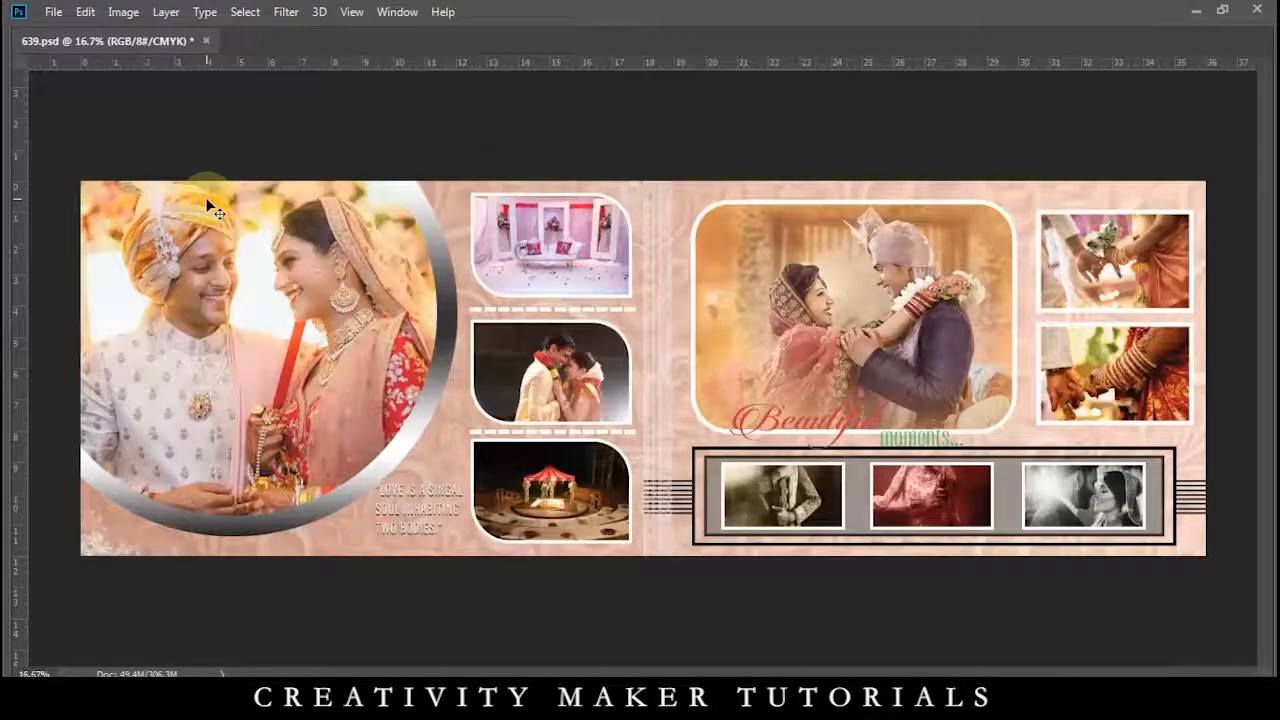